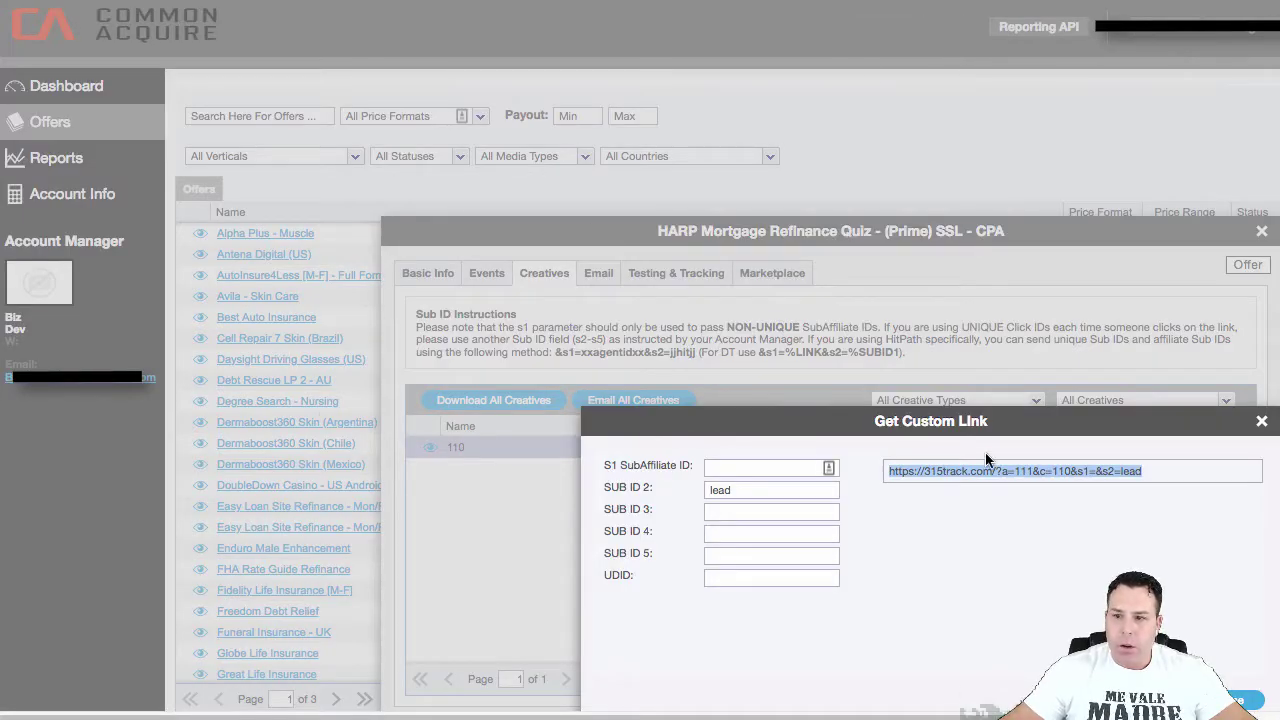
Close the custom link dialog and the offer details window, returning to the offers list
{"action": "left_click", "coordinate": [1261, 421]}
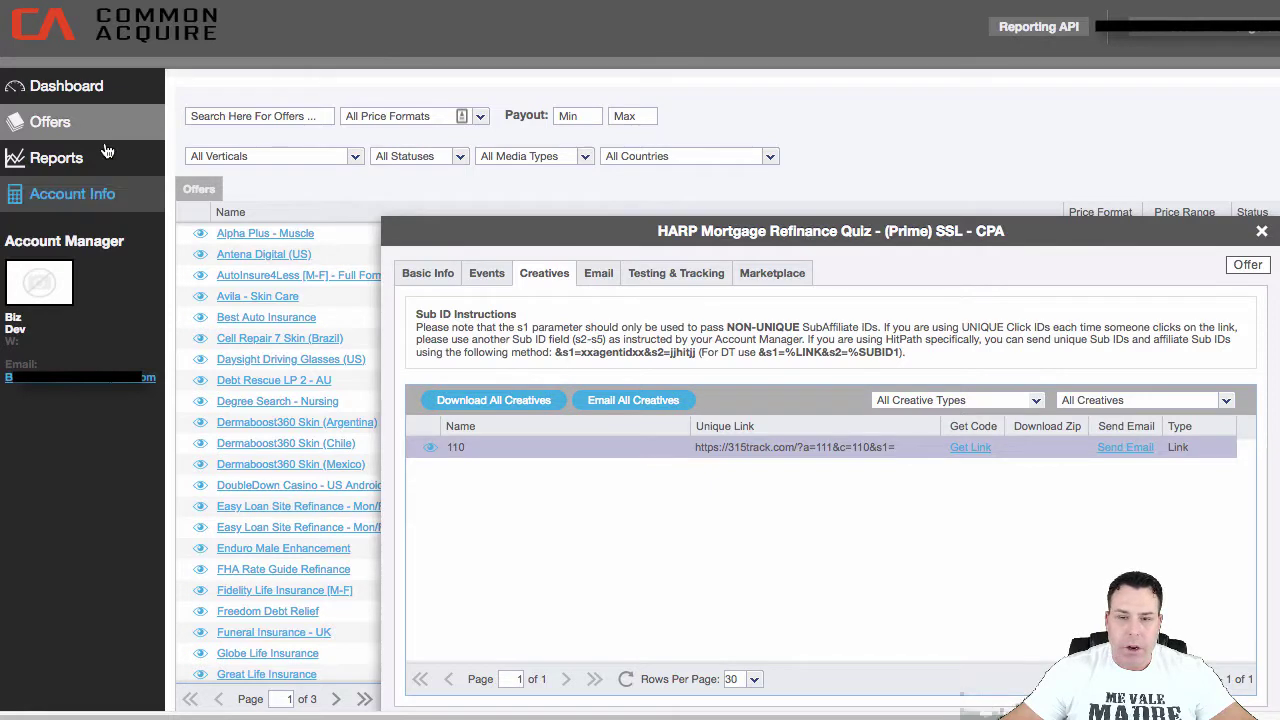
{"action": "left_click", "coordinate": [65, 131]}
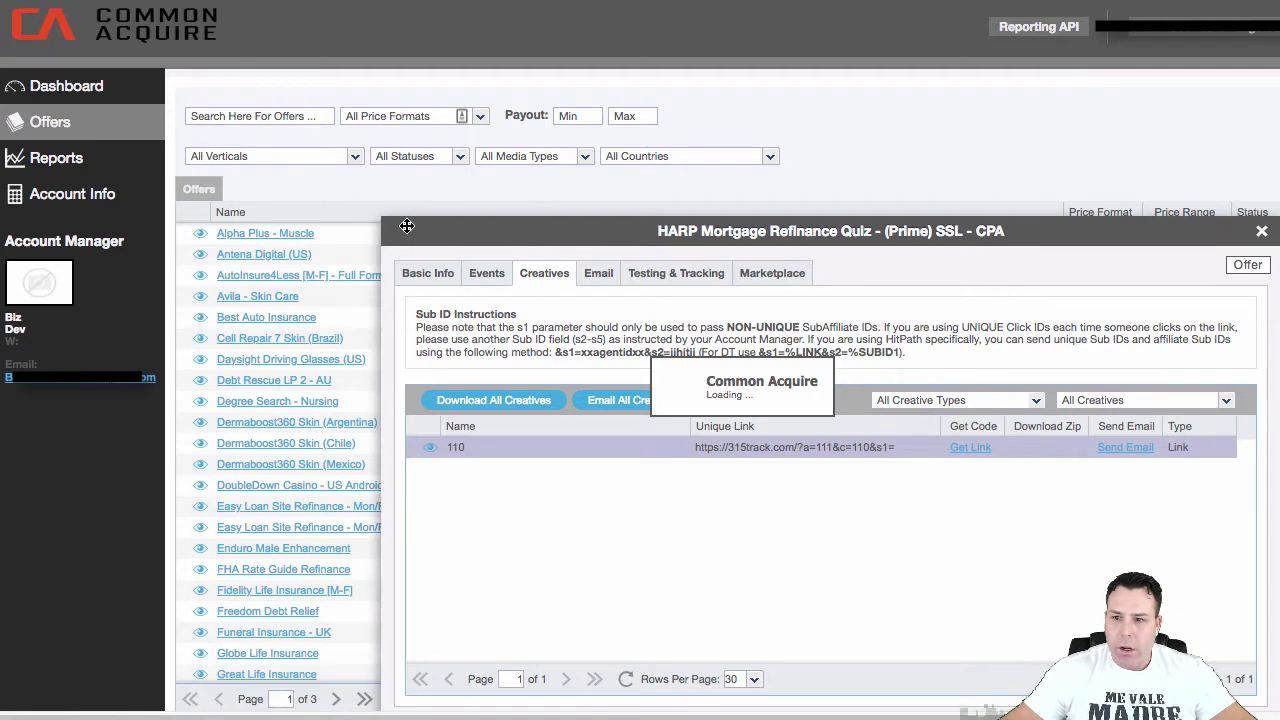
{"action": "left_click", "coordinate": [1257, 231]}
Open the HARP Mortgage Refinance Quiz - (Prime) SSL offer and show its creatives
{"action": "scroll", "coordinate": [730, 430], "scroll_direction": "down", "scroll_amount": 3}
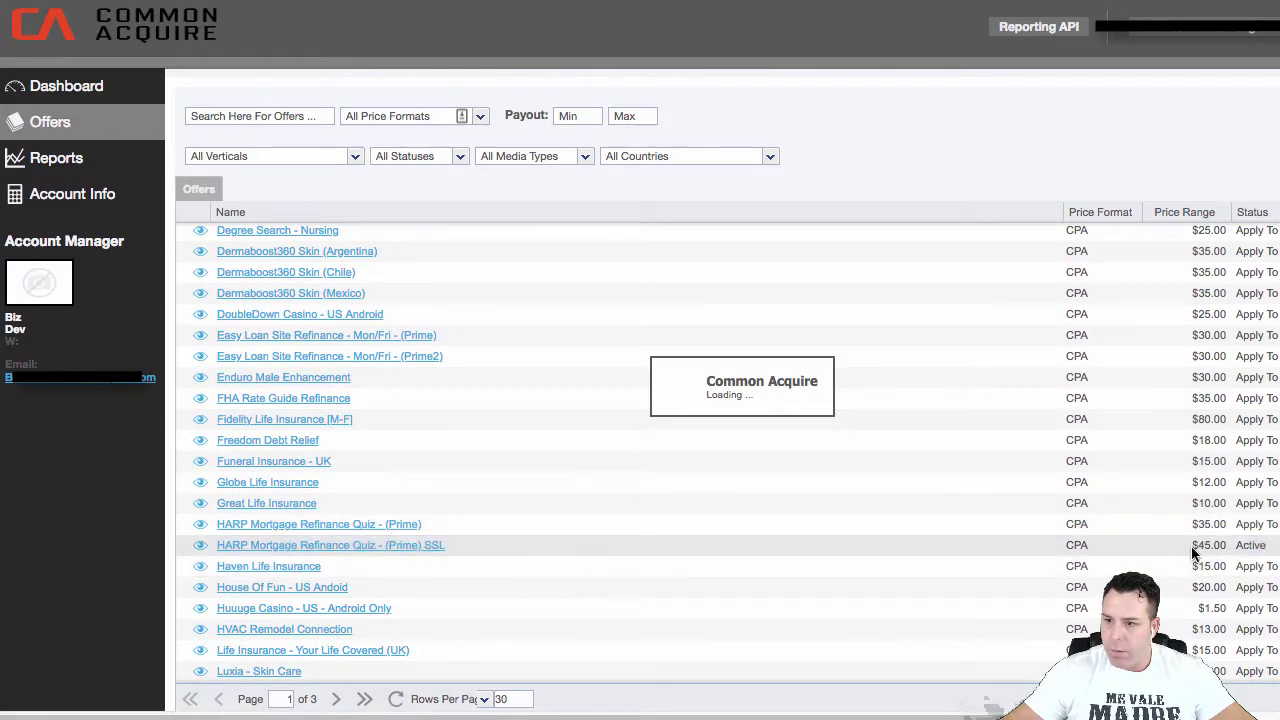
{"action": "left_click", "coordinate": [383, 546]}
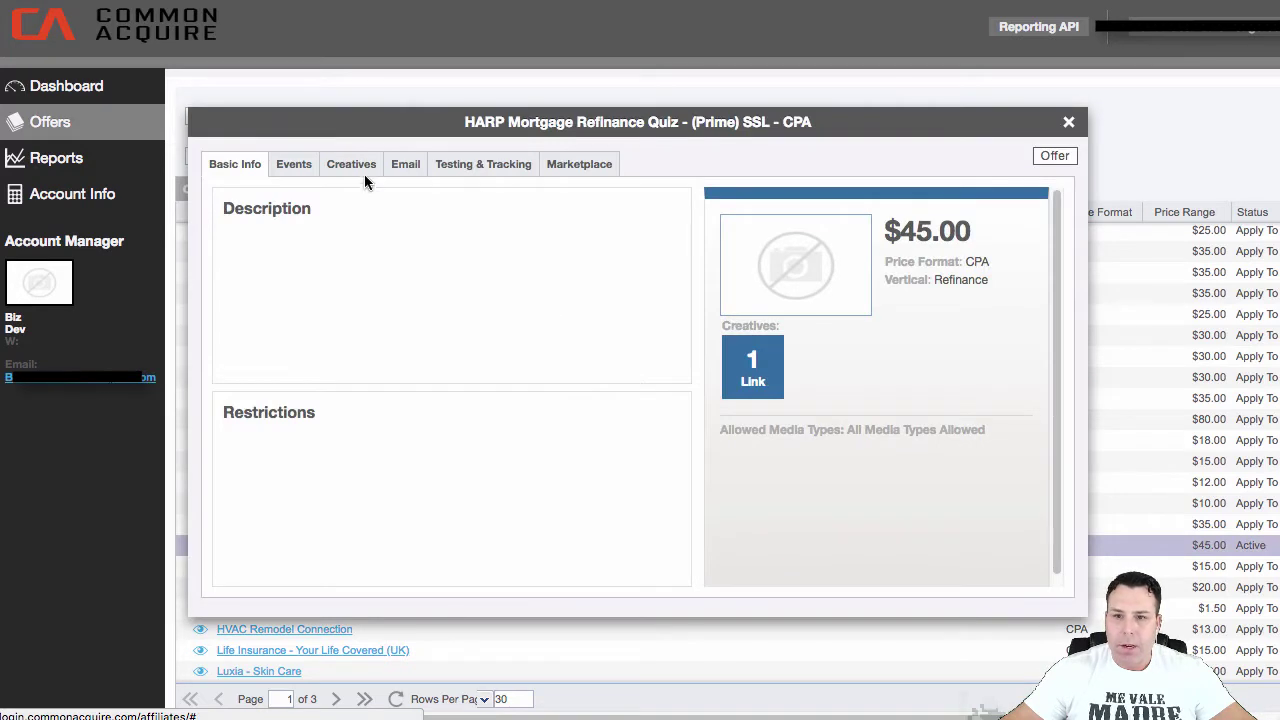
{"action": "left_click", "coordinate": [345, 166]}
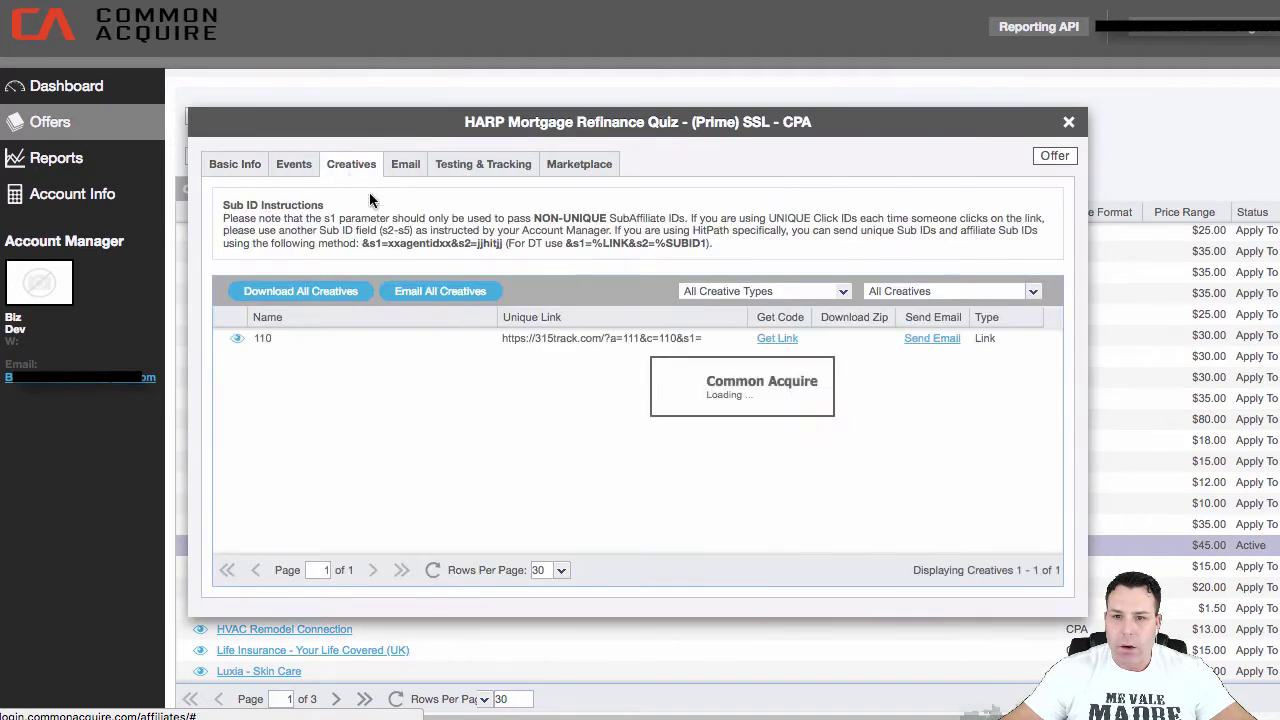
Generate a custom link for creative 110 with SUB ID 2 set to "lead"
{"action": "left_click", "coordinate": [778, 339]}
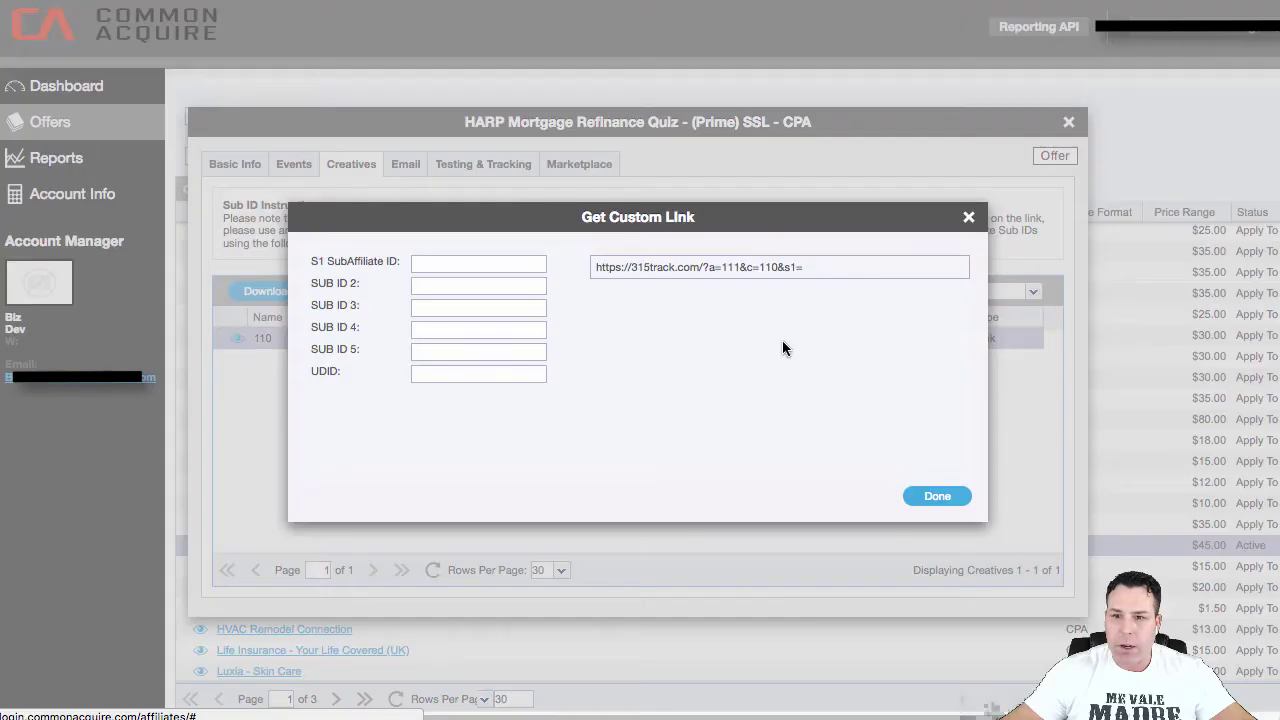
{"action": "left_click", "coordinate": [452, 284]}
{"action": "type", "text": "lead"}
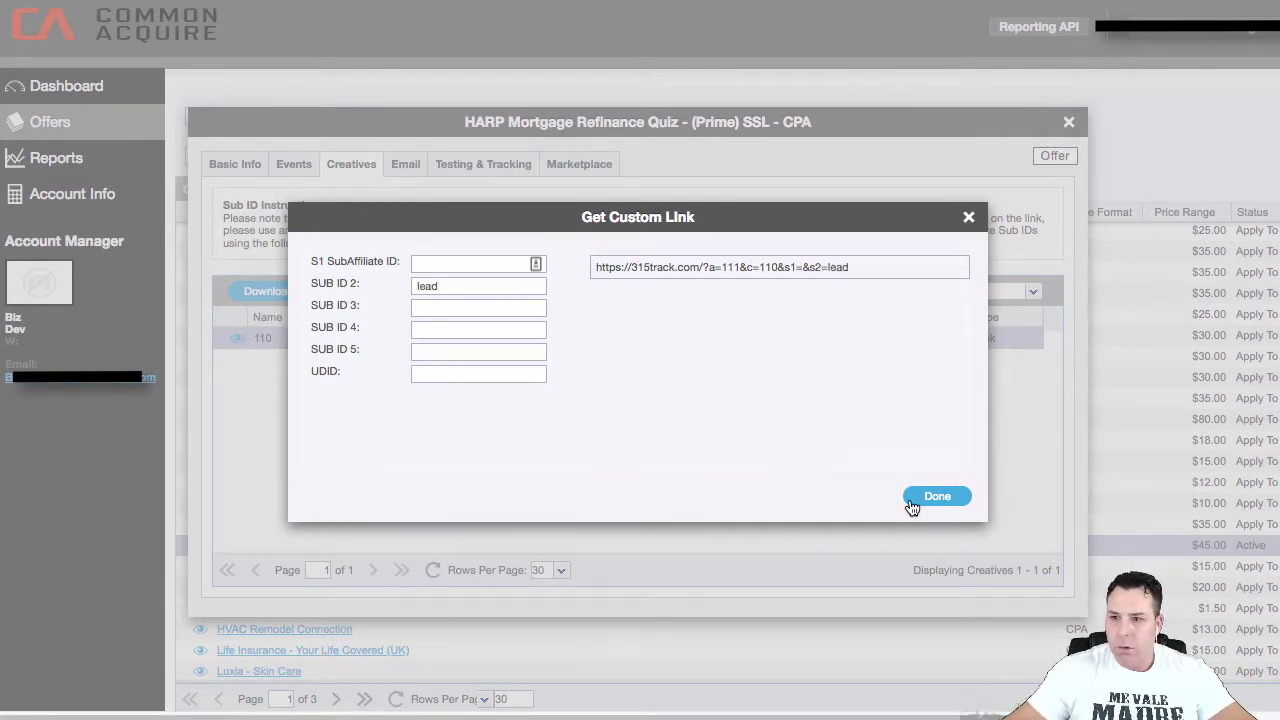
Copy the whole generated tracking link and close the custom link dialog
{"action": "left_click_drag", "start_coordinate": [877, 267], "coordinate": [549, 250]}
{"action": "left_click_drag", "start_coordinate": [639, 261], "coordinate": [642, 263]}
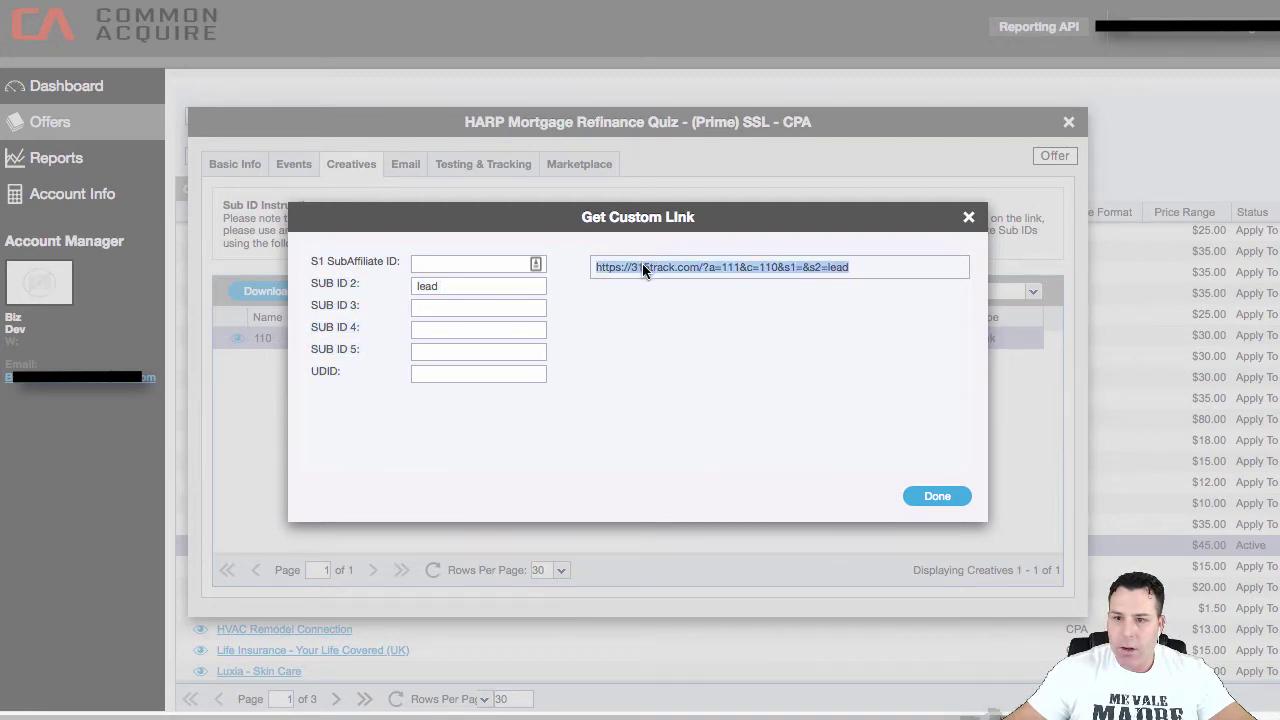
{"action": "right_click", "coordinate": [642, 263]}
{"action": "left_click", "coordinate": [680, 306]}
{"action": "left_click", "coordinate": [921, 500]}
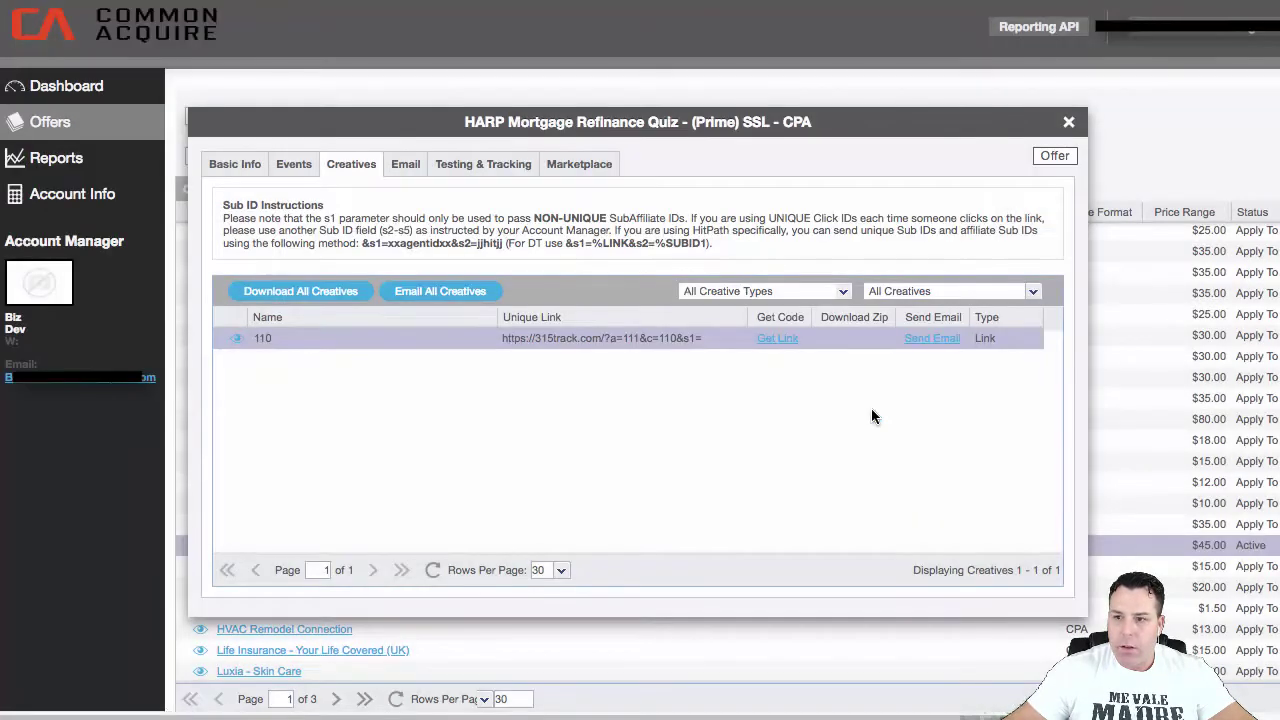
Open the copied tracking link in a new browser tab and look over the offer's landing page
{"action": "key", "text": "super+t"}
{"action": "right_click", "coordinate": [449, 1]}
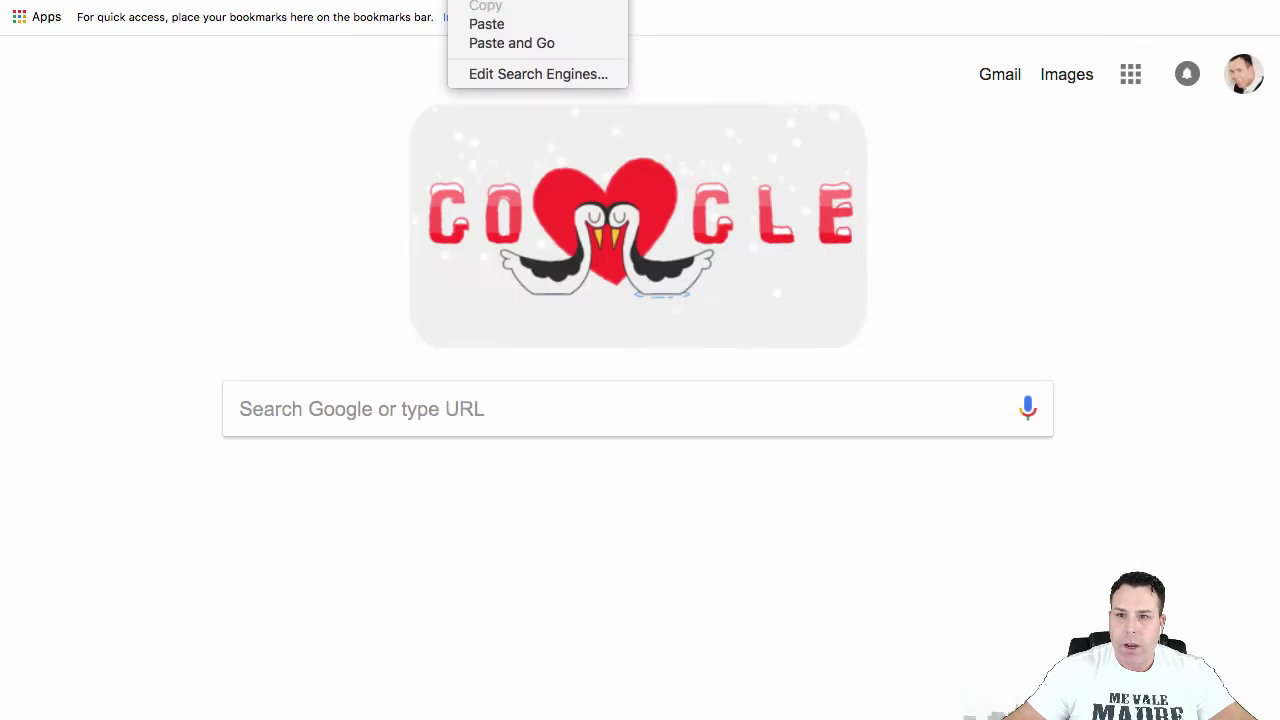
{"action": "left_click", "coordinate": [478, 21]}
{"action": "key", "text": "Return"}
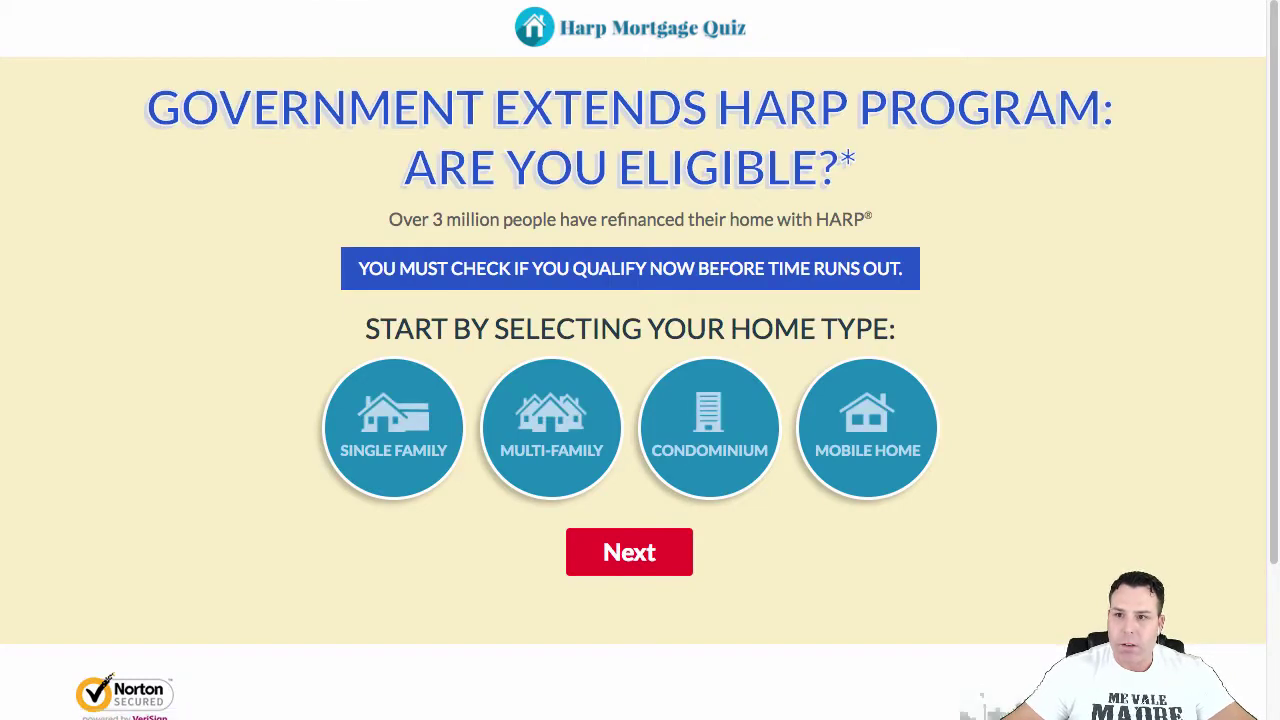
{"action": "scroll", "coordinate": [650, 360], "scroll_direction": "down", "scroll_amount": 1}
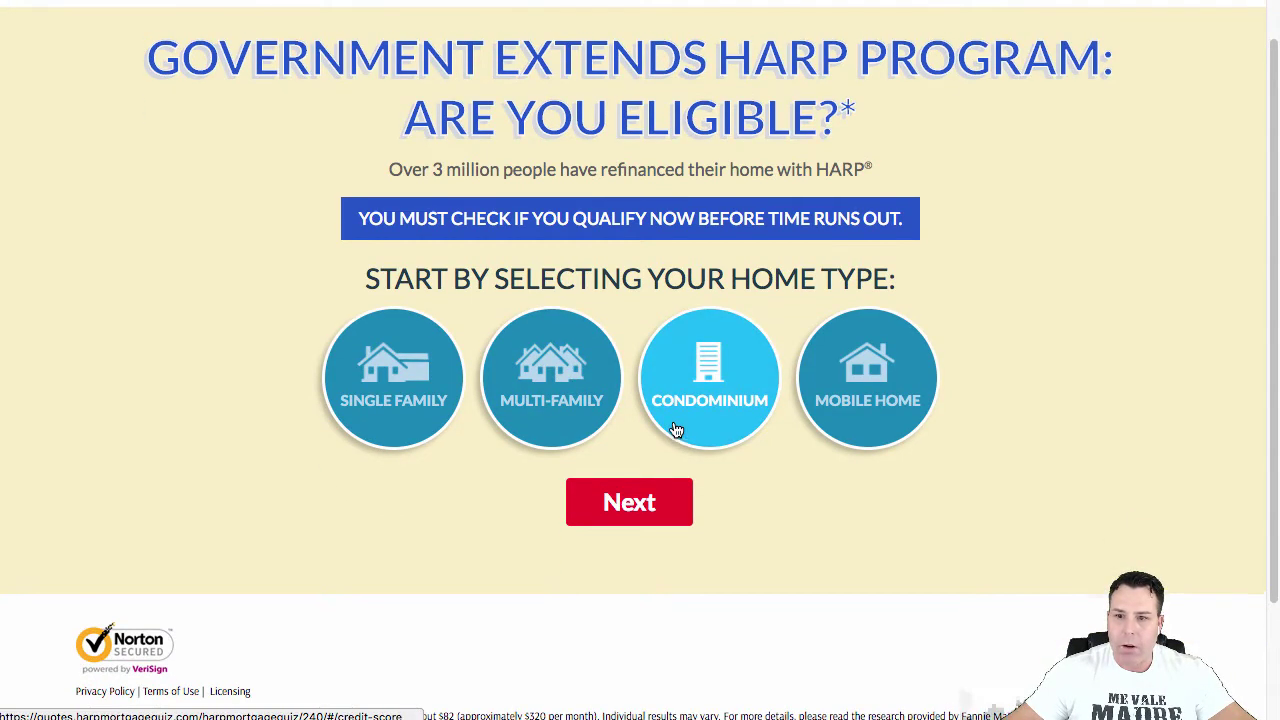
{"action": "scroll", "coordinate": [650, 390], "scroll_direction": "up", "scroll_amount": 1}
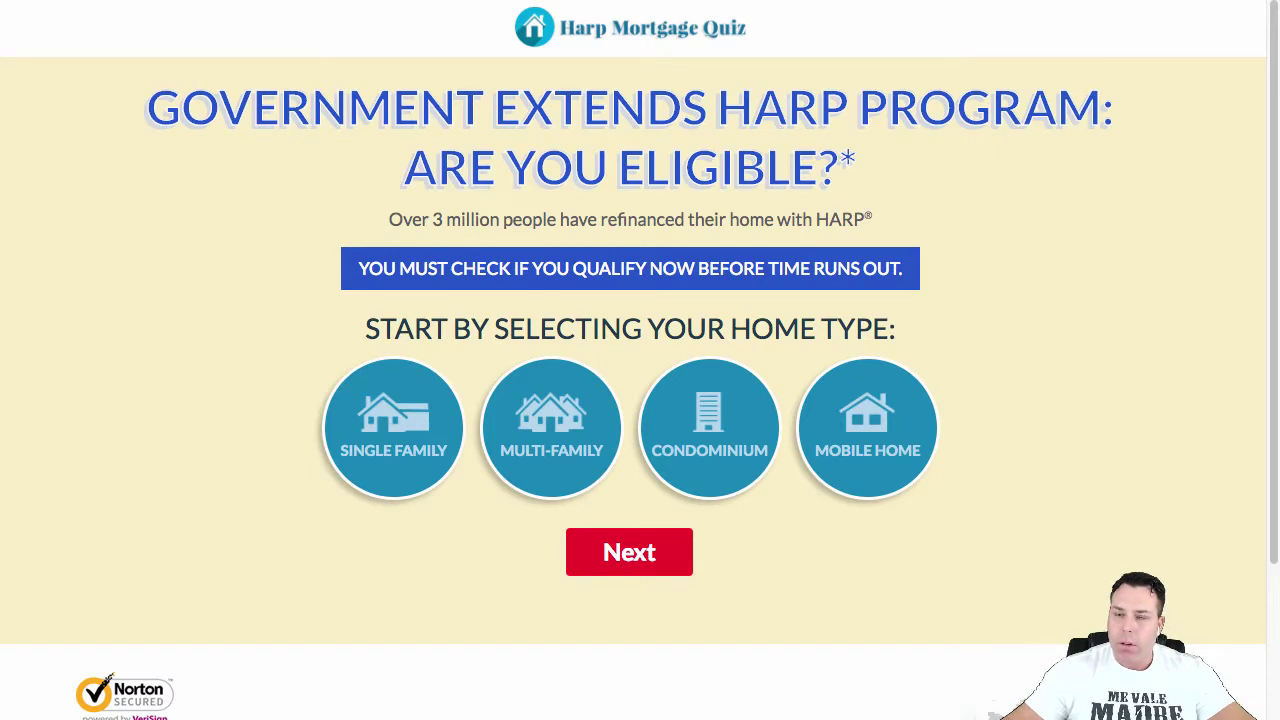
Load canva.com in a new browser tab
{"action": "key", "text": "super+t"}
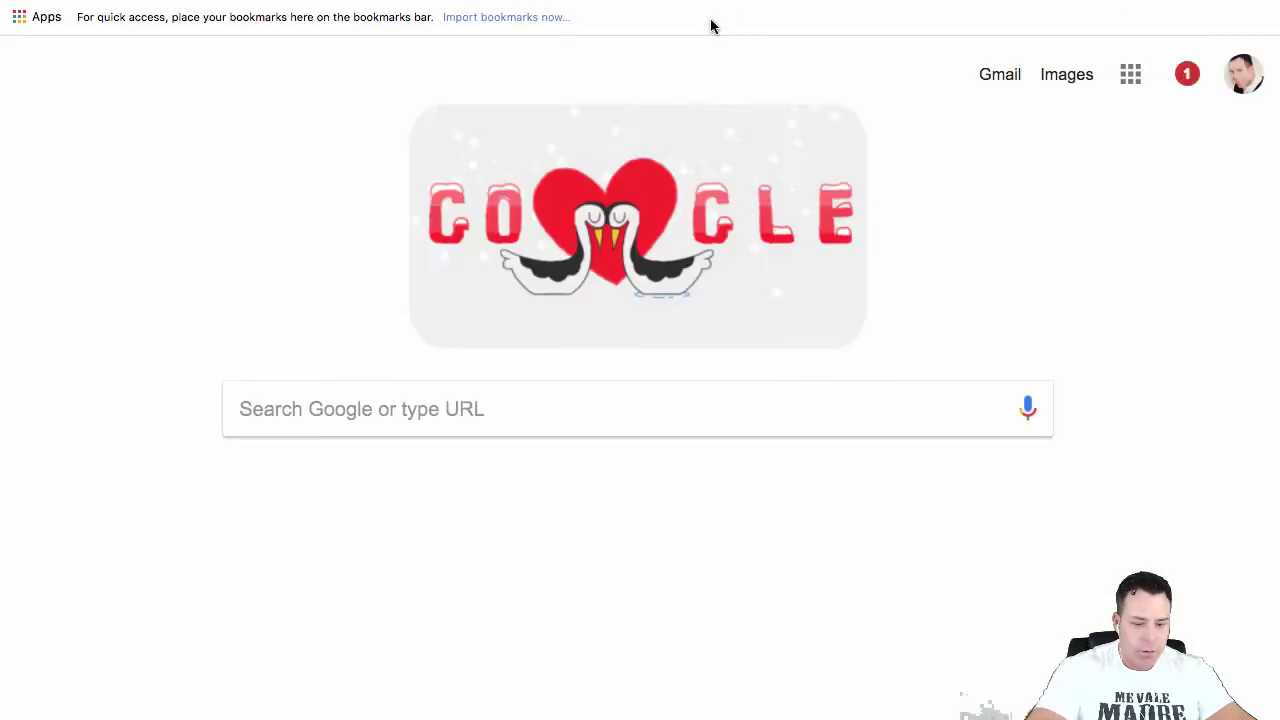
{"action": "type", "text": "Cs"}
{"action": "key", "text": "BackSpace"}
{"action": "key", "text": "BackSpace"}
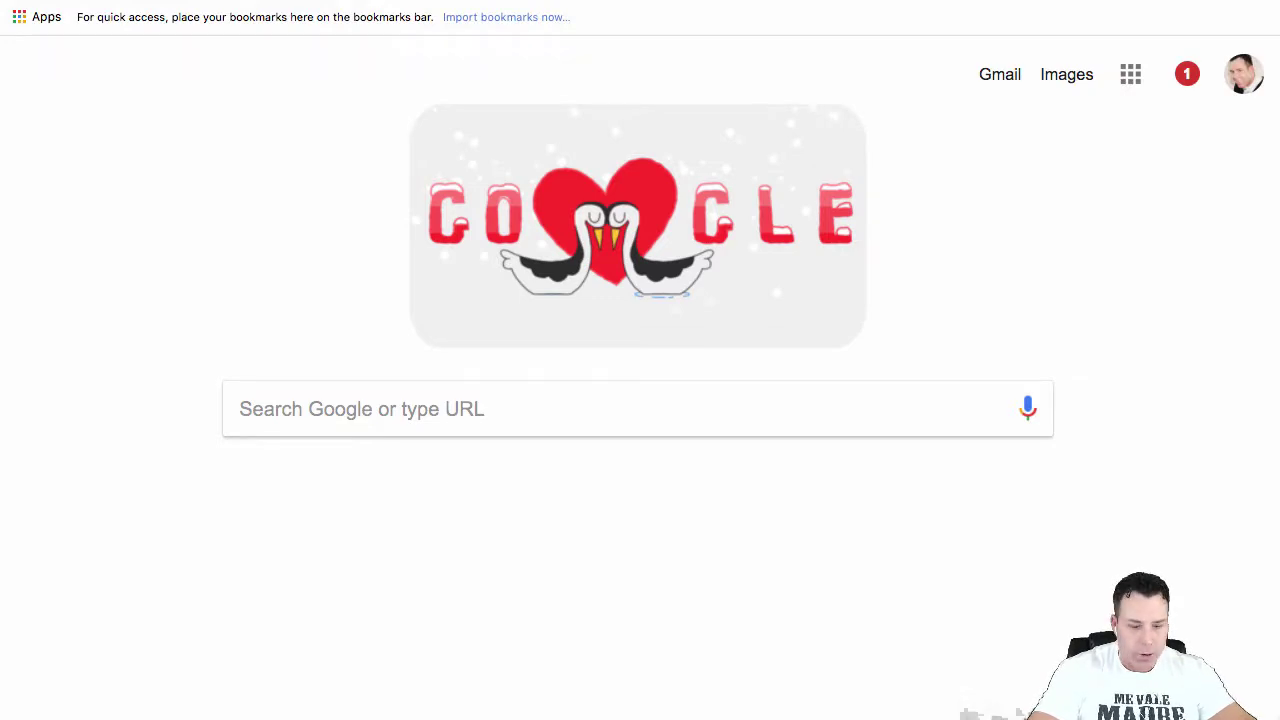
{"action": "type", "text": "Cana"}
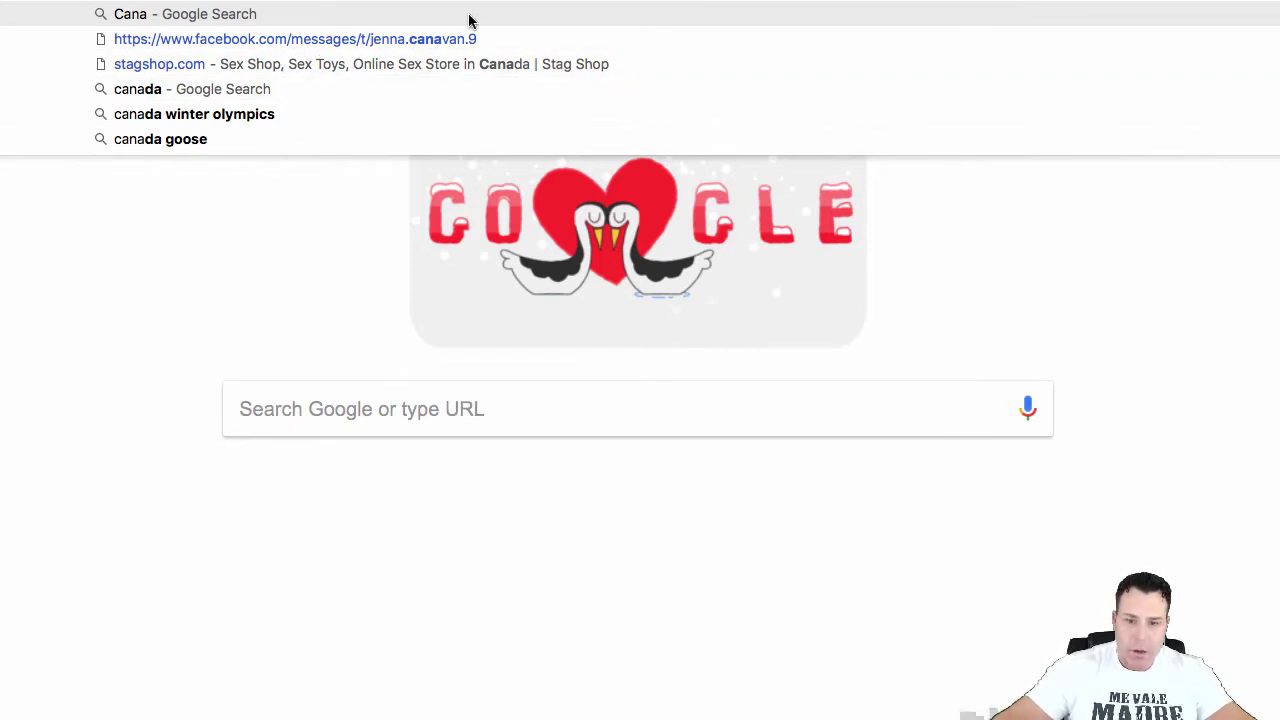
{"action": "key", "text": "BackSpace"}
{"action": "type", "text": "va.com"}
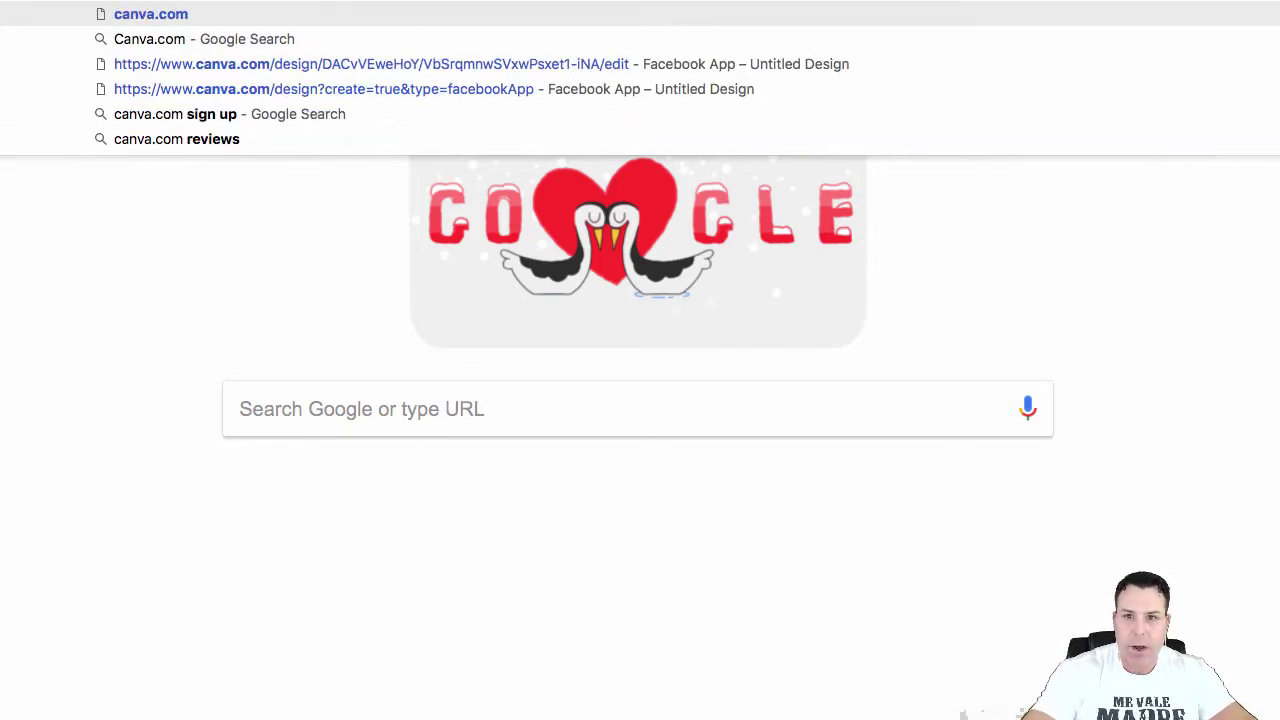
{"action": "key", "text": "Return"}
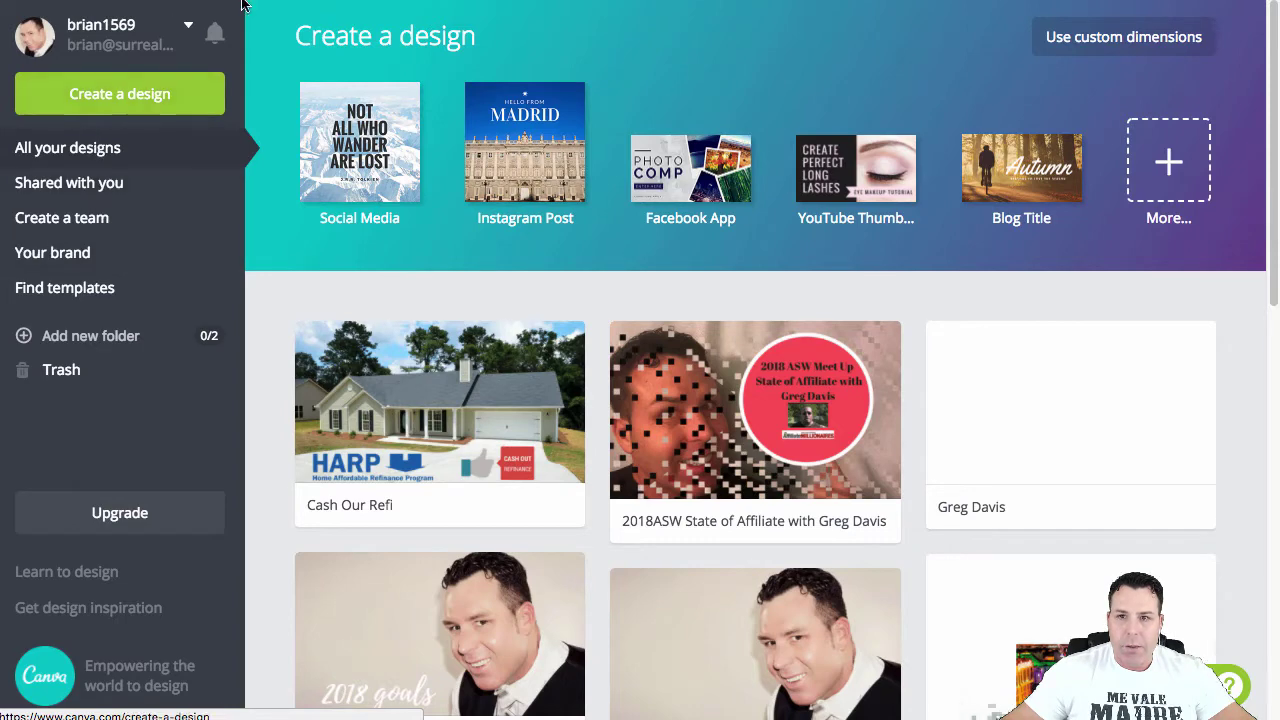
Load google.com in another new browser tab
{"action": "key", "text": "super+t"}
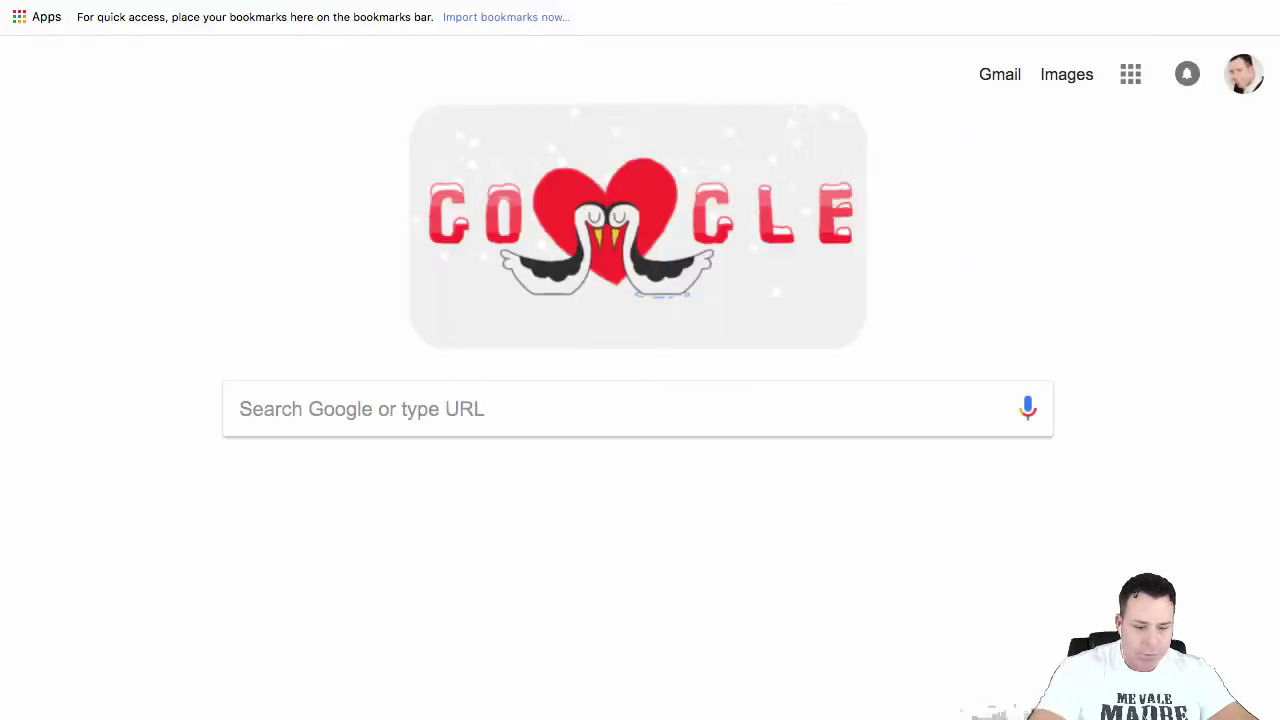
{"action": "type", "text": "googl"}
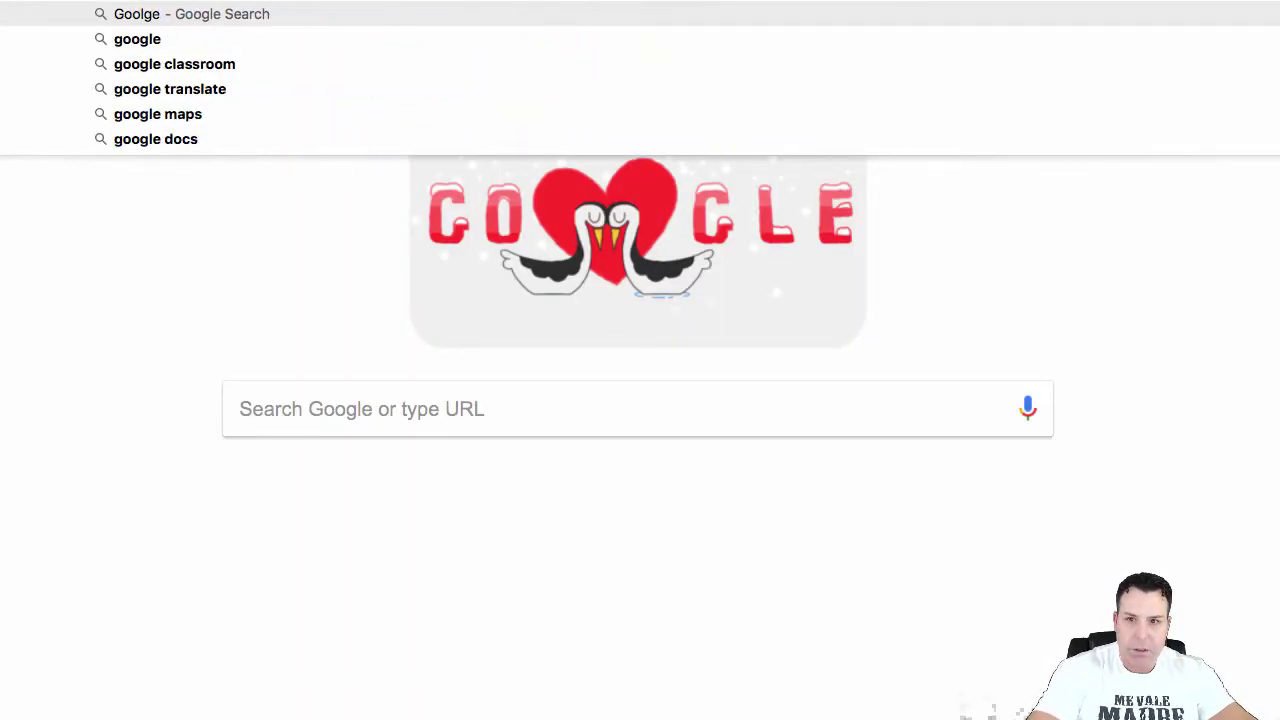
{"action": "key", "text": "BackSpace"}
{"action": "key", "text": "BackSpace"}
{"action": "type", "text": "gle.com"}
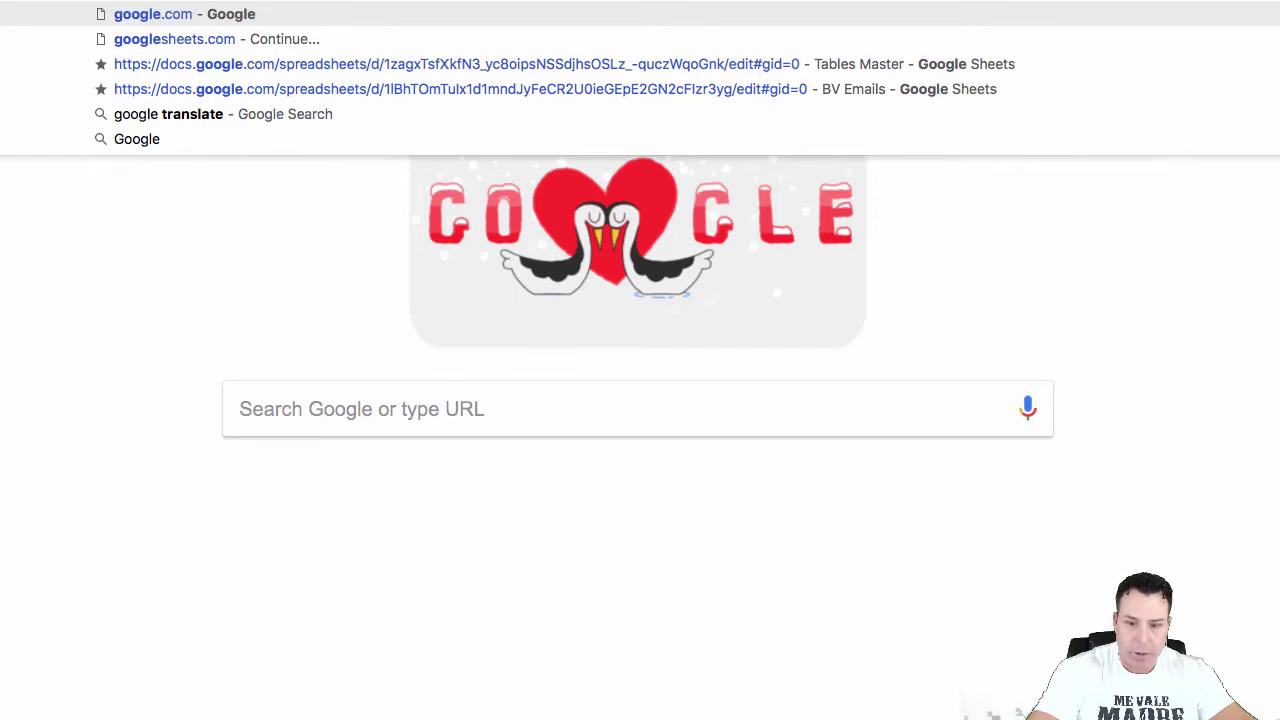
{"action": "key", "text": "Return"}
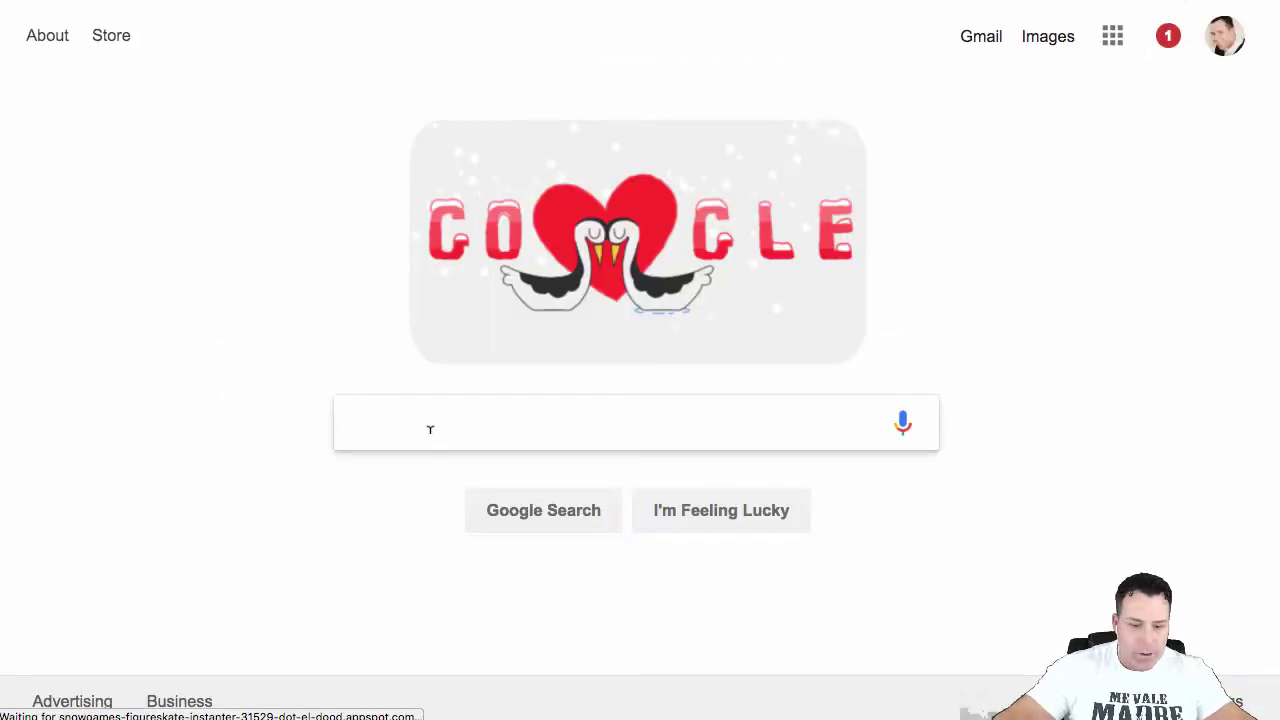
Search Google for "Home Images" and show the image results
{"action": "type", "text": "Home Image"}
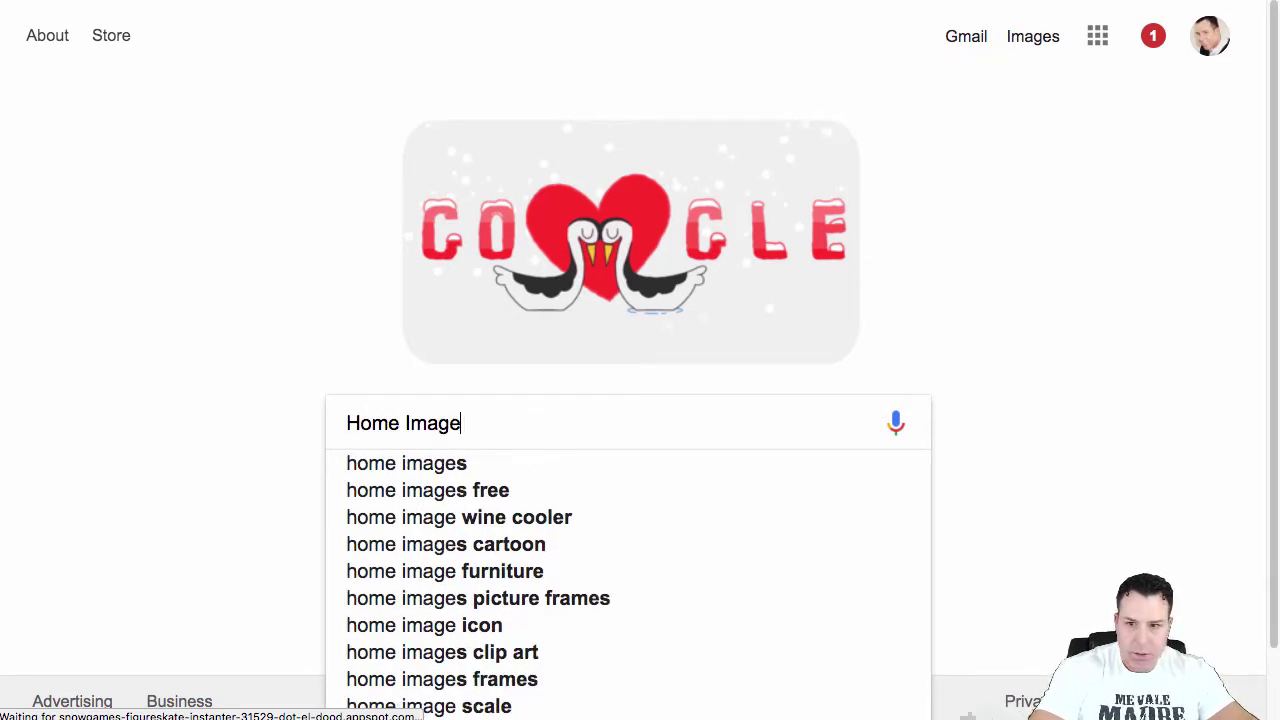
{"action": "type", "text": "s"}
{"action": "key", "text": "Return"}
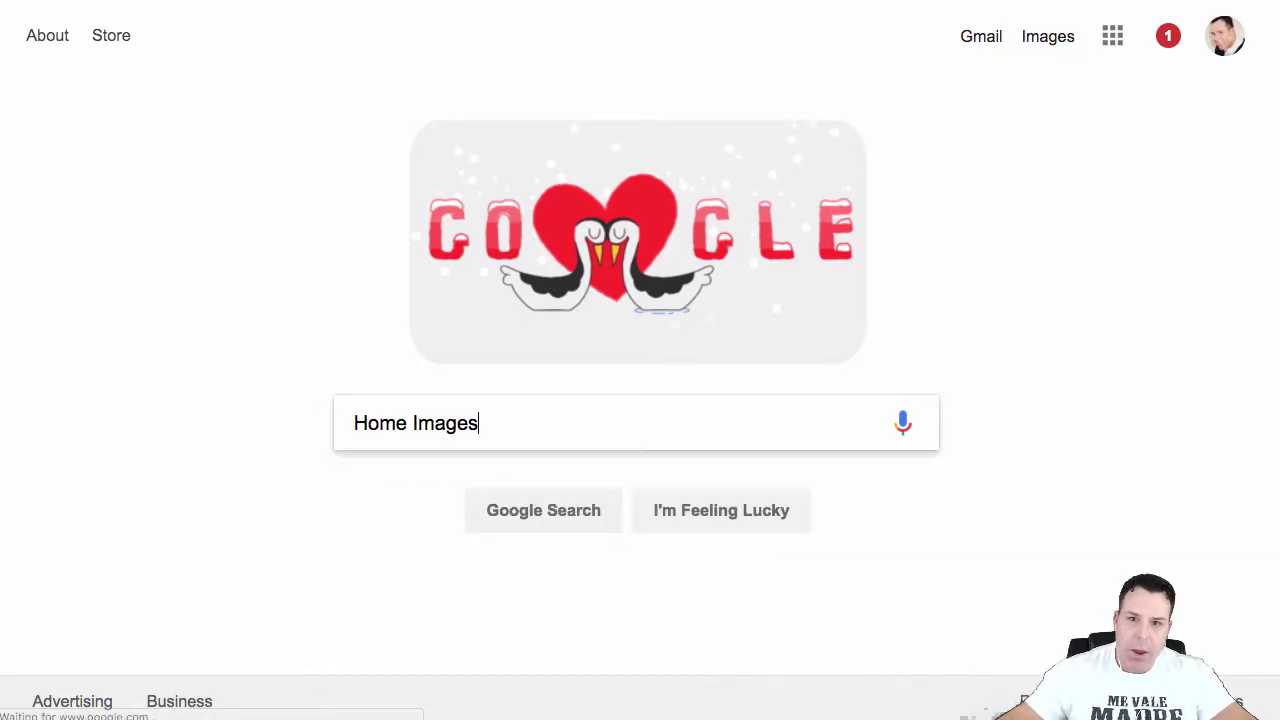
{"action": "left_click", "coordinate": [281, 124]}
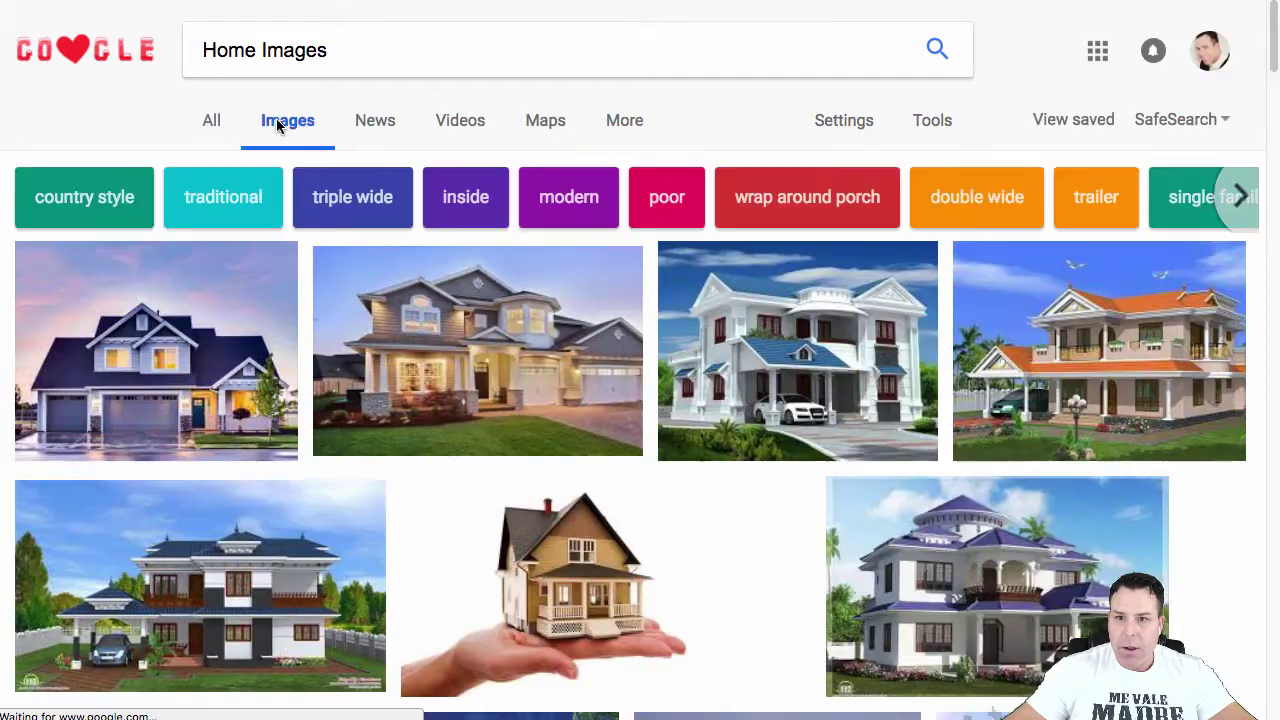
Filter the image results by usage rights to Labeled for reuse
{"action": "left_click", "coordinate": [914, 120]}
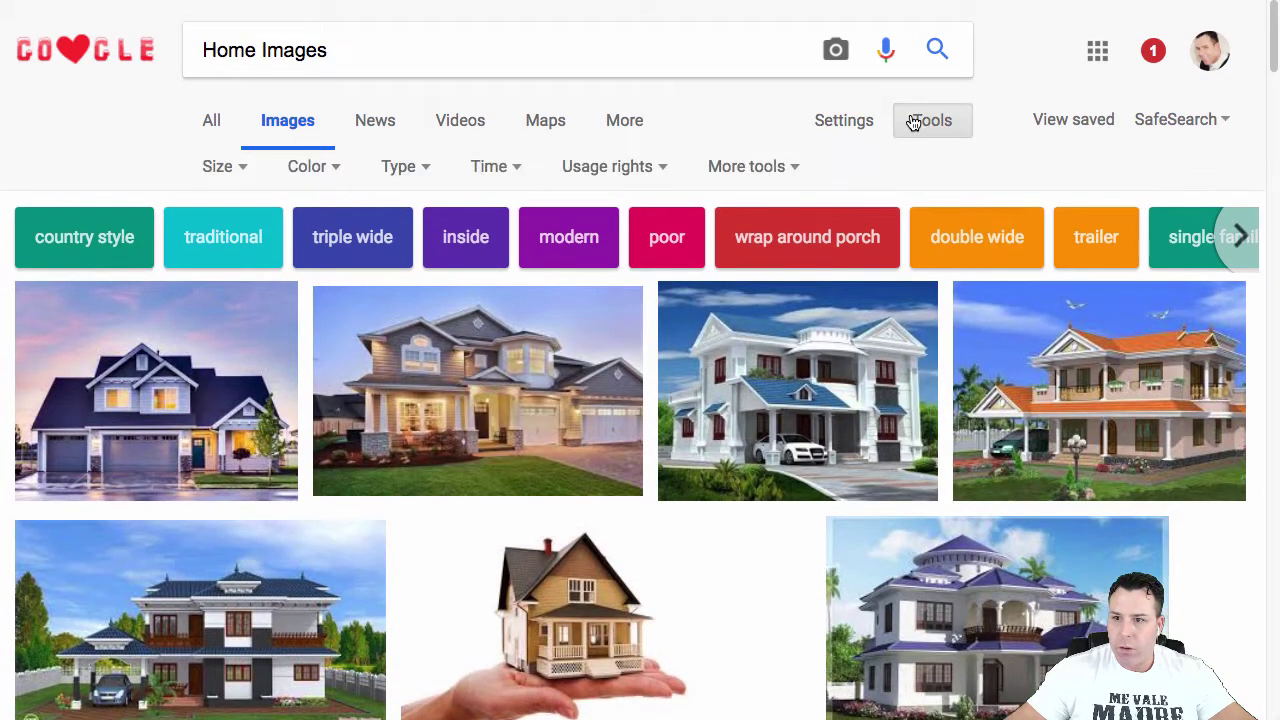
{"action": "left_click", "coordinate": [426, 176]}
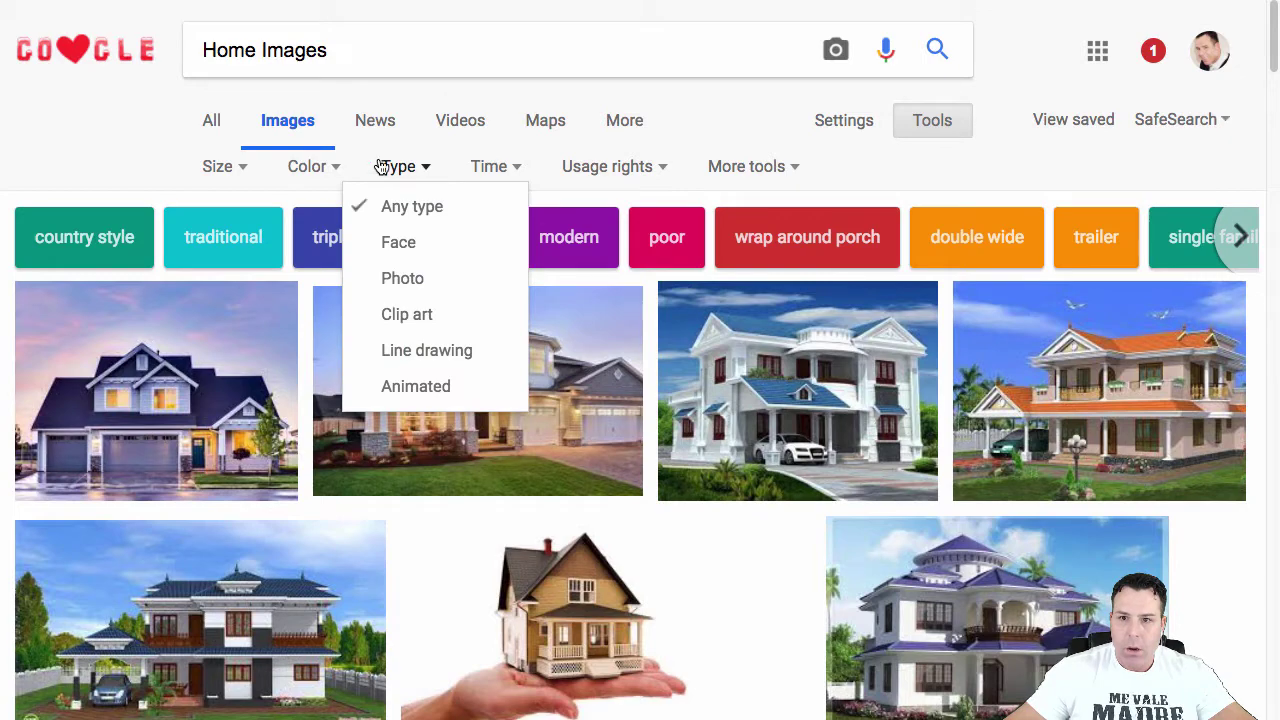
{"action": "left_click", "coordinate": [652, 168]}
{"action": "left_click", "coordinate": [629, 279]}
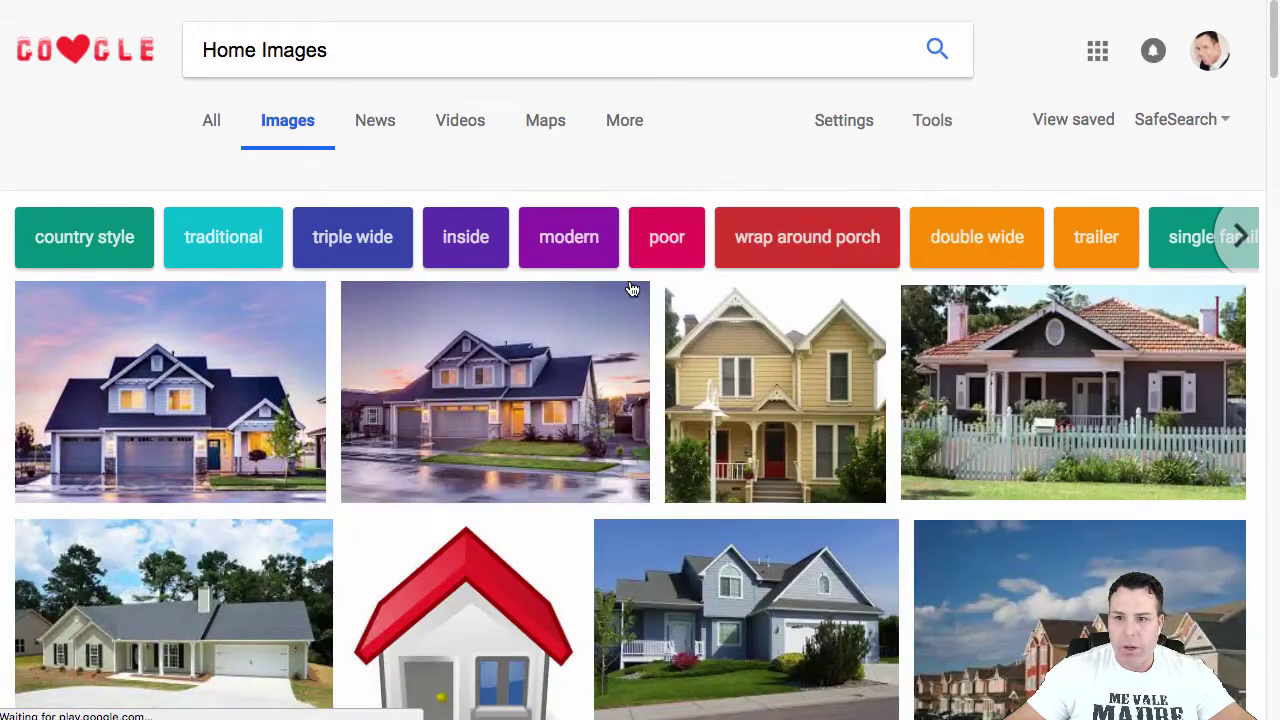
Browse the filtered house photos and preview the Pixabay photo of the single-story home with a wide driveway
{"action": "scroll", "coordinate": [484, 397], "scroll_direction": "down", "scroll_amount": 4}
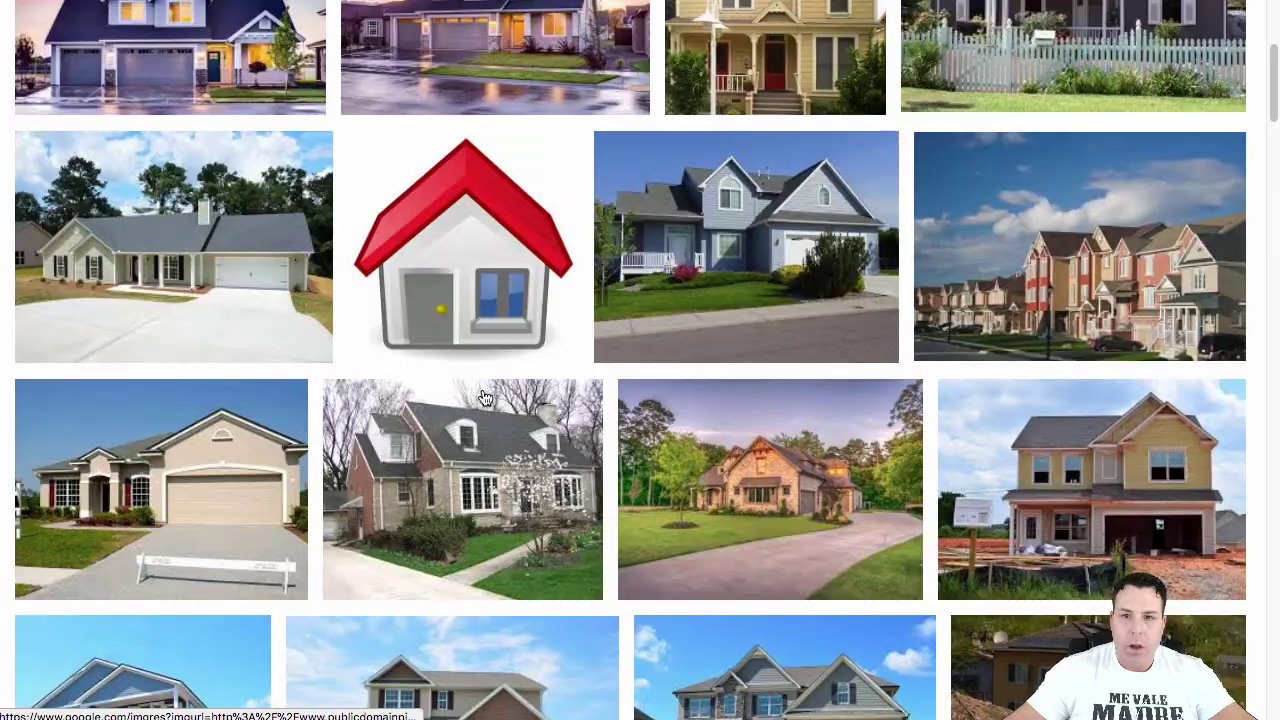
{"action": "left_click", "coordinate": [189, 257]}
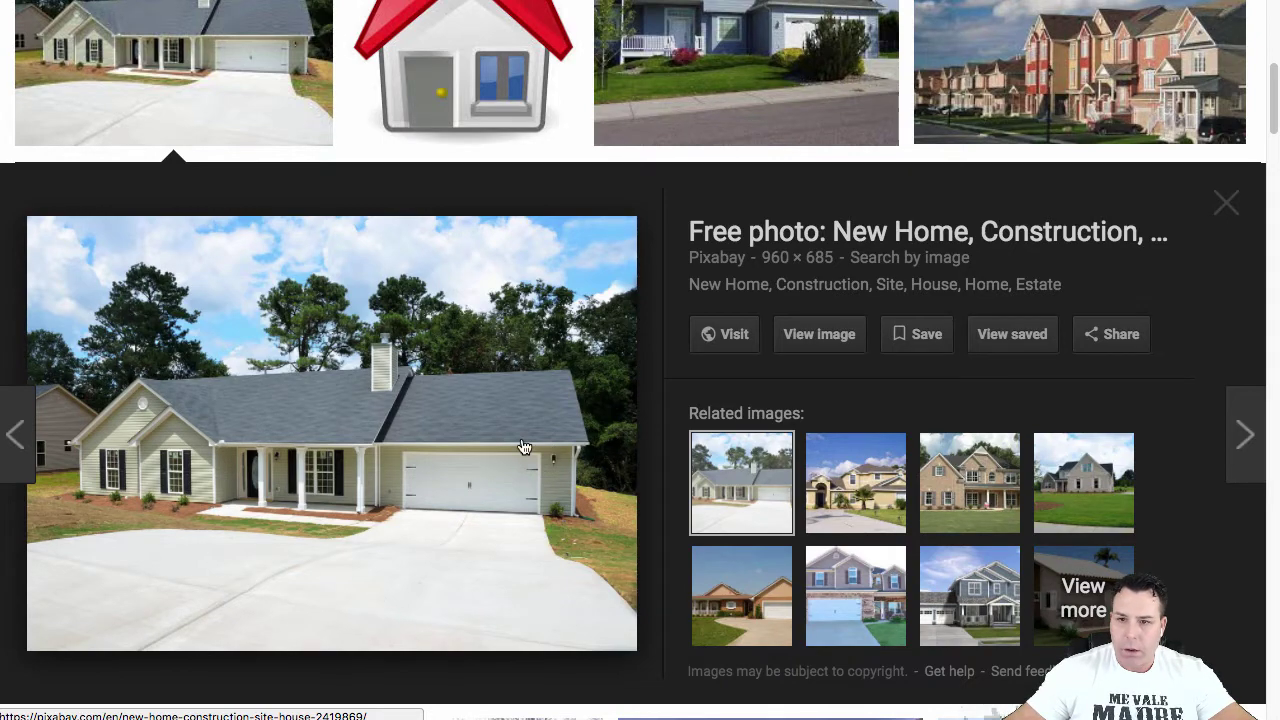
{"action": "scroll", "coordinate": [455, 485], "scroll_direction": "up", "scroll_amount": 5}
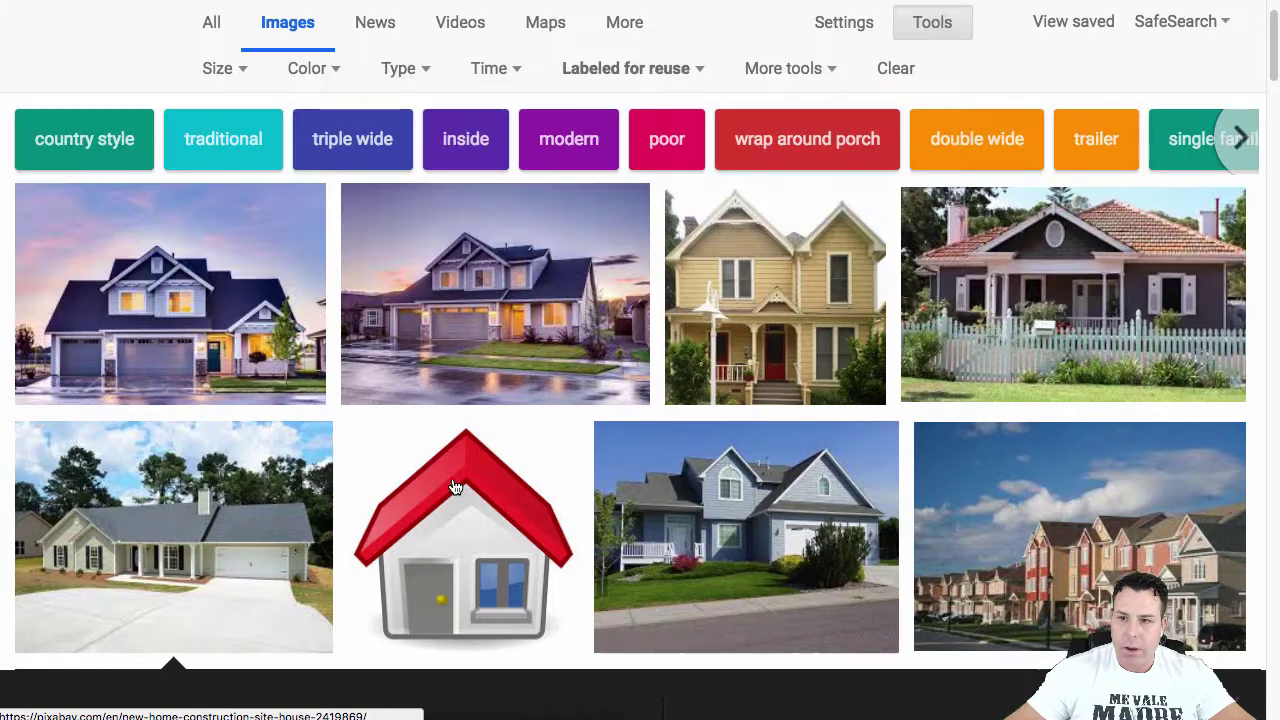
{"action": "scroll", "coordinate": [766, 114], "scroll_direction": "down", "scroll_amount": 1}
{"action": "scroll", "coordinate": [771, 114], "scroll_direction": "up", "scroll_amount": 2}
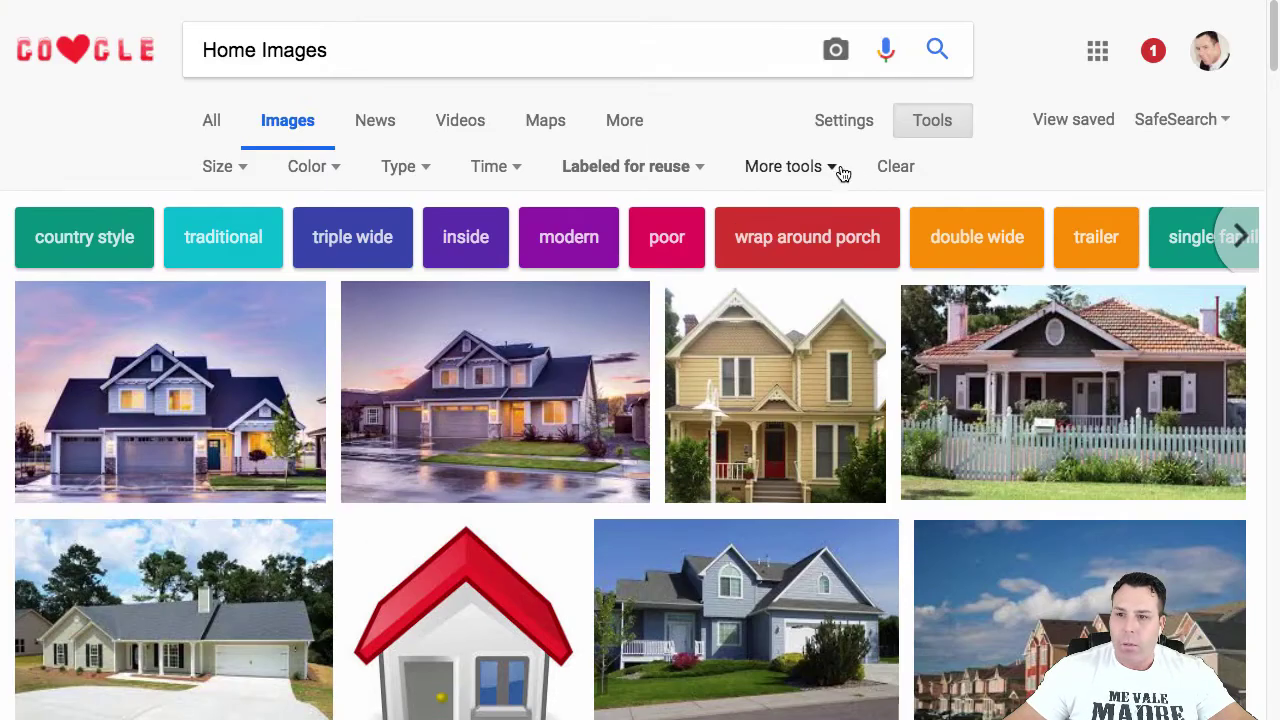
Change the usage rights filter to Labeled for reuse with modification
{"action": "left_click", "coordinate": [680, 169]}
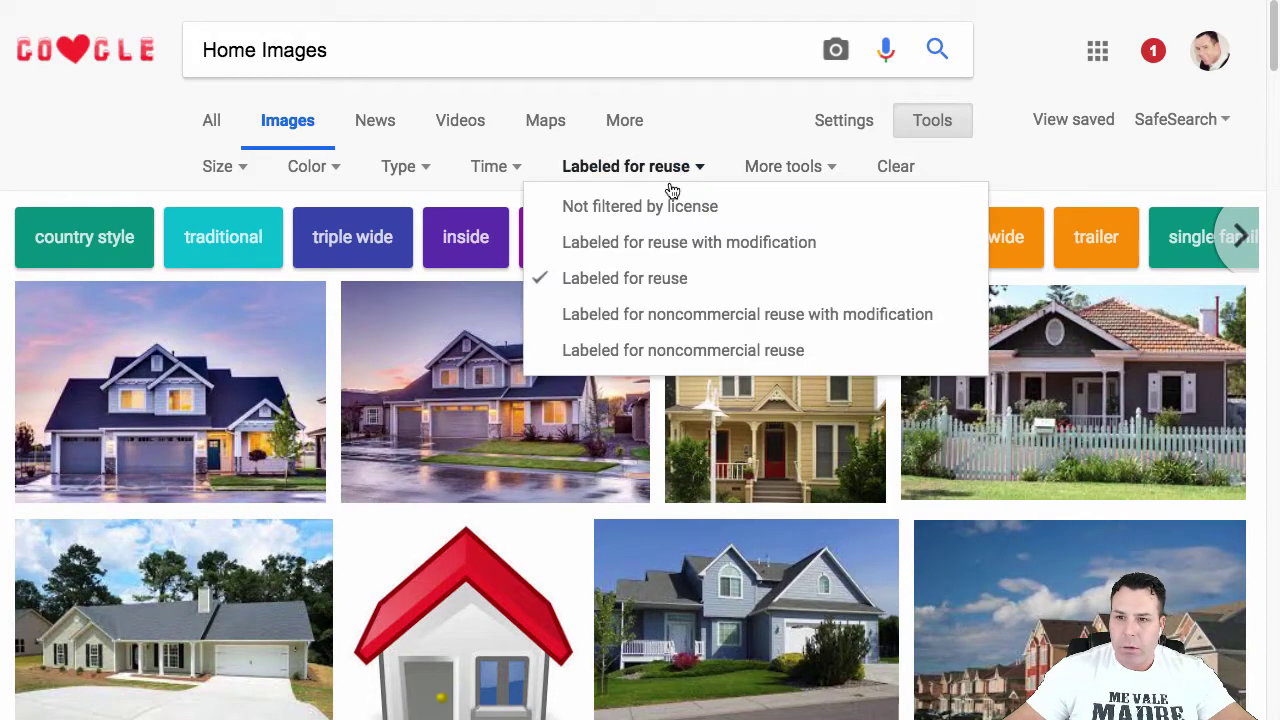
{"action": "left_click", "coordinate": [631, 243]}
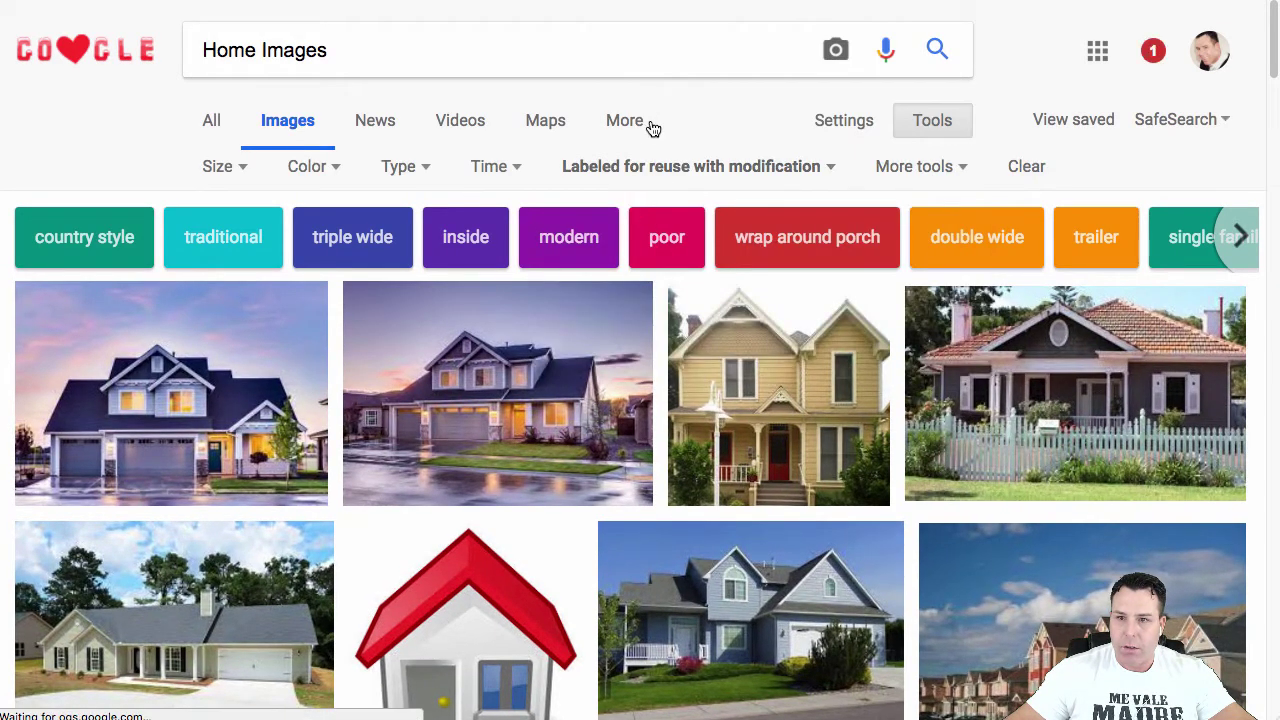
Change the usage rights filter back to Labeled for reuse and browse the resulting house photos
{"action": "left_click", "coordinate": [650, 168]}
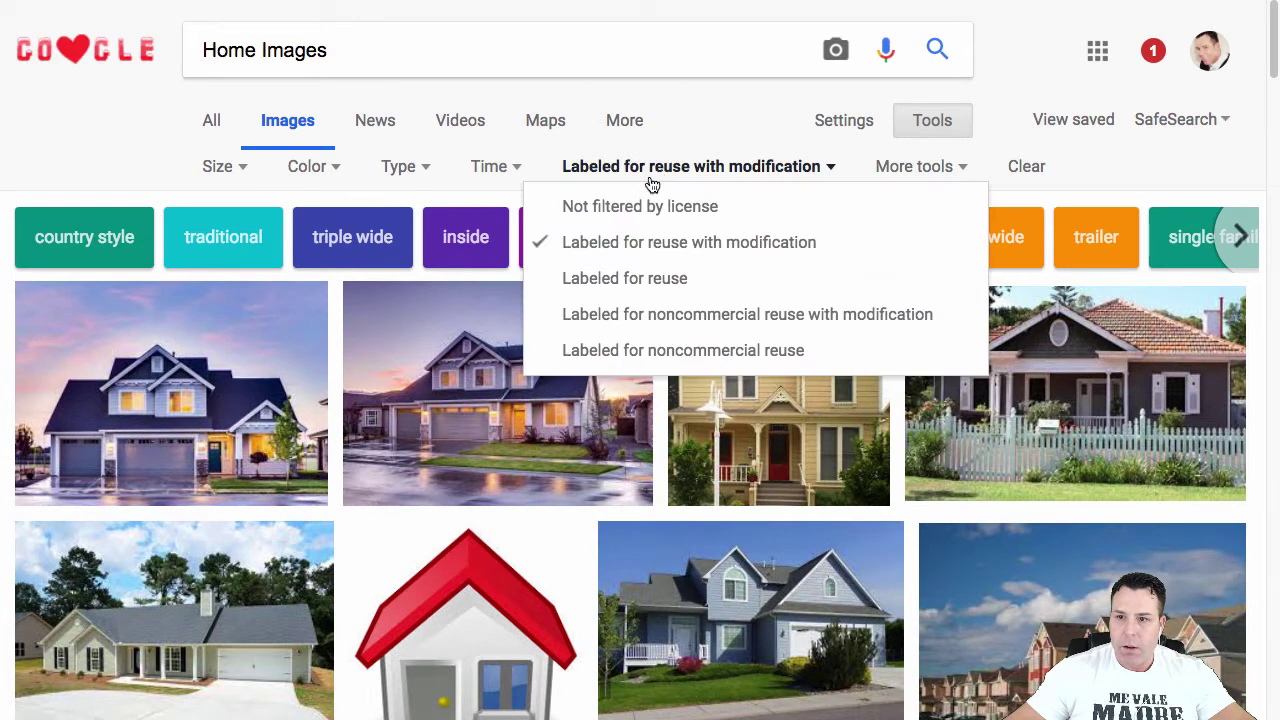
{"action": "left_click", "coordinate": [639, 282]}
{"action": "scroll", "coordinate": [561, 430], "scroll_direction": "down", "scroll_amount": 5}
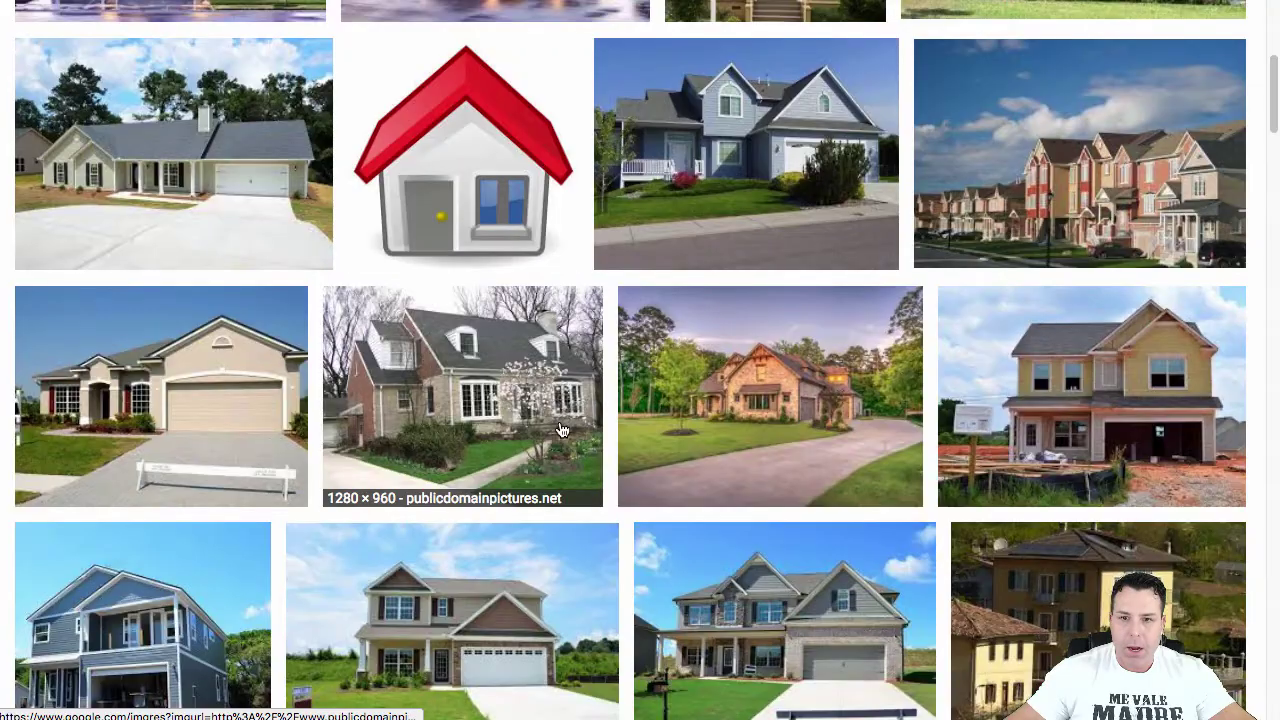
{"action": "scroll", "coordinate": [561, 430], "scroll_direction": "up", "scroll_amount": 5}
{"action": "scroll", "coordinate": [224, 373], "scroll_direction": "down", "scroll_amount": 3}
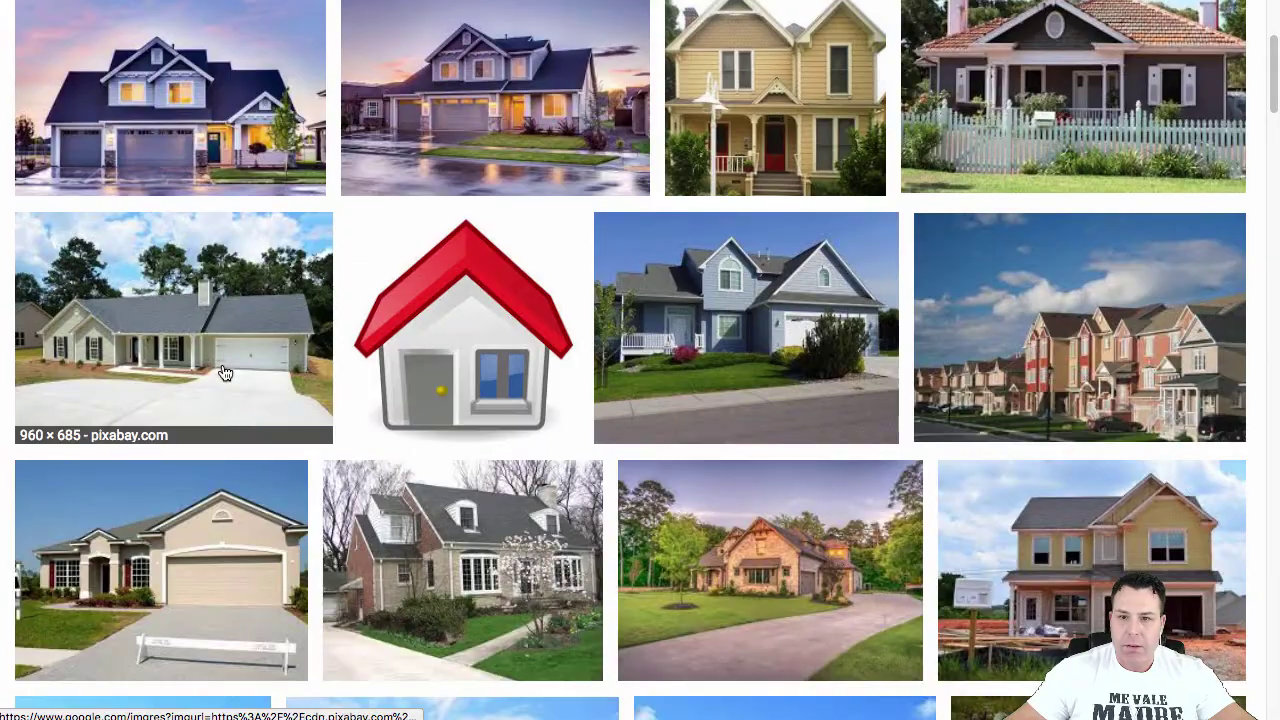
{"action": "scroll", "coordinate": [346, 286], "scroll_direction": "up", "scroll_amount": 3}
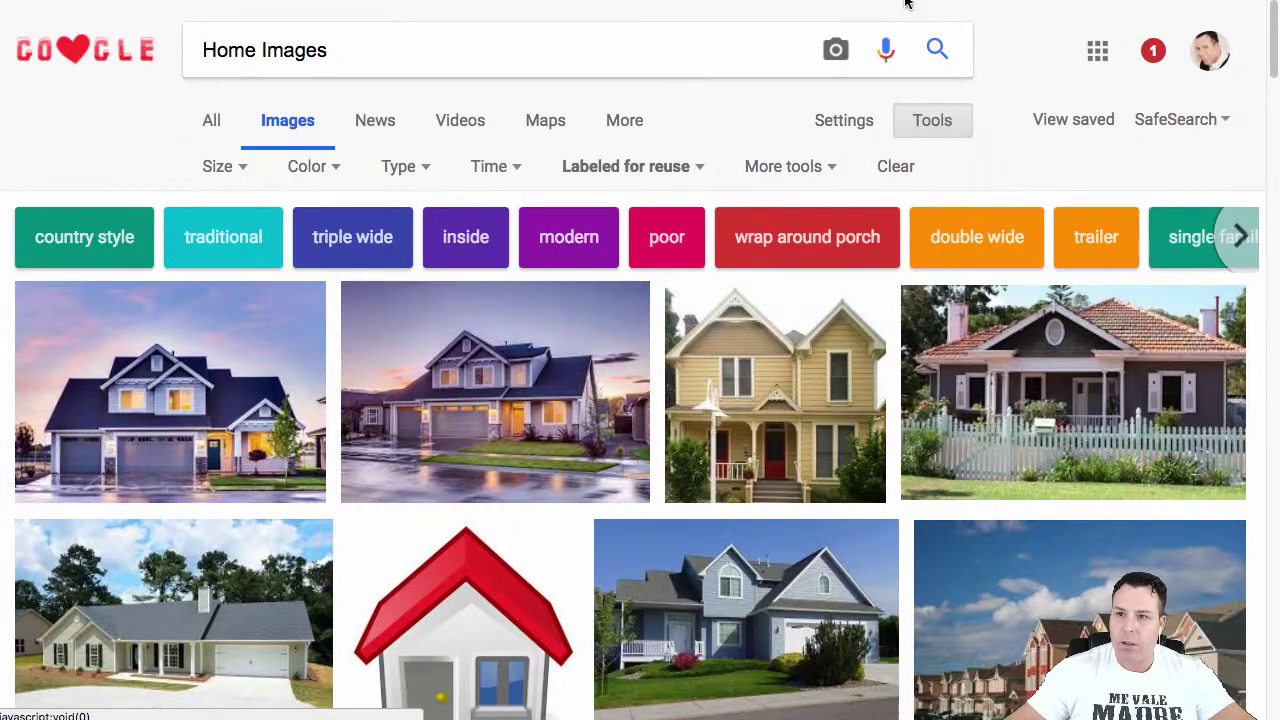
{"action": "key", "text": "ctrl+Tab"}
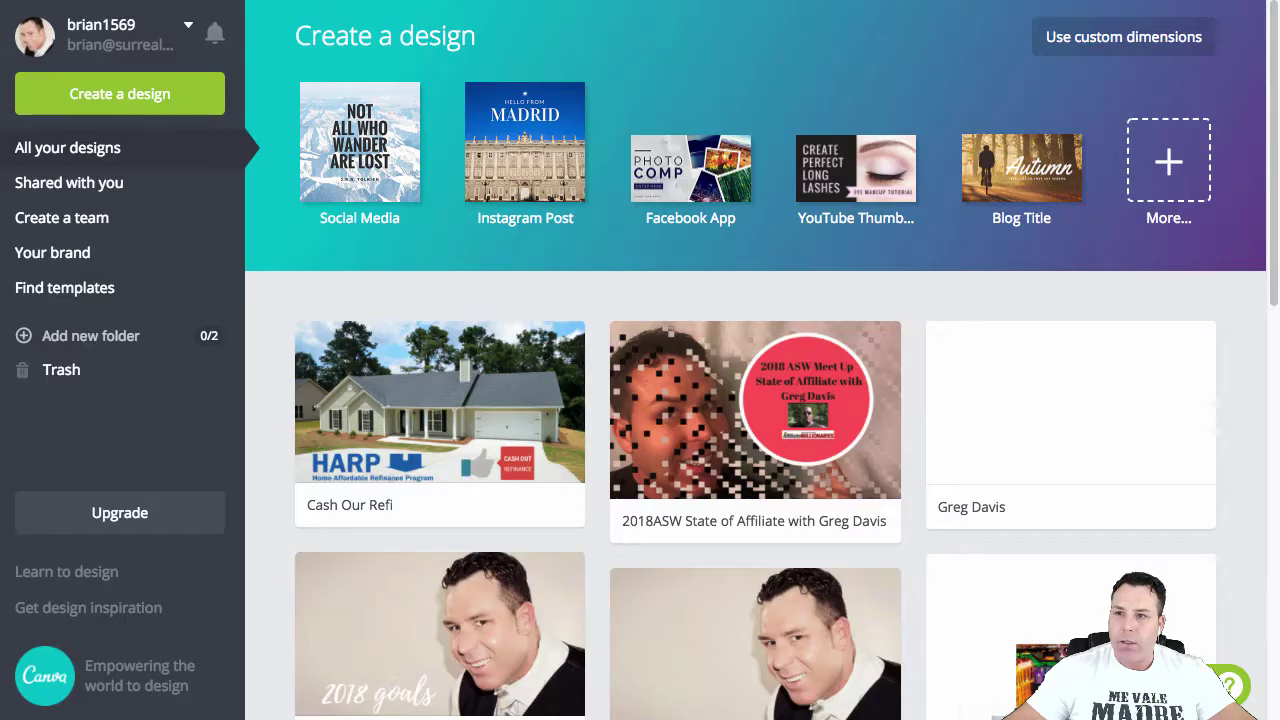
{"action": "key", "text": "ctrl+shift+Tab"}
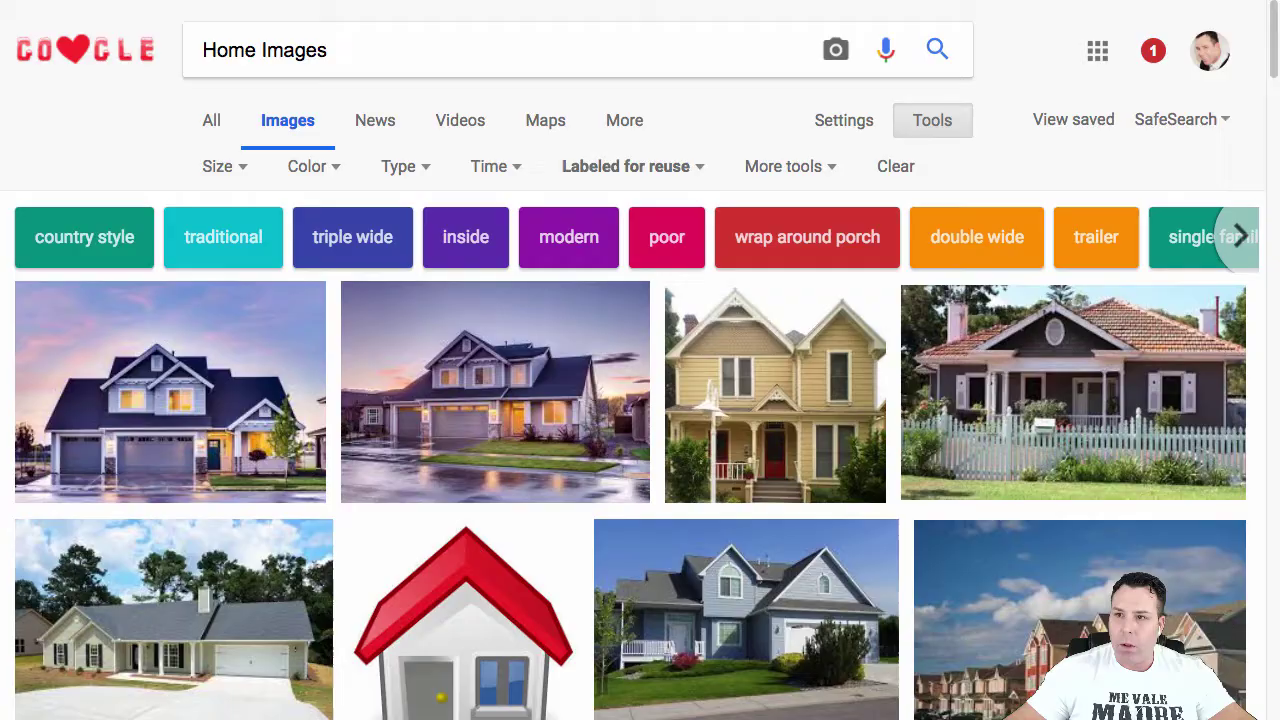
Search Google Images for "Harp Home Refi Logo"
{"action": "left_click", "coordinate": [268, 62]}
{"action": "key", "text": "ctrl+a"}
{"action": "type", "text": "Hard"}
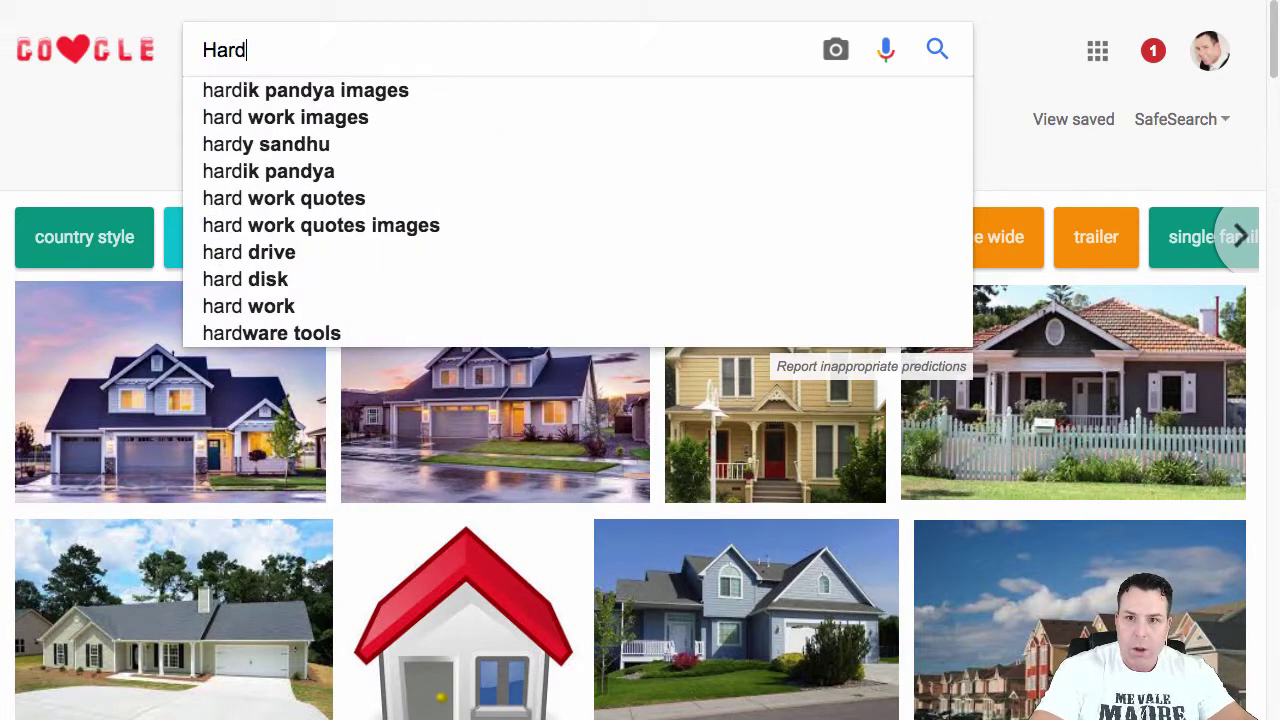
{"action": "key", "text": "BackSpace"}
{"action": "type", "text": "p "}
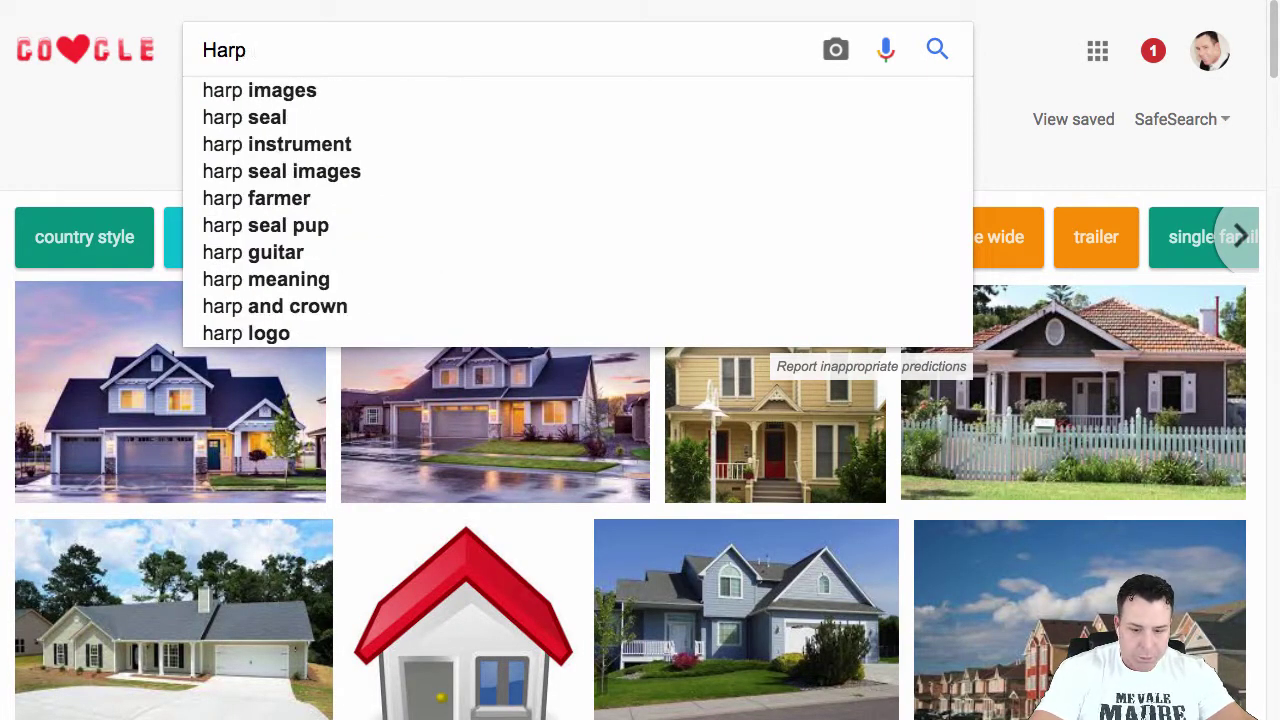
{"action": "type", "text": "L>o"}
{"action": "key", "text": "BackSpace"}
{"action": "key", "text": "BackSpace"}
{"action": "key", "text": "BackSpace"}
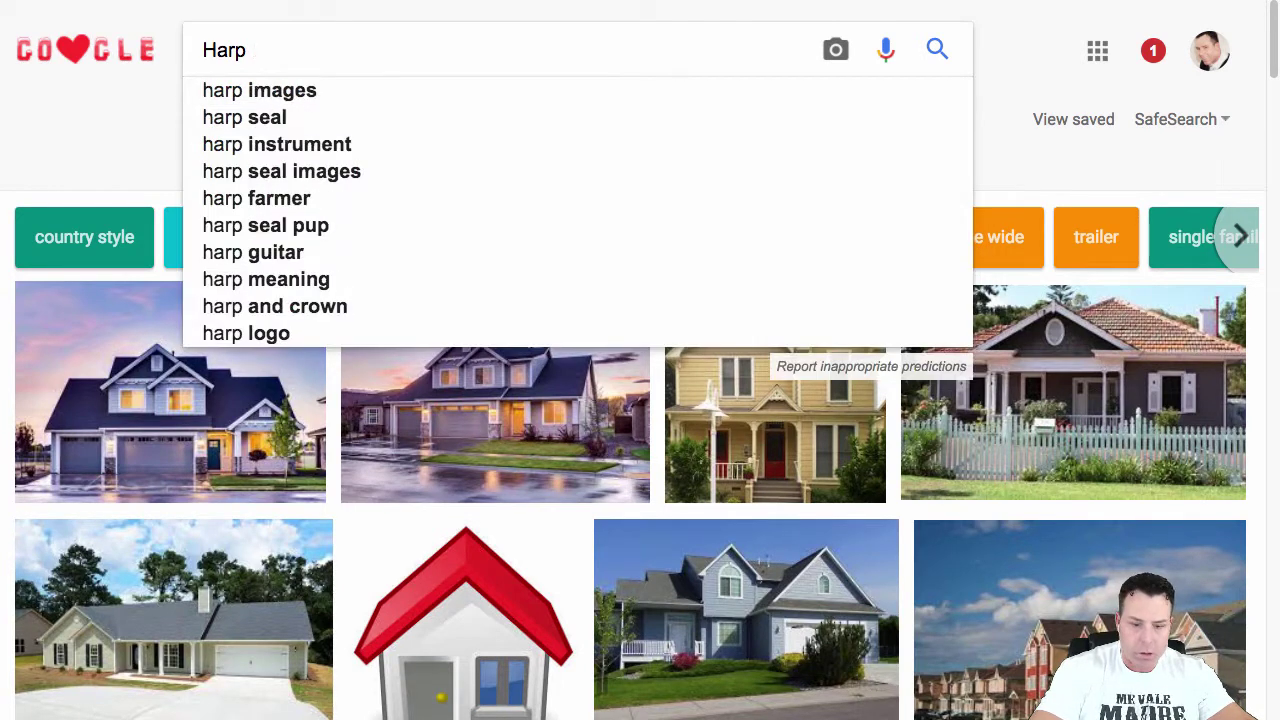
{"action": "type", "text": "Home Re"}
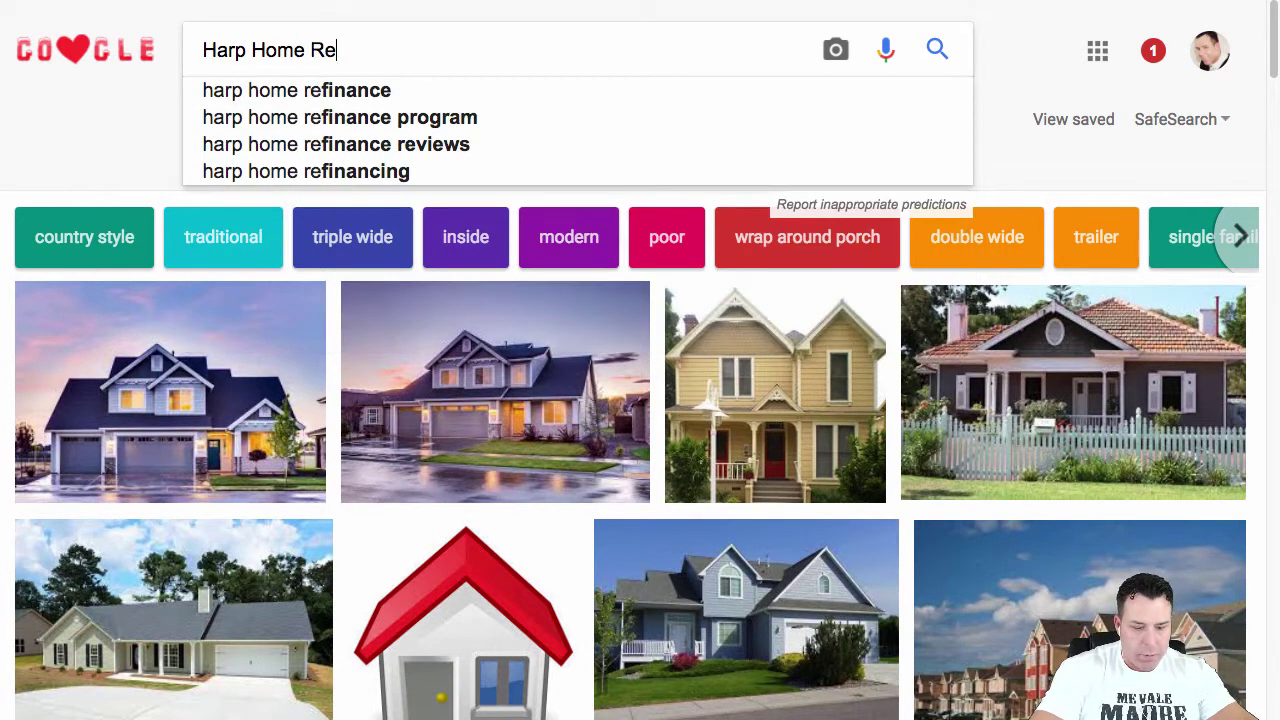
{"action": "type", "text": "fi Logo"}
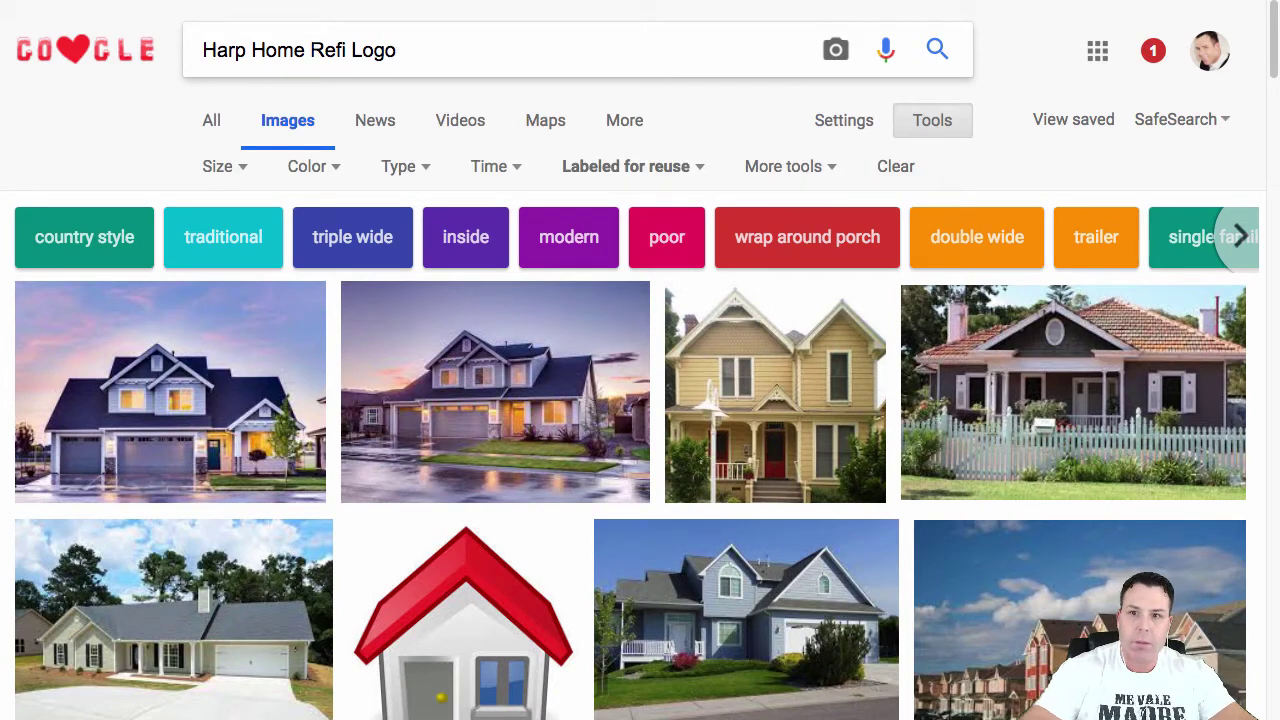
{"action": "key", "text": "Return"}
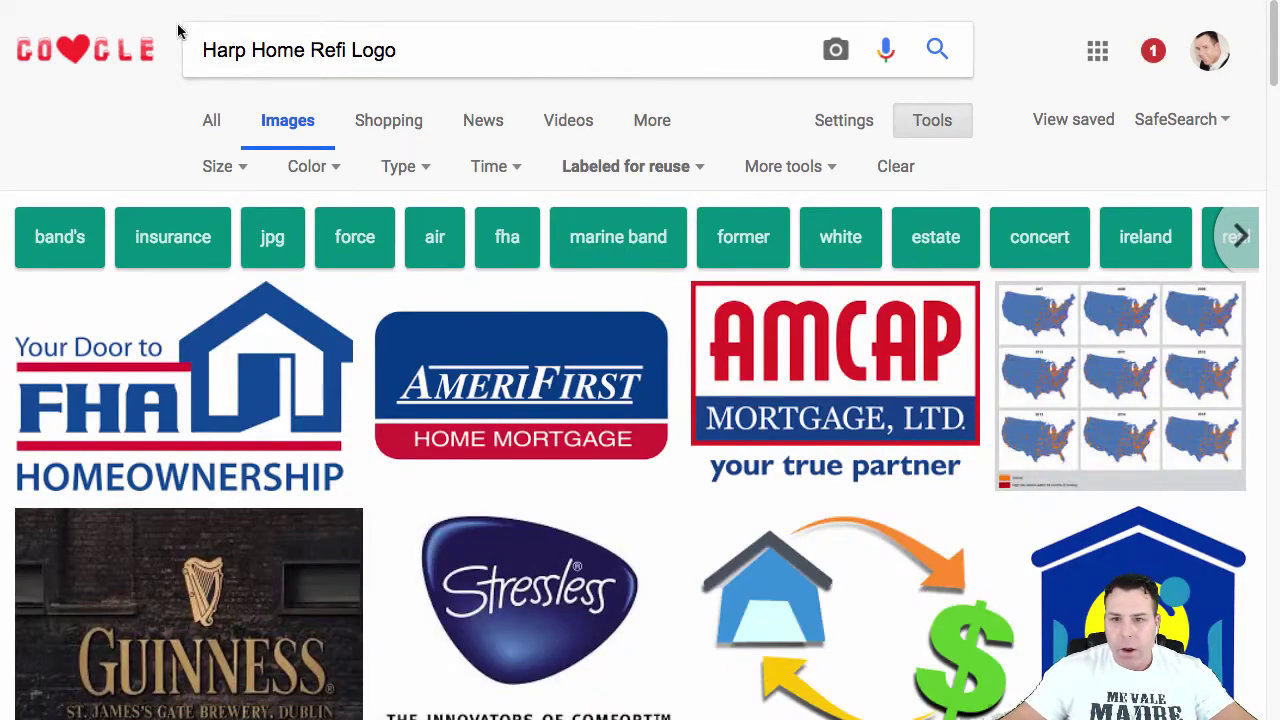
Browse the logo results labeled for reuse for a HARP logo, previewing the Wikipedia image of US maps
{"action": "left_click", "coordinate": [647, 176]}
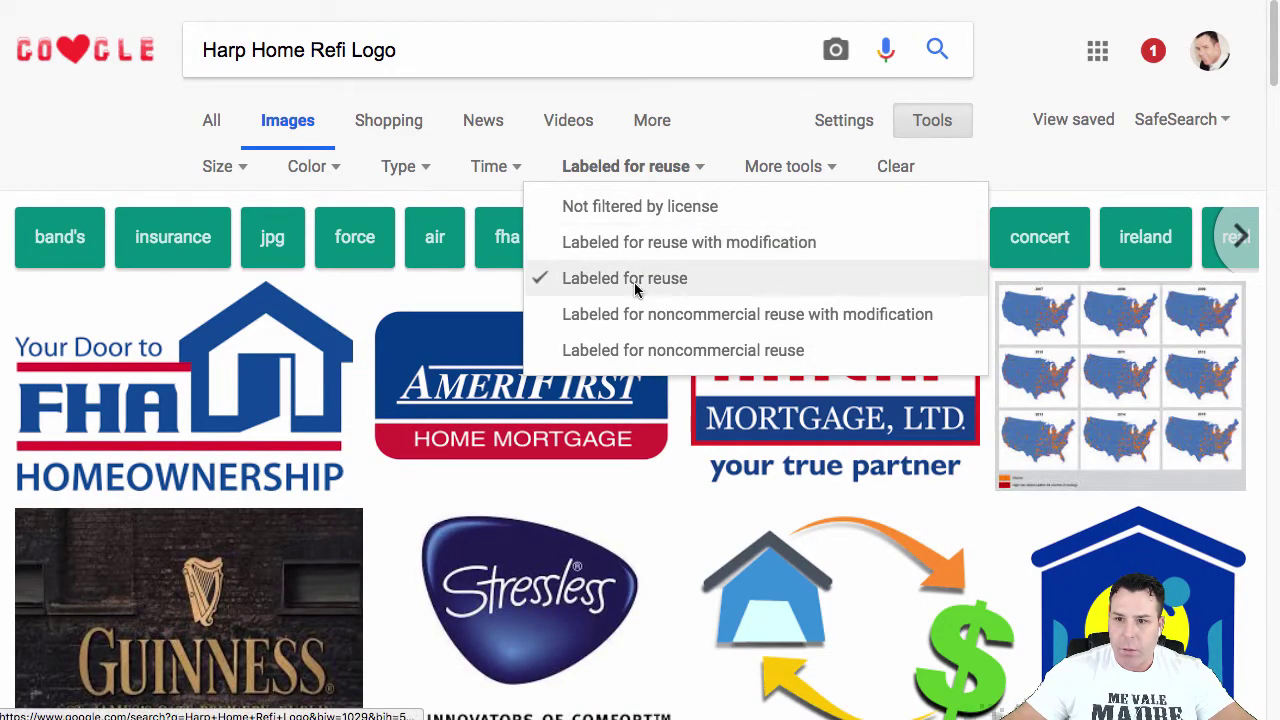
{"action": "left_click", "coordinate": [1099, 363]}
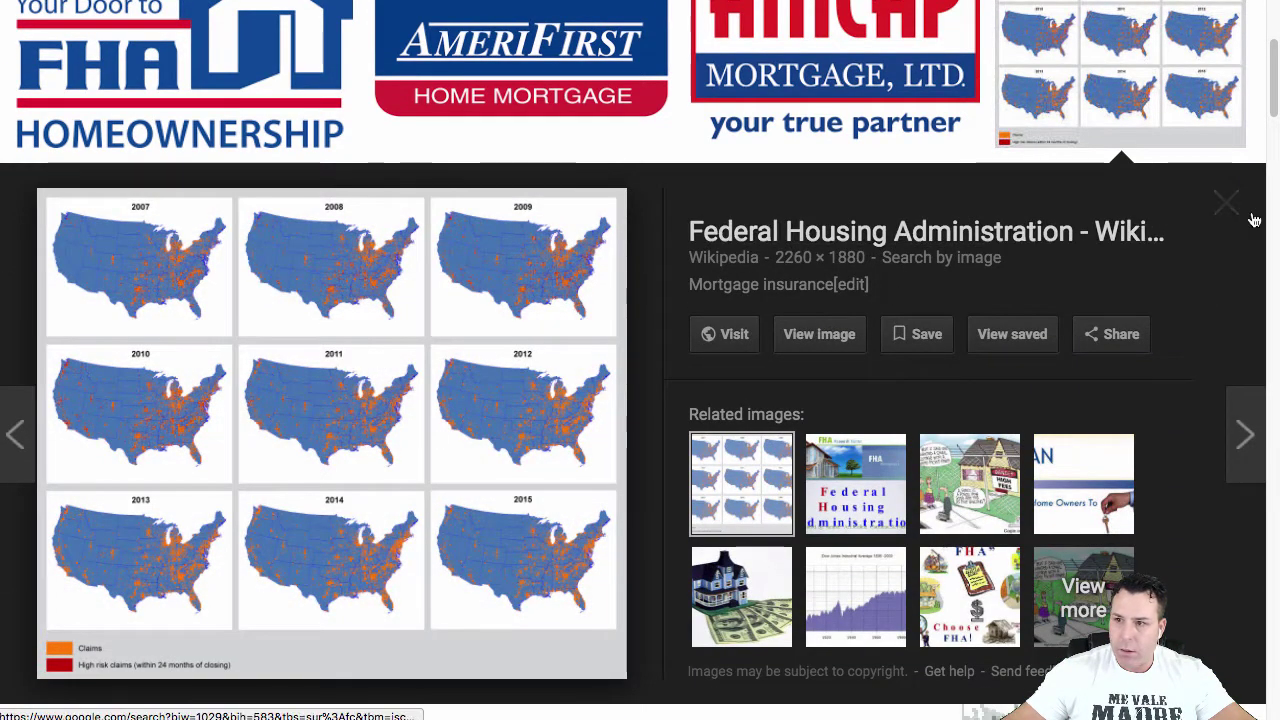
{"action": "left_click", "coordinate": [1248, 212]}
{"action": "scroll", "coordinate": [663, 237], "scroll_direction": "down", "scroll_amount": 9}
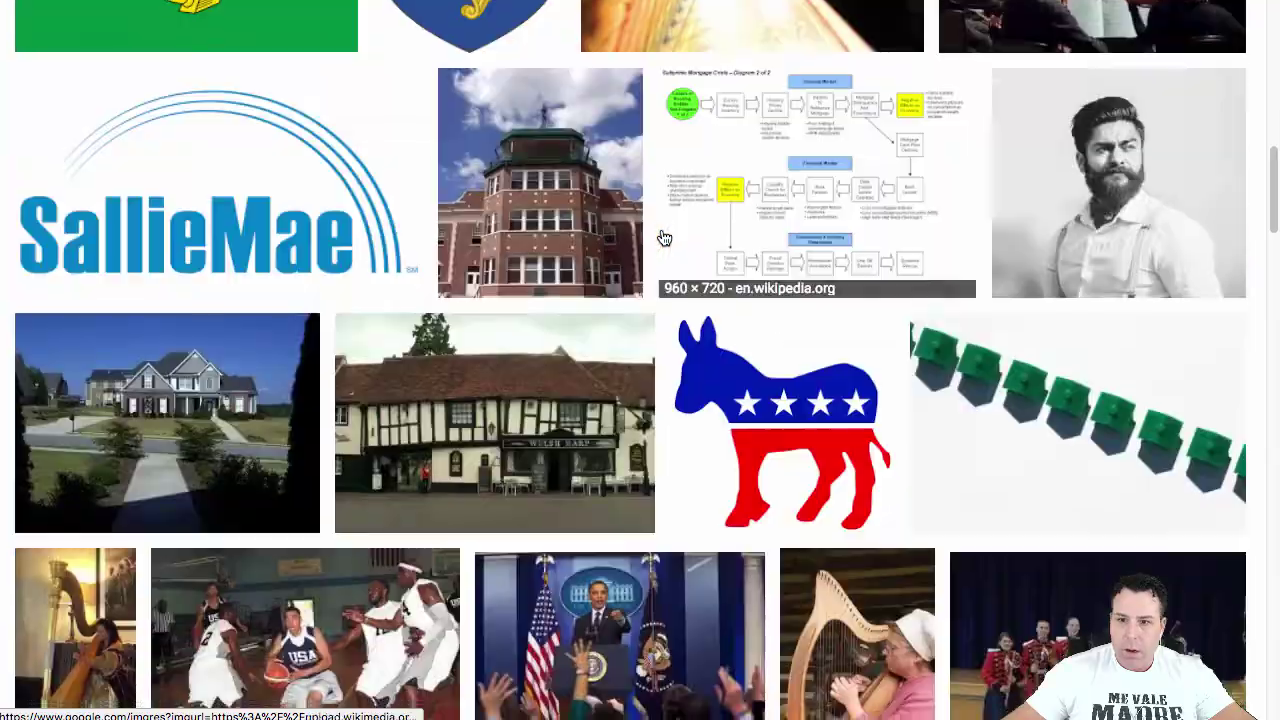
{"action": "scroll", "coordinate": [663, 237], "scroll_direction": "down", "scroll_amount": 15}
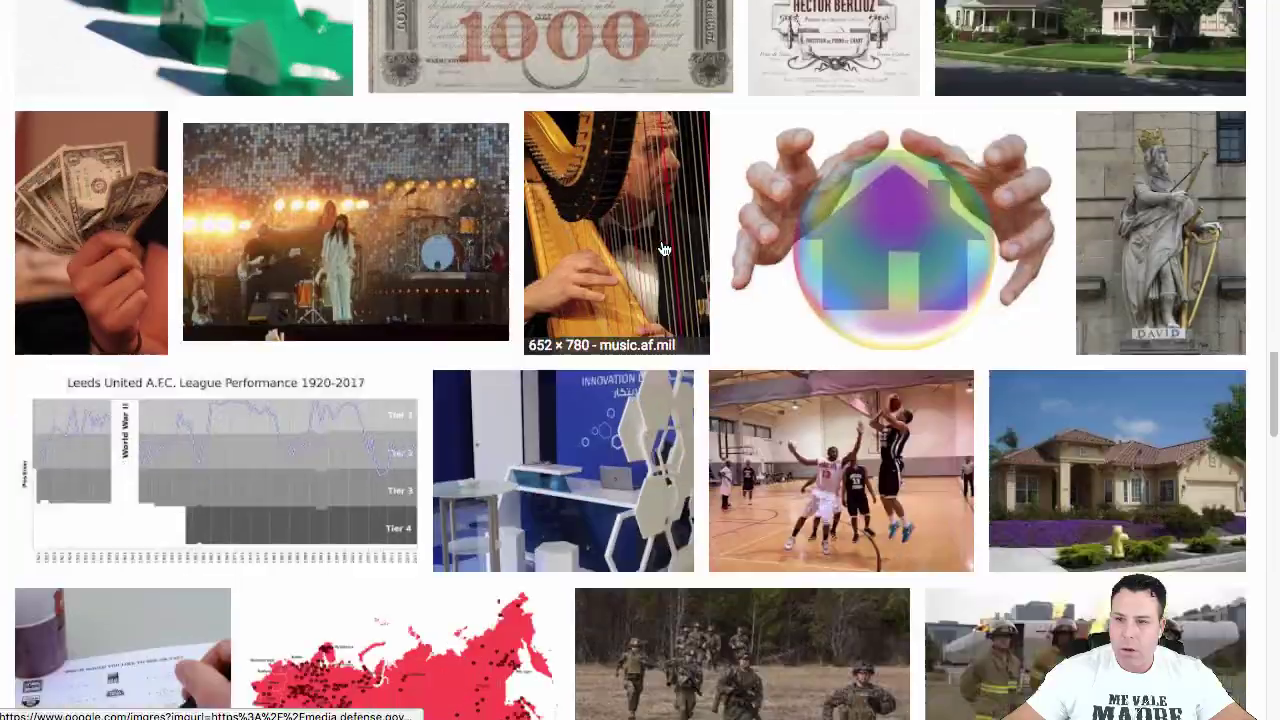
{"action": "scroll", "coordinate": [663, 248], "scroll_direction": "down", "scroll_amount": 15}
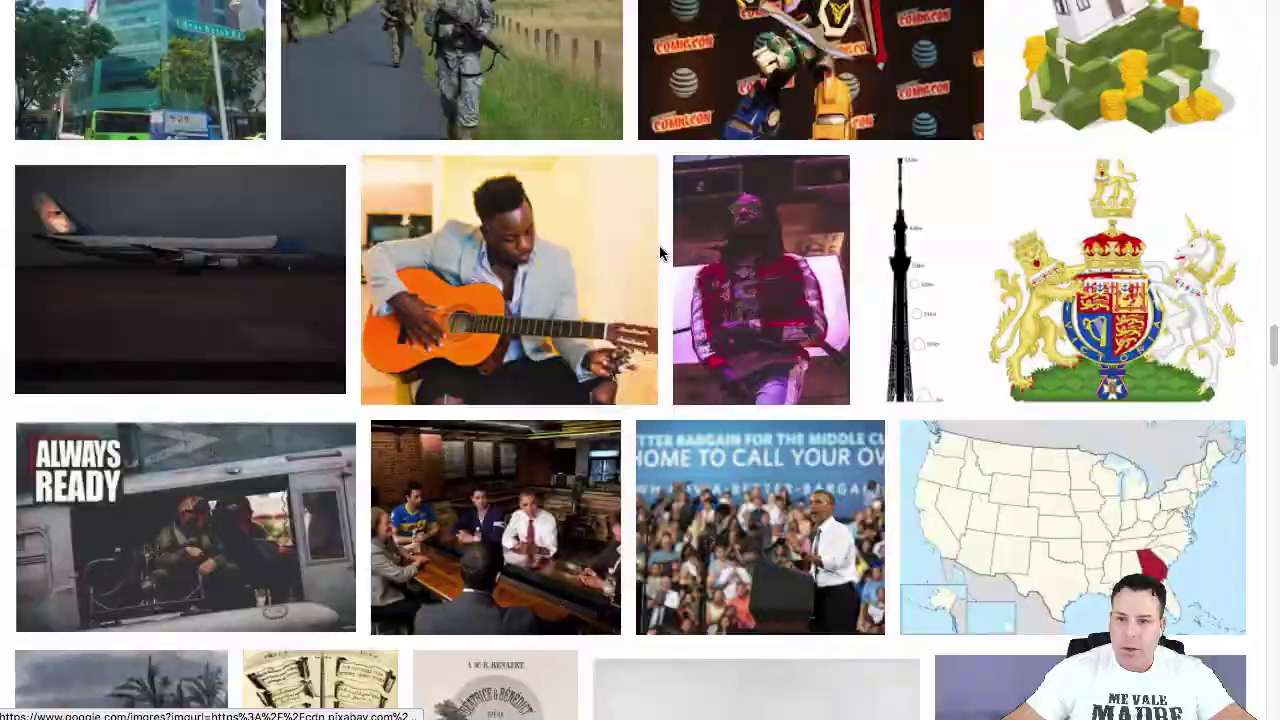
{"action": "scroll", "coordinate": [659, 253], "scroll_direction": "down", "scroll_amount": 5}
{"action": "scroll", "coordinate": [660, 258], "scroll_direction": "up", "scroll_amount": 20}
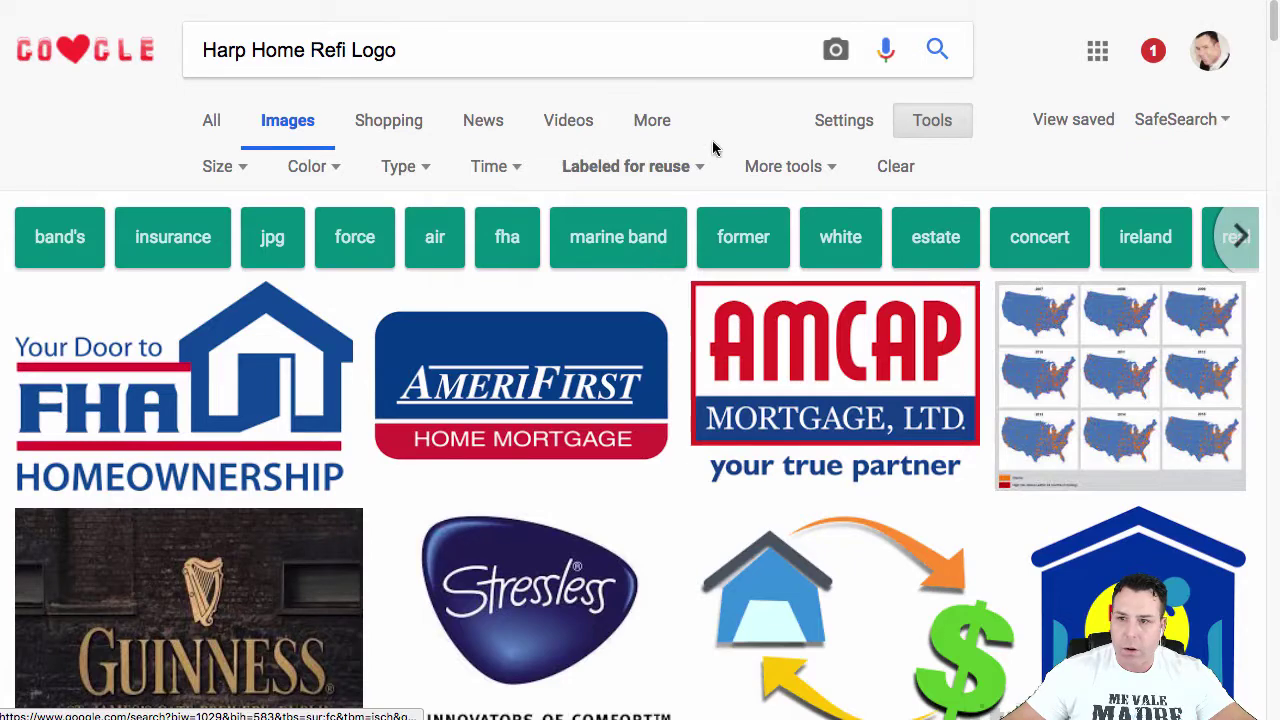
Set the usage rights filter to Not filtered by license and preview the Secure Funding Group HARP logo with the transparent background
{"action": "left_click", "coordinate": [700, 169]}
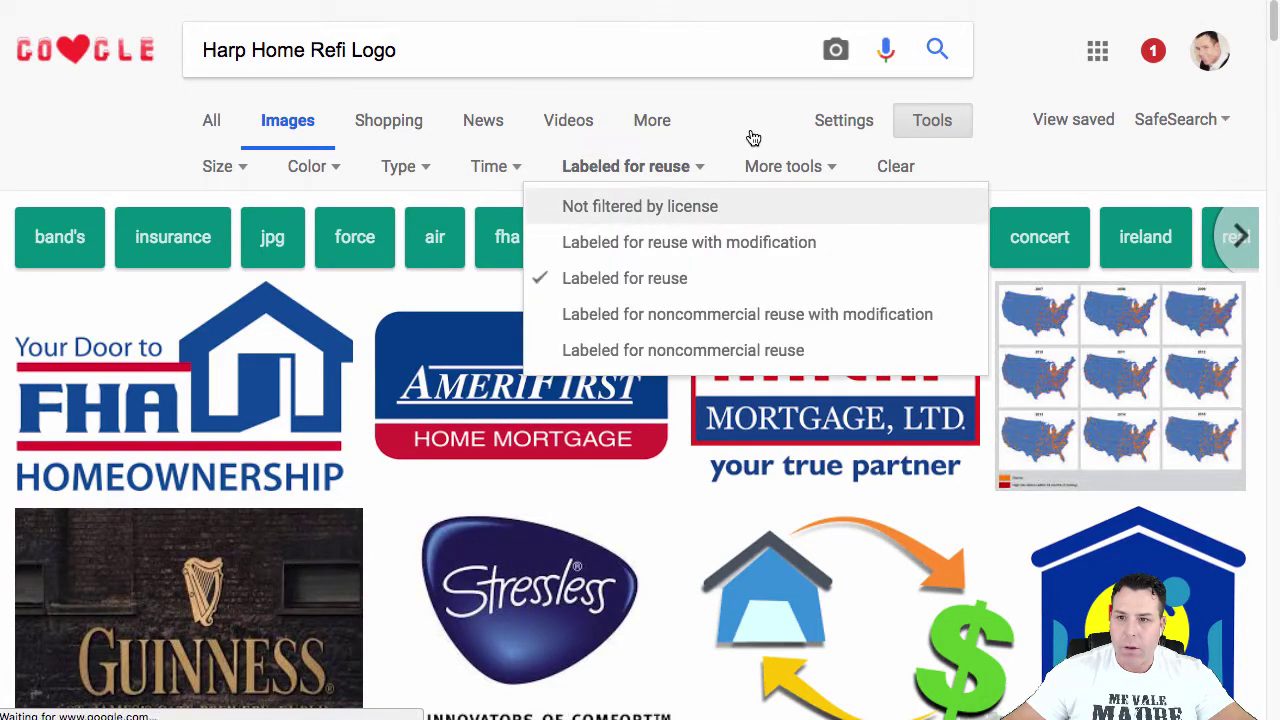
{"action": "scroll", "coordinate": [742, 400], "scroll_direction": "down", "scroll_amount": 1}
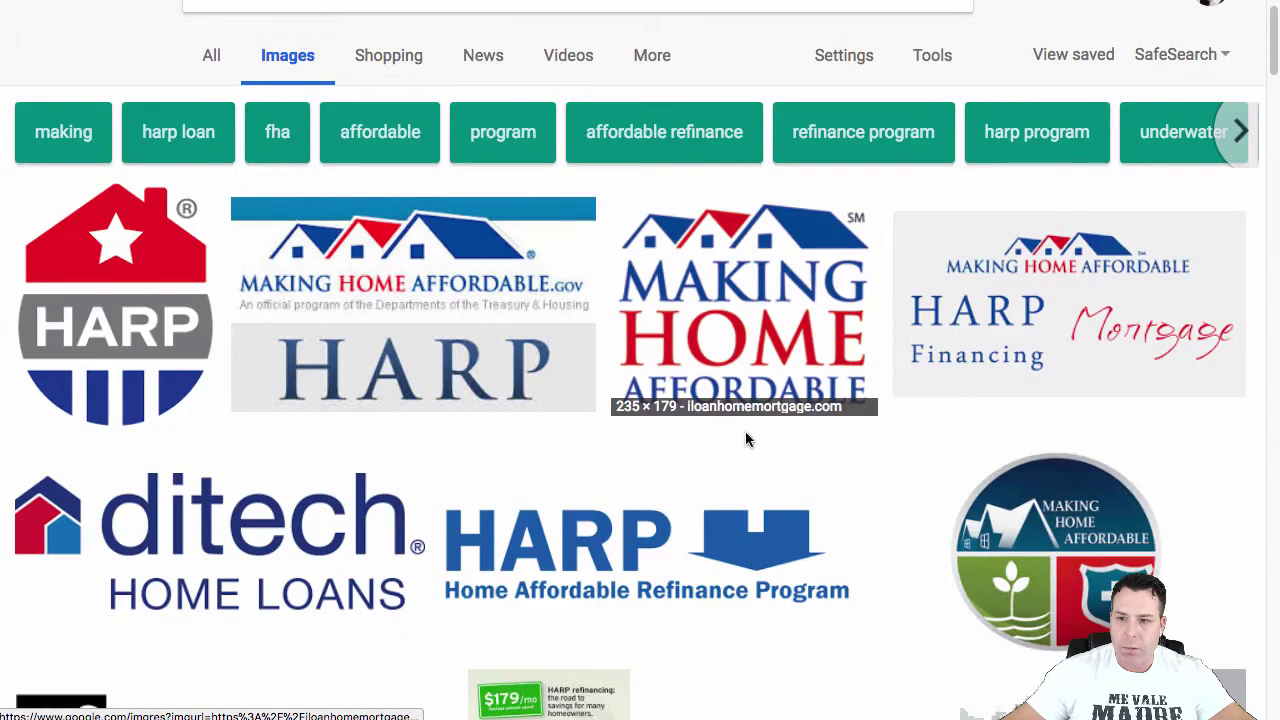
{"action": "scroll", "coordinate": [745, 440], "scroll_direction": "down", "scroll_amount": 11}
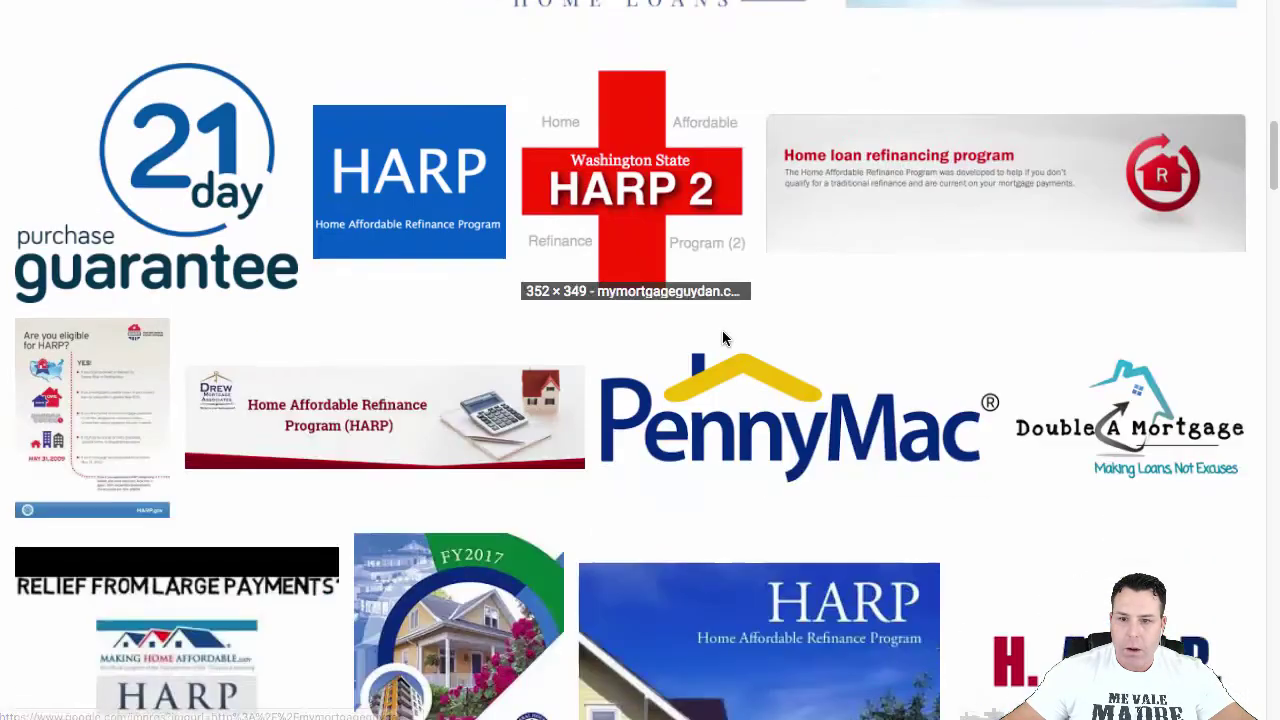
{"action": "scroll", "coordinate": [722, 338], "scroll_direction": "down", "scroll_amount": 6}
{"action": "scroll", "coordinate": [724, 330], "scroll_direction": "up", "scroll_amount": 10}
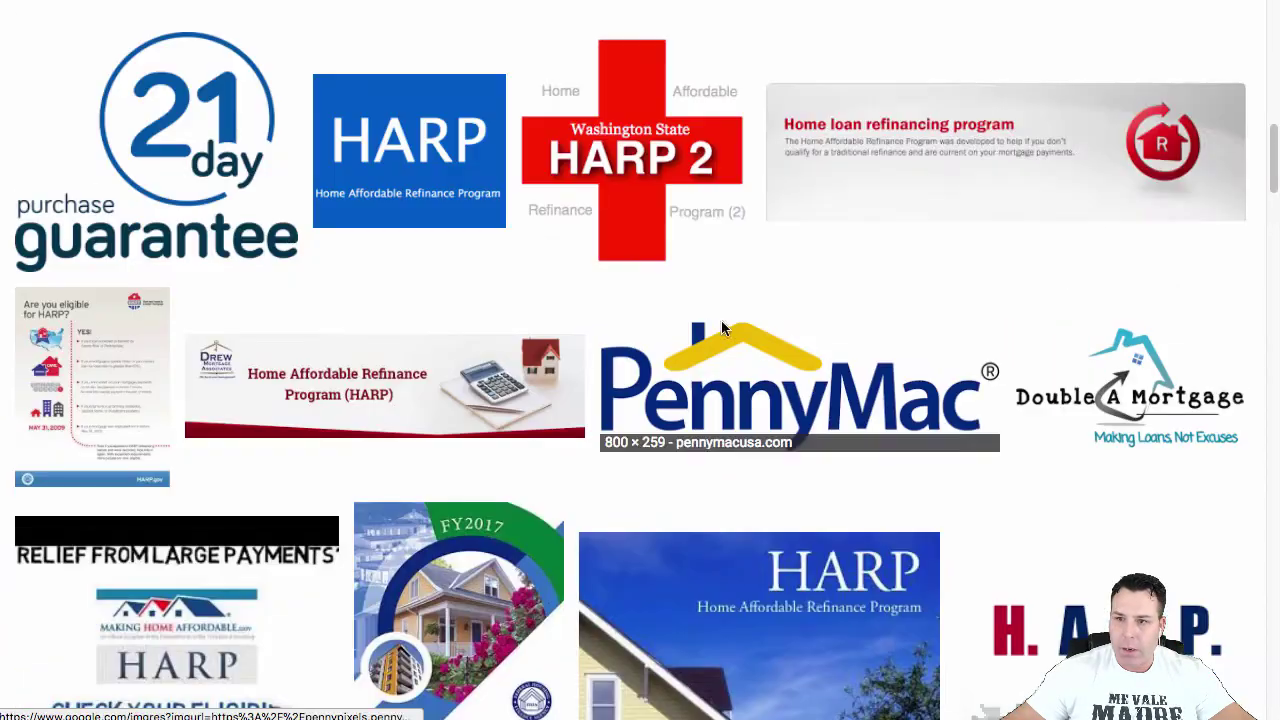
{"action": "scroll", "coordinate": [735, 285], "scroll_direction": "down", "scroll_amount": 14}
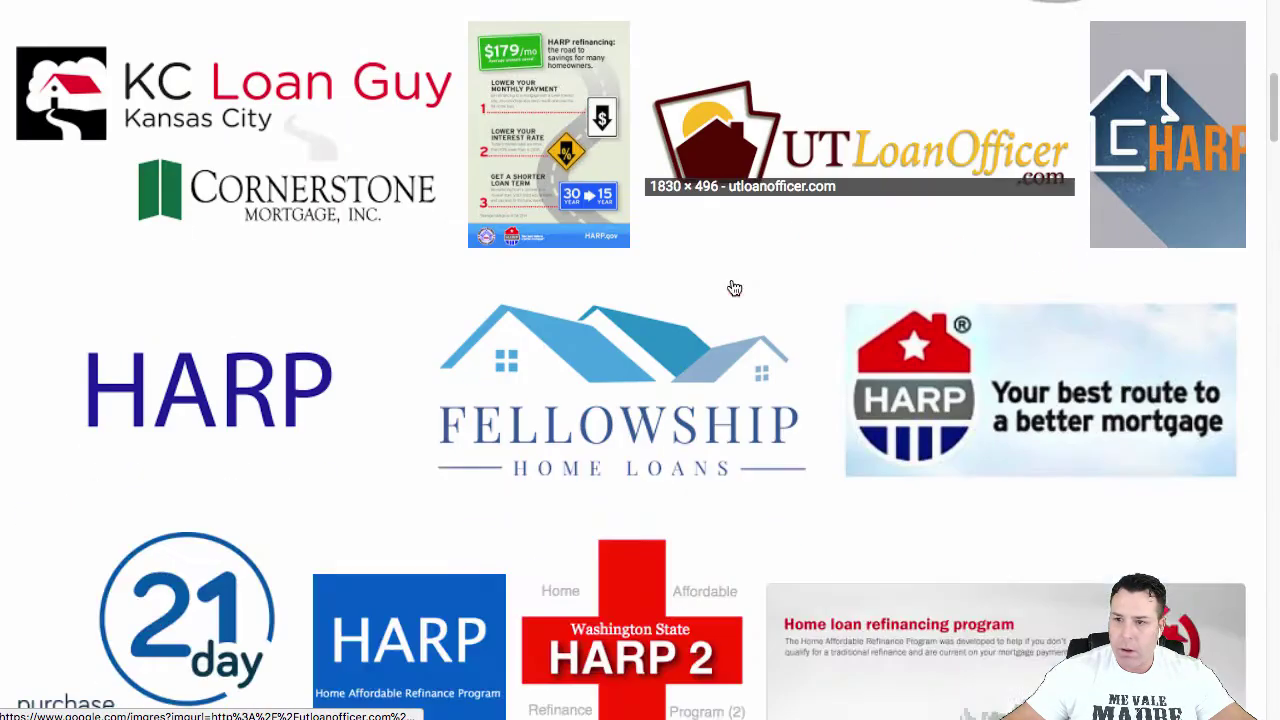
{"action": "scroll", "coordinate": [735, 293], "scroll_direction": "down", "scroll_amount": 10}
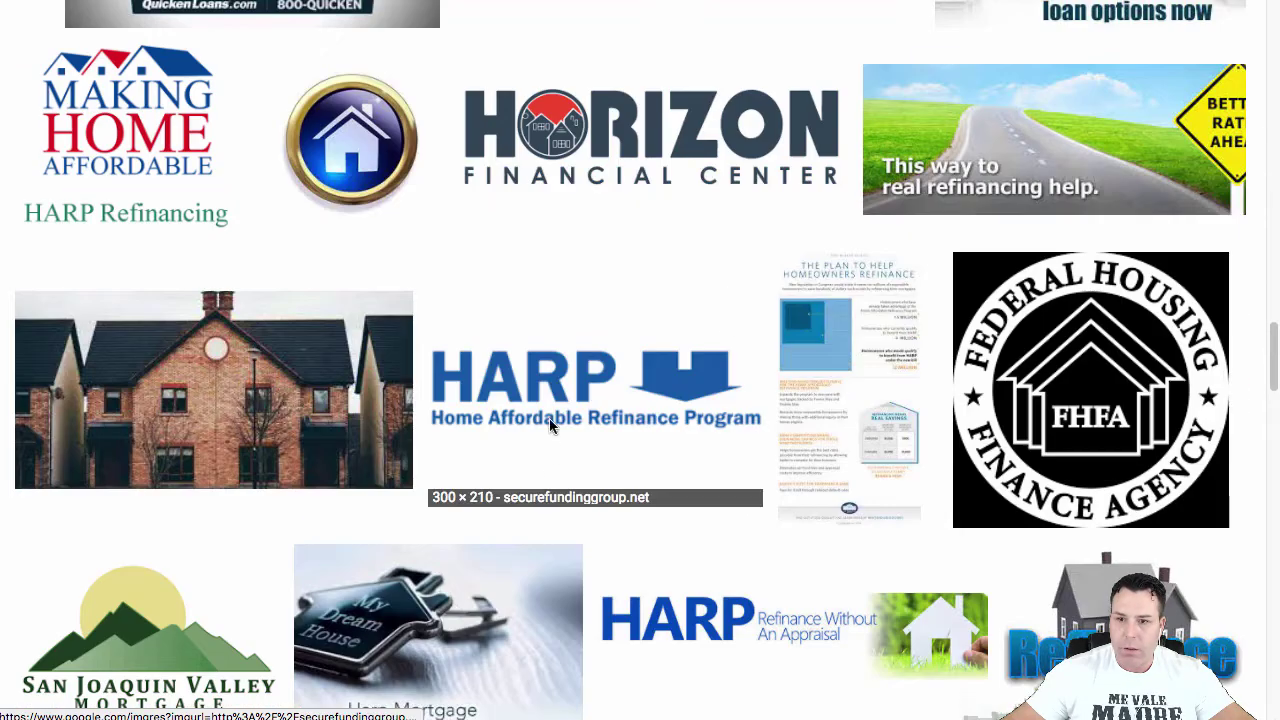
{"action": "left_click", "coordinate": [549, 425]}
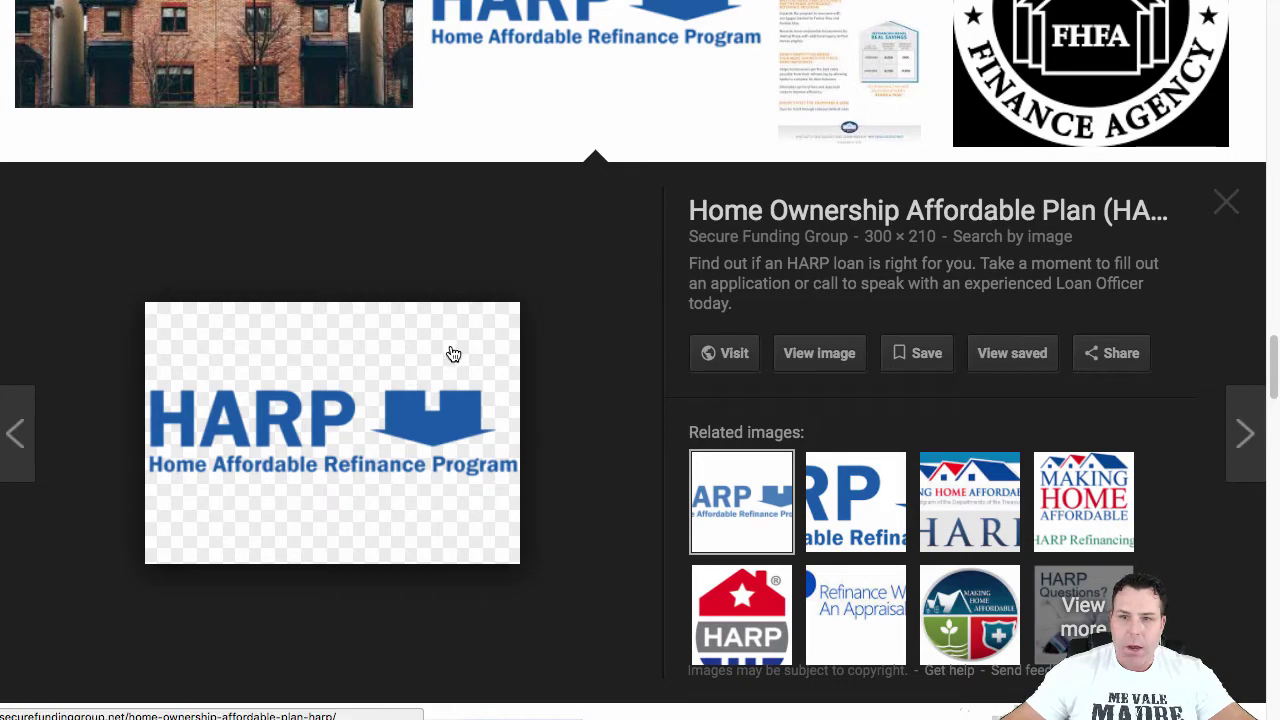
{"action": "scroll", "coordinate": [467, 375], "scroll_direction": "up", "scroll_amount": 8}
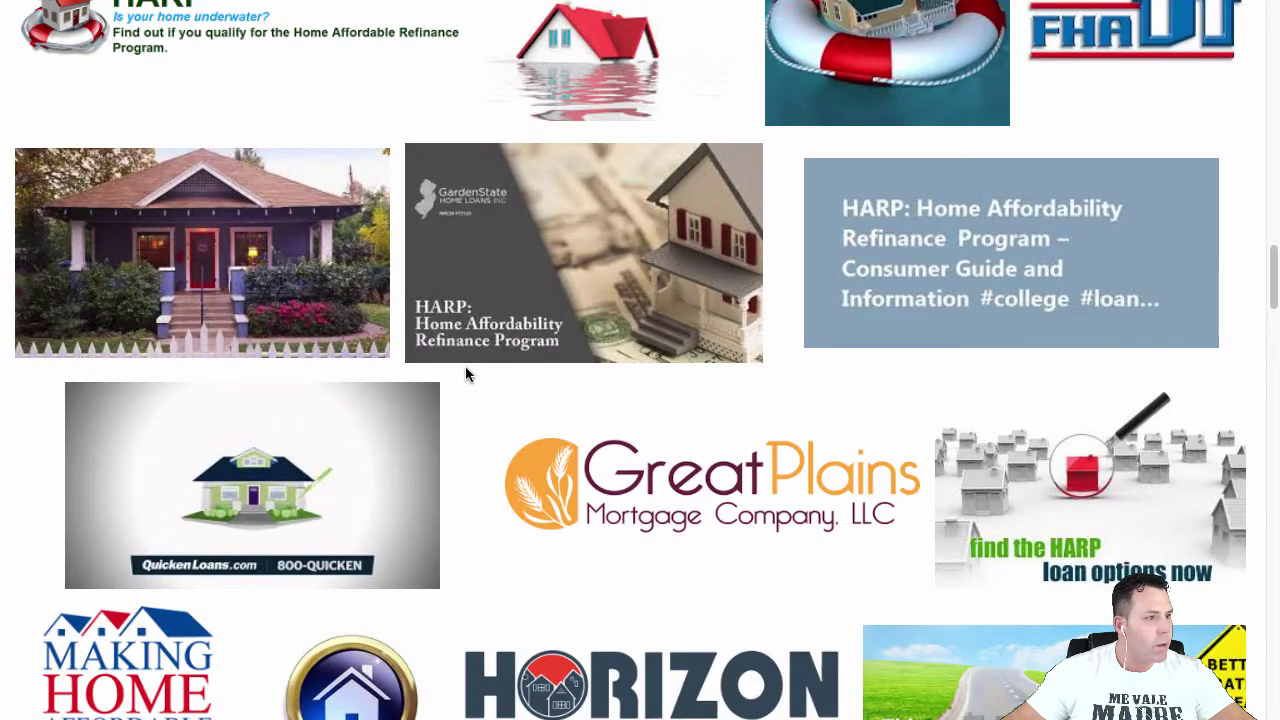
{"action": "scroll", "coordinate": [466, 371], "scroll_direction": "up", "scroll_amount": 15}
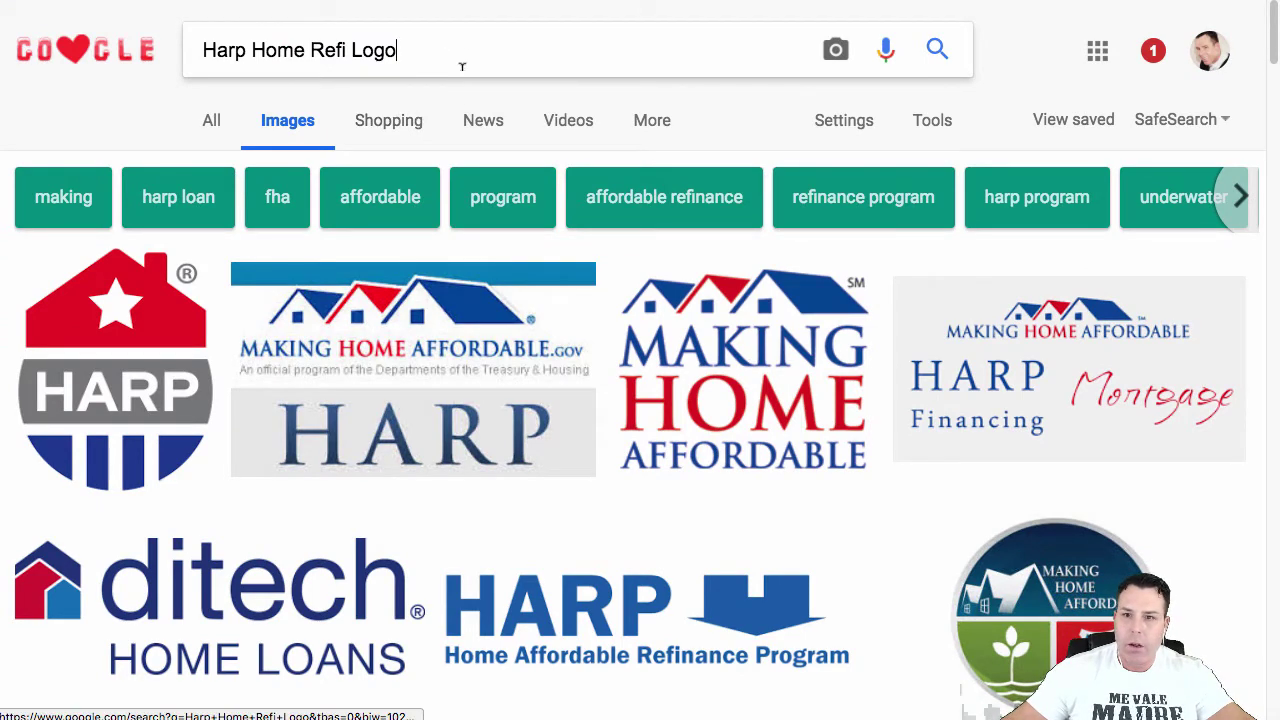
{"action": "key", "text": "super+a"}
{"action": "type", "text": "Cahs"}
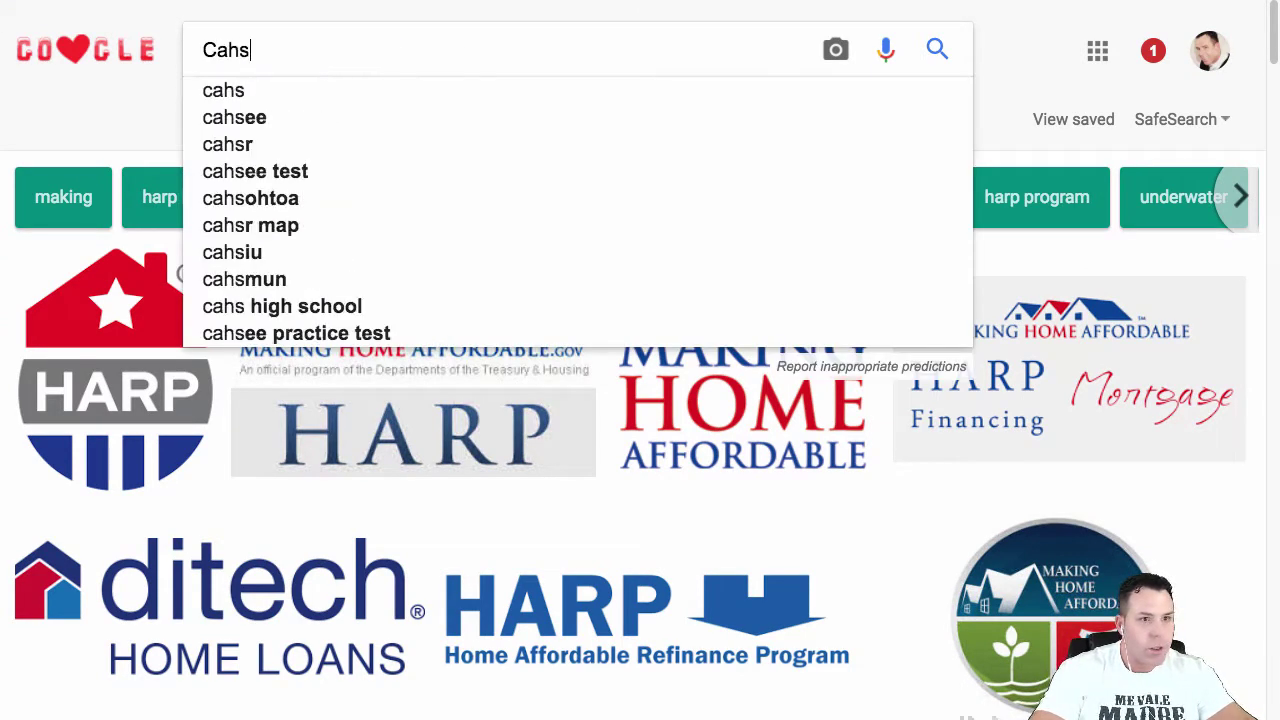
{"action": "key", "text": "BackSpace"}
{"action": "key", "text": "BackSpace"}
{"action": "key", "text": "BackSpace"}
{"action": "key", "text": "BackSpace"}
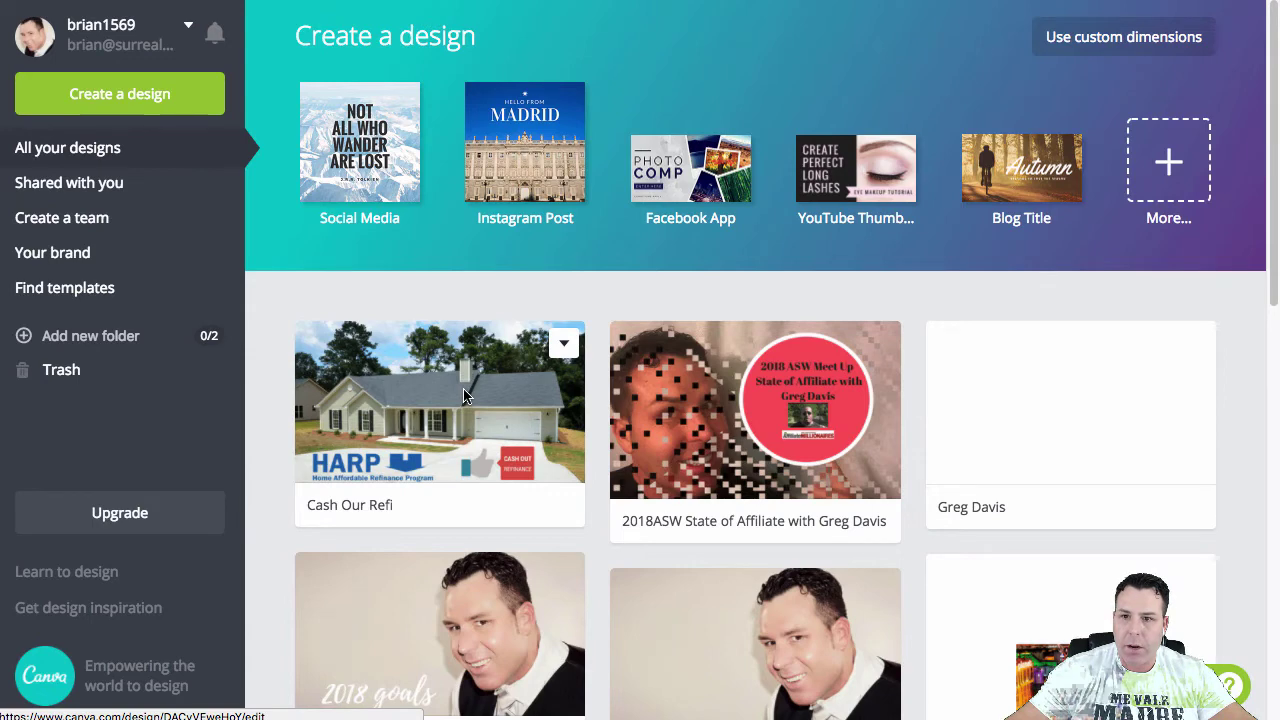
Switch to Canva, create a new Facebook App design and show the uploaded images
{"action": "left_click", "coordinate": [146, 94]}
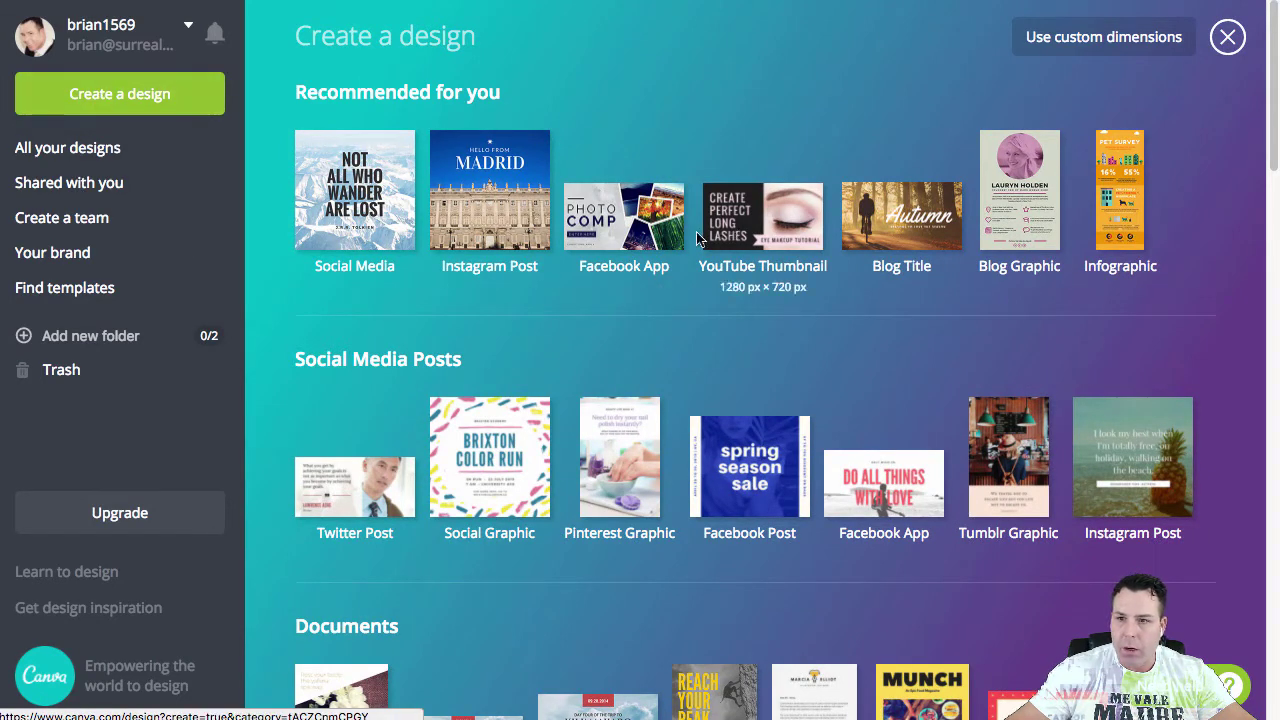
{"action": "left_click", "coordinate": [623, 230]}
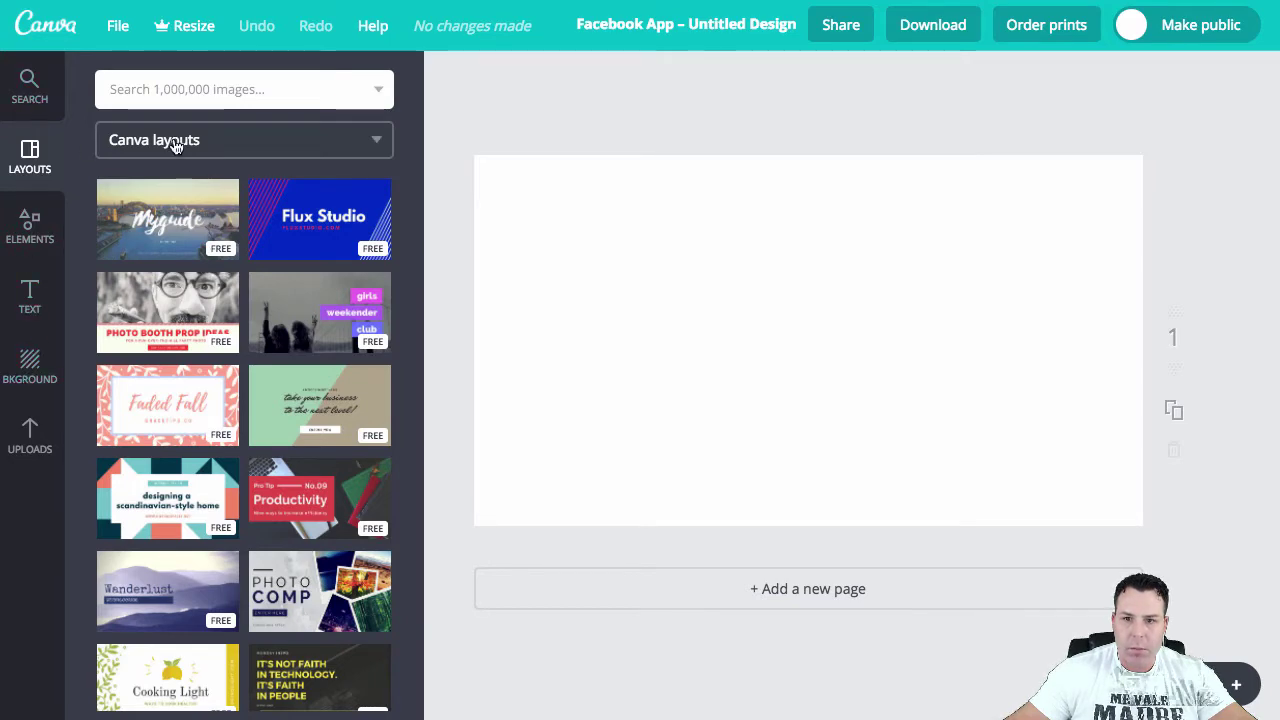
{"action": "left_click", "coordinate": [30, 228]}
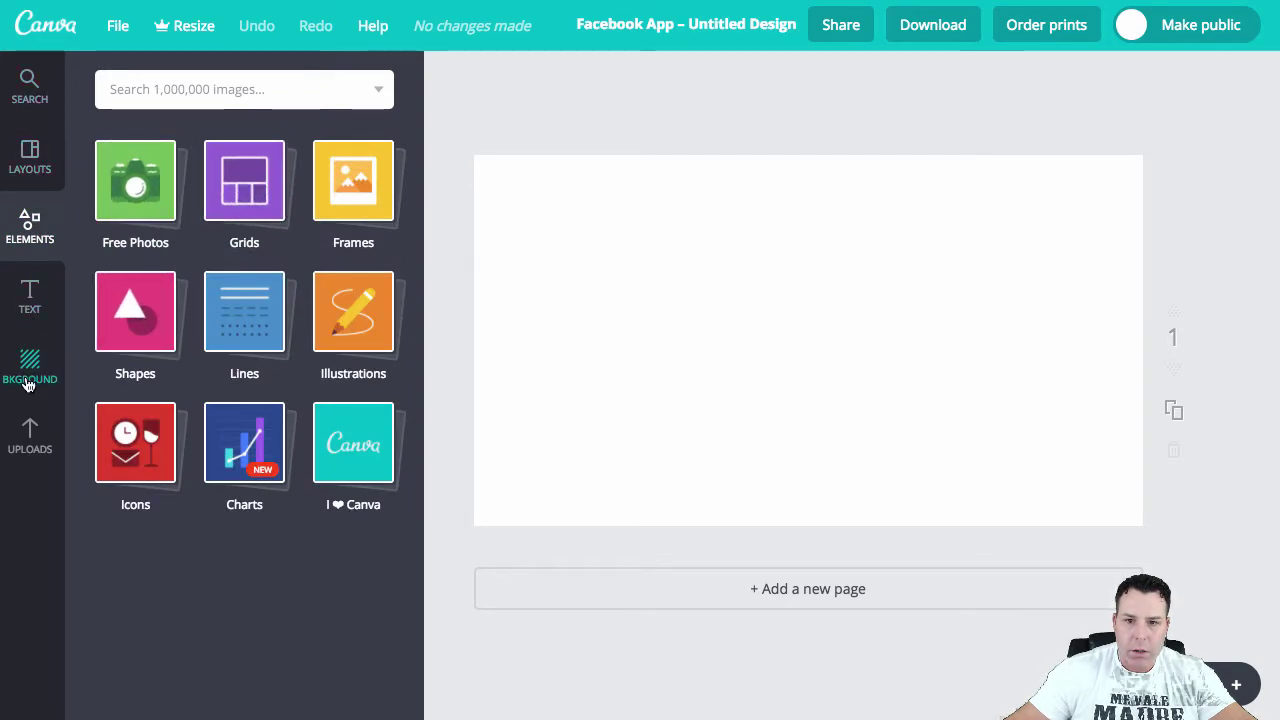
{"action": "left_click", "coordinate": [22, 440]}
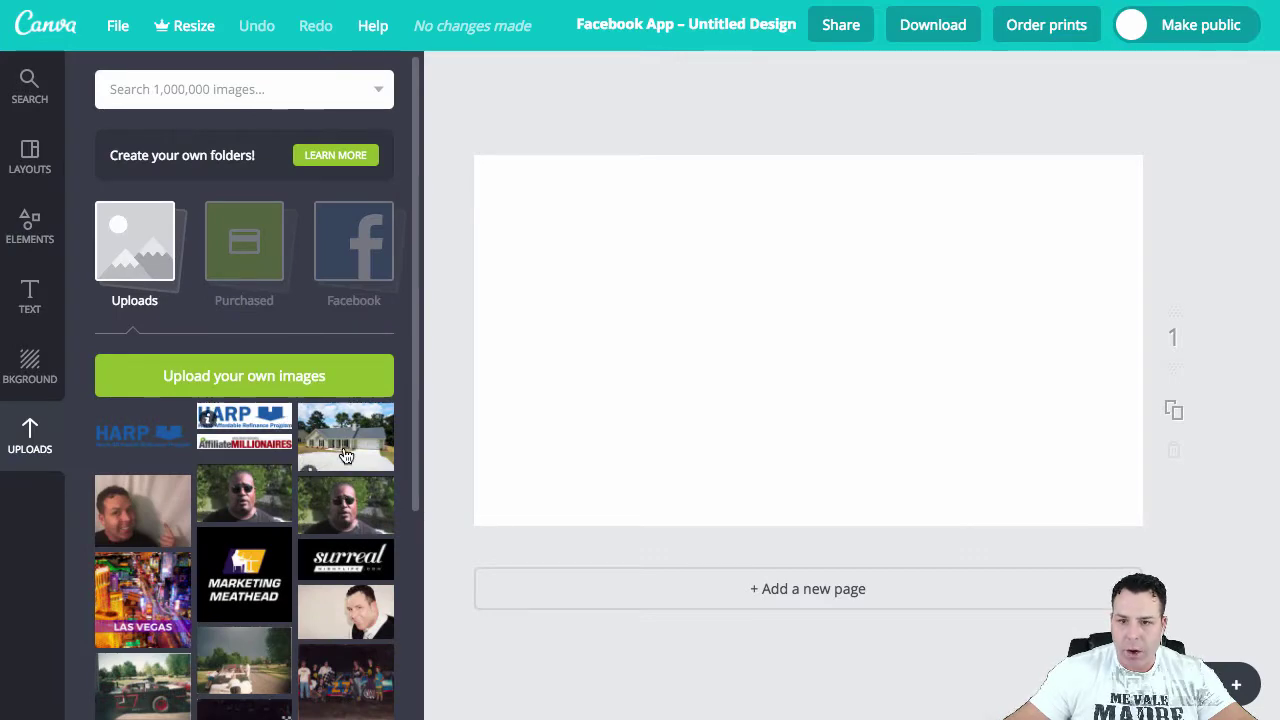
Add the uploaded single-story house photo to the blank design and enlarge it to span the canvas width
{"action": "left_click", "coordinate": [345, 434]}
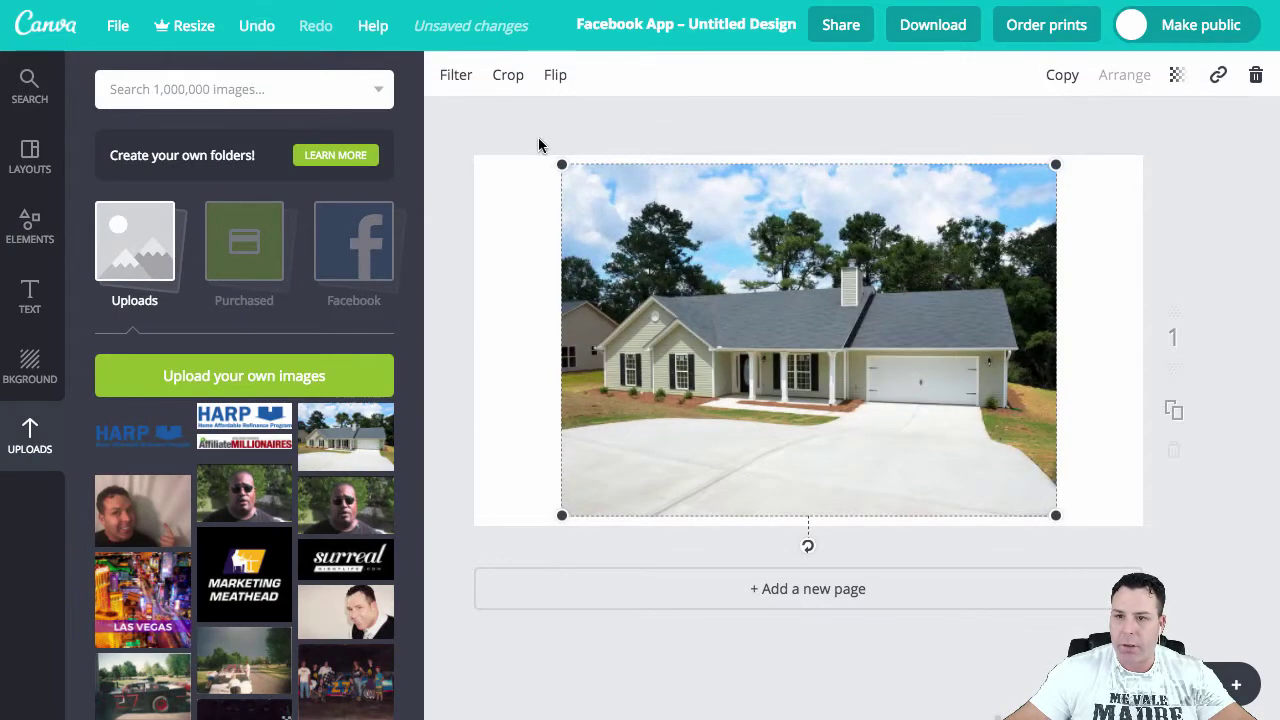
{"action": "left_click_drag", "start_coordinate": [561, 164], "coordinate": [438, 148]}
{"action": "left_click_drag", "start_coordinate": [1057, 515], "coordinate": [1166, 543]}
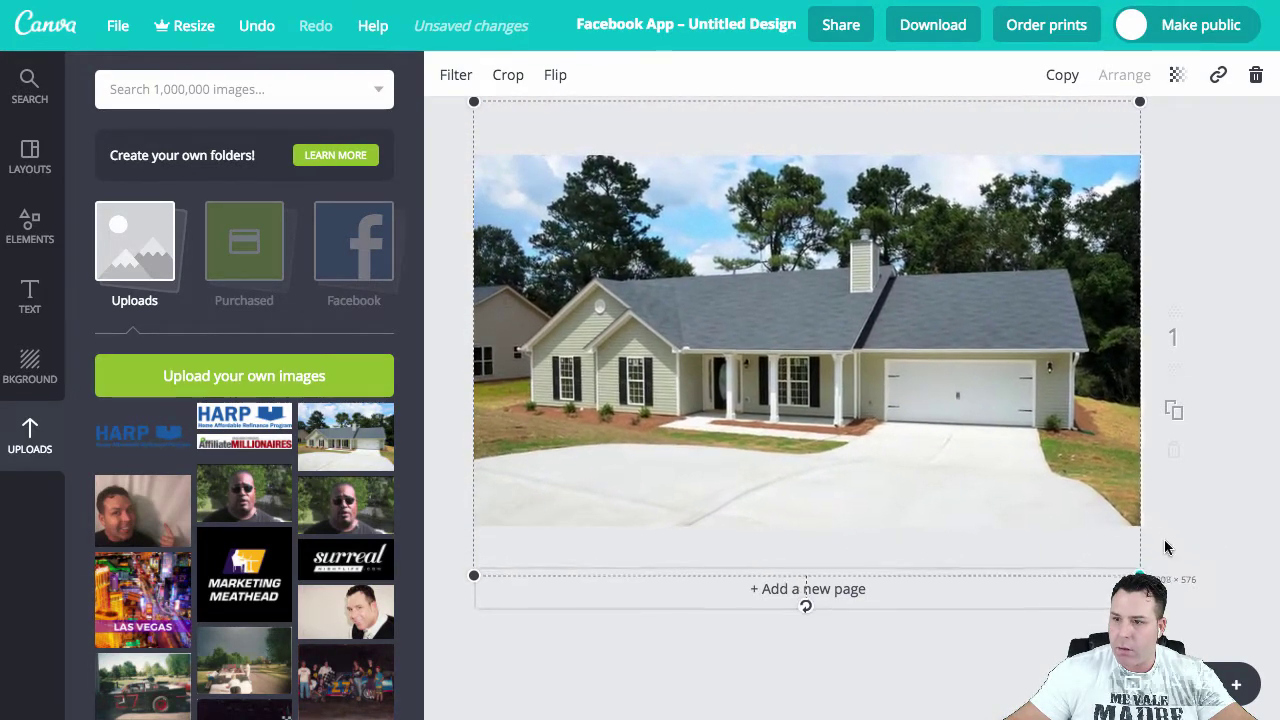
Deselect the house photo and look through the Shapes, Icons, Illustrations and Lines element categories for graphics
{"action": "left_click", "coordinate": [1166, 543]}
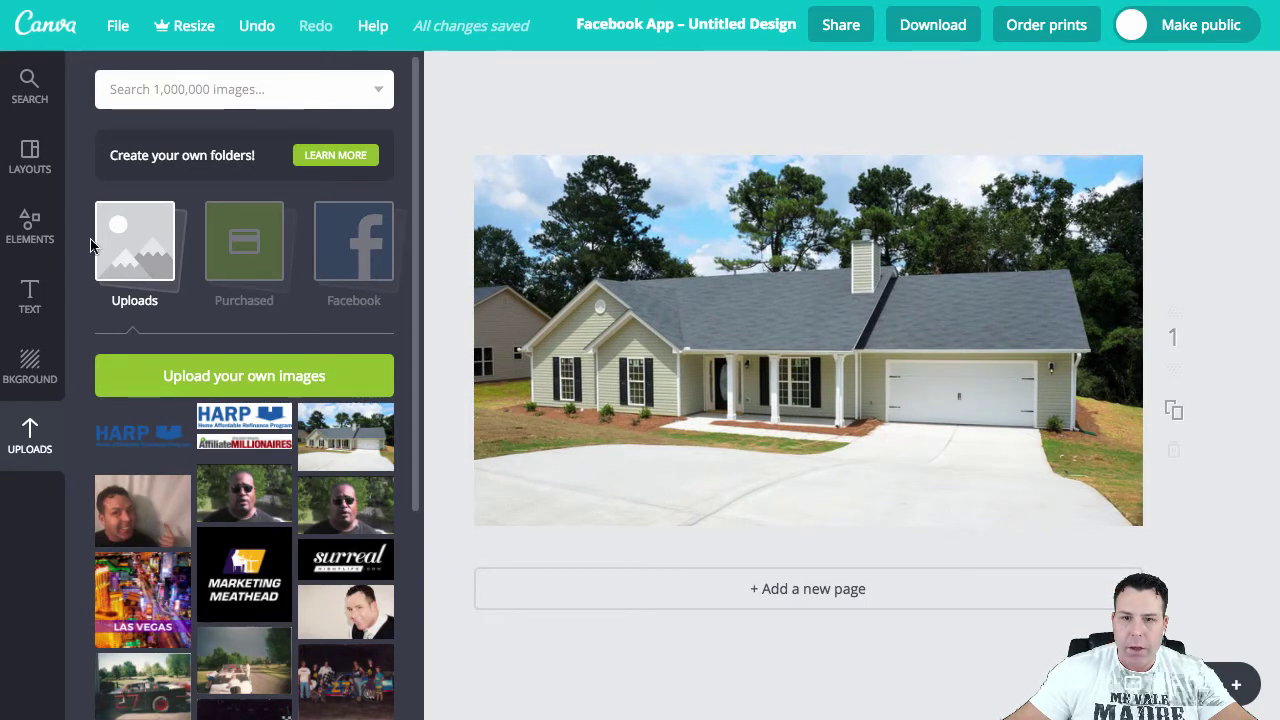
{"action": "left_click", "coordinate": [28, 229]}
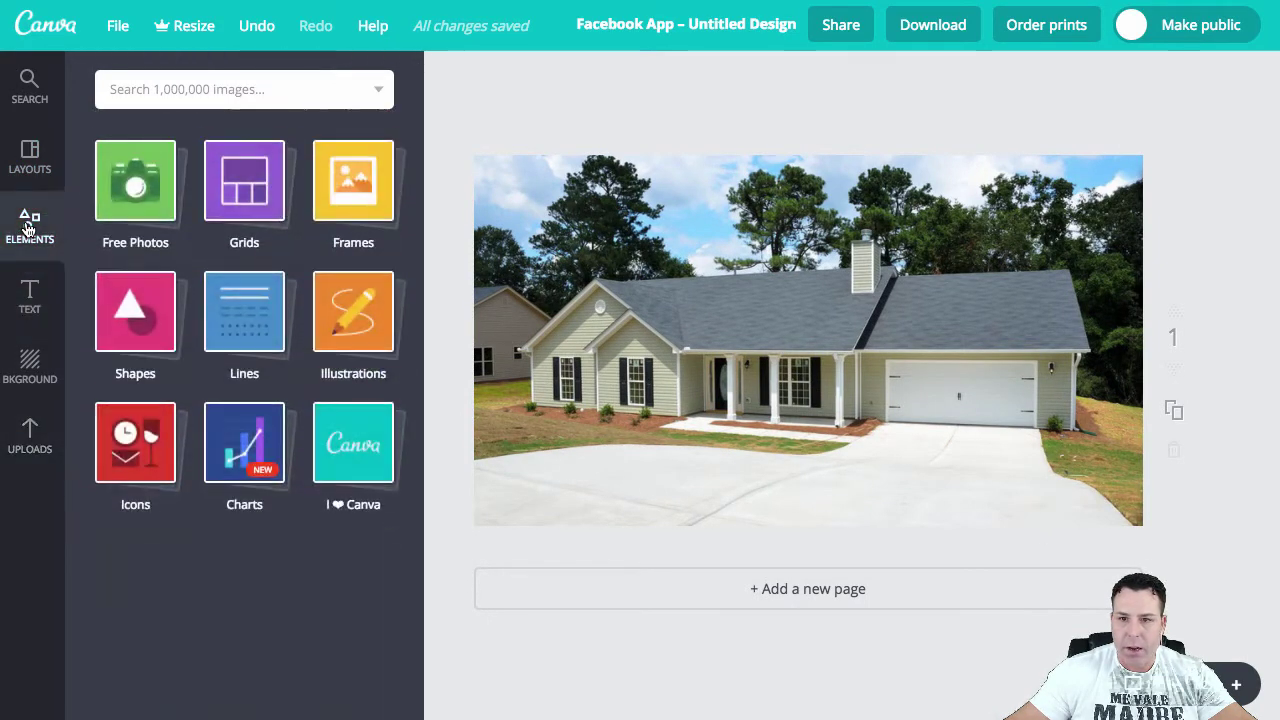
{"action": "left_click", "coordinate": [140, 331]}
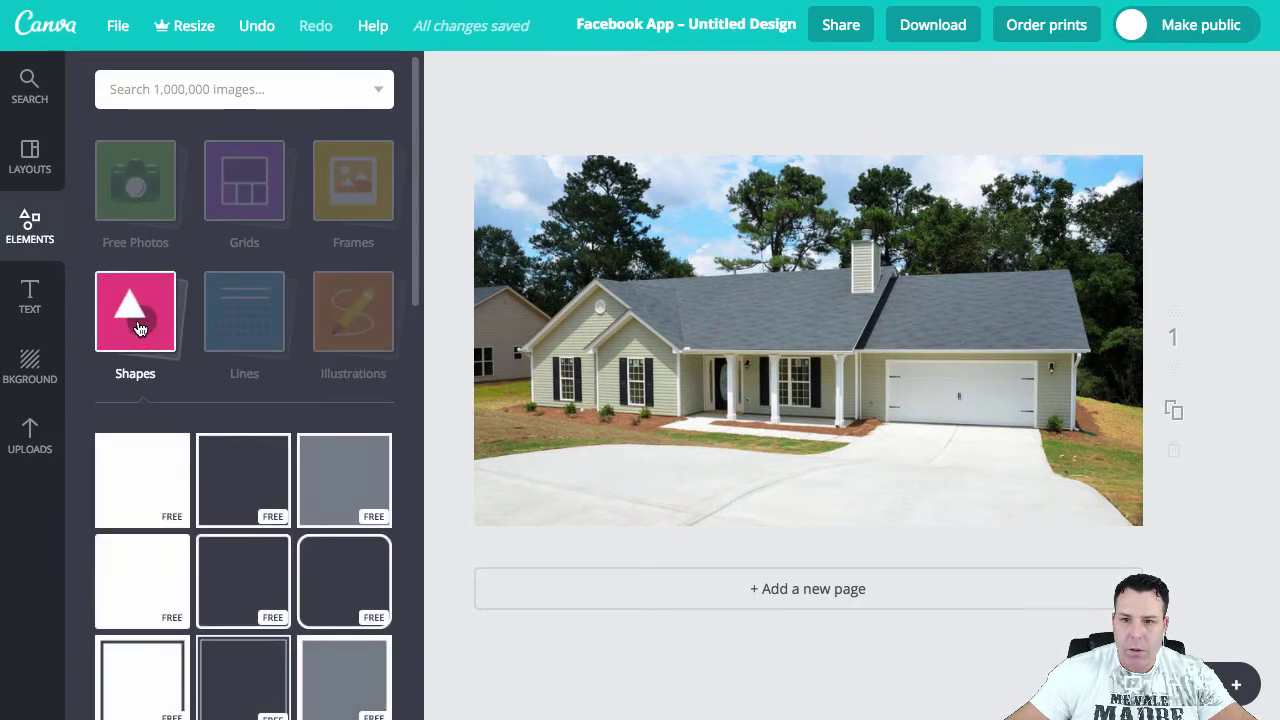
{"action": "left_click", "coordinate": [245, 320]}
{"action": "left_click", "coordinate": [132, 456]}
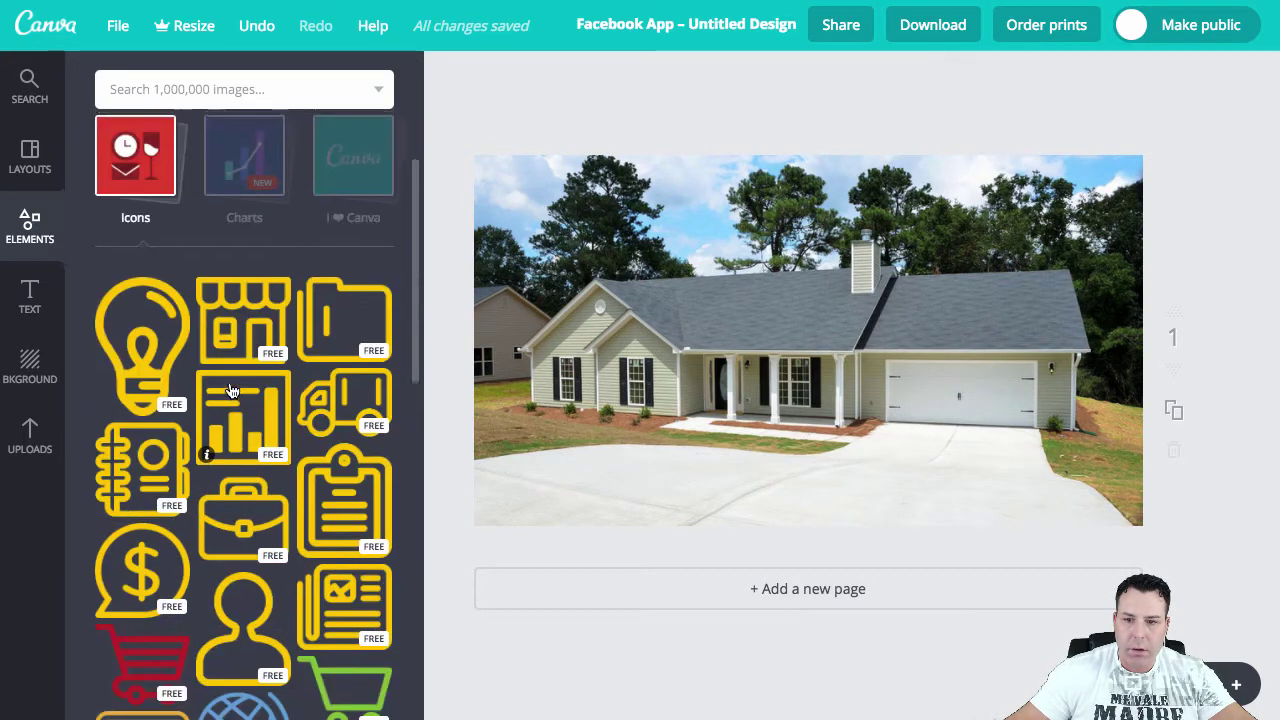
{"action": "scroll", "coordinate": [230, 390], "scroll_direction": "up", "scroll_amount": 5}
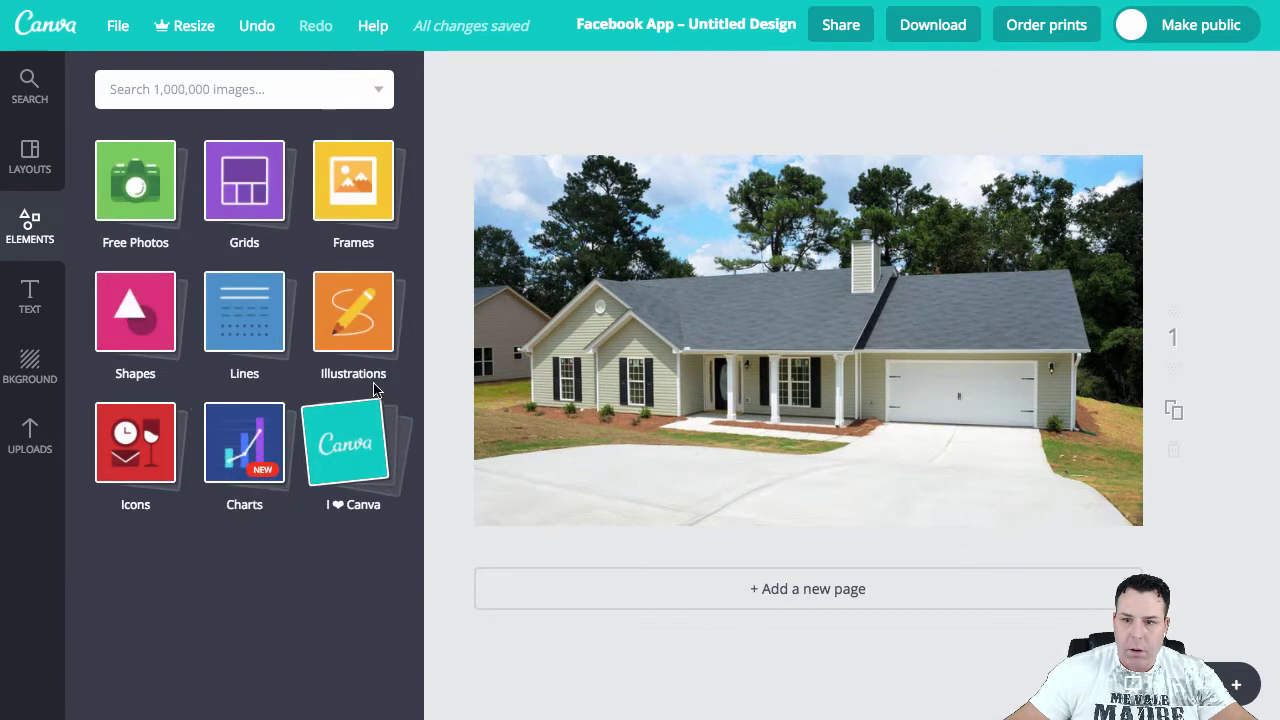
{"action": "left_click", "coordinate": [350, 328]}
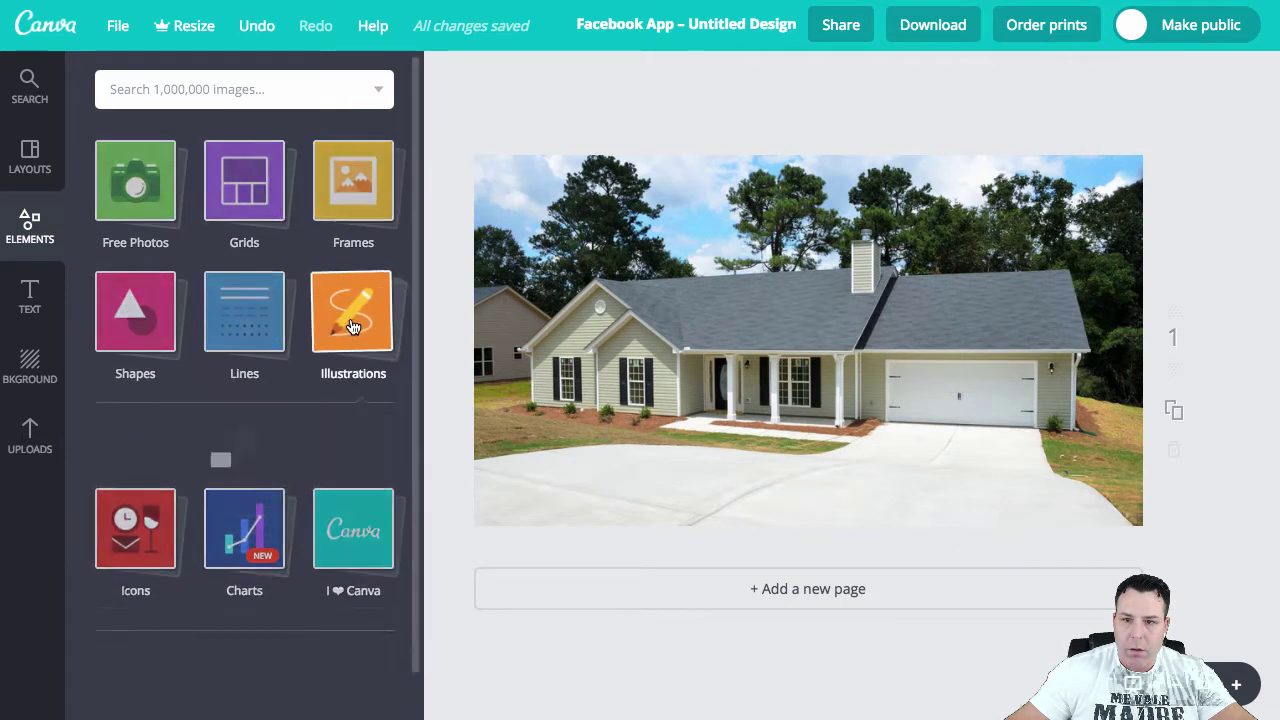
{"action": "left_click", "coordinate": [231, 306]}
{"action": "left_click", "coordinate": [231, 308]}
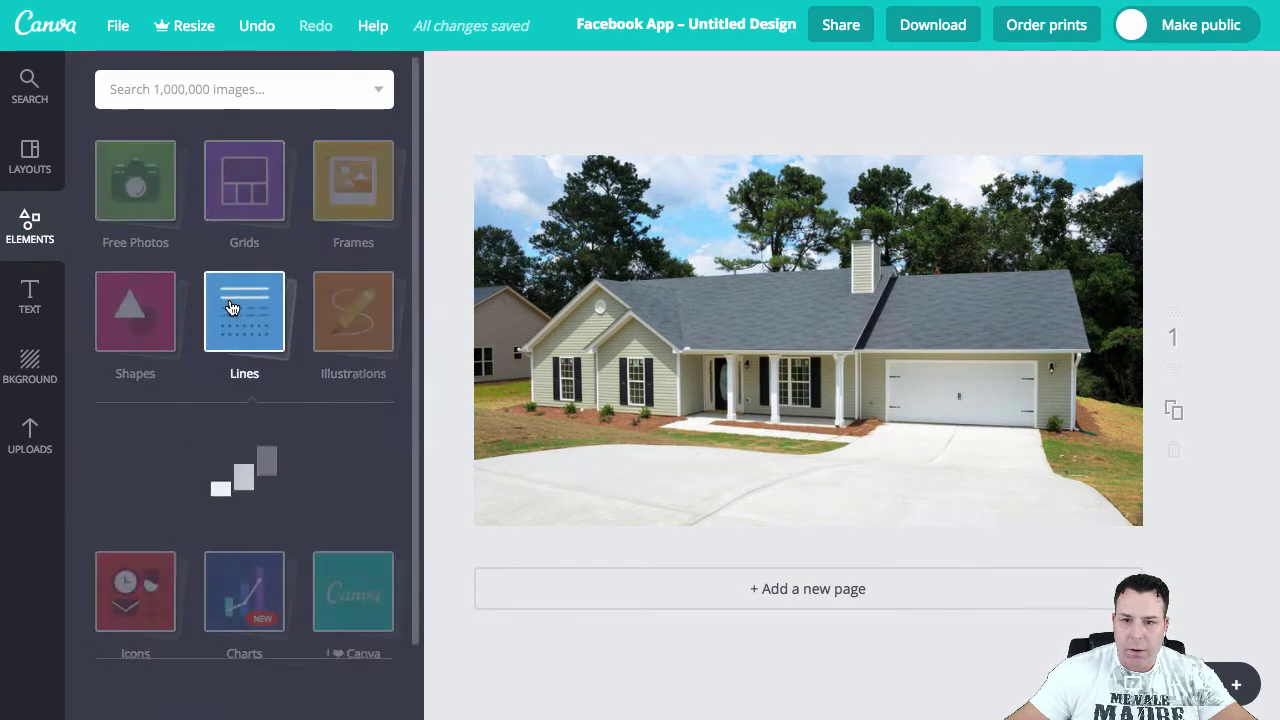
{"action": "left_click", "coordinate": [106, 288]}
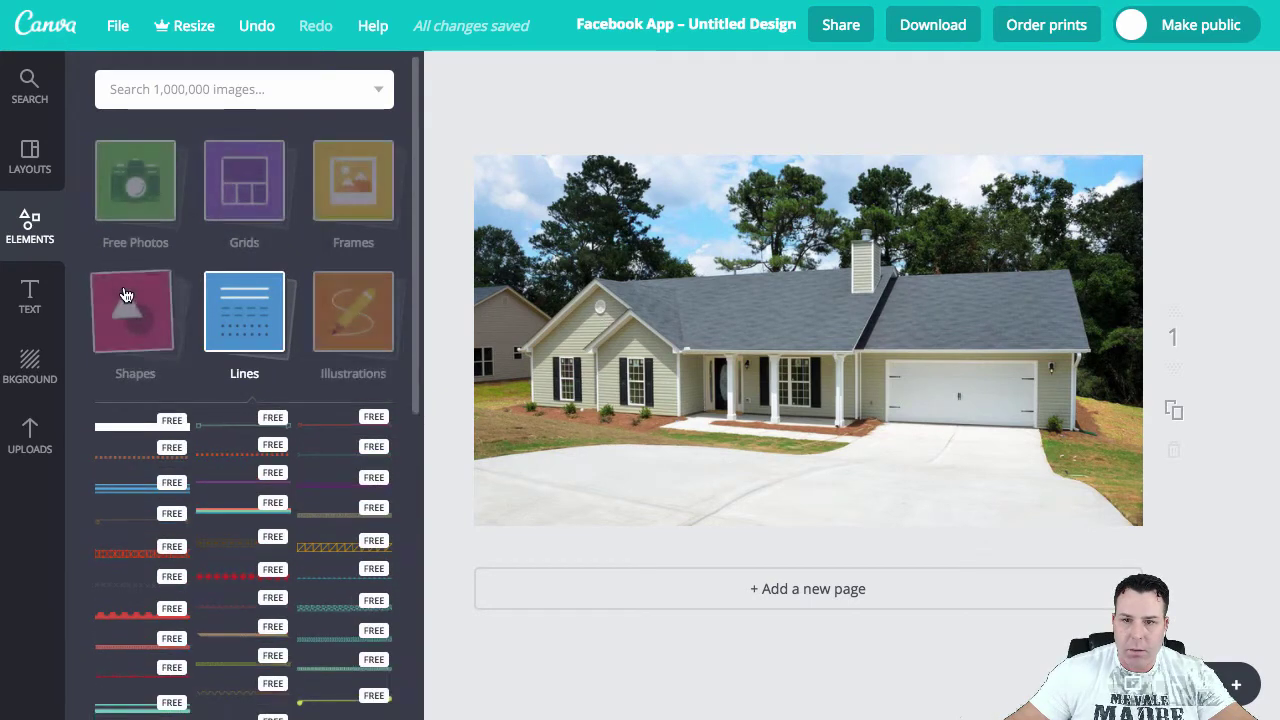
Examine the Shapes collection, from the plain outlines to the coloured circles, bursts and triangles, for a graphic suited to the ad
{"action": "left_click", "coordinate": [126, 295]}
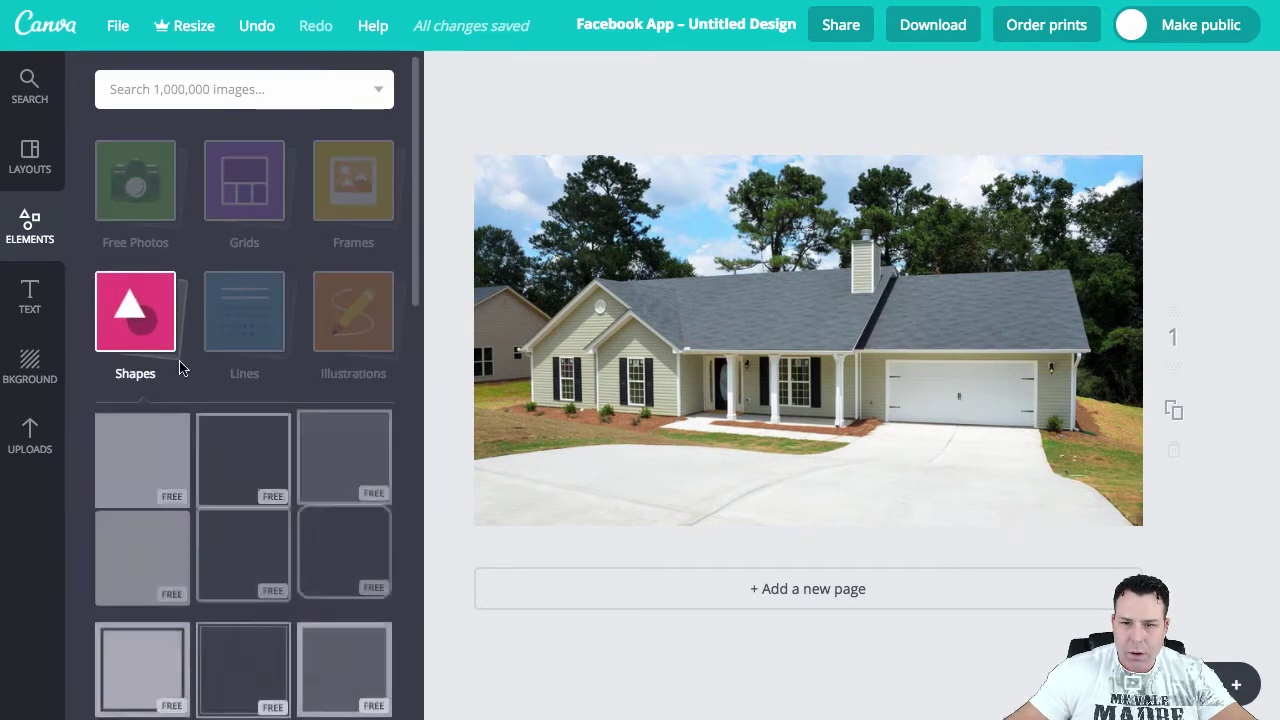
{"action": "scroll", "coordinate": [200, 380], "scroll_direction": "down", "scroll_amount": 10}
{"action": "scroll", "coordinate": [270, 404], "scroll_direction": "down", "scroll_amount": 10}
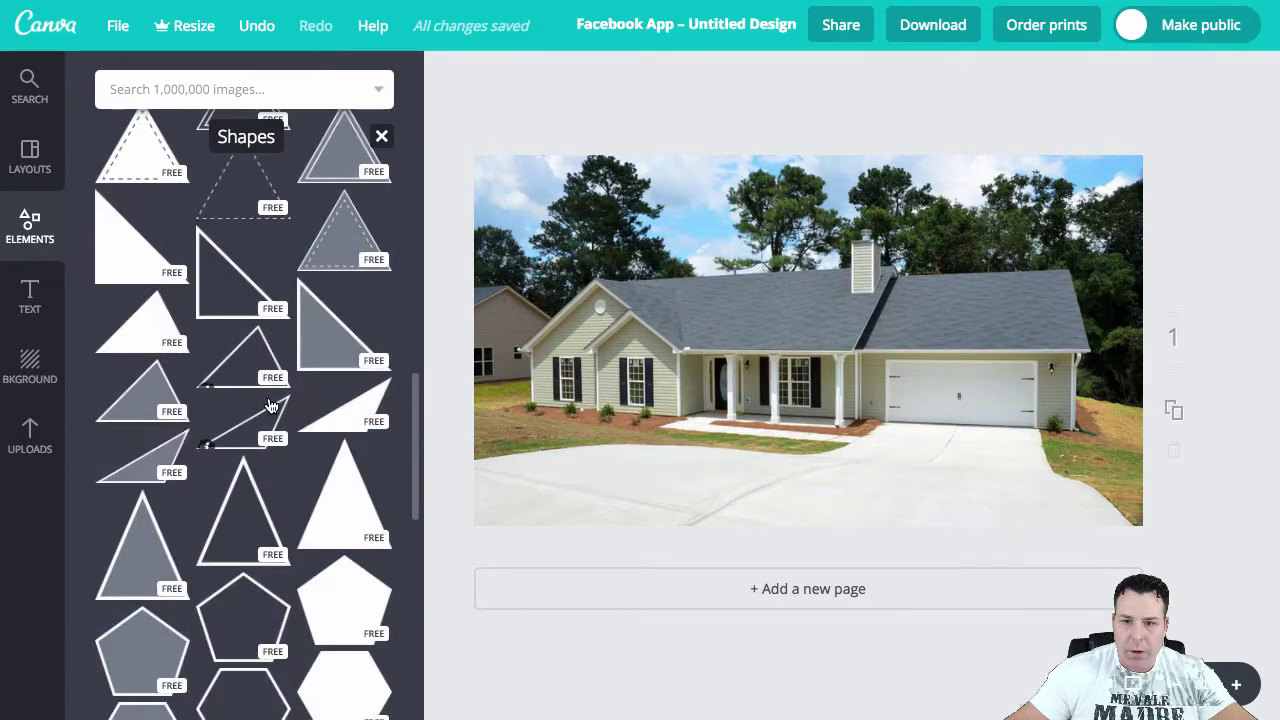
{"action": "scroll", "coordinate": [268, 409], "scroll_direction": "down", "scroll_amount": 12}
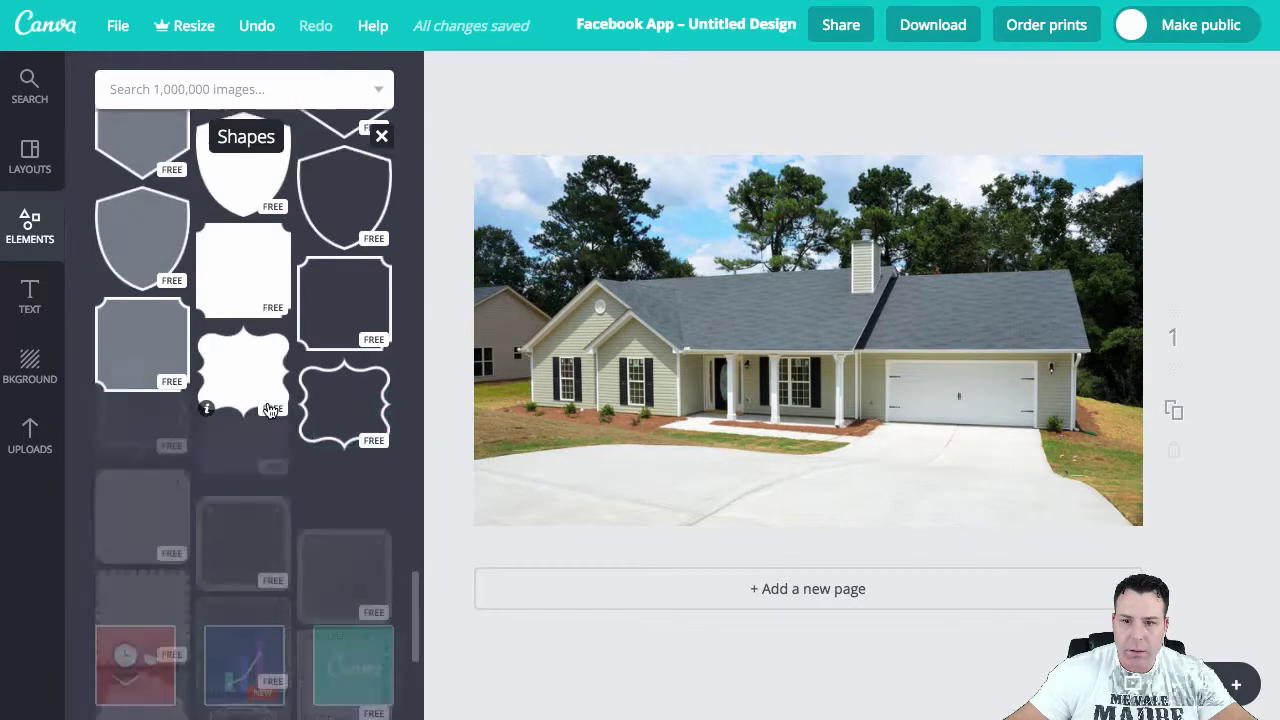
{"action": "scroll", "coordinate": [270, 410], "scroll_direction": "down", "scroll_amount": 10}
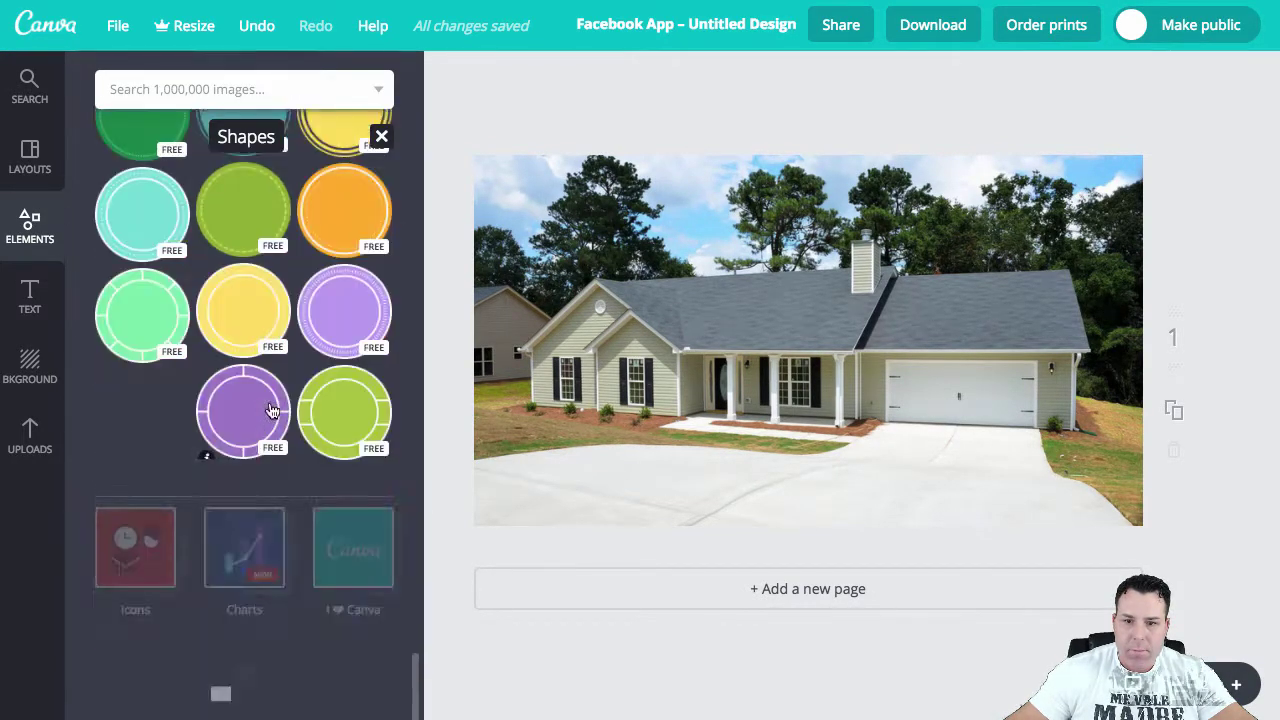
{"action": "scroll", "coordinate": [270, 410], "scroll_direction": "down", "scroll_amount": 10}
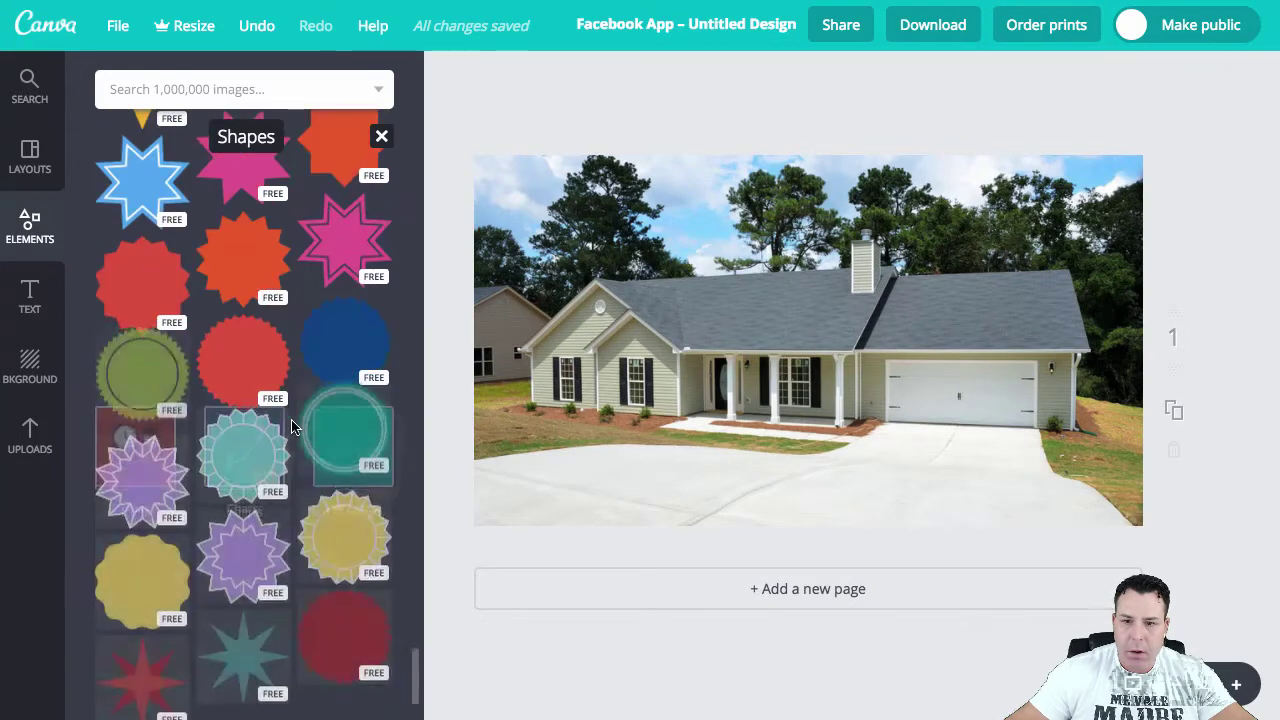
{"action": "scroll", "coordinate": [330, 530], "scroll_direction": "up", "scroll_amount": 8}
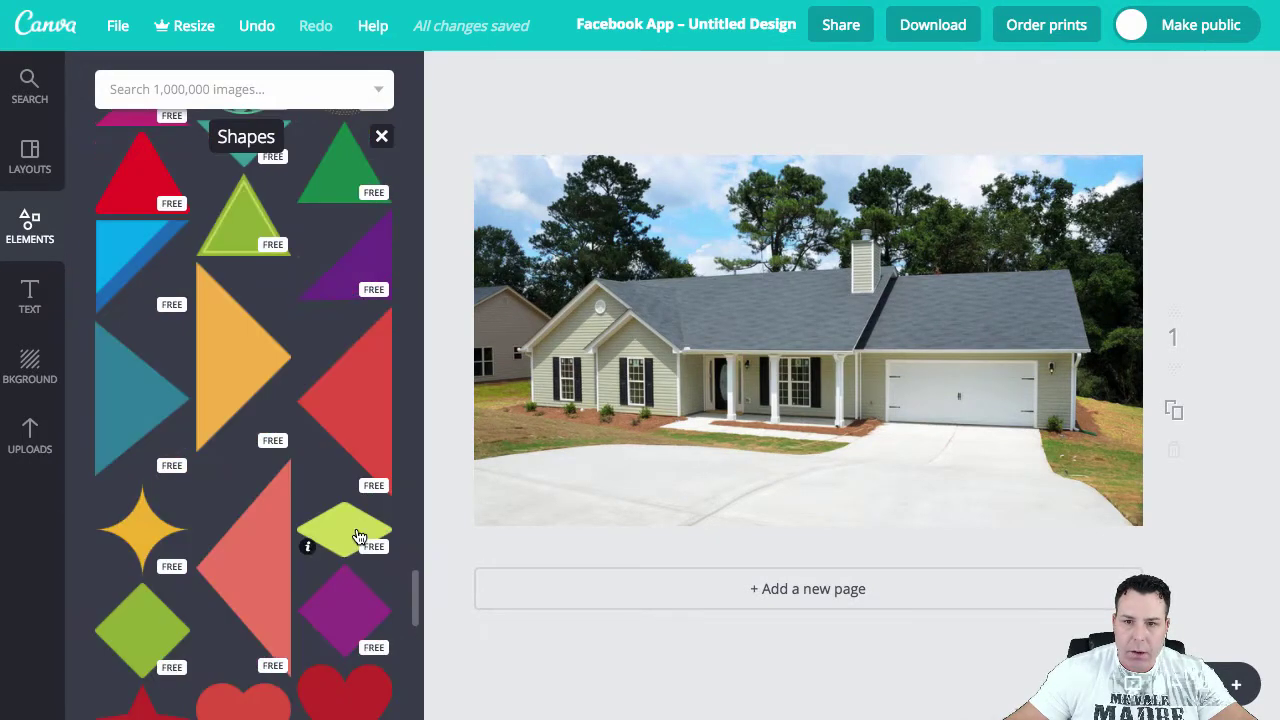
{"action": "scroll", "coordinate": [348, 527], "scroll_direction": "up", "scroll_amount": 10}
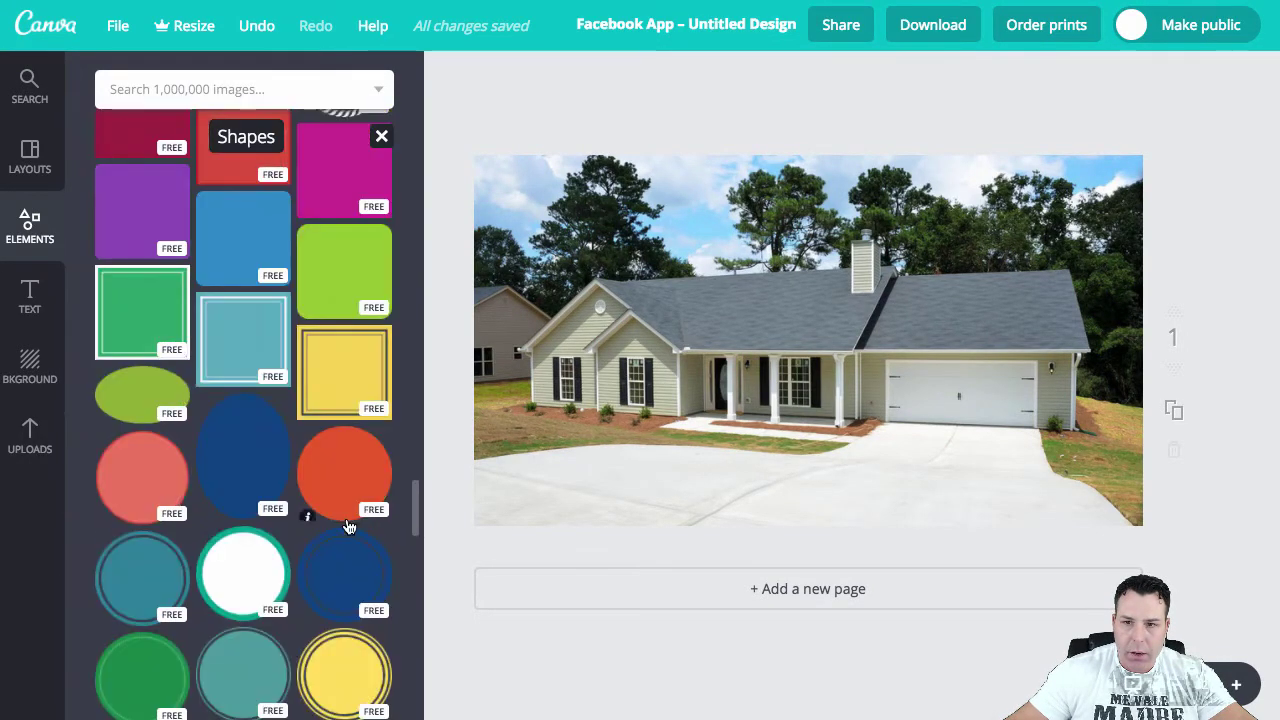
{"action": "scroll", "coordinate": [348, 527], "scroll_direction": "up", "scroll_amount": 15}
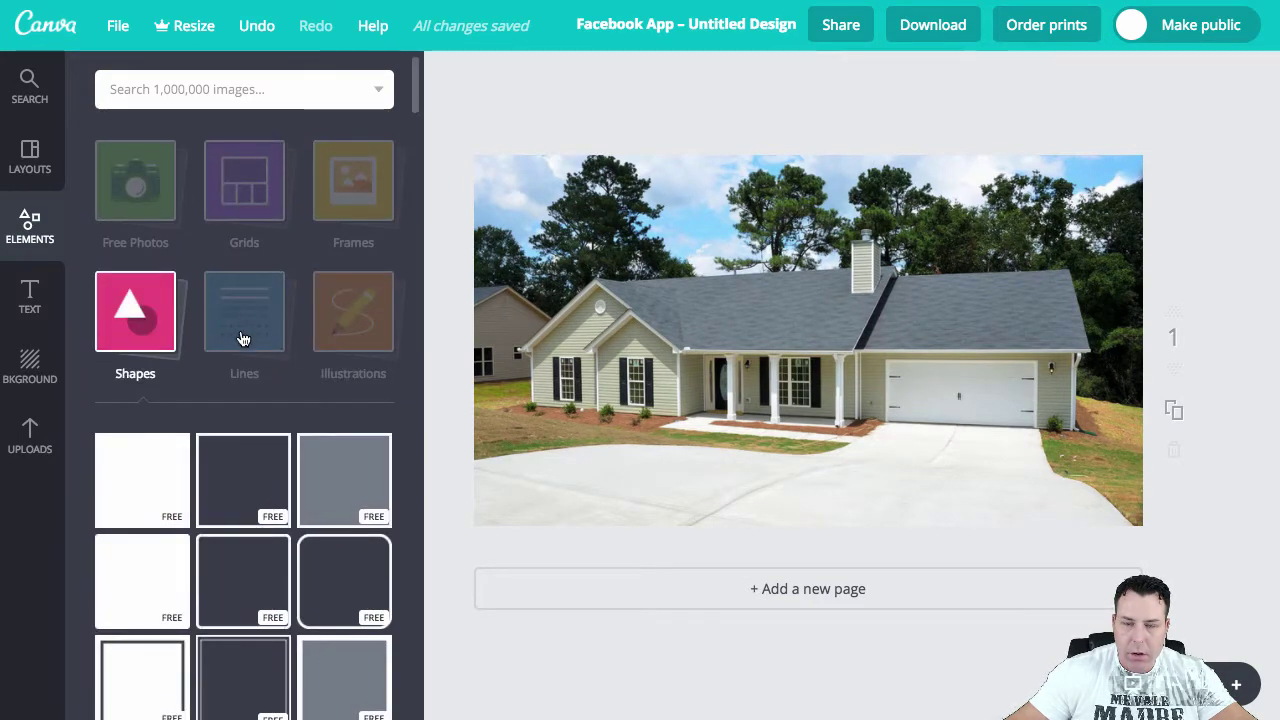
Look through the Illustrations collection for a graphic suited to the house ad
{"action": "left_click", "coordinate": [231, 317]}
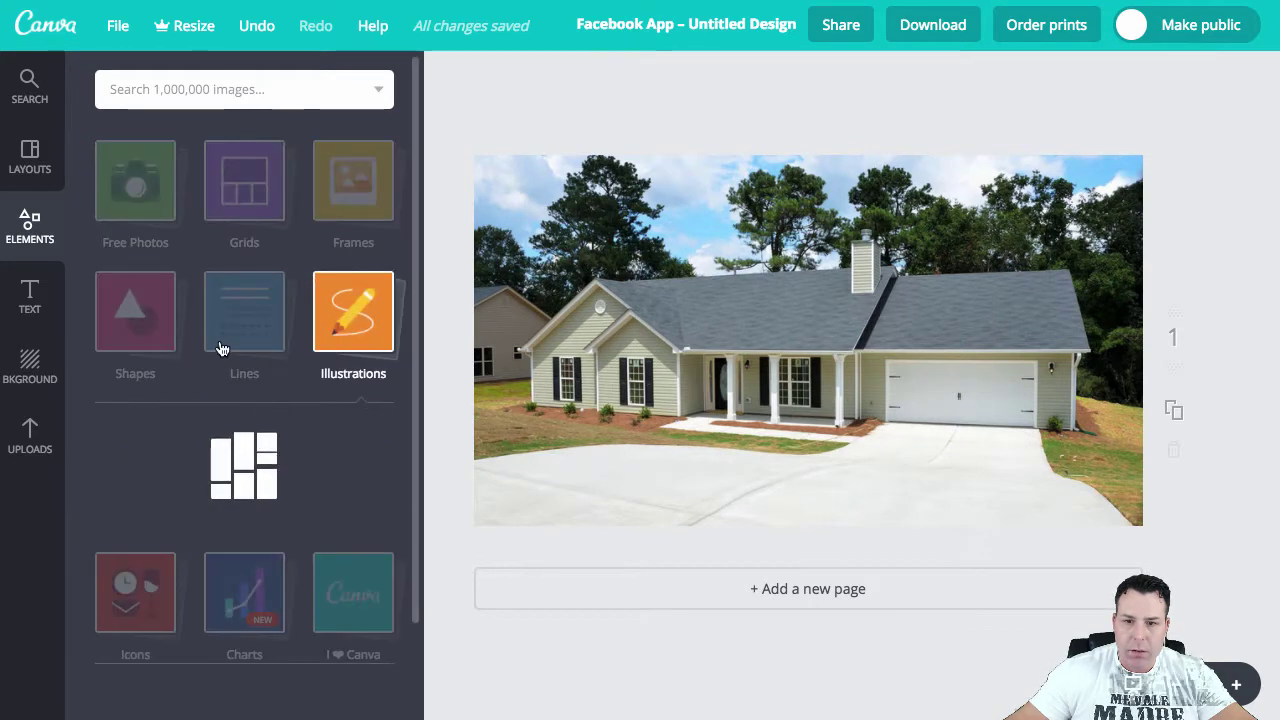
{"action": "scroll", "coordinate": [252, 433], "scroll_direction": "down", "scroll_amount": 8}
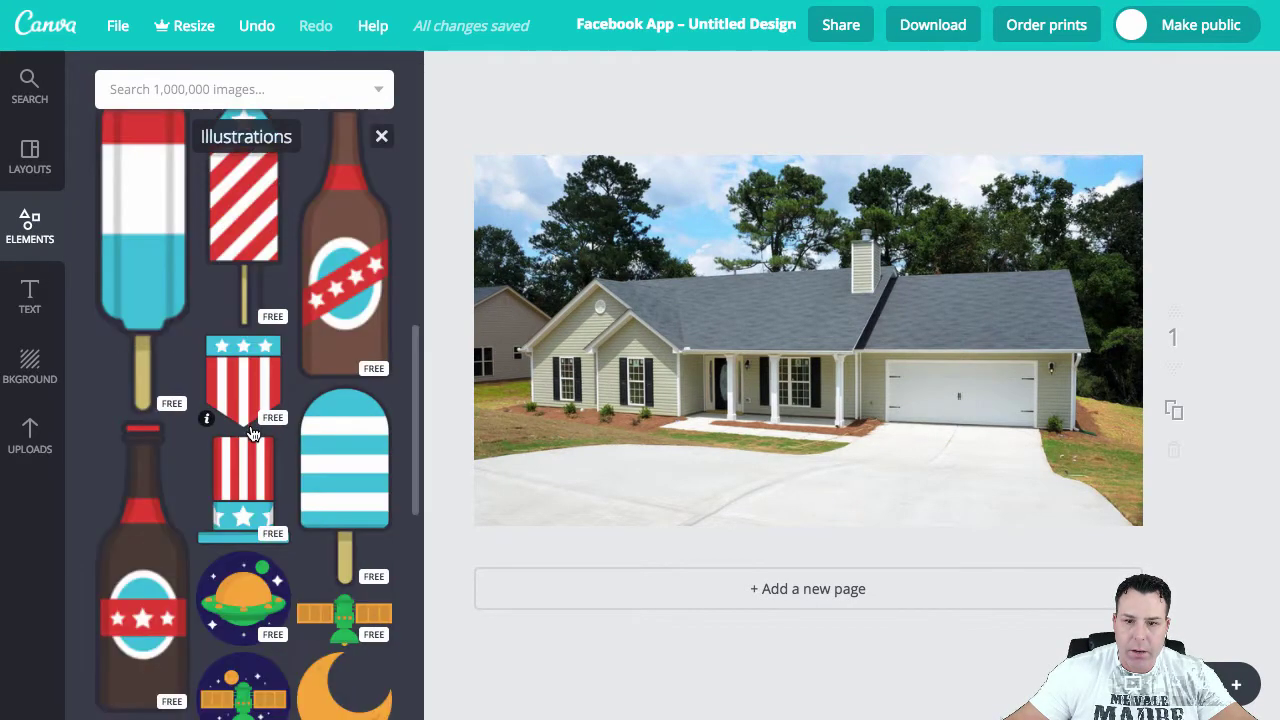
{"action": "scroll", "coordinate": [254, 420], "scroll_direction": "up", "scroll_amount": 8}
{"action": "left_click", "coordinate": [349, 333]}
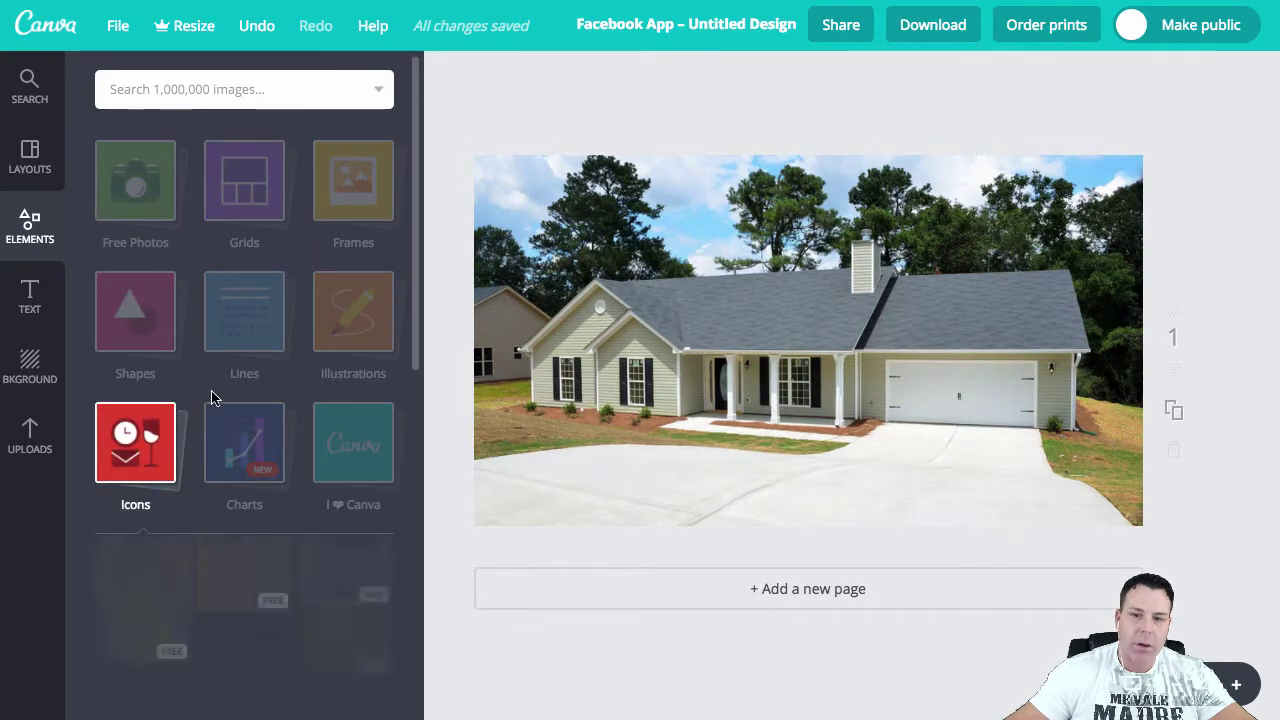
Examine the Icons collection, including the house, dollar and building icons, for a graphic suited to the mortgage ad
{"action": "scroll", "coordinate": [220, 400], "scroll_direction": "down", "scroll_amount": 10}
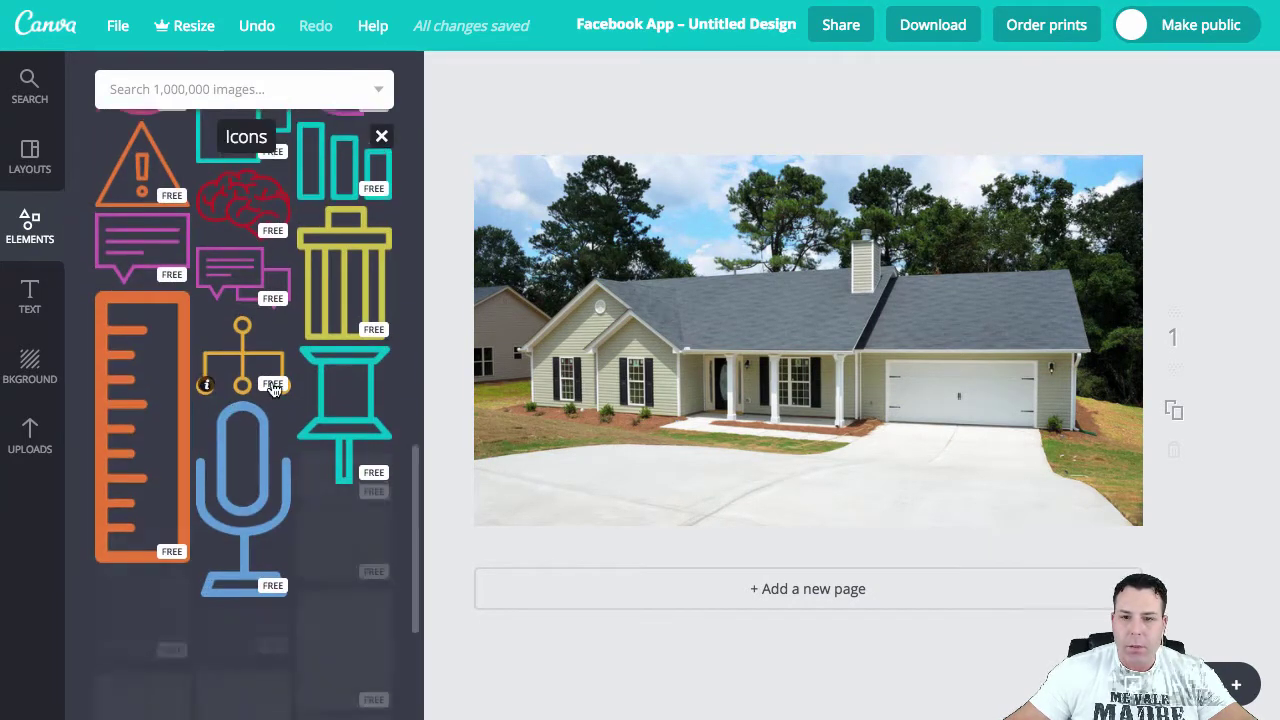
{"action": "scroll", "coordinate": [270, 392], "scroll_direction": "down", "scroll_amount": 5}
{"action": "scroll", "coordinate": [276, 395], "scroll_direction": "down", "scroll_amount": 10}
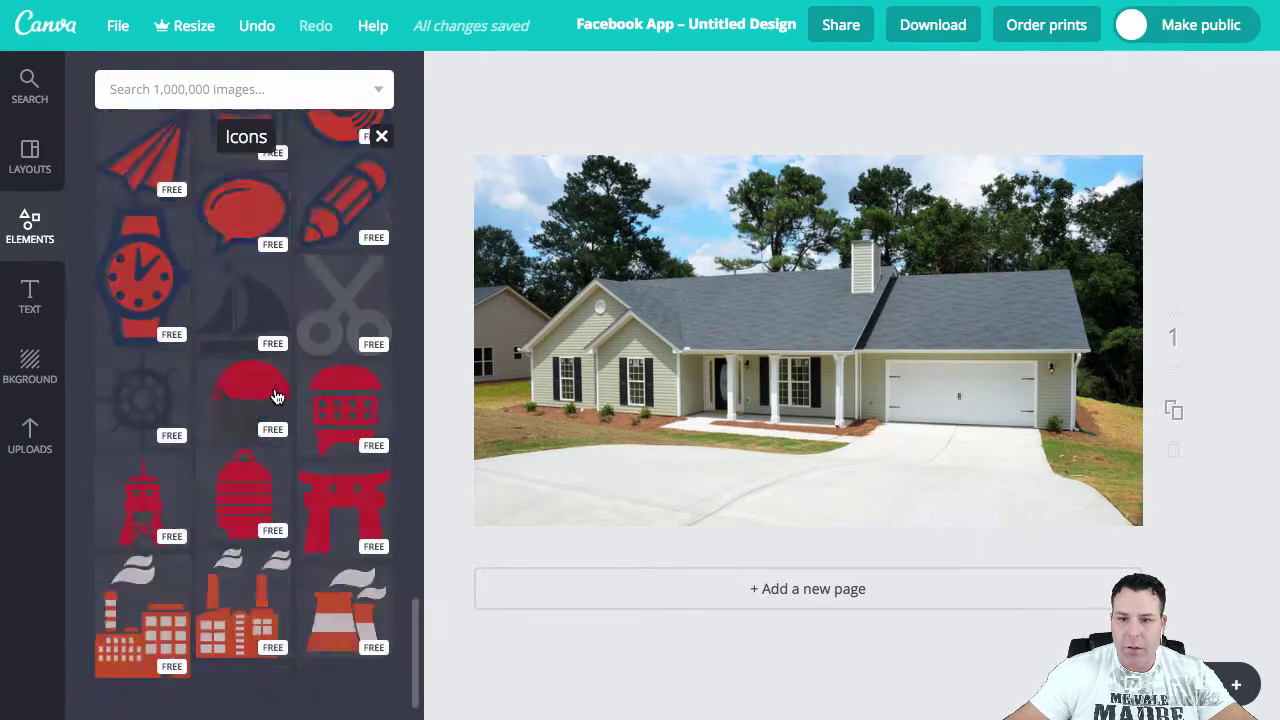
{"action": "scroll", "coordinate": [272, 400], "scroll_direction": "down", "scroll_amount": 5}
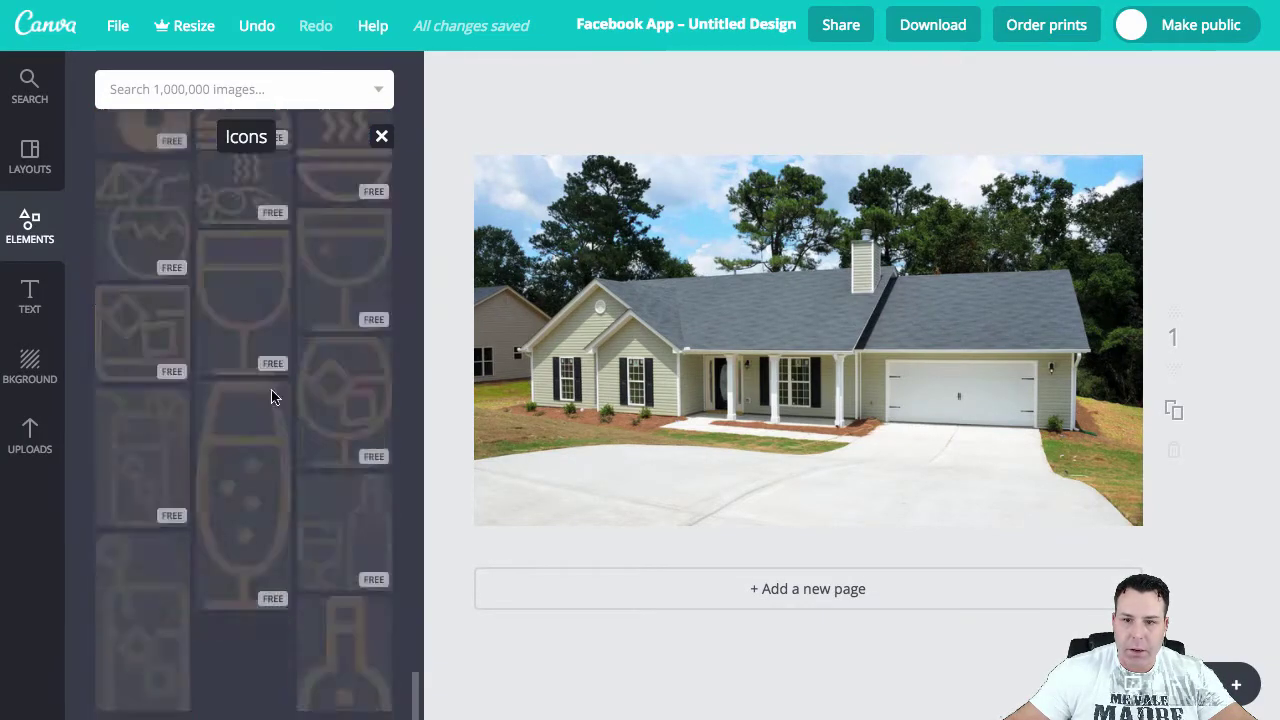
{"action": "scroll", "coordinate": [272, 404], "scroll_direction": "down", "scroll_amount": 10}
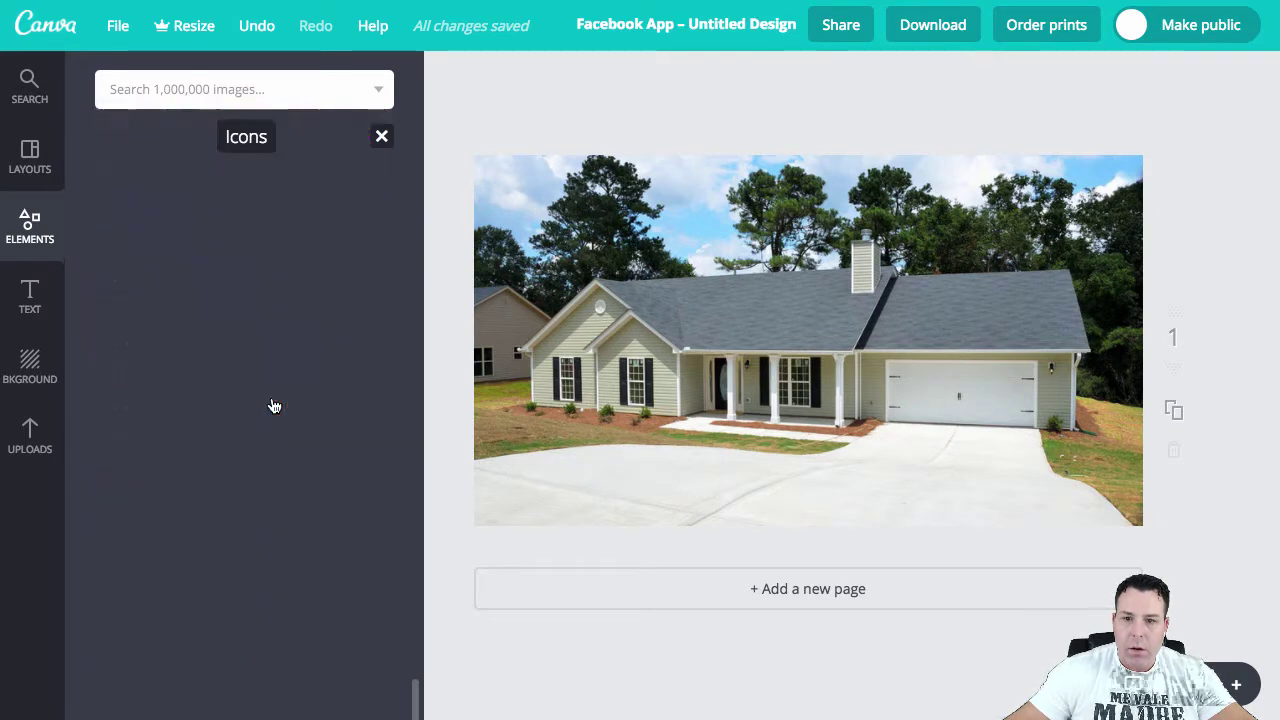
{"action": "scroll", "coordinate": [274, 406], "scroll_direction": "down", "scroll_amount": 2}
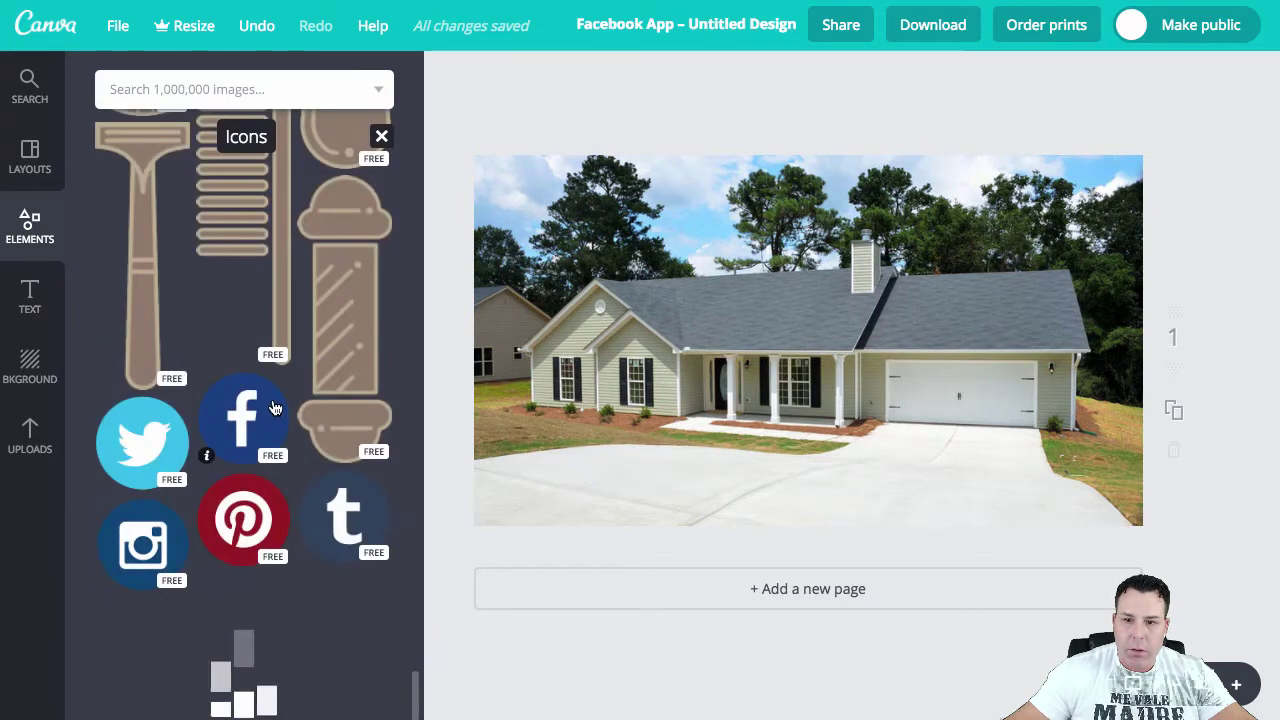
{"action": "scroll", "coordinate": [276, 408], "scroll_direction": "down", "scroll_amount": 1}
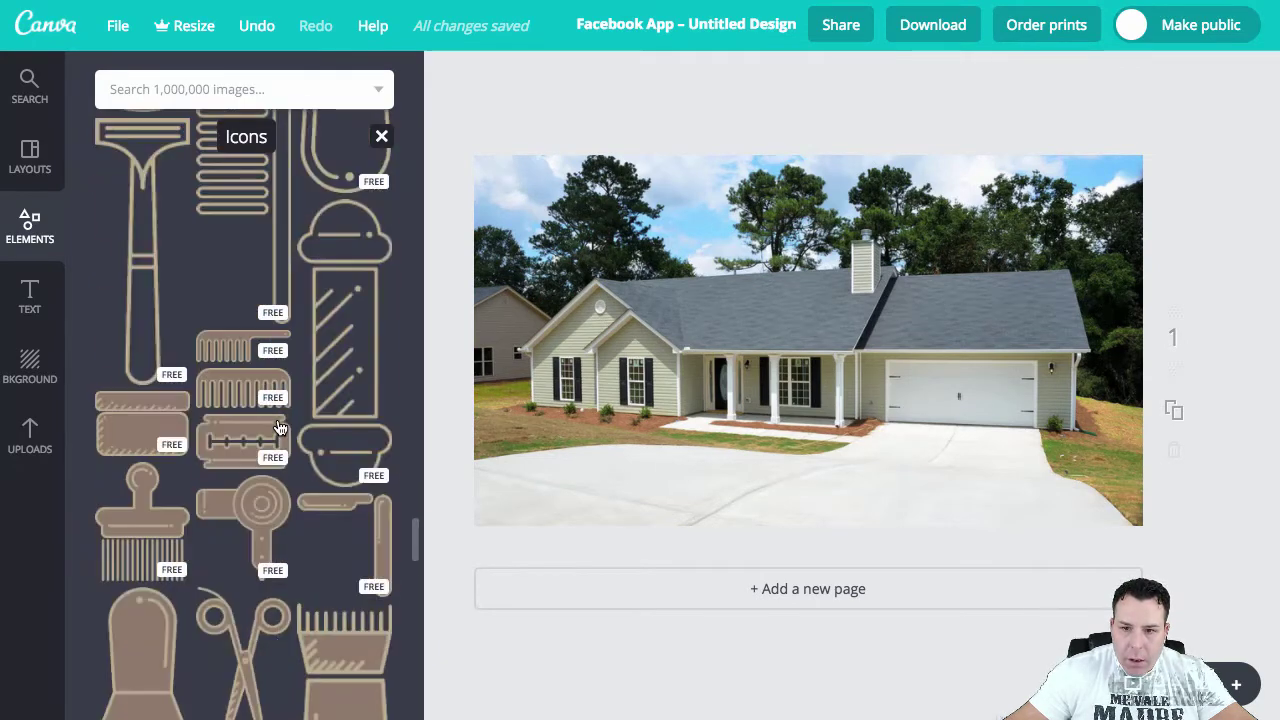
{"action": "scroll", "coordinate": [279, 428], "scroll_direction": "down", "scroll_amount": 15}
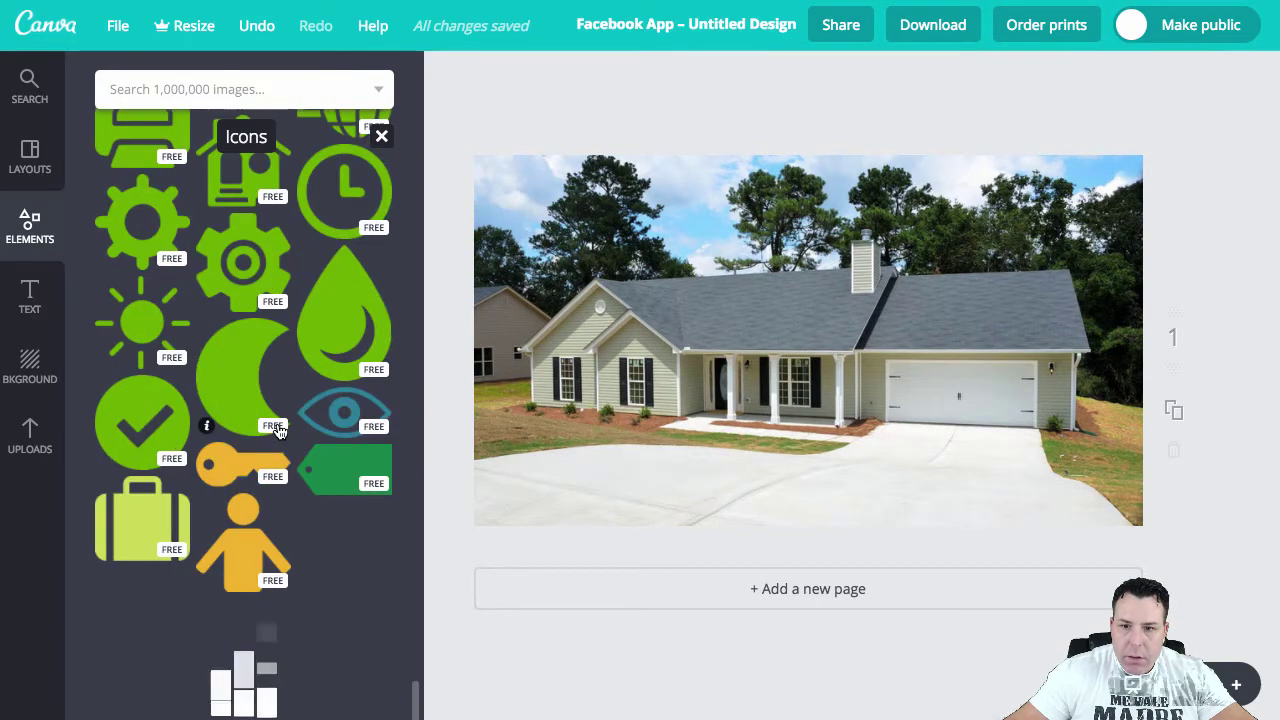
{"action": "scroll", "coordinate": [285, 425], "scroll_direction": "down", "scroll_amount": 5}
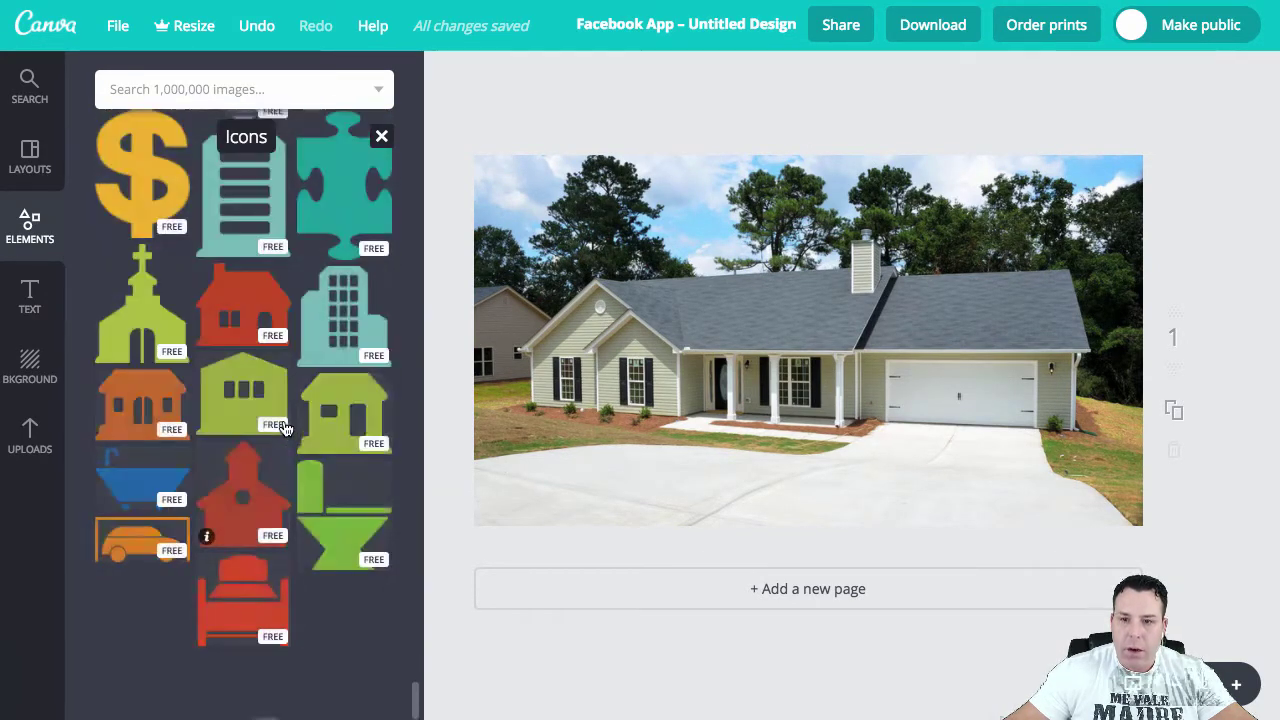
{"action": "scroll", "coordinate": [284, 428], "scroll_direction": "down", "scroll_amount": 1}
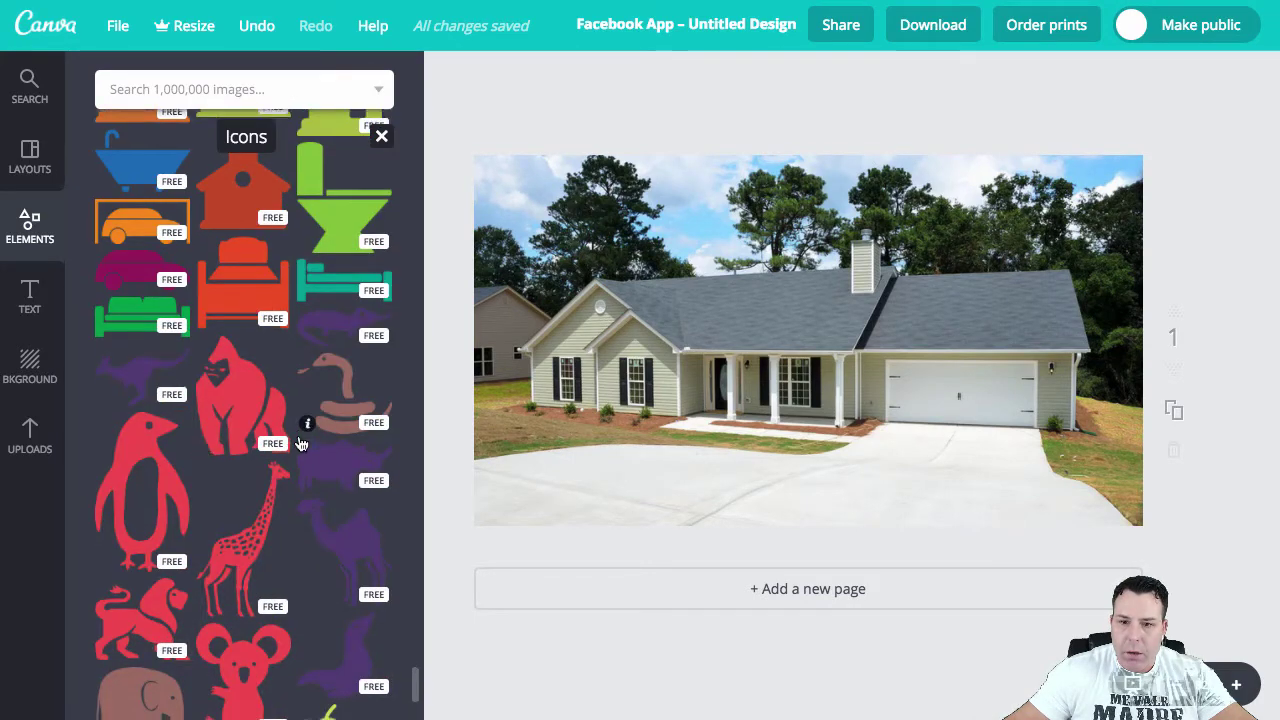
{"action": "scroll", "coordinate": [300, 443], "scroll_direction": "up", "scroll_amount": 5}
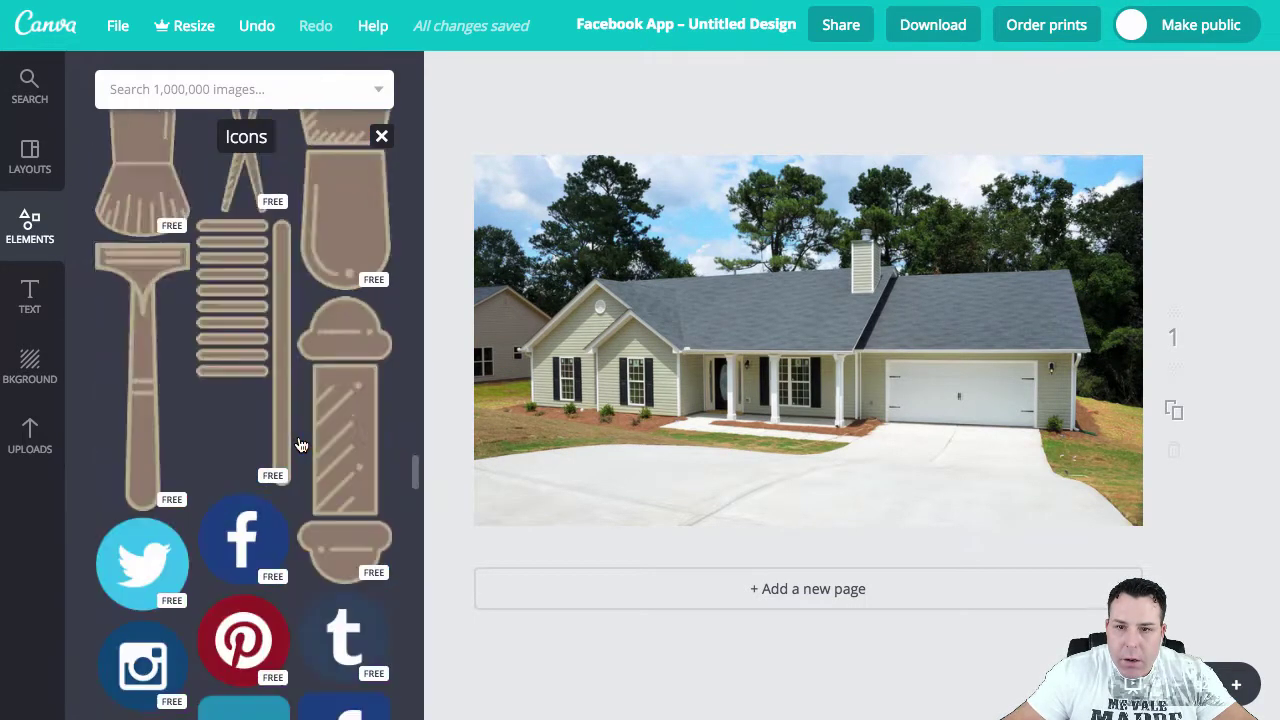
{"action": "scroll", "coordinate": [301, 449], "scroll_direction": "up", "scroll_amount": 1}
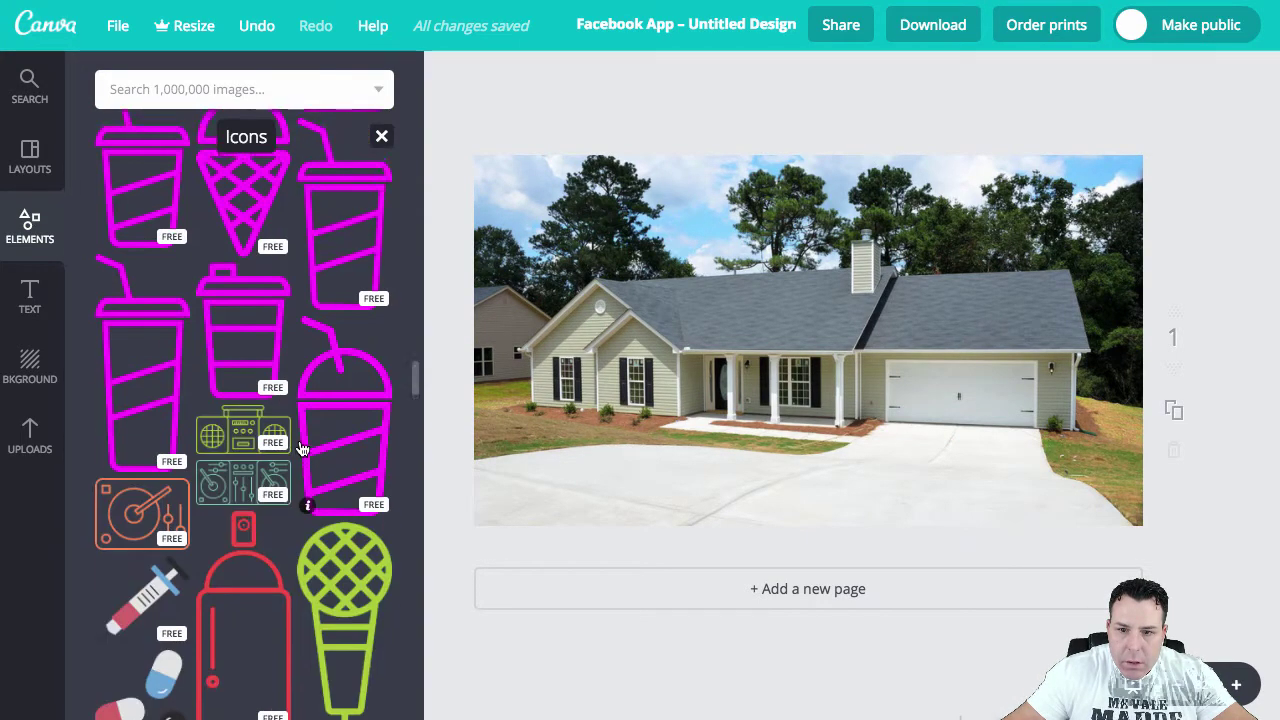
{"action": "scroll", "coordinate": [301, 449], "scroll_direction": "up", "scroll_amount": 5}
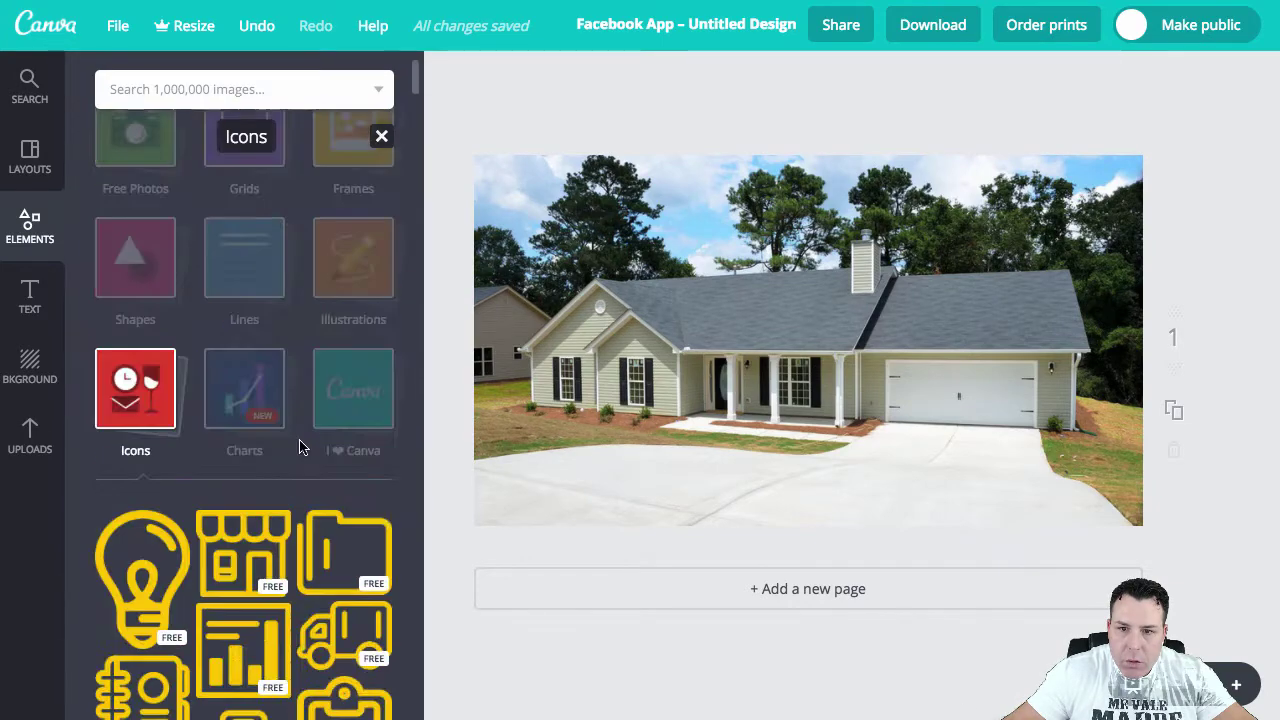
Go through the Icons collection again from its beginning to the outdoor and stars-and-stripes icons for a suitable graphic
{"action": "scroll", "coordinate": [294, 450], "scroll_direction": "down", "scroll_amount": 15}
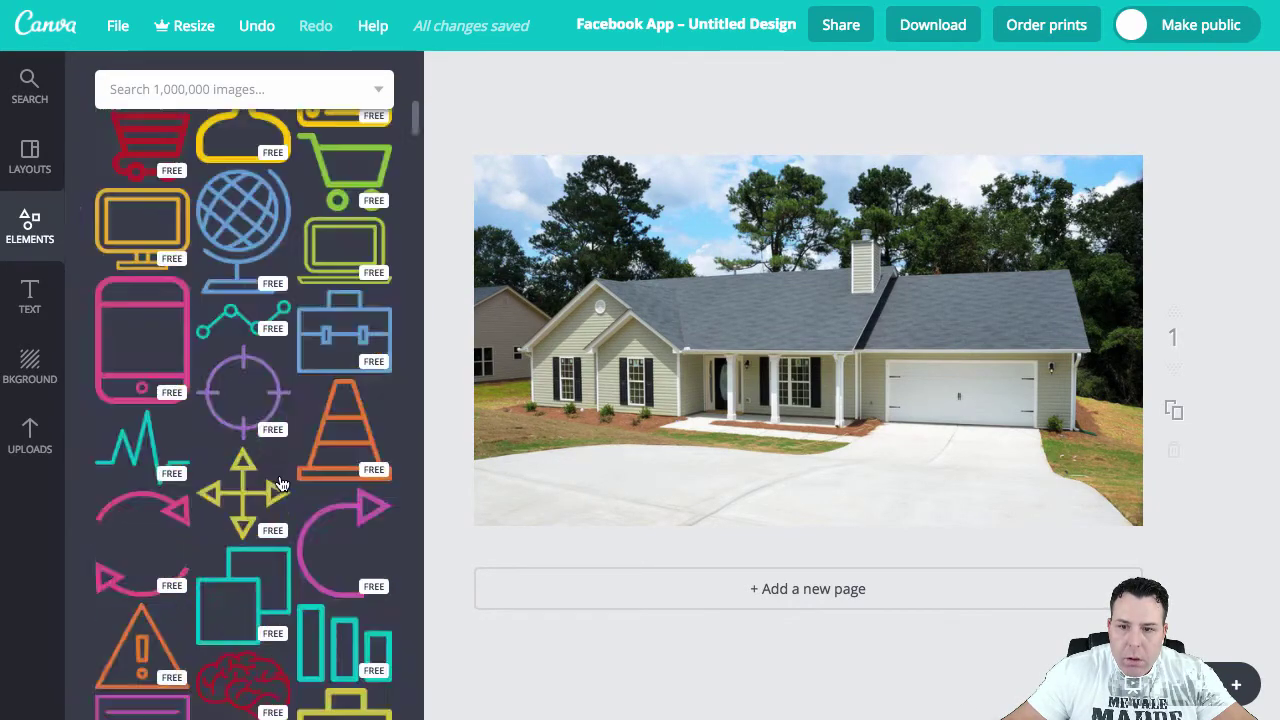
{"action": "scroll", "coordinate": [280, 481], "scroll_direction": "up", "scroll_amount": 10}
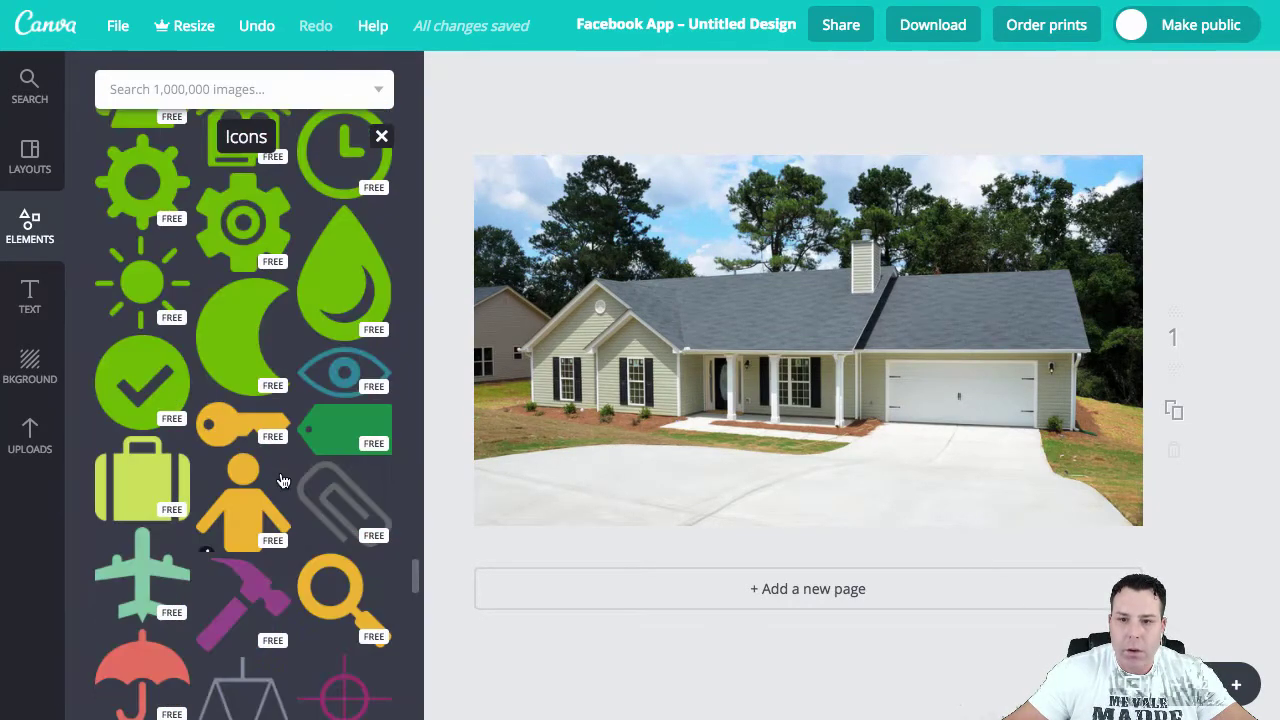
{"action": "scroll", "coordinate": [279, 481], "scroll_direction": "down", "scroll_amount": 12}
{"action": "scroll", "coordinate": [278, 481], "scroll_direction": "down", "scroll_amount": 4}
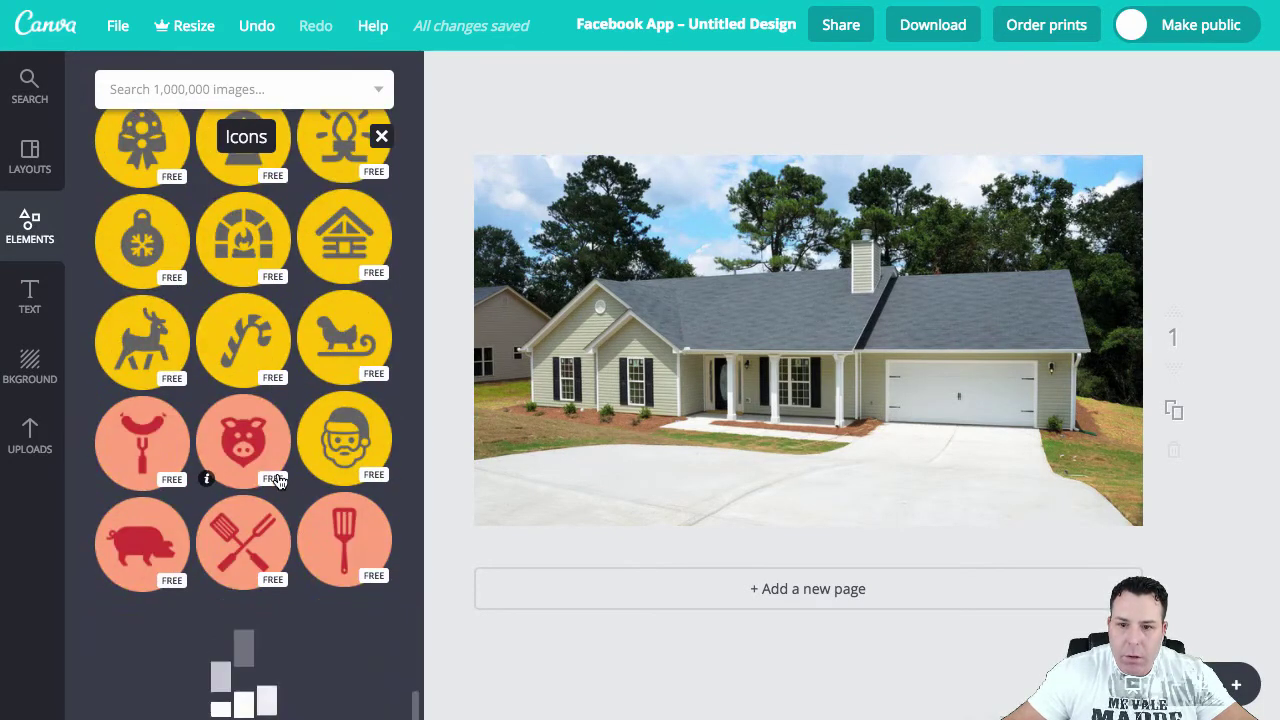
{"action": "scroll", "coordinate": [279, 481], "scroll_direction": "down", "scroll_amount": 5}
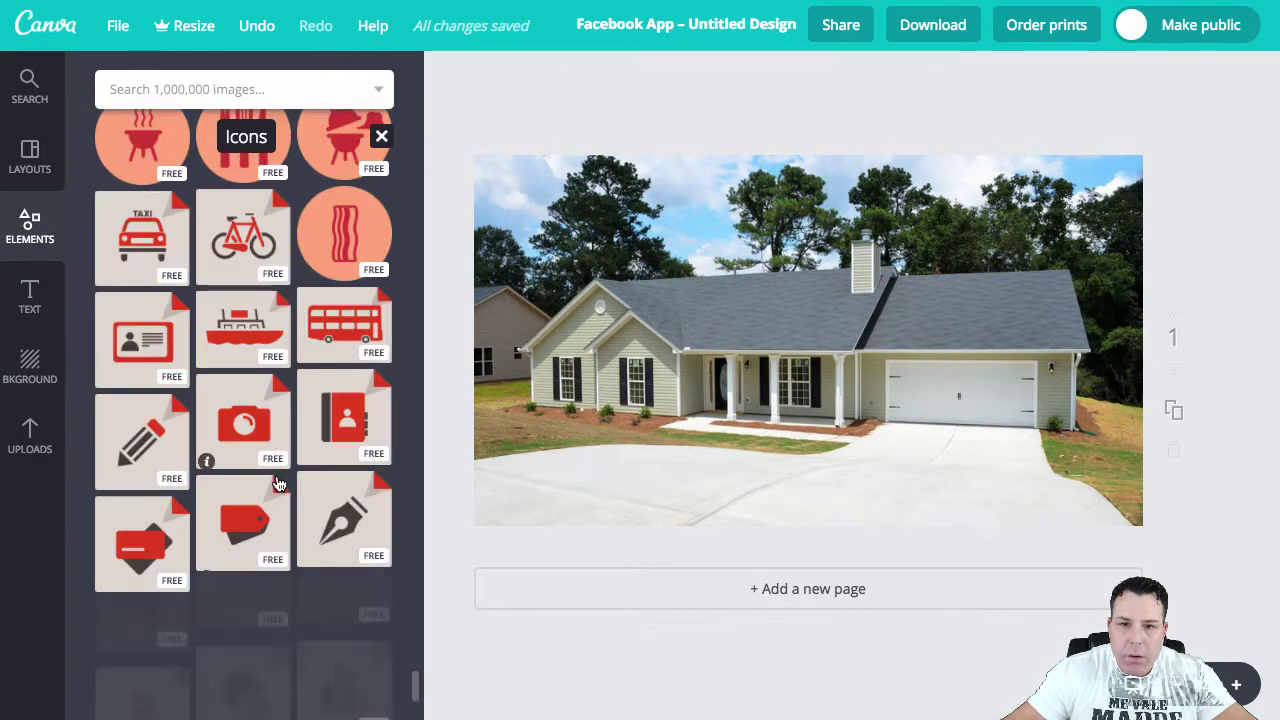
{"action": "scroll", "coordinate": [279, 484], "scroll_direction": "down", "scroll_amount": 5}
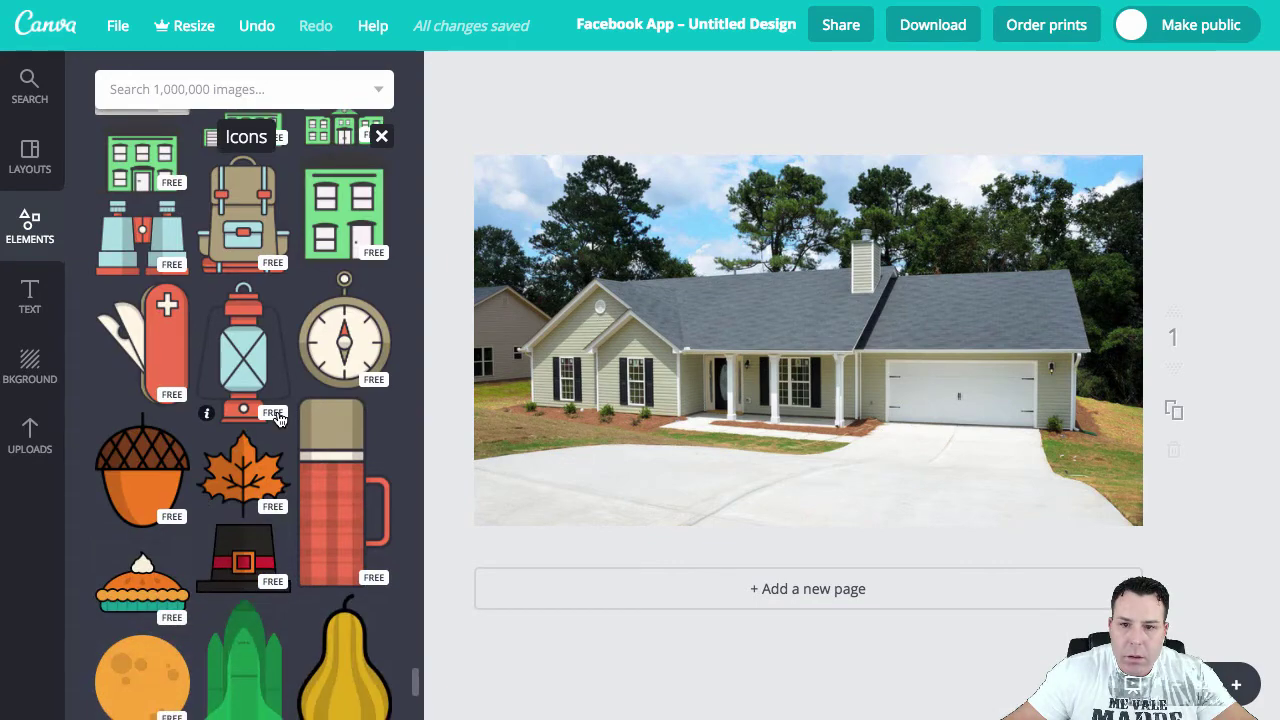
{"action": "scroll", "coordinate": [282, 432], "scroll_direction": "down", "scroll_amount": 5}
{"action": "scroll", "coordinate": [282, 432], "scroll_direction": "down", "scroll_amount": 3}
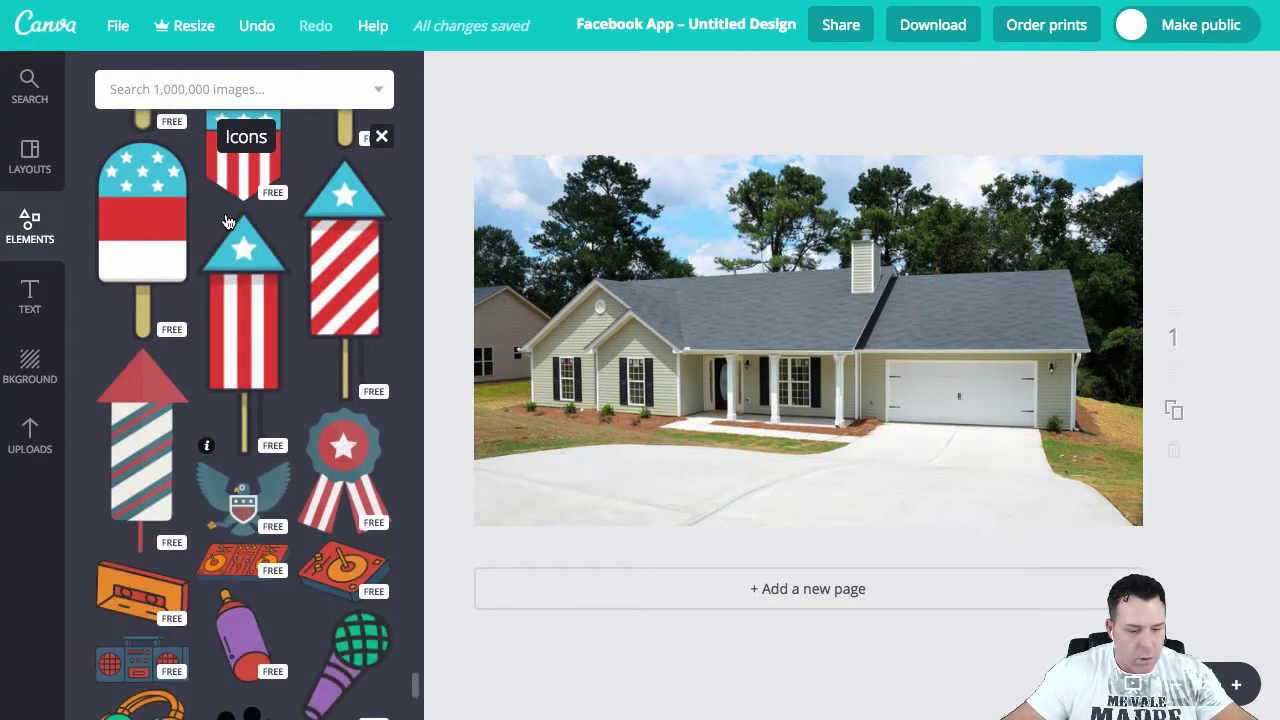
Try the stars-and-stripes shield icon on the house photo and delete it from the design
{"action": "left_click", "coordinate": [258, 173]}
{"action": "left_click", "coordinate": [381, 136]}
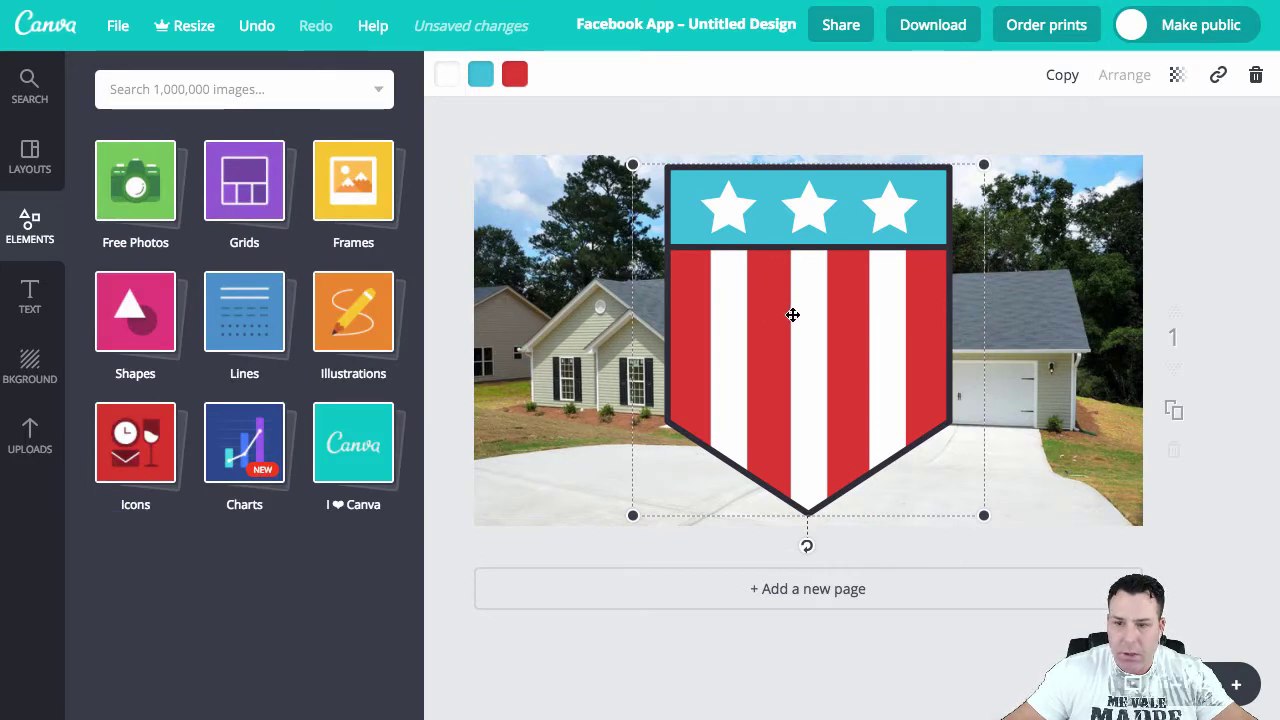
{"action": "key", "text": "Delete"}
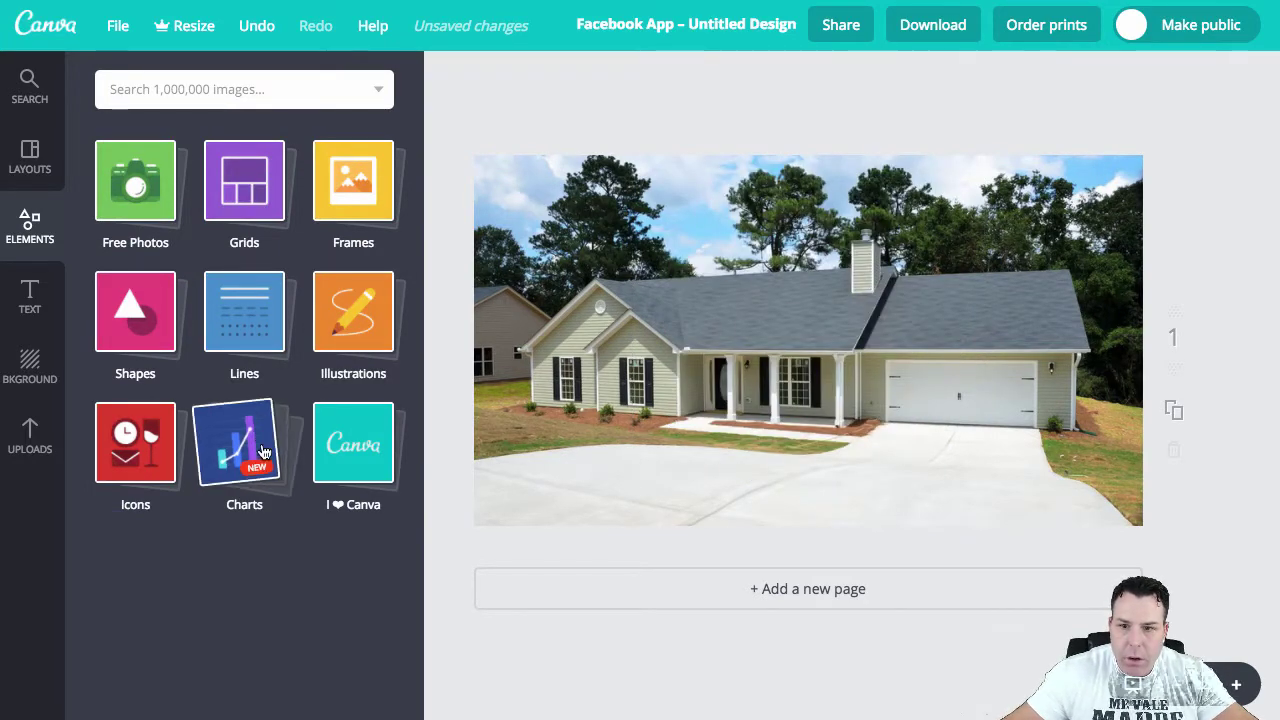
Look through the I ❤ Canva, Frames and Free Photos collections for an element suited to the house ad
{"action": "left_click", "coordinate": [347, 458]}
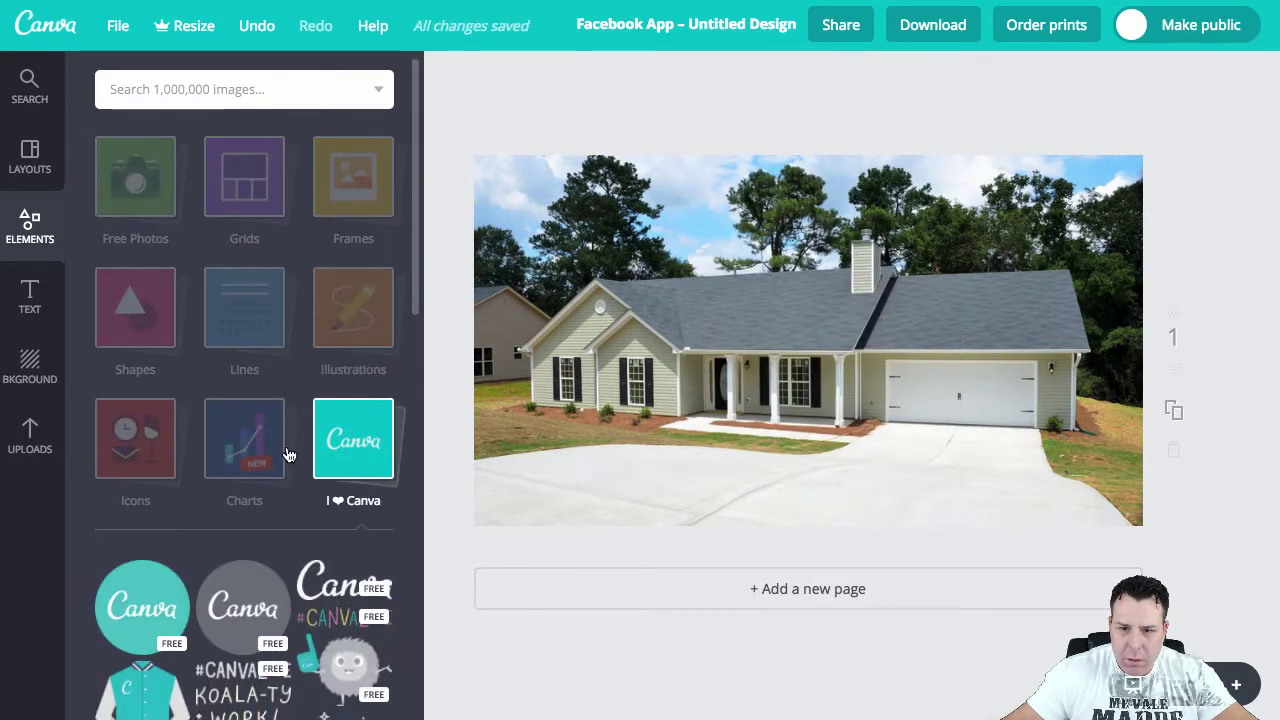
{"action": "scroll", "coordinate": [288, 455], "scroll_direction": "down", "scroll_amount": 5}
{"action": "scroll", "coordinate": [290, 470], "scroll_direction": "up", "scroll_amount": 10}
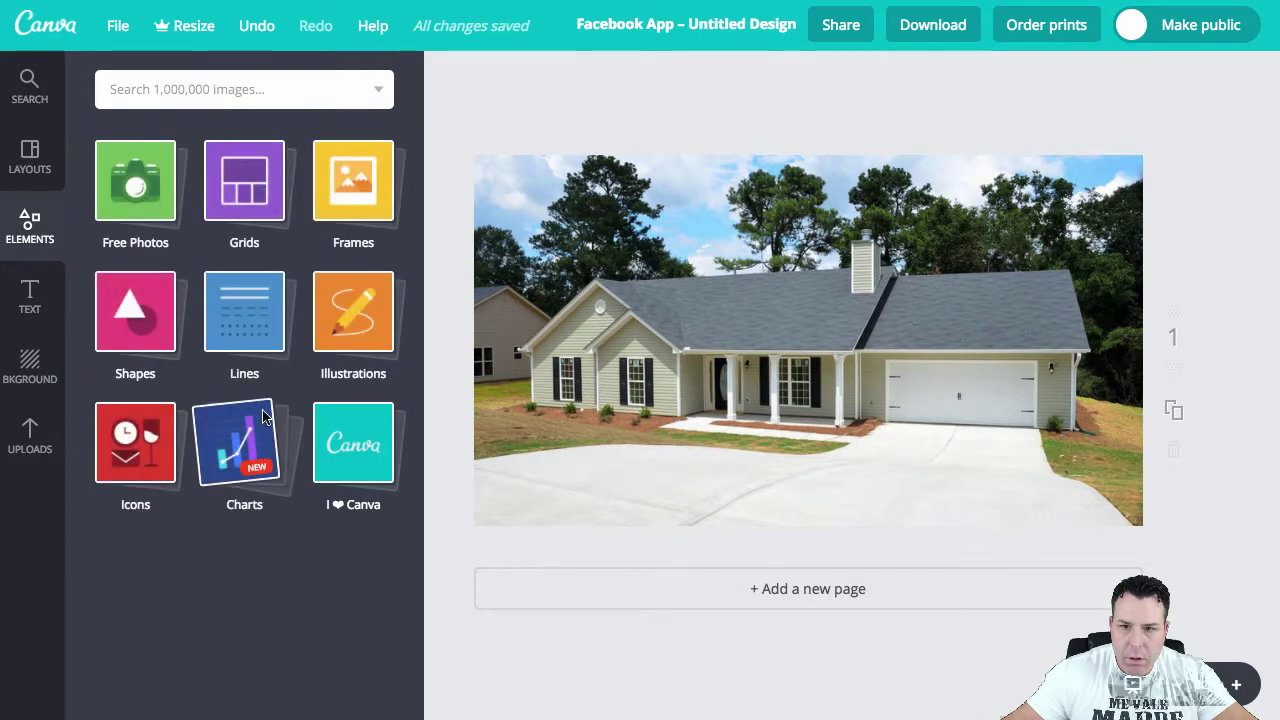
{"action": "left_click", "coordinate": [345, 190]}
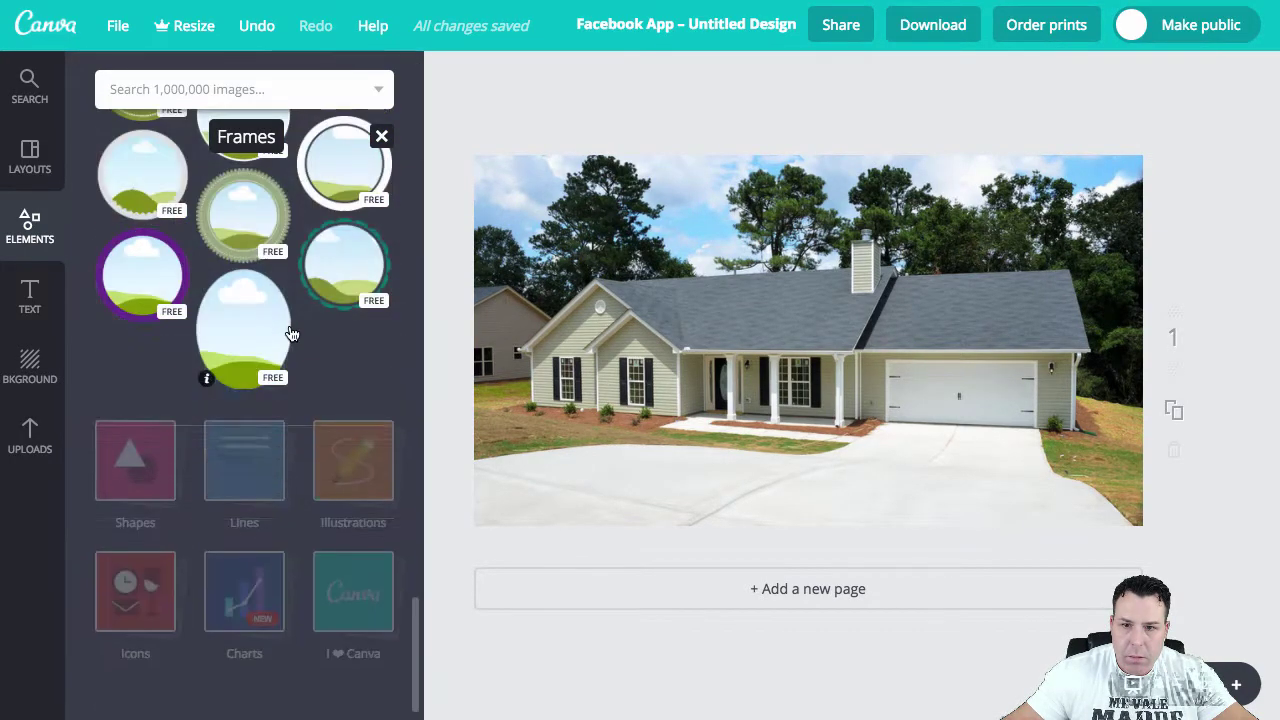
{"action": "scroll", "coordinate": [288, 336], "scroll_direction": "down", "scroll_amount": 5}
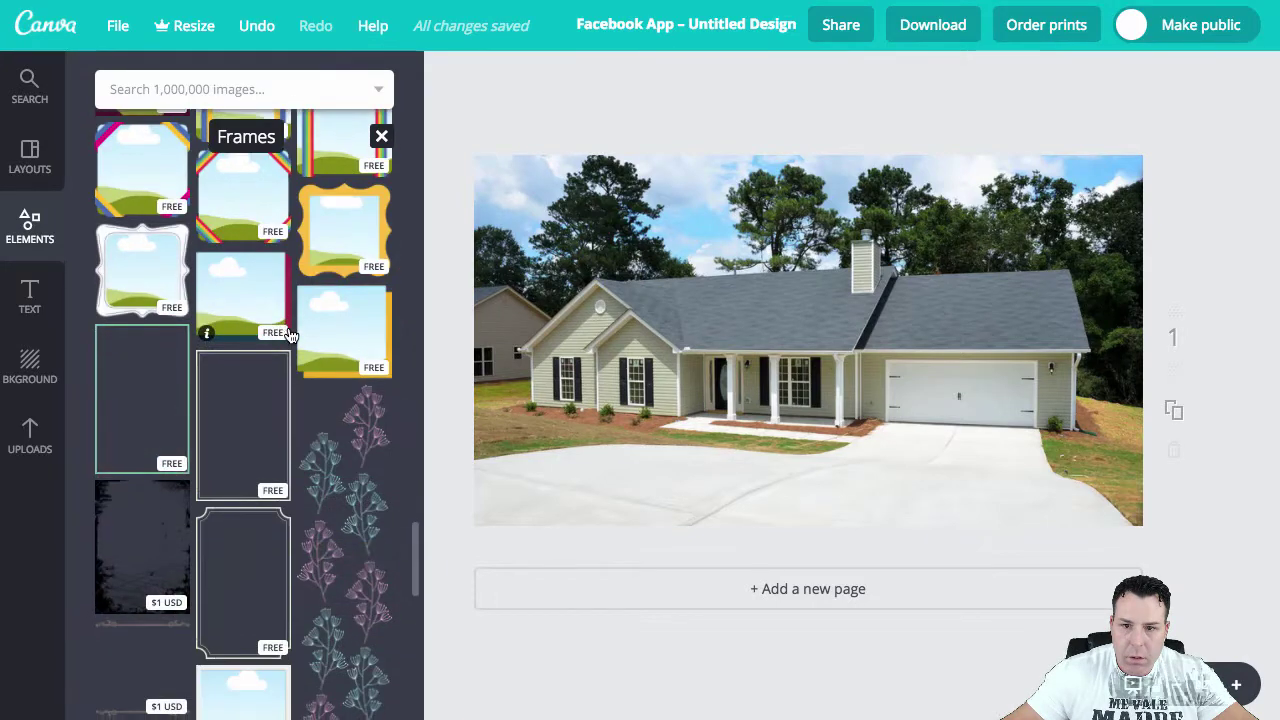
{"action": "scroll", "coordinate": [288, 338], "scroll_direction": "up", "scroll_amount": 10}
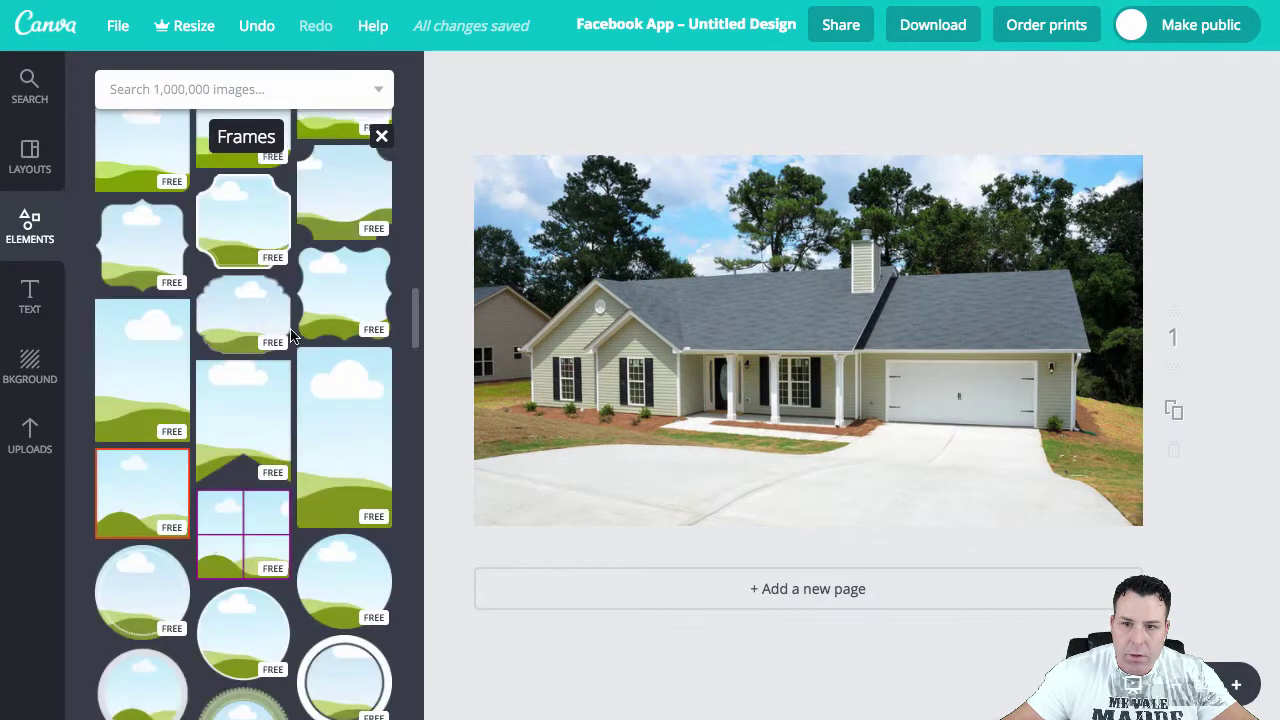
{"action": "left_click", "coordinate": [243, 193]}
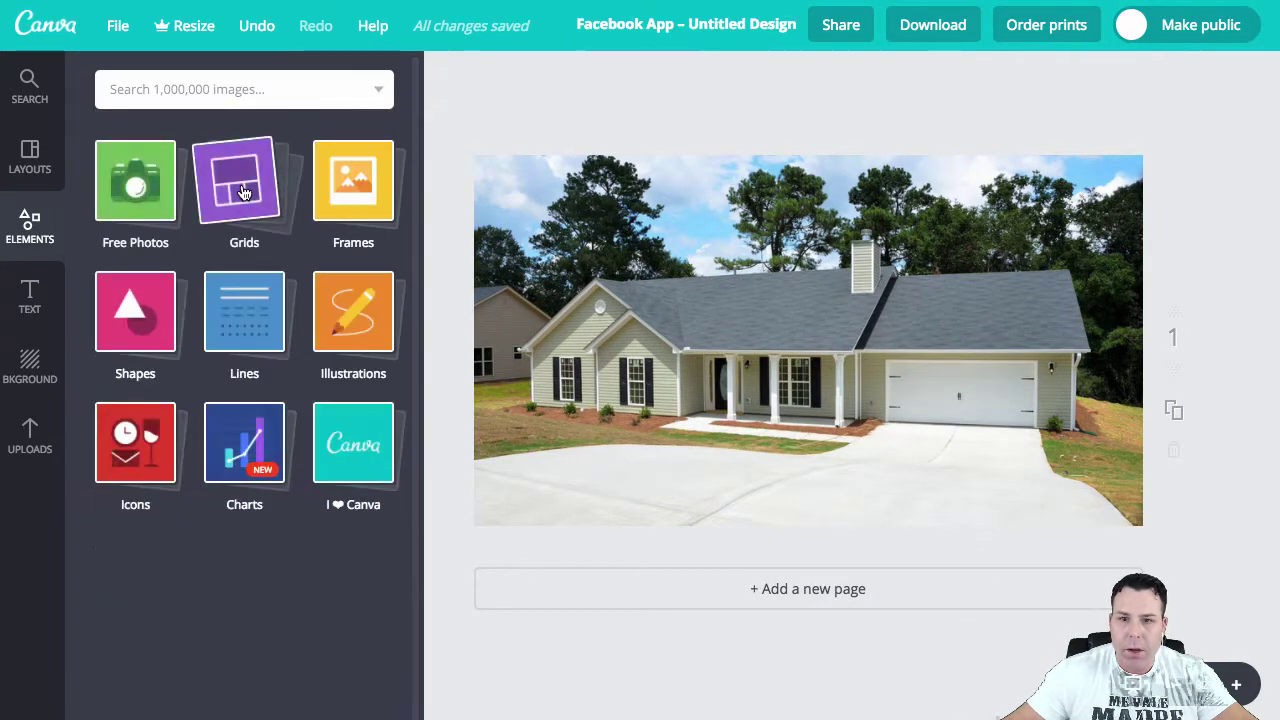
{"action": "left_click", "coordinate": [122, 189]}
{"action": "scroll", "coordinate": [275, 270], "scroll_direction": "down", "scroll_amount": 3}
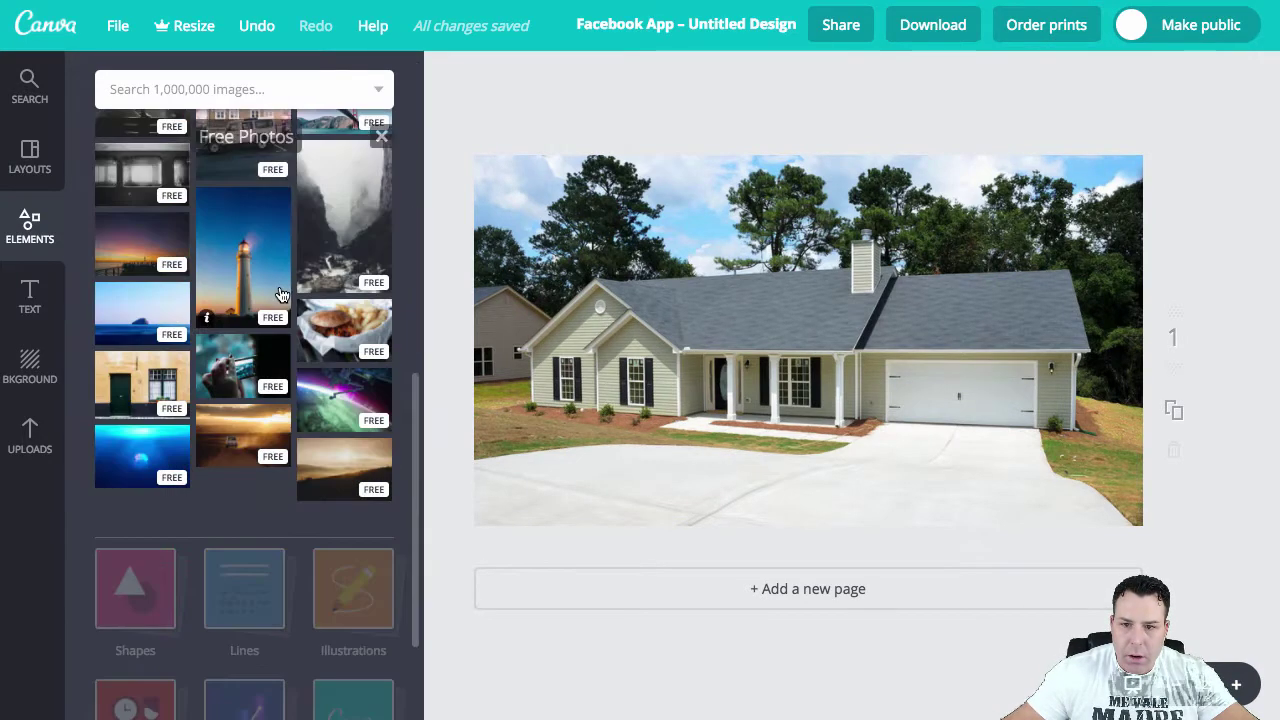
{"action": "scroll", "coordinate": [282, 298], "scroll_direction": "down", "scroll_amount": 5}
{"action": "scroll", "coordinate": [282, 302], "scroll_direction": "up", "scroll_amount": 15}
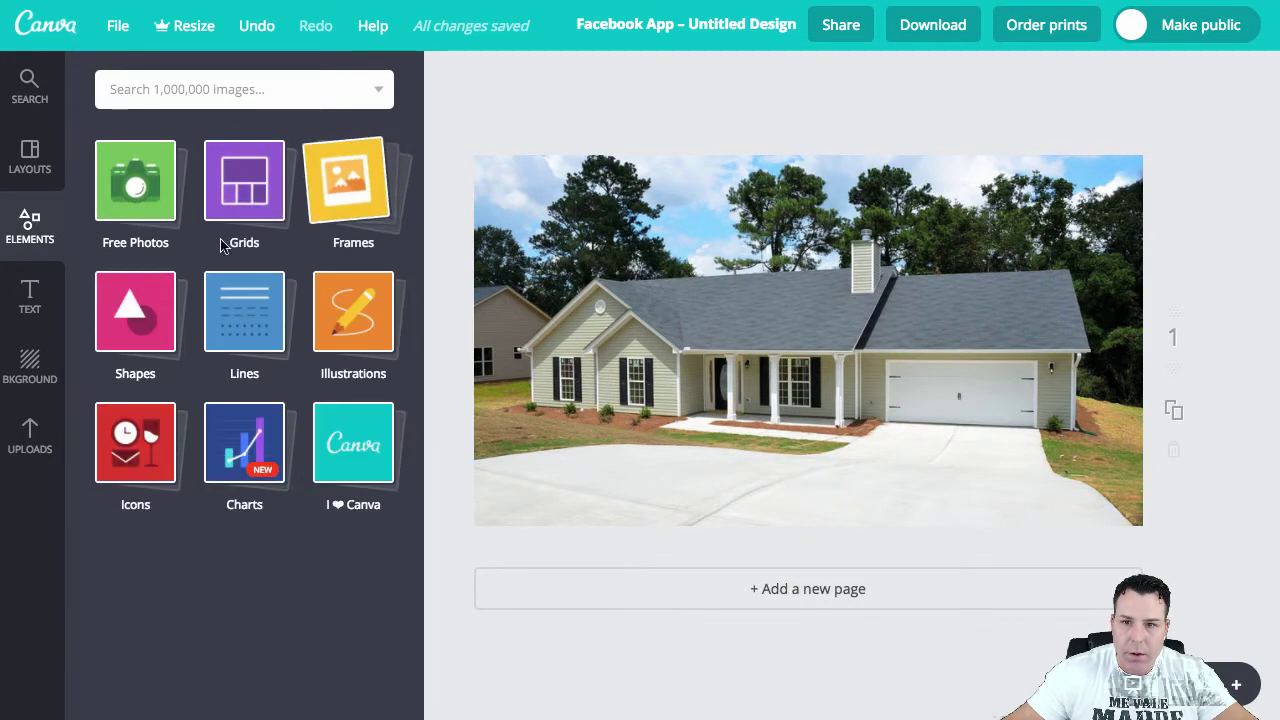
Review the Shapes collection again, from the plain triangles and shields to the coloured circles and star bursts, and close it
{"action": "left_click", "coordinate": [145, 312]}
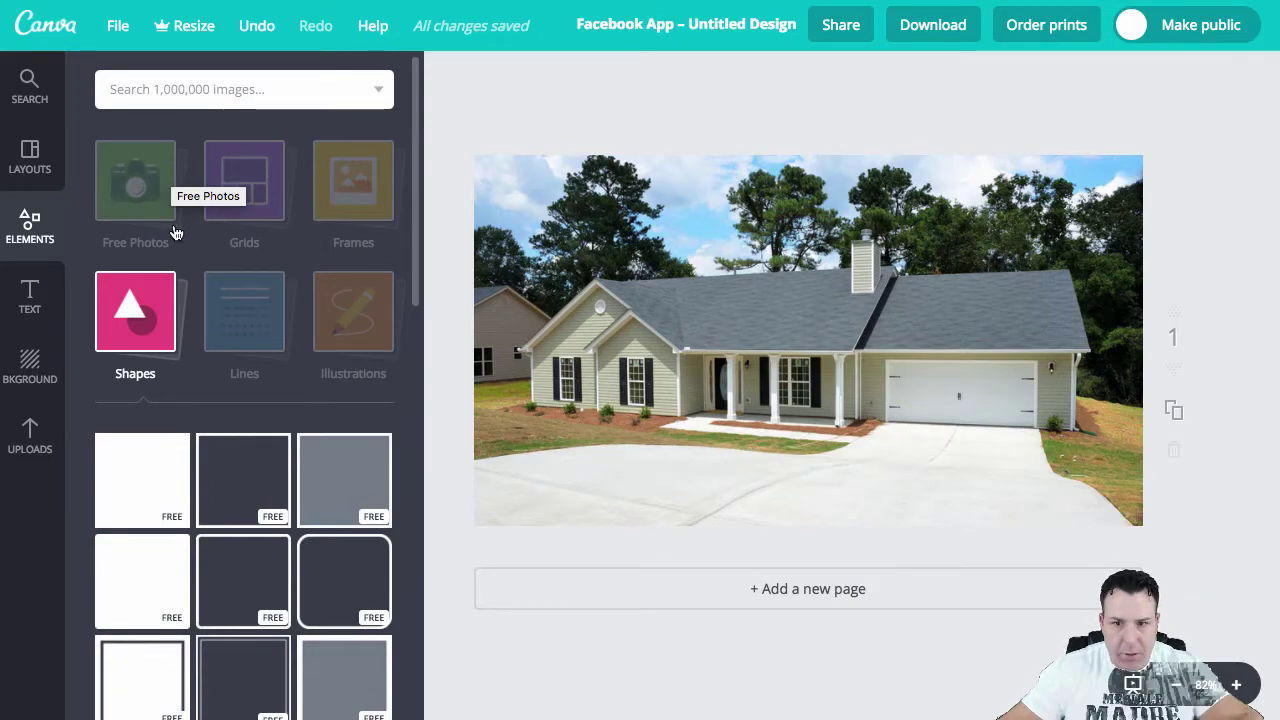
{"action": "scroll", "coordinate": [251, 275], "scroll_direction": "down", "scroll_amount": 15}
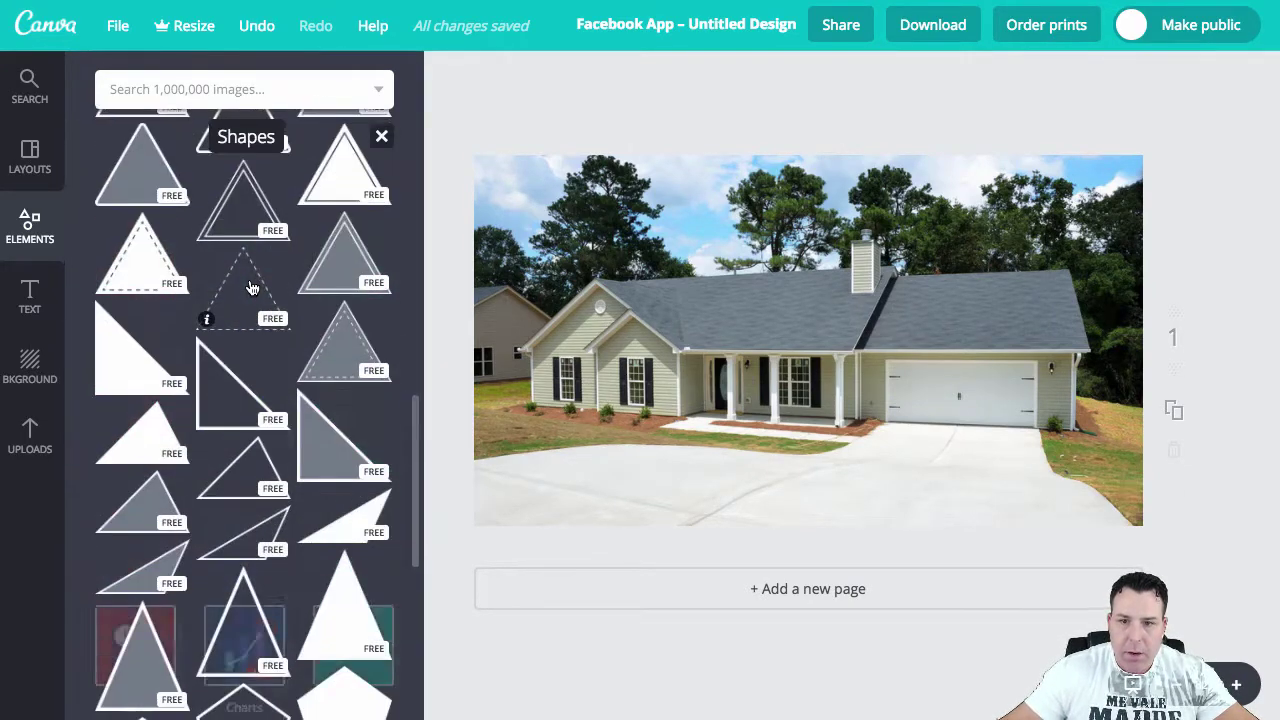
{"action": "scroll", "coordinate": [251, 288], "scroll_direction": "down", "scroll_amount": 15}
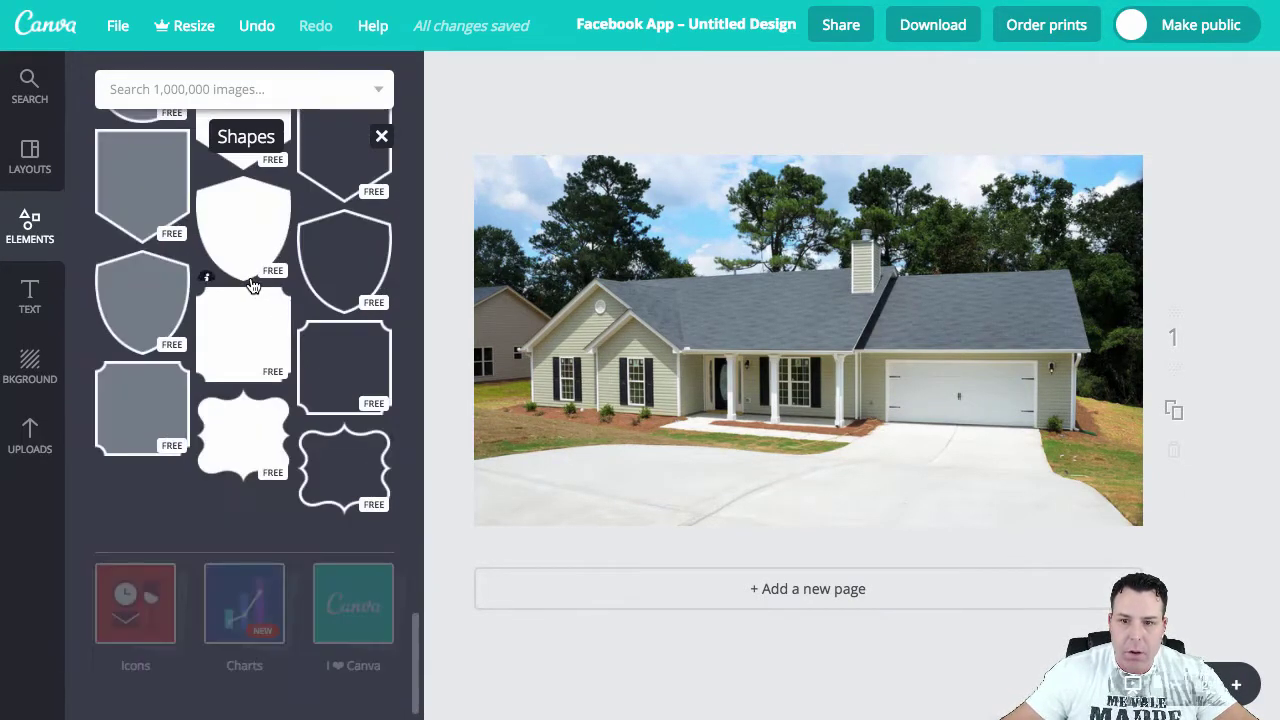
{"action": "scroll", "coordinate": [253, 286], "scroll_direction": "down", "scroll_amount": 10}
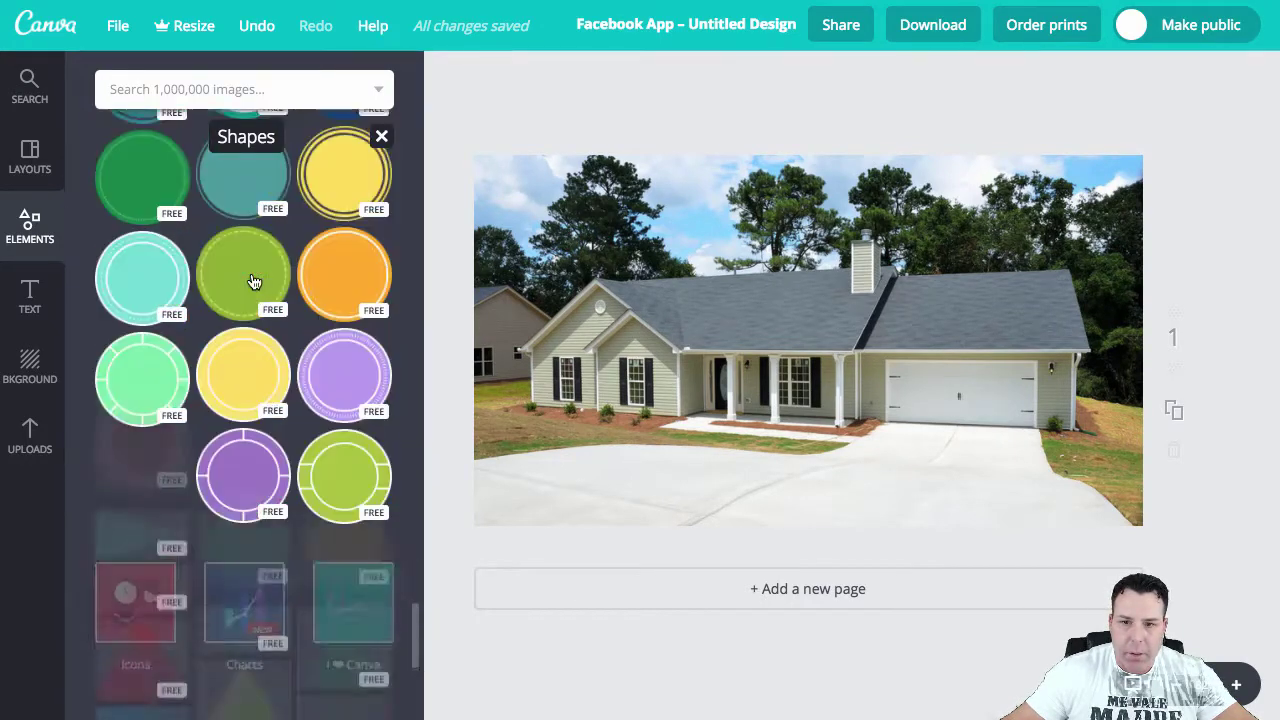
{"action": "scroll", "coordinate": [254, 283], "scroll_direction": "down", "scroll_amount": 15}
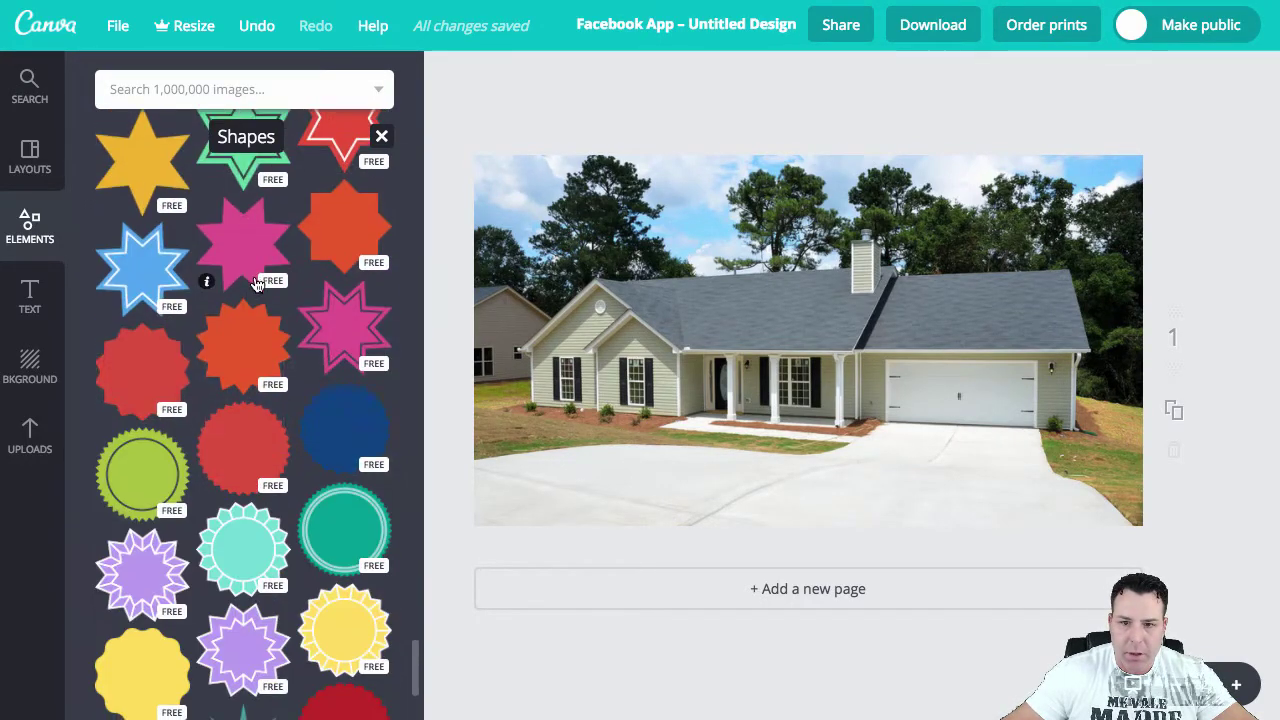
{"action": "scroll", "coordinate": [256, 284], "scroll_direction": "down", "scroll_amount": 3}
{"action": "scroll", "coordinate": [258, 285], "scroll_direction": "up", "scroll_amount": 20}
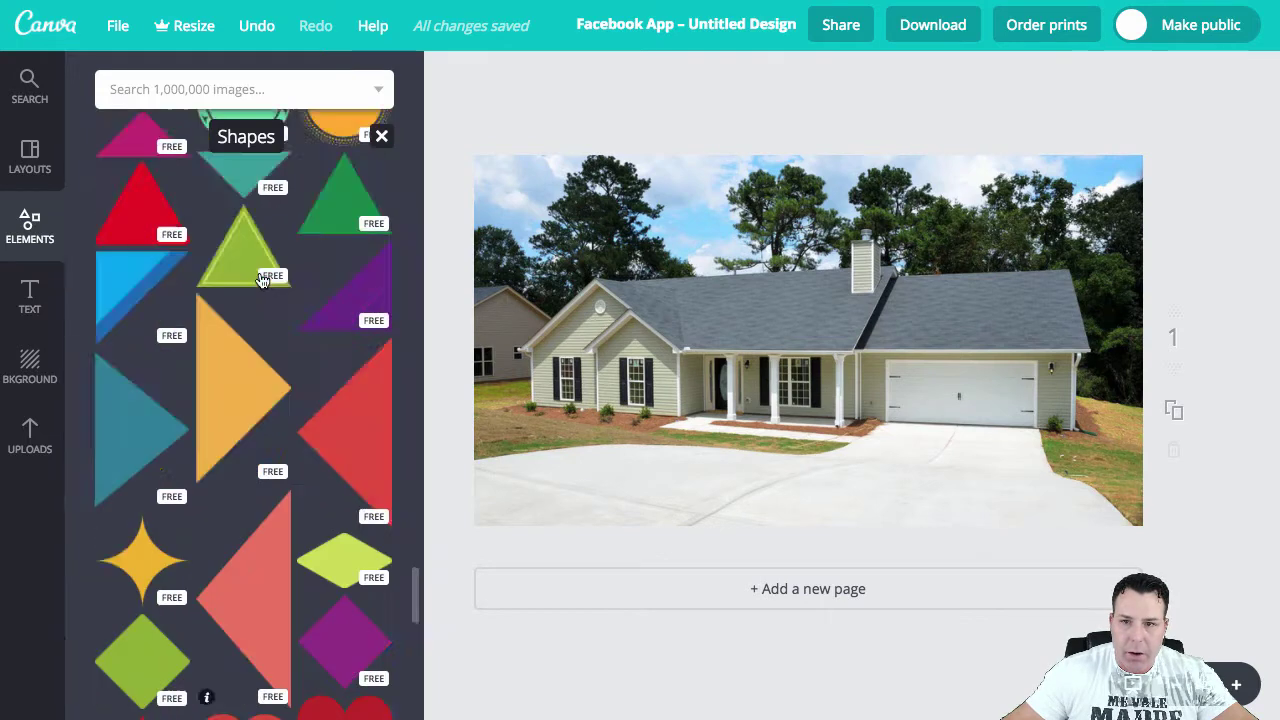
{"action": "left_click", "coordinate": [383, 135]}
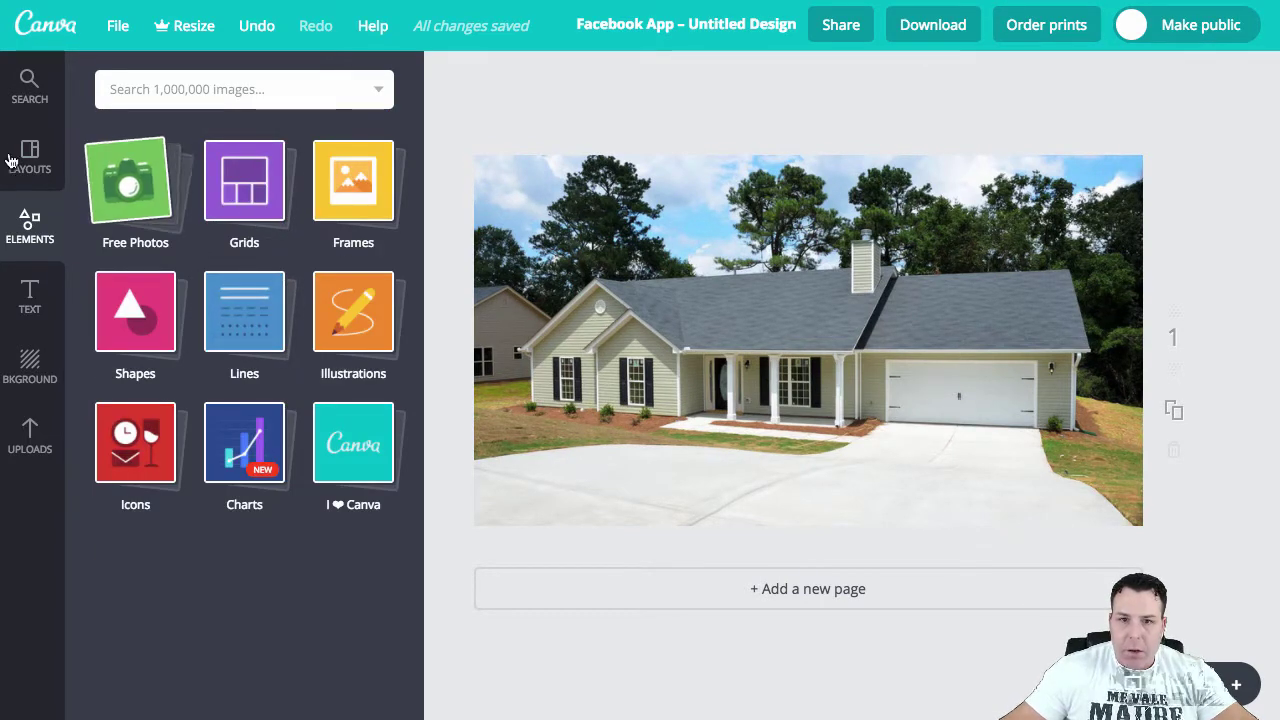
{"action": "left_click", "coordinate": [115, 27]}
{"action": "left_click", "coordinate": [115, 30]}
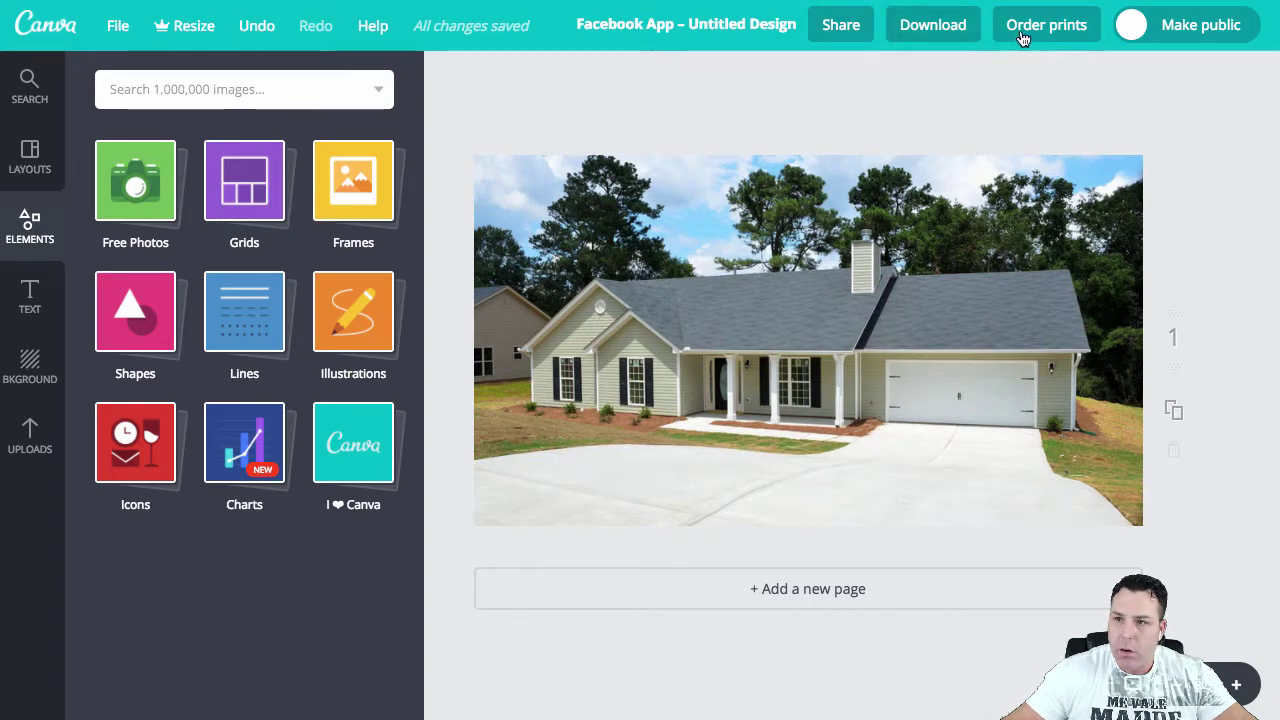
{"action": "left_click", "coordinate": [33, 92]}
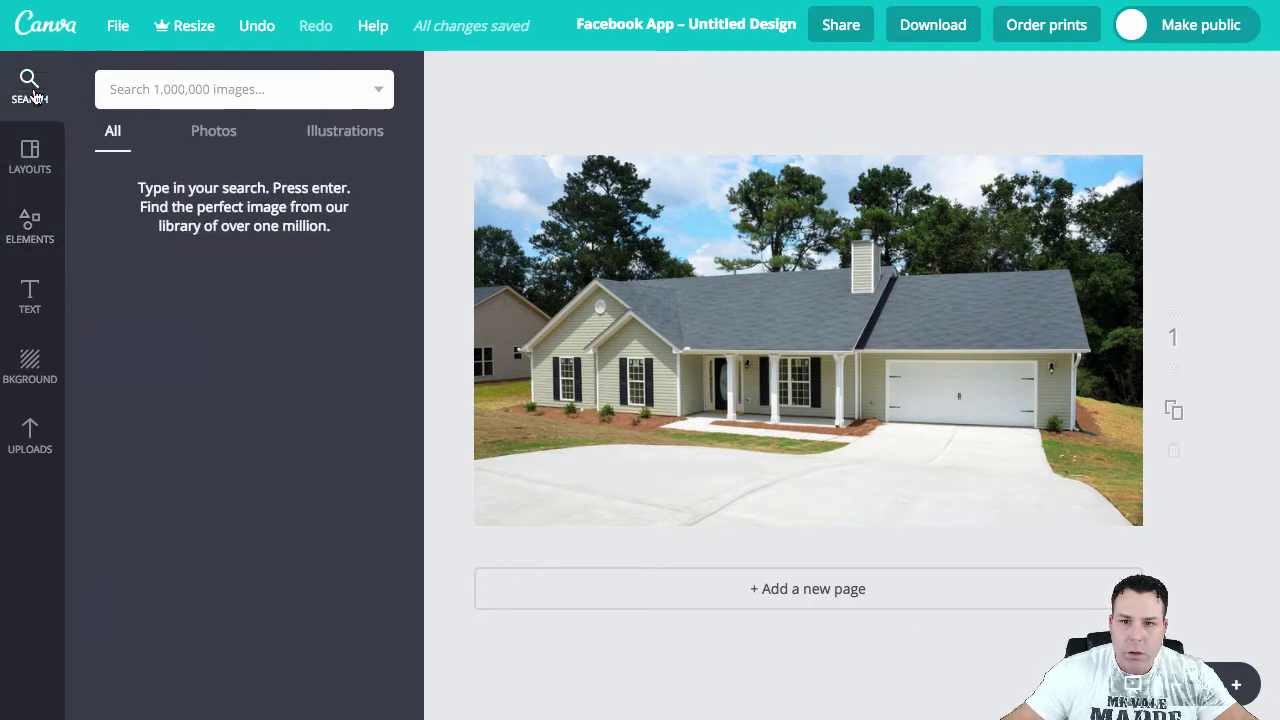
{"action": "left_click", "coordinate": [212, 140]}
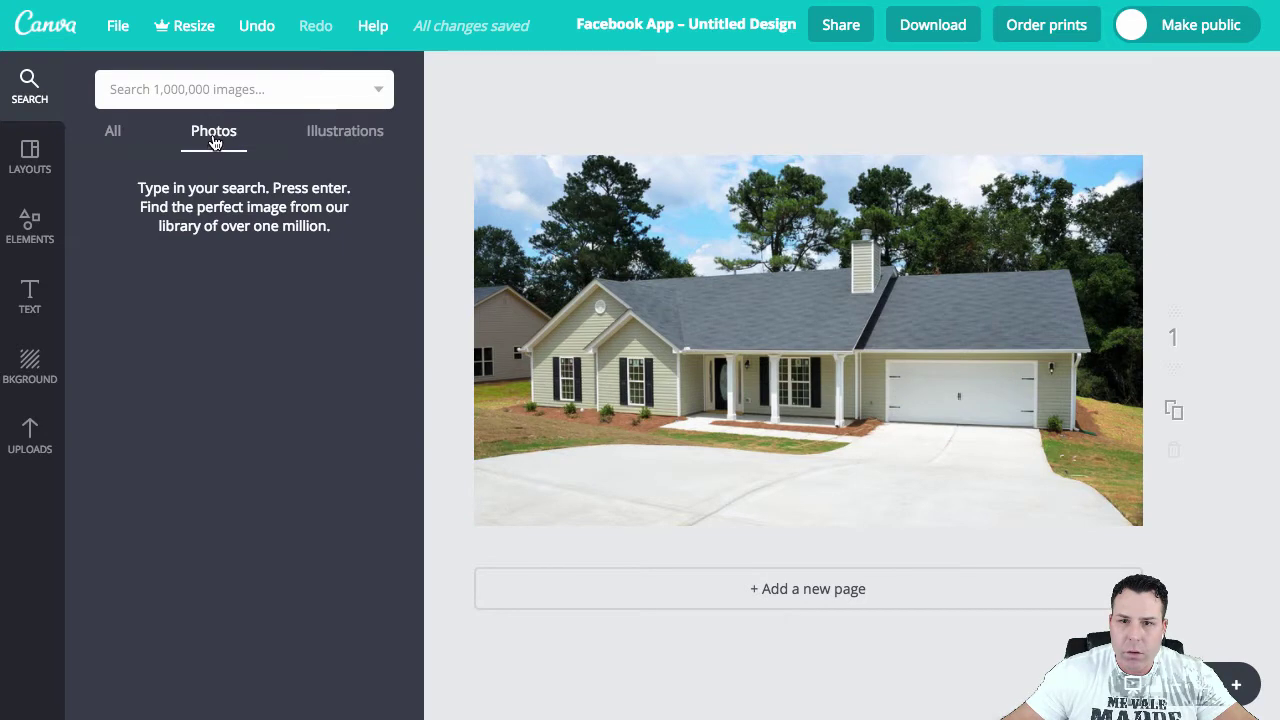
{"action": "left_click", "coordinate": [124, 32]}
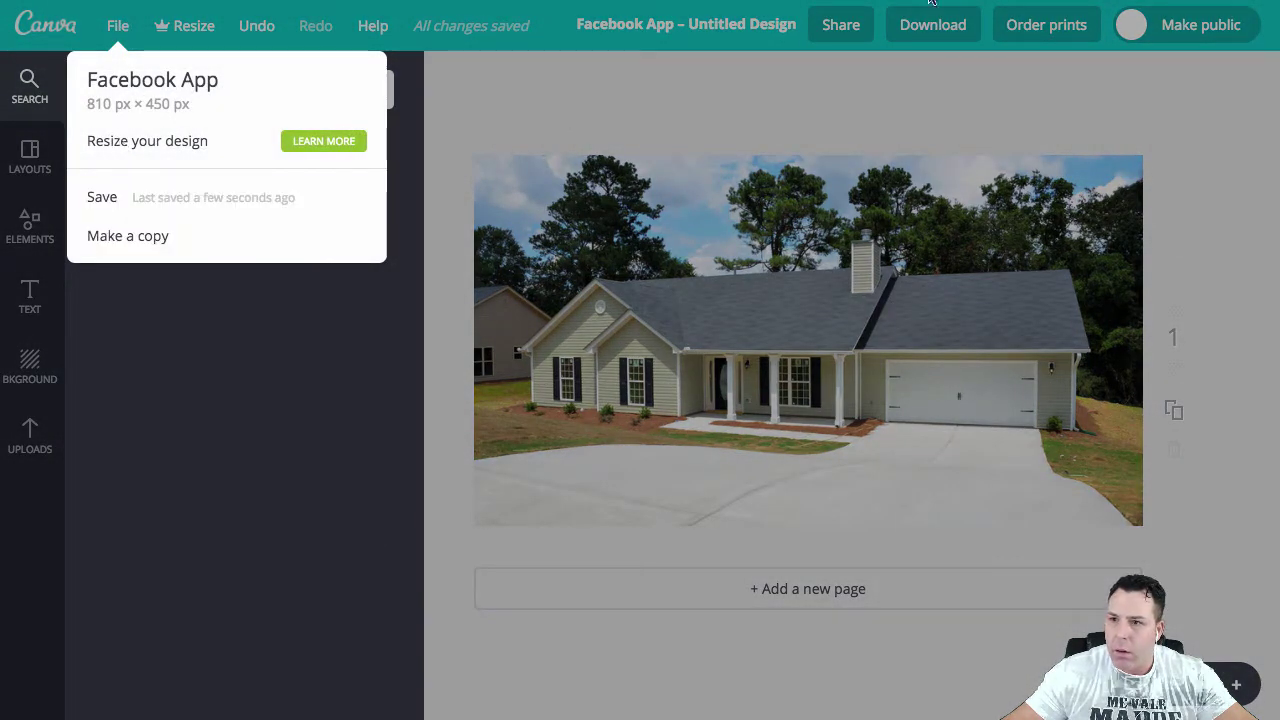
{"action": "left_click", "coordinate": [720, 30]}
{"action": "left_click", "coordinate": [657, 24]}
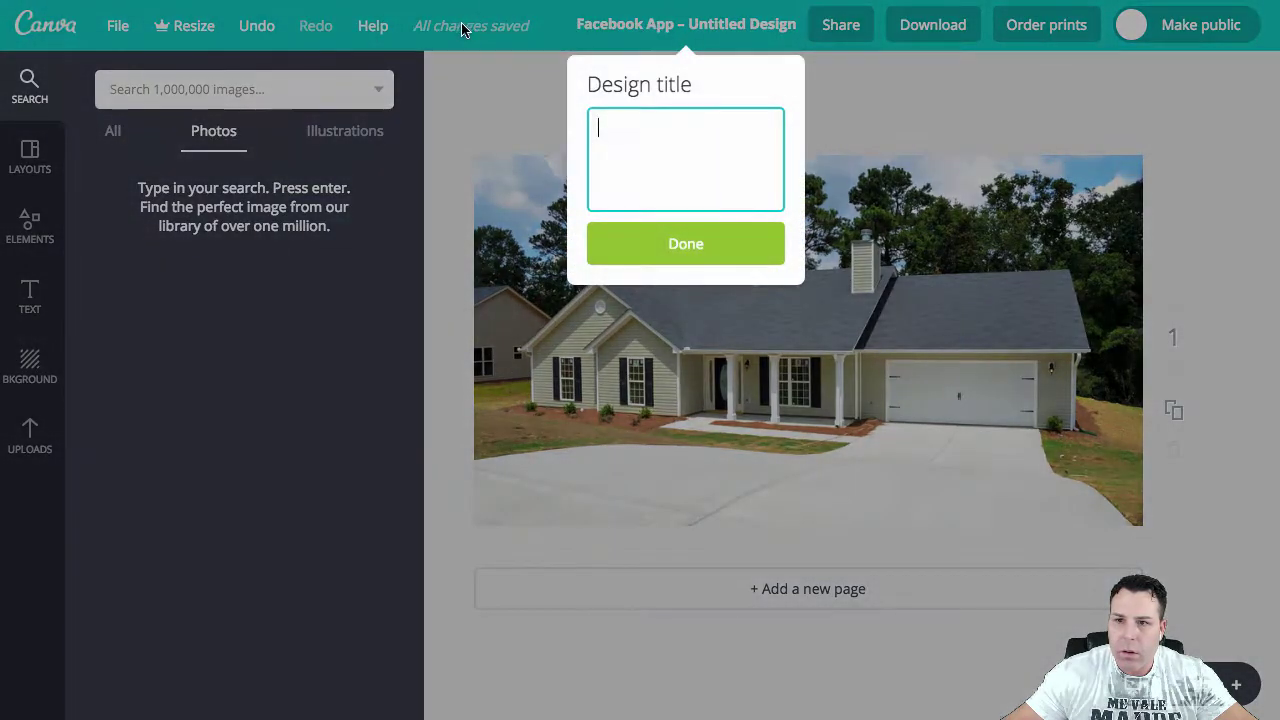
{"action": "left_click", "coordinate": [32, 452]}
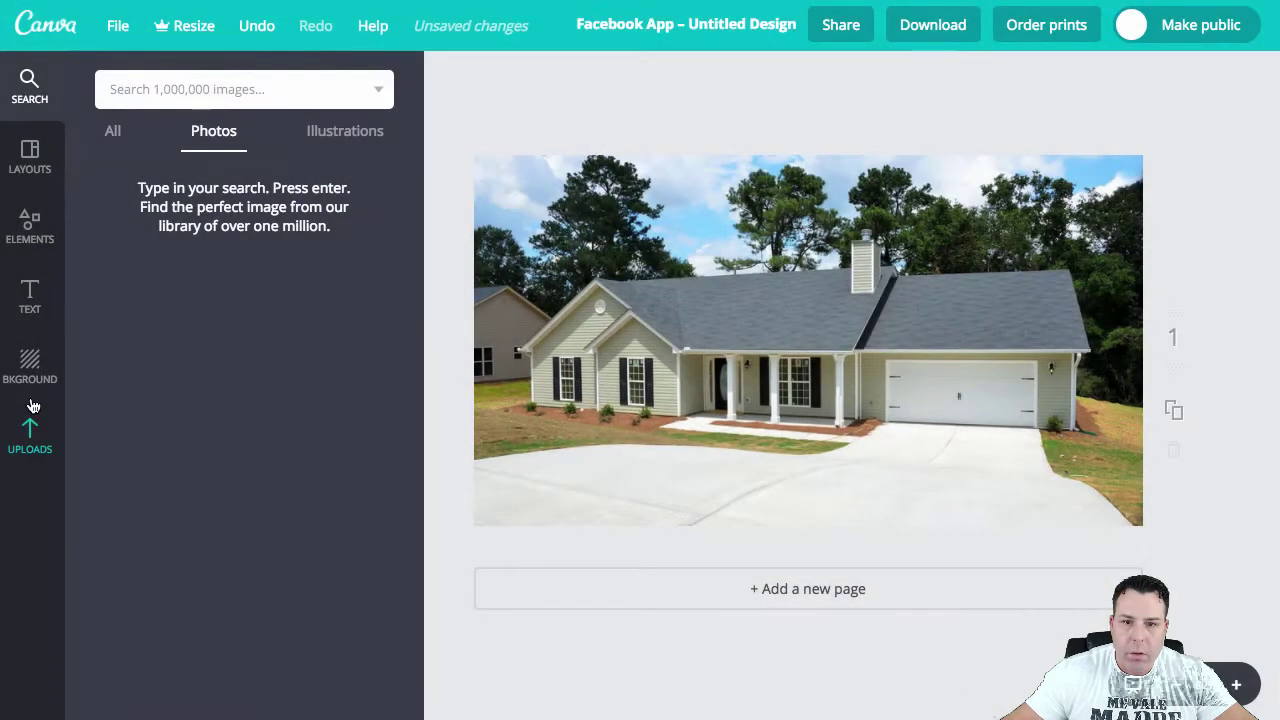
{"action": "left_click", "coordinate": [116, 138]}
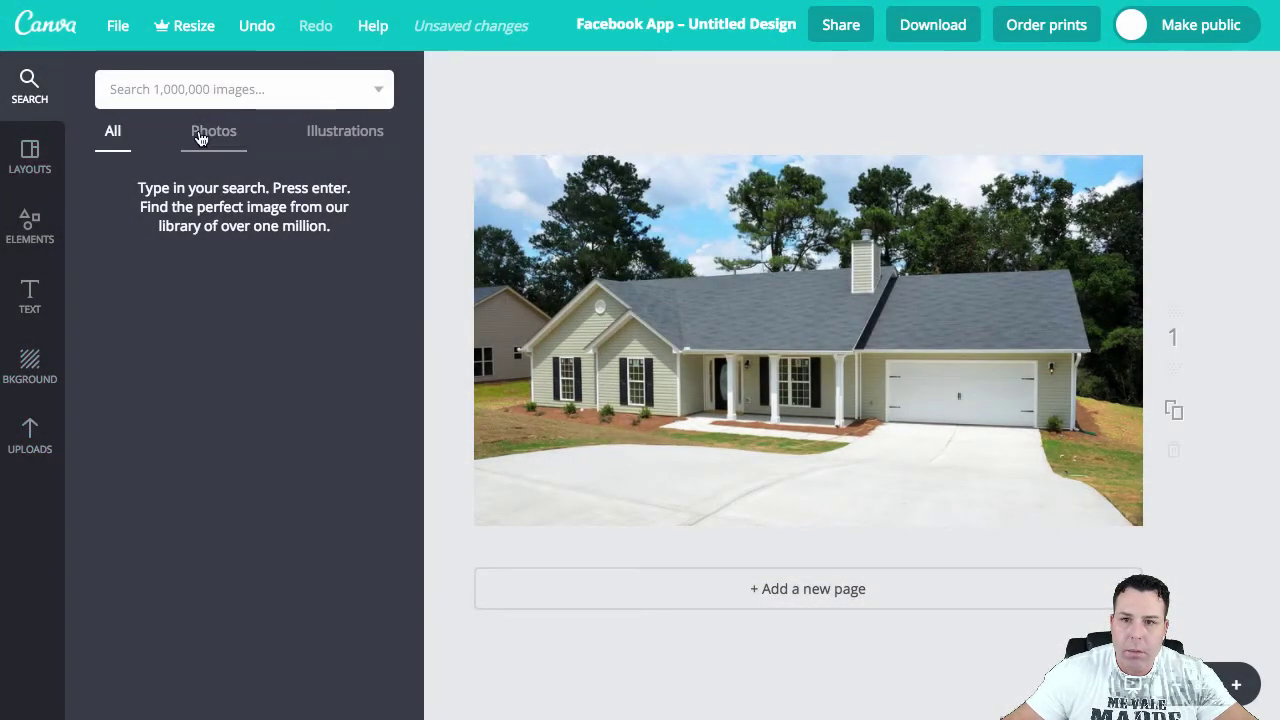
{"action": "left_click", "coordinate": [372, 145]}
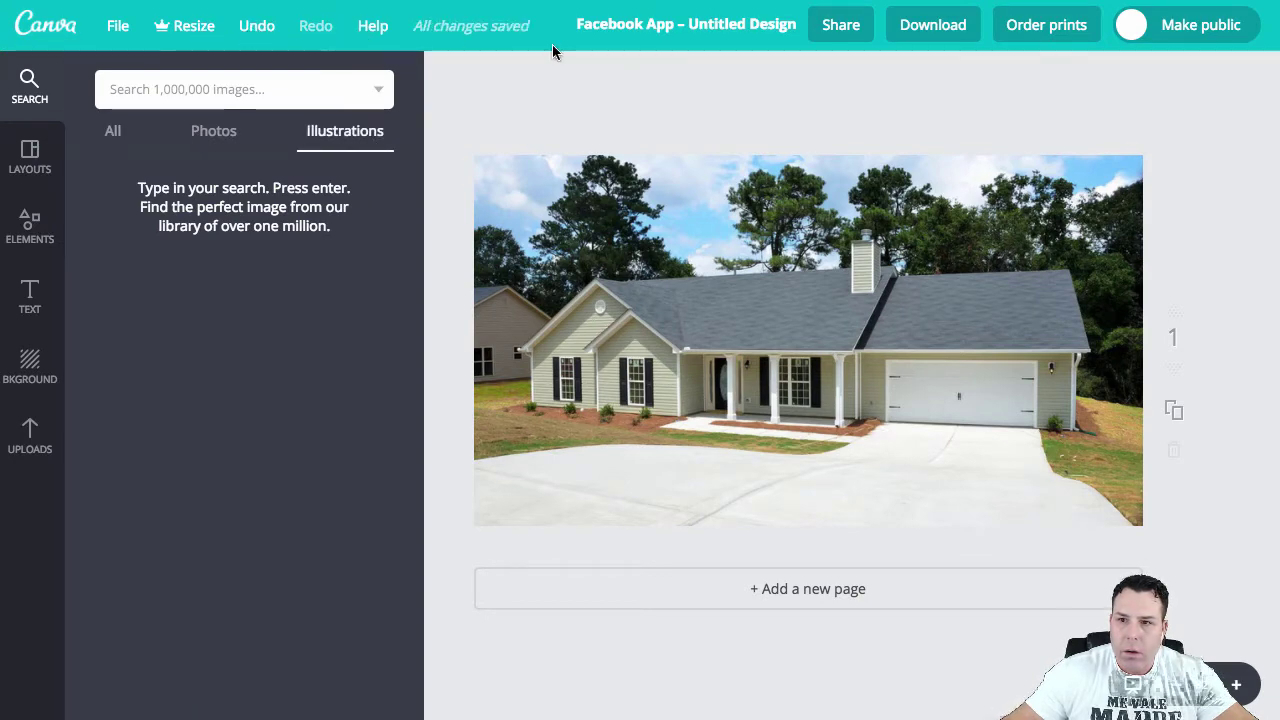
{"action": "left_click", "coordinate": [657, 36]}
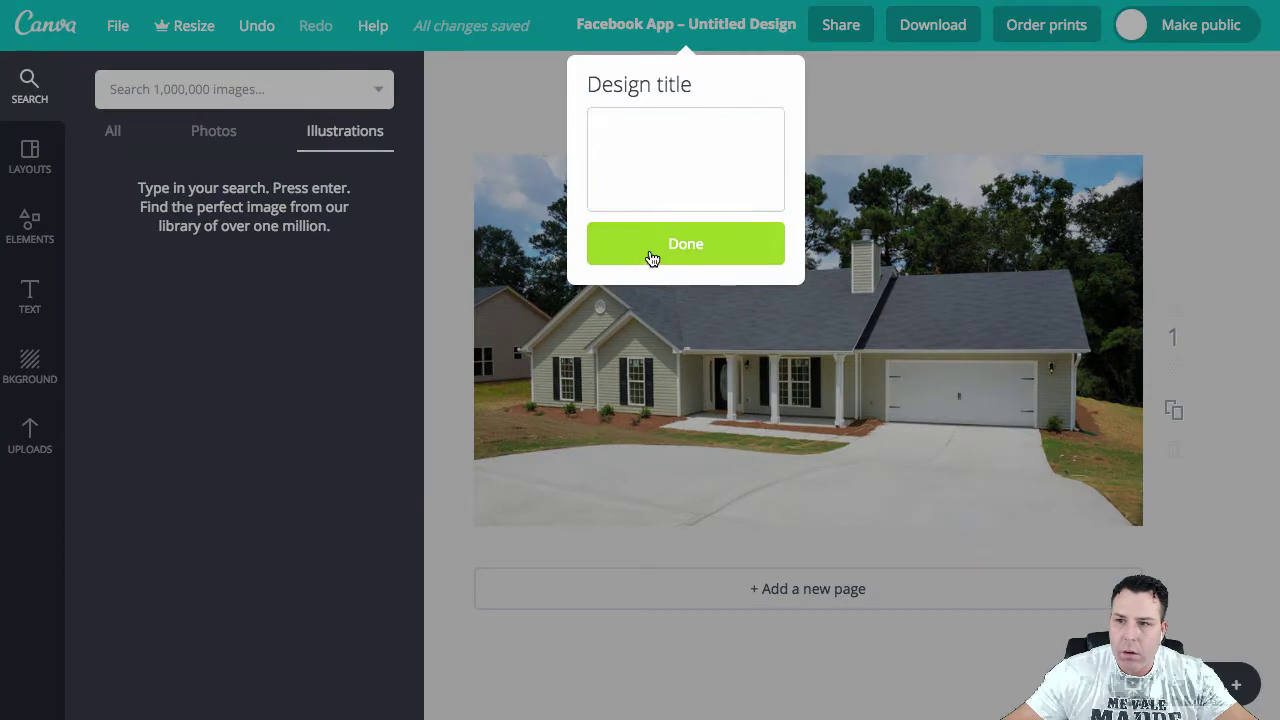
{"action": "left_click", "coordinate": [651, 256]}
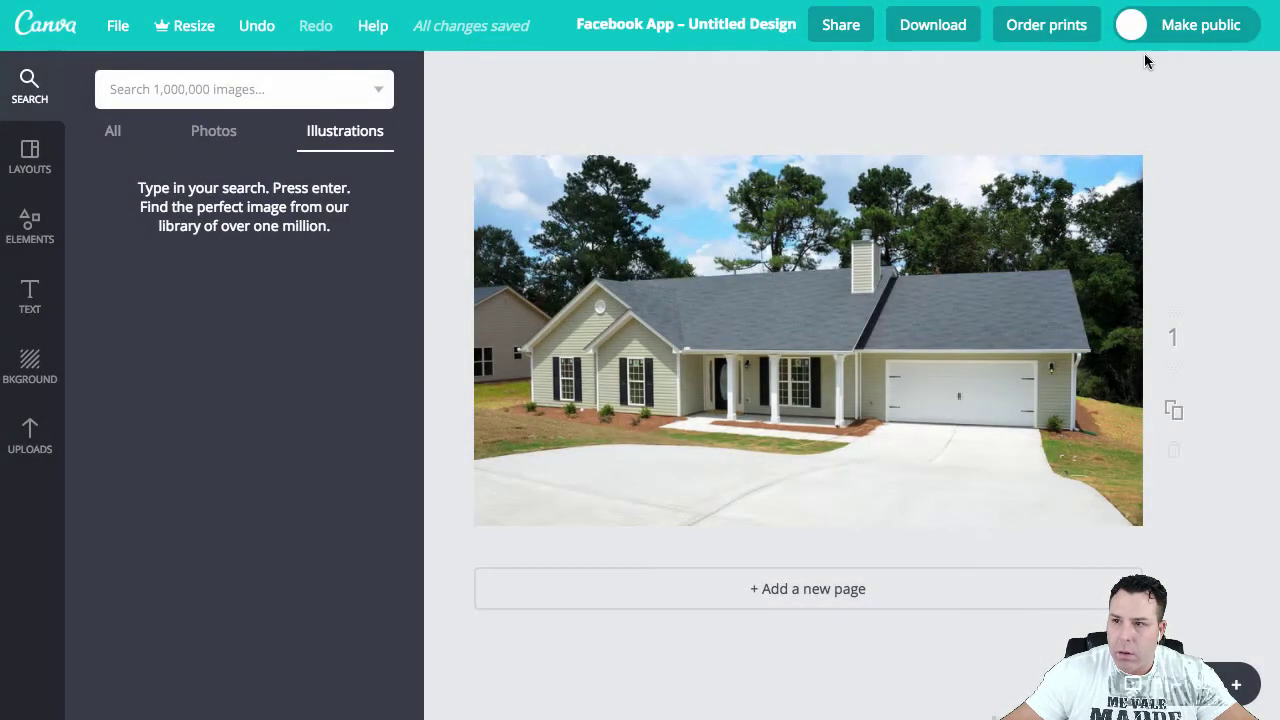
Leave the untitled design and open the saved Cash Our Refi design from the list of all designs
{"action": "left_click", "coordinate": [44, 28]}
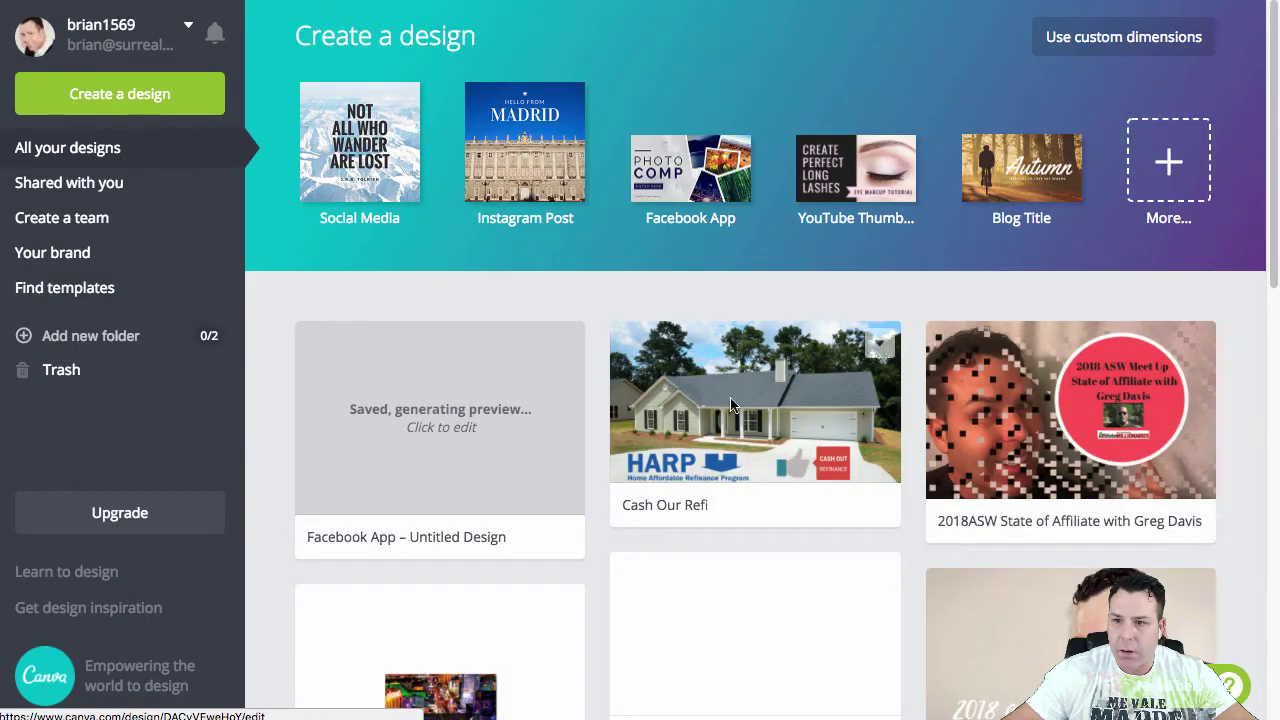
{"action": "left_click", "coordinate": [763, 413]}
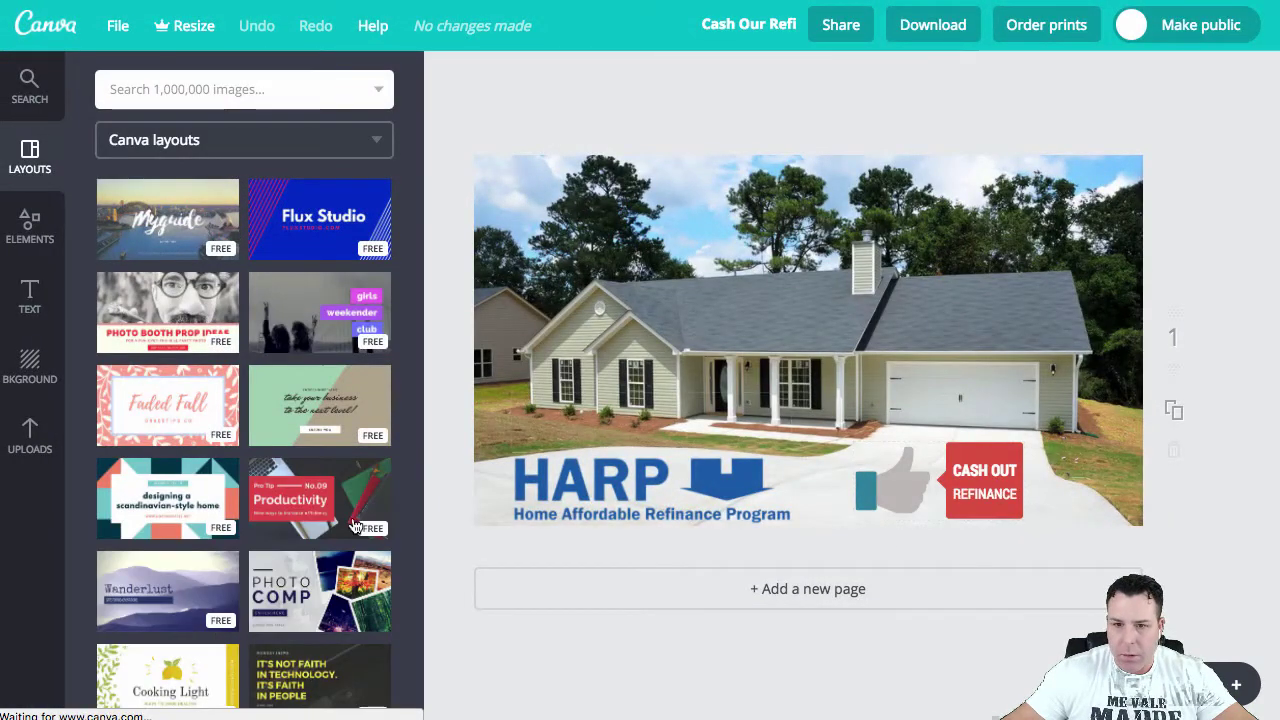
{"action": "scroll", "coordinate": [272, 430], "scroll_direction": "down", "scroll_amount": 1}
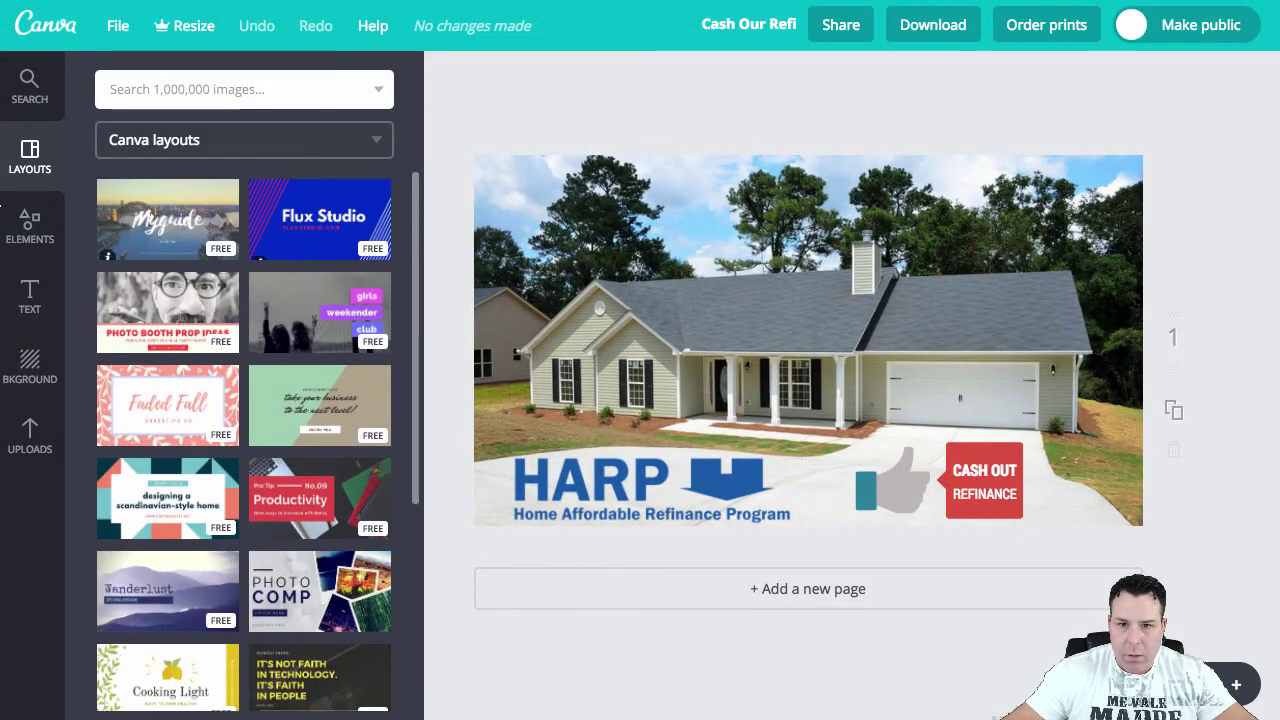
Nudge the HARP logo slightly to the right and the thumbs-up Cash Out Refinance graphic slightly down and to the left
{"action": "left_click", "coordinate": [30, 226]}
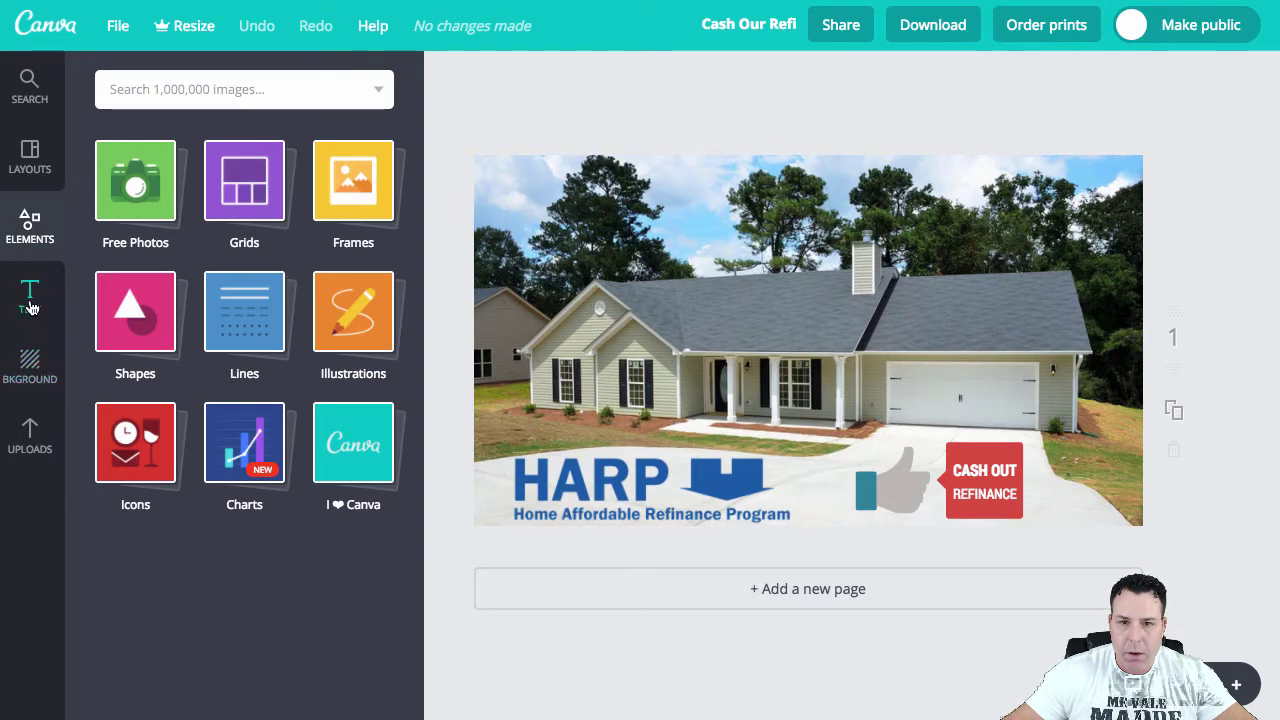
{"action": "left_click", "coordinate": [29, 425]}
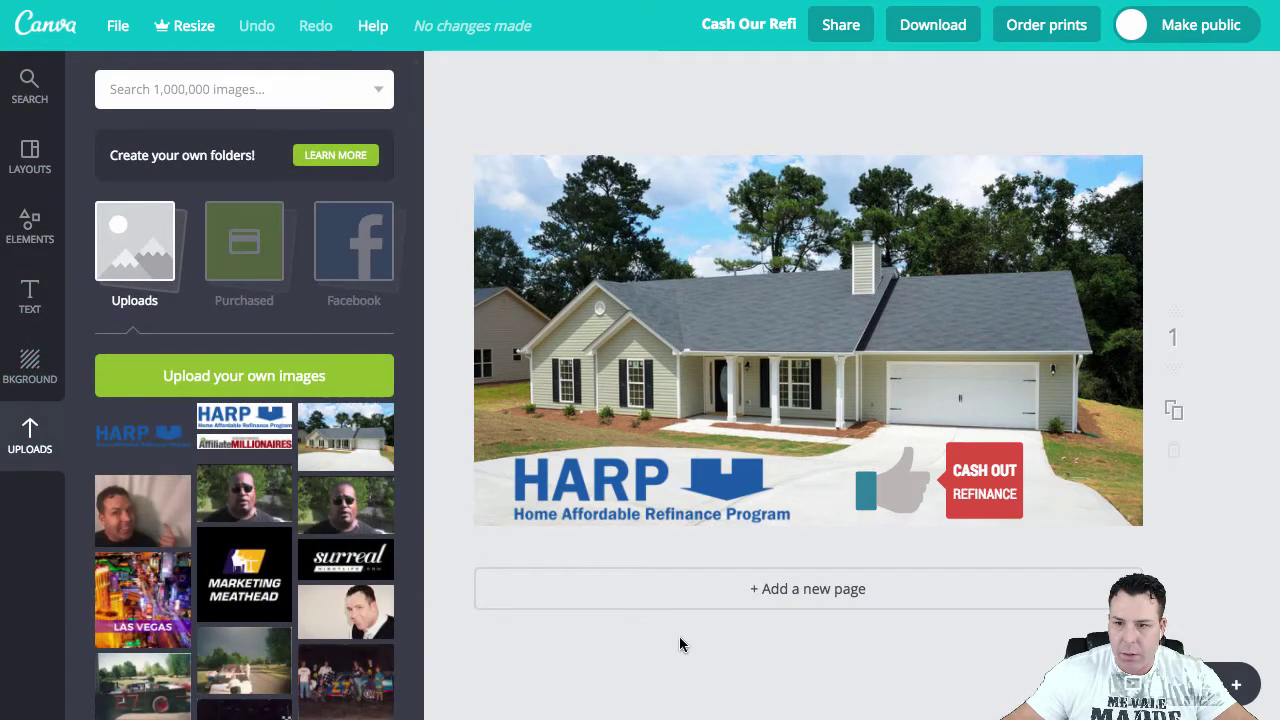
{"action": "mouse_move", "coordinate": [651, 491]}
{"action": "left_mouse_down"}
{"action": "mouse_move", "coordinate": [648, 465]}
{"action": "mouse_move", "coordinate": [658, 499]}
{"action": "left_mouse_up"}
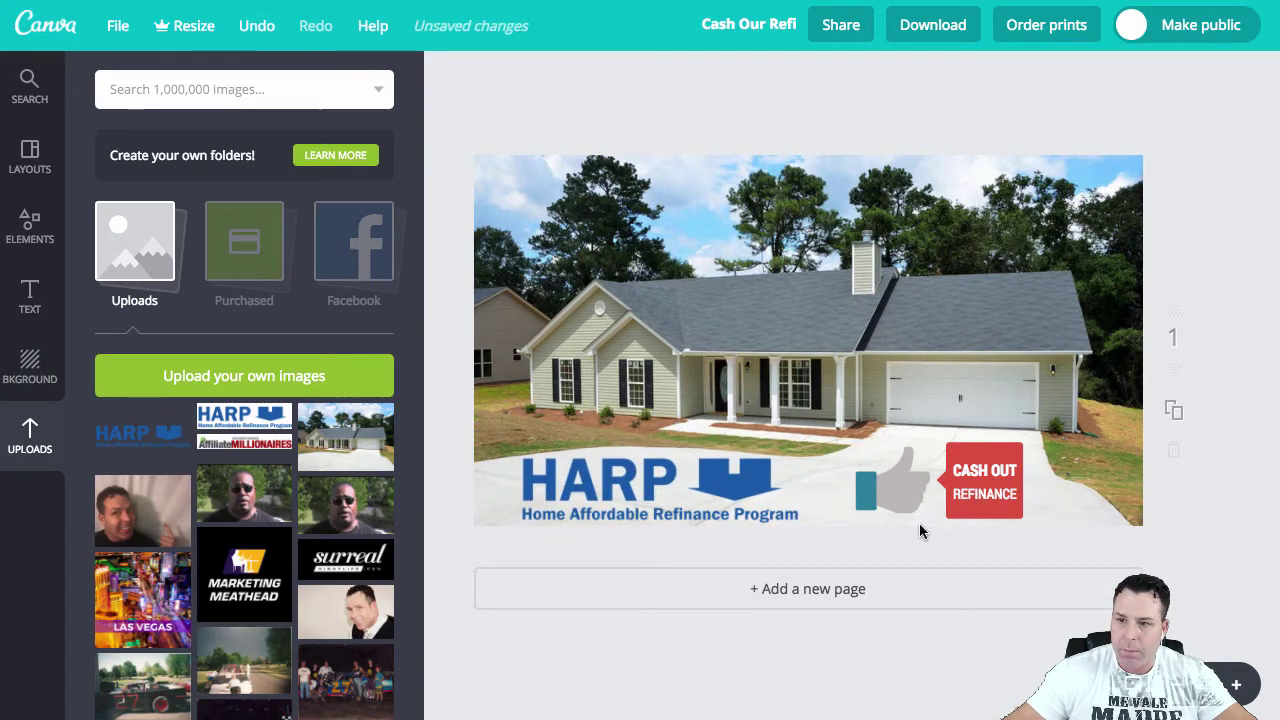
{"action": "left_click_drag", "start_coordinate": [946, 491], "coordinate": [943, 497]}
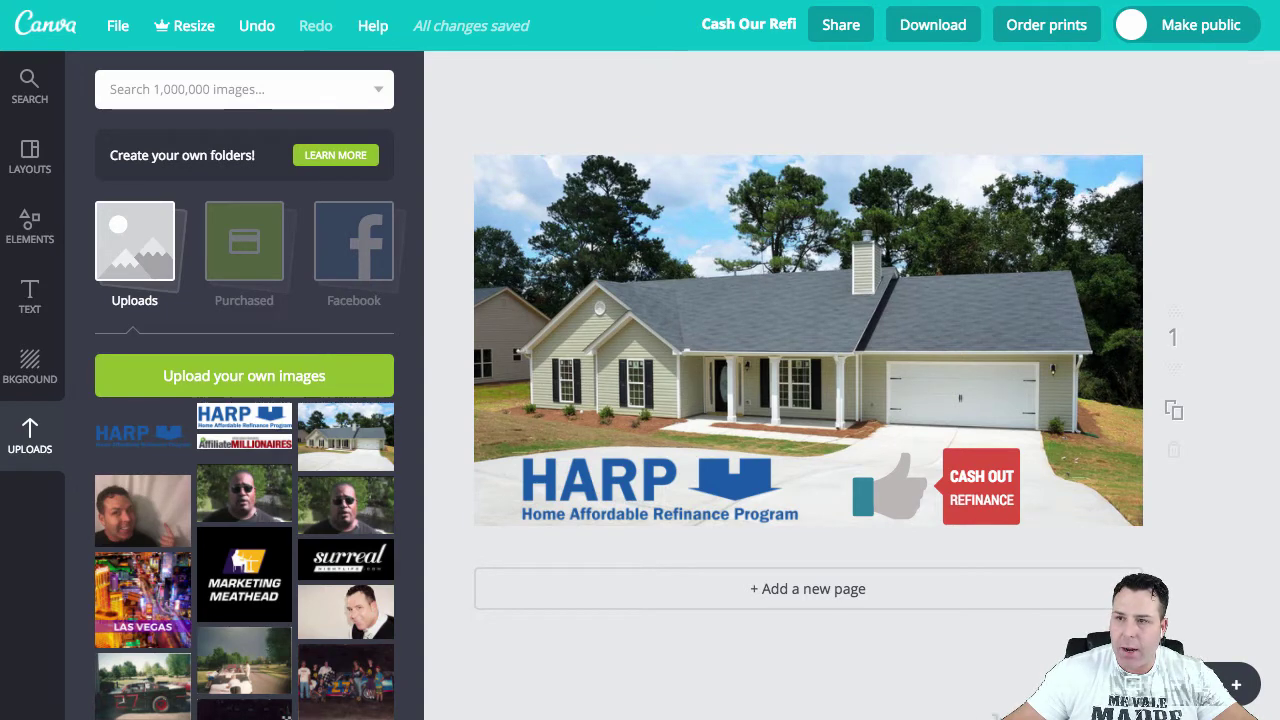
Switch to the Google Images browser tab, go to Facebook and start creating a new Page
{"action": "key", "text": "ctrl+Tab"}
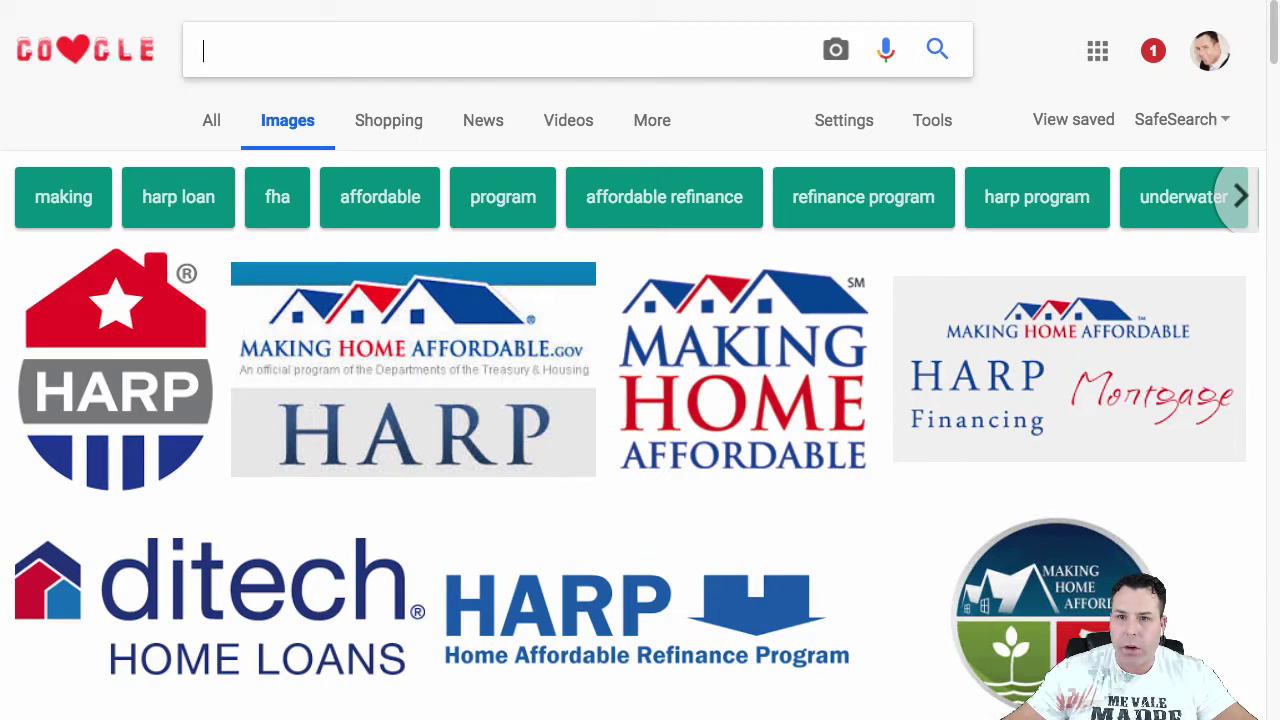
{"action": "key", "text": "ctrl+l"}
{"action": "type", "text": "f"}
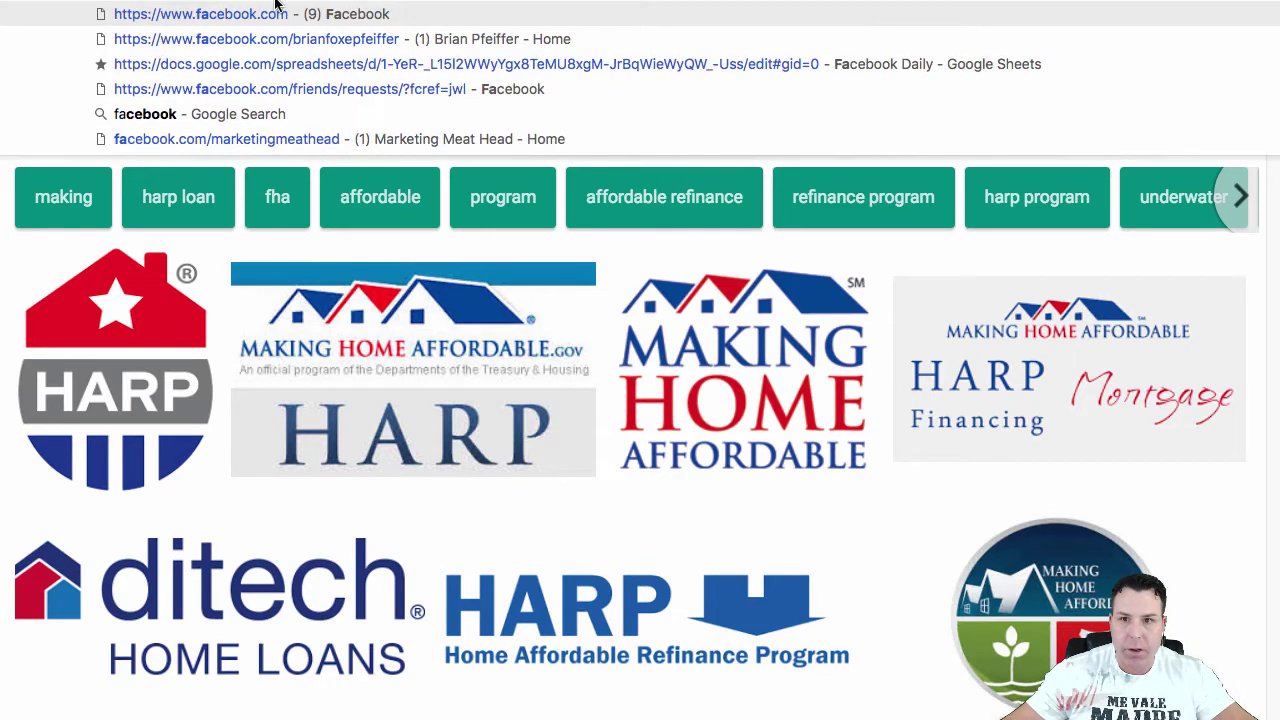
{"action": "key", "text": "Return"}
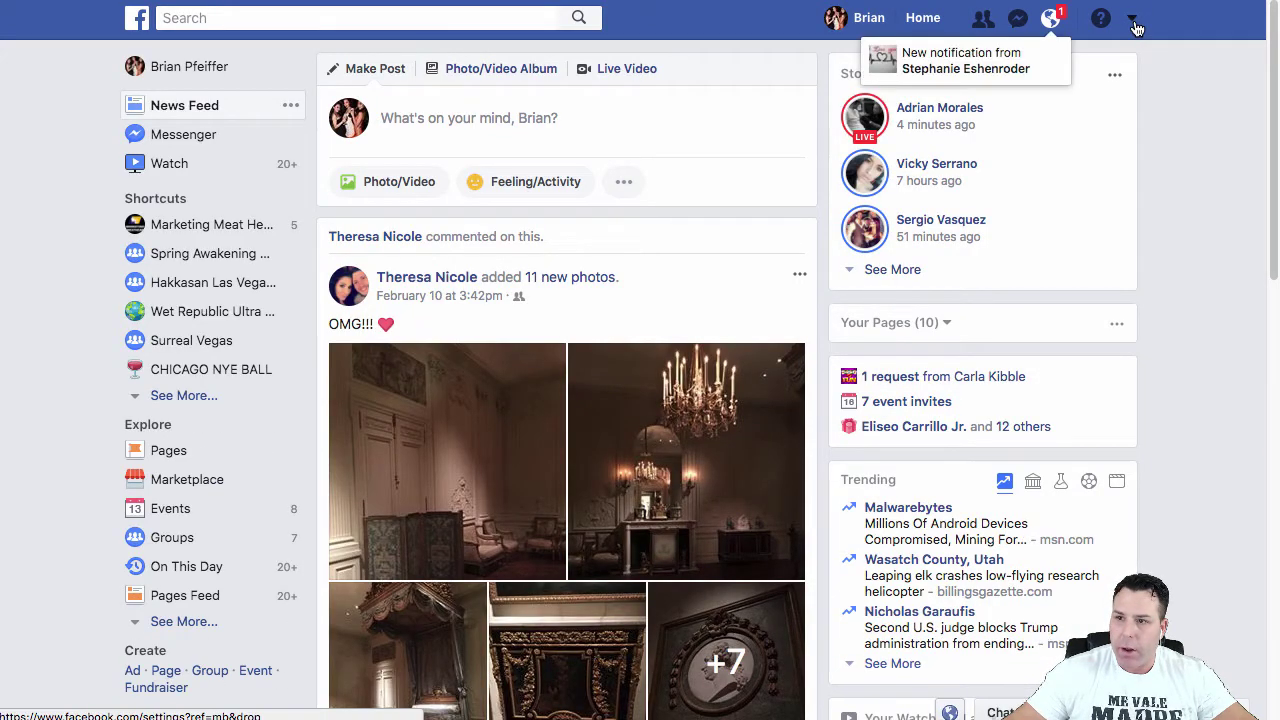
{"action": "left_click", "coordinate": [1135, 27]}
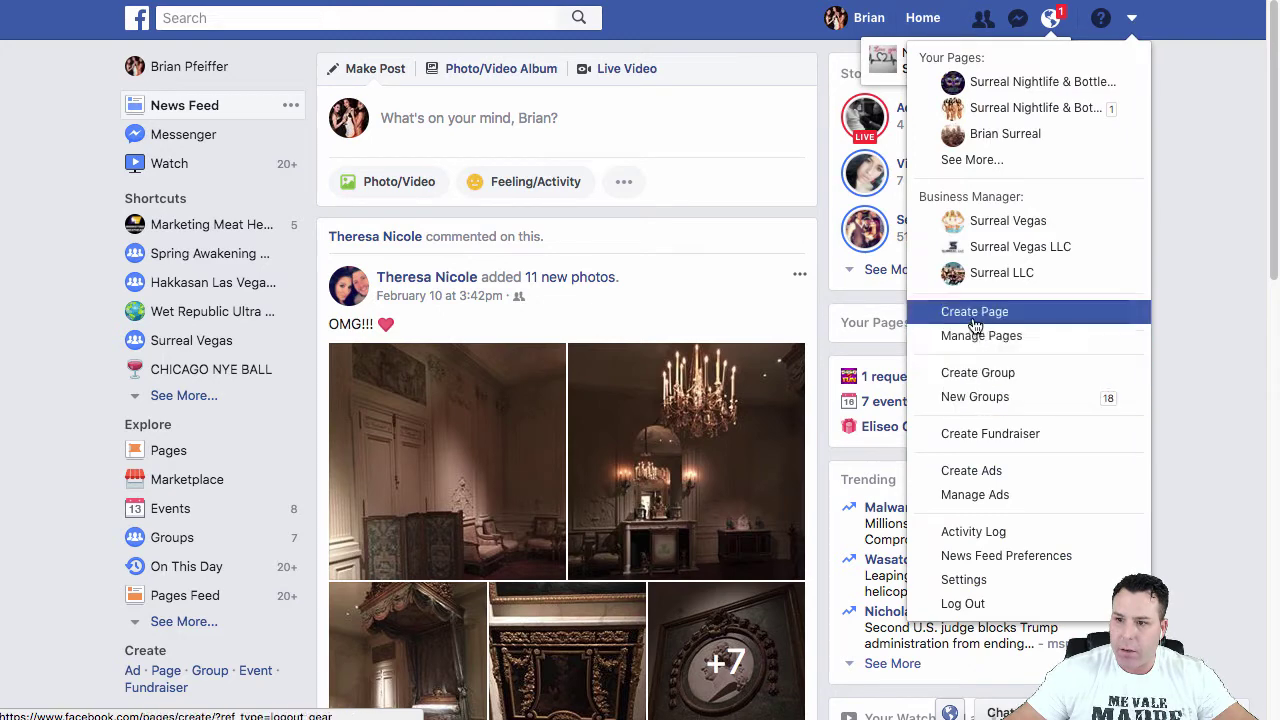
{"action": "left_click", "coordinate": [971, 311]}
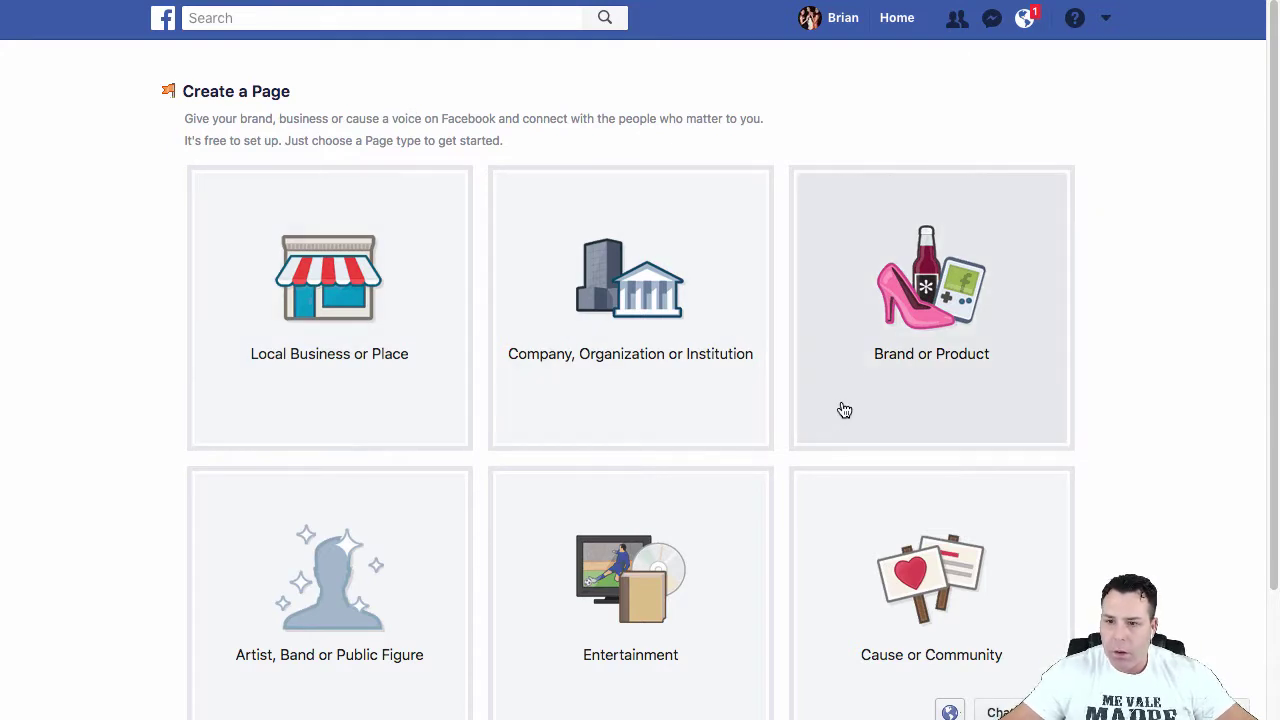
Choose the Company, Organization or Institution page type and set its category to Nonprofit Organization
{"action": "scroll", "coordinate": [835, 410], "scroll_direction": "down", "scroll_amount": 2}
{"action": "scroll", "coordinate": [823, 414], "scroll_direction": "up", "scroll_amount": 1}
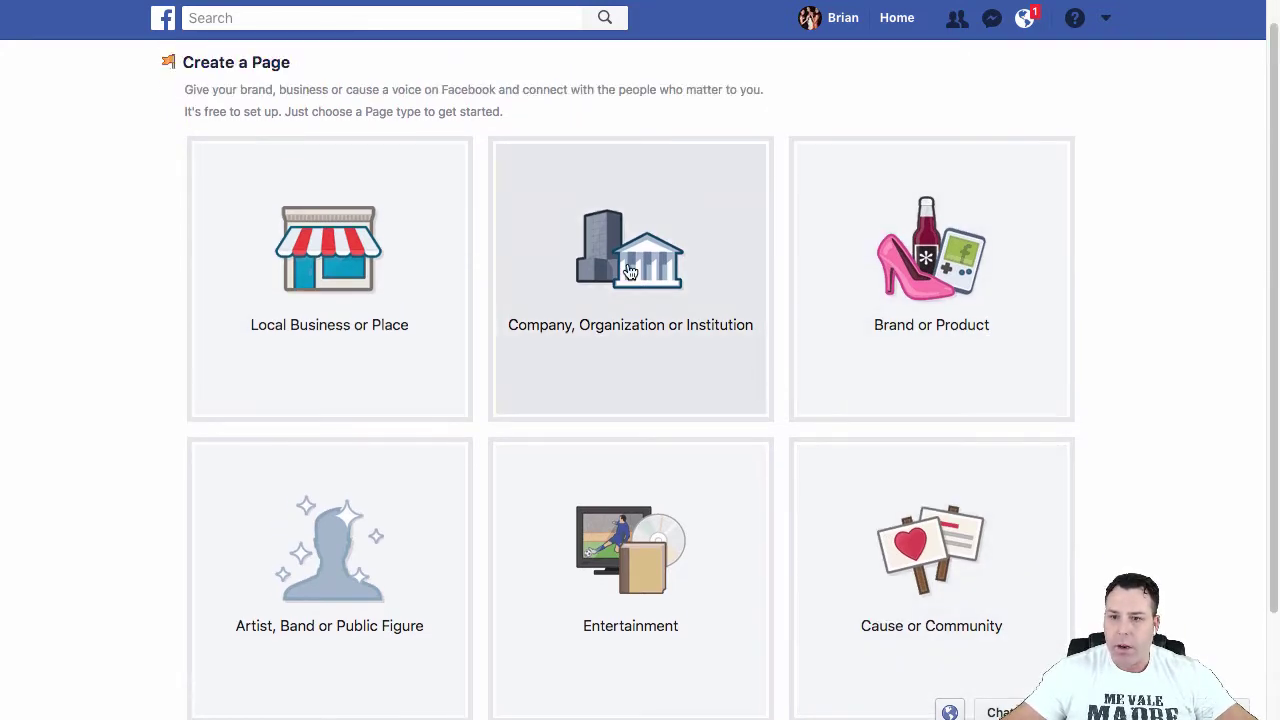
{"action": "left_click", "coordinate": [624, 278]}
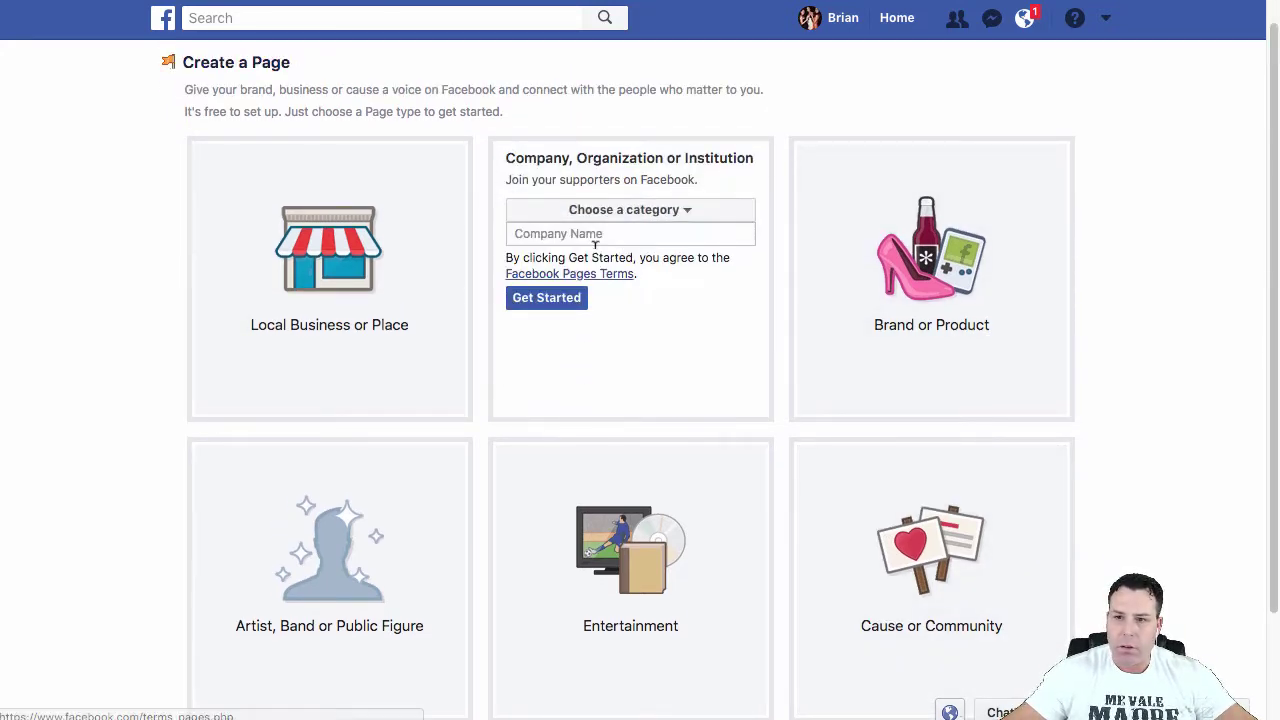
{"action": "left_click", "coordinate": [565, 230]}
{"action": "left_click", "coordinate": [657, 210]}
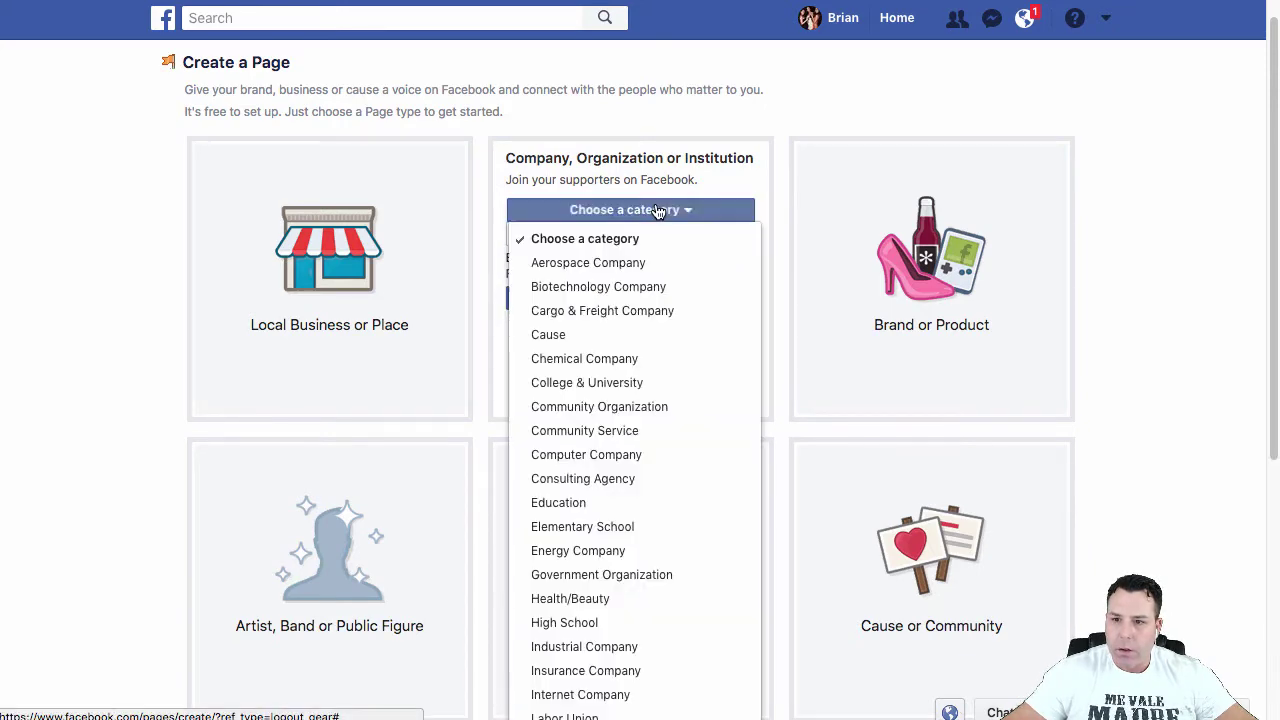
{"action": "scroll", "coordinate": [600, 390], "scroll_direction": "down", "scroll_amount": 1}
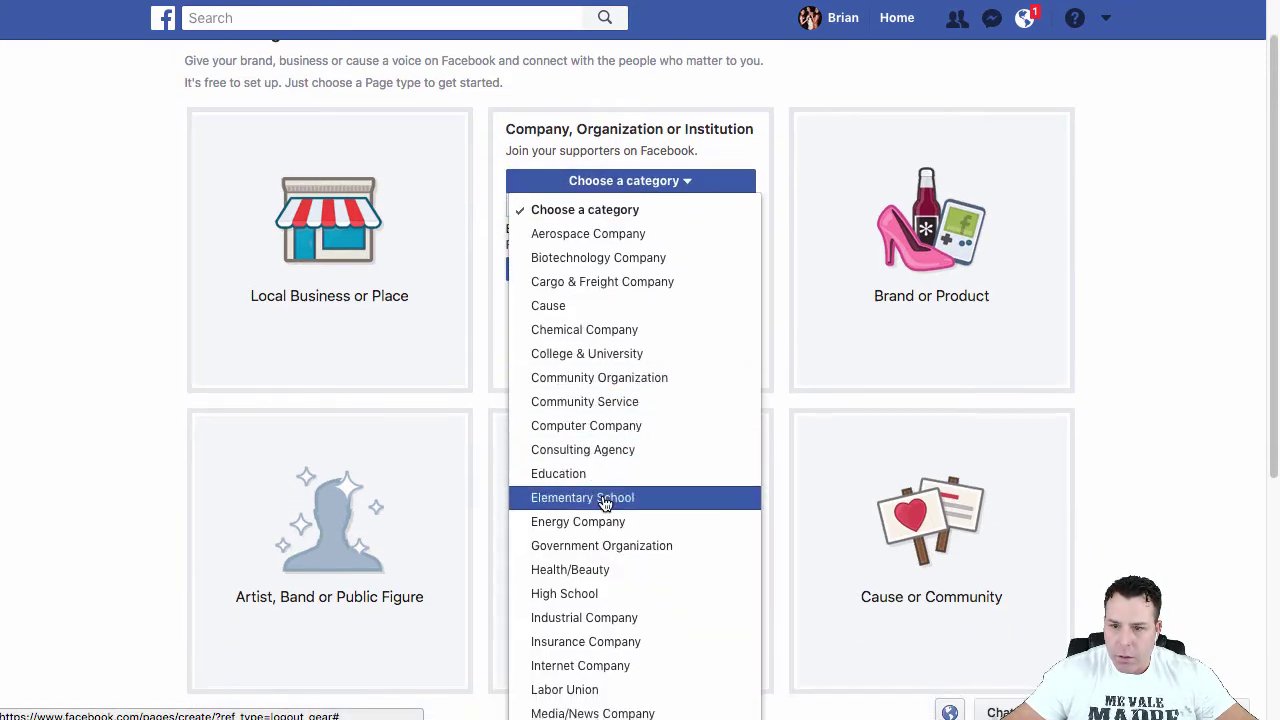
{"action": "scroll", "coordinate": [606, 517], "scroll_direction": "down", "scroll_amount": 4}
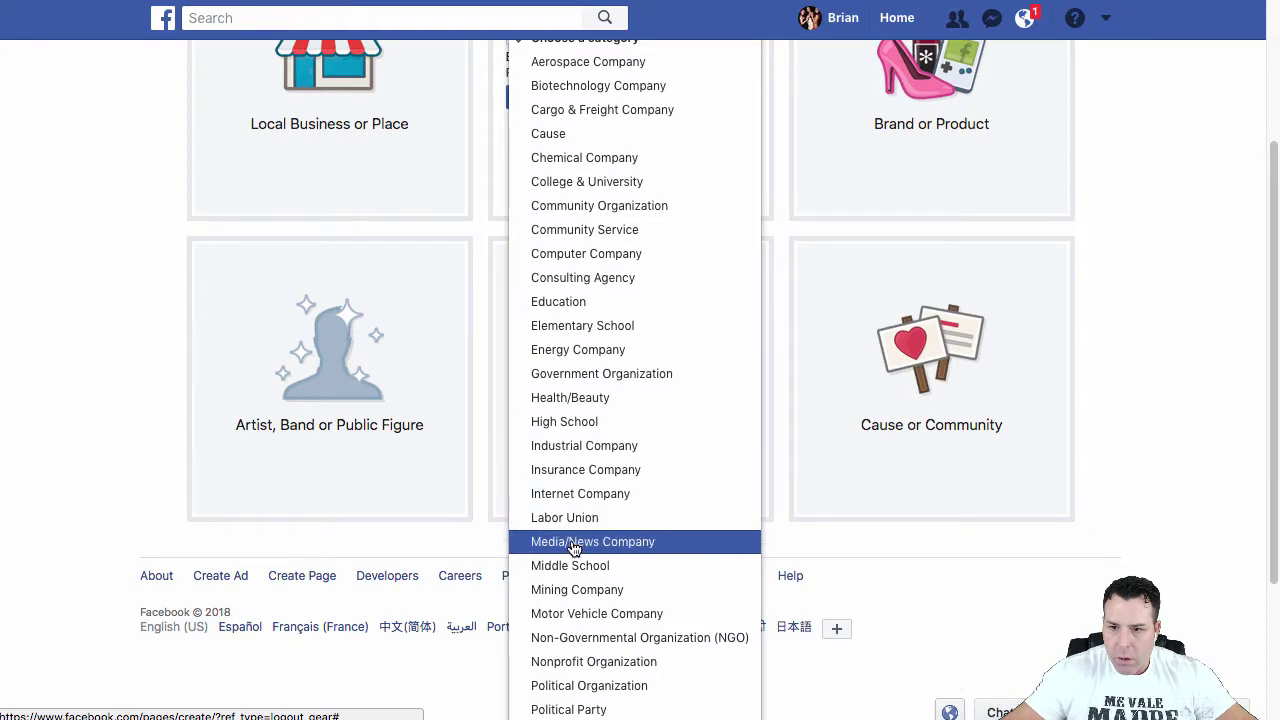
{"action": "scroll", "coordinate": [586, 600], "scroll_direction": "down", "scroll_amount": 1}
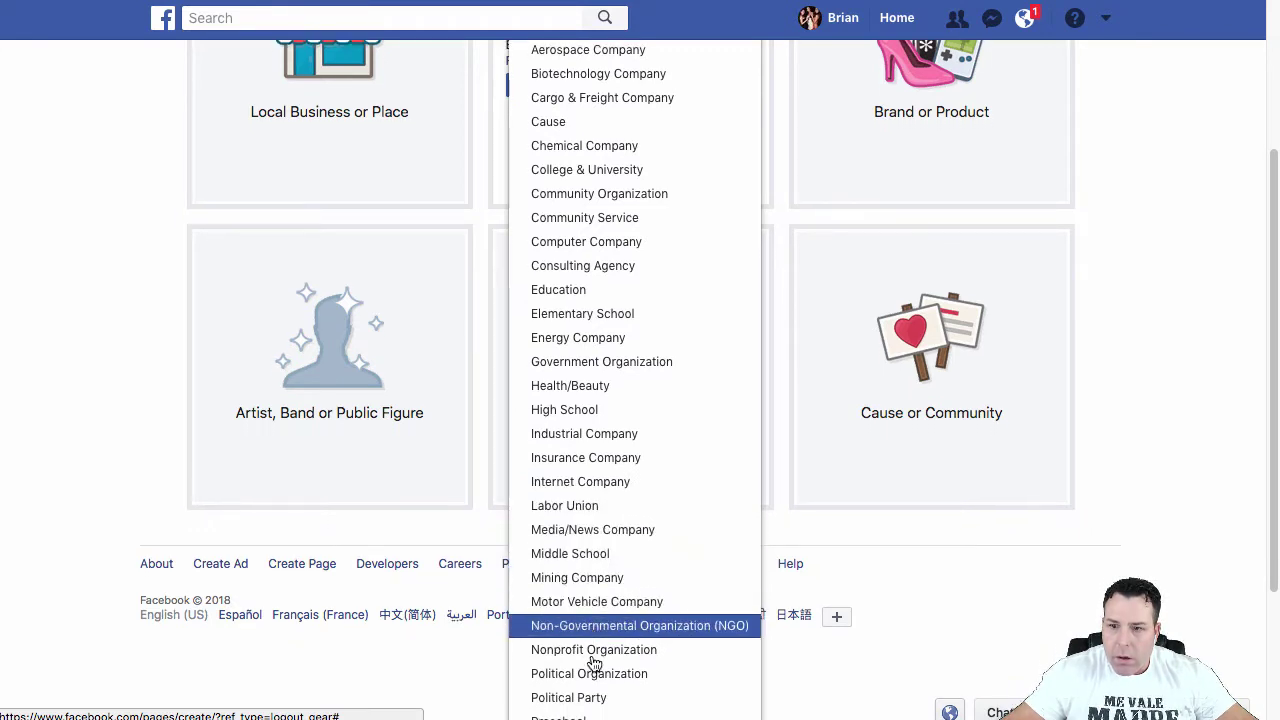
{"action": "scroll", "coordinate": [600, 651], "scroll_direction": "down", "scroll_amount": 1}
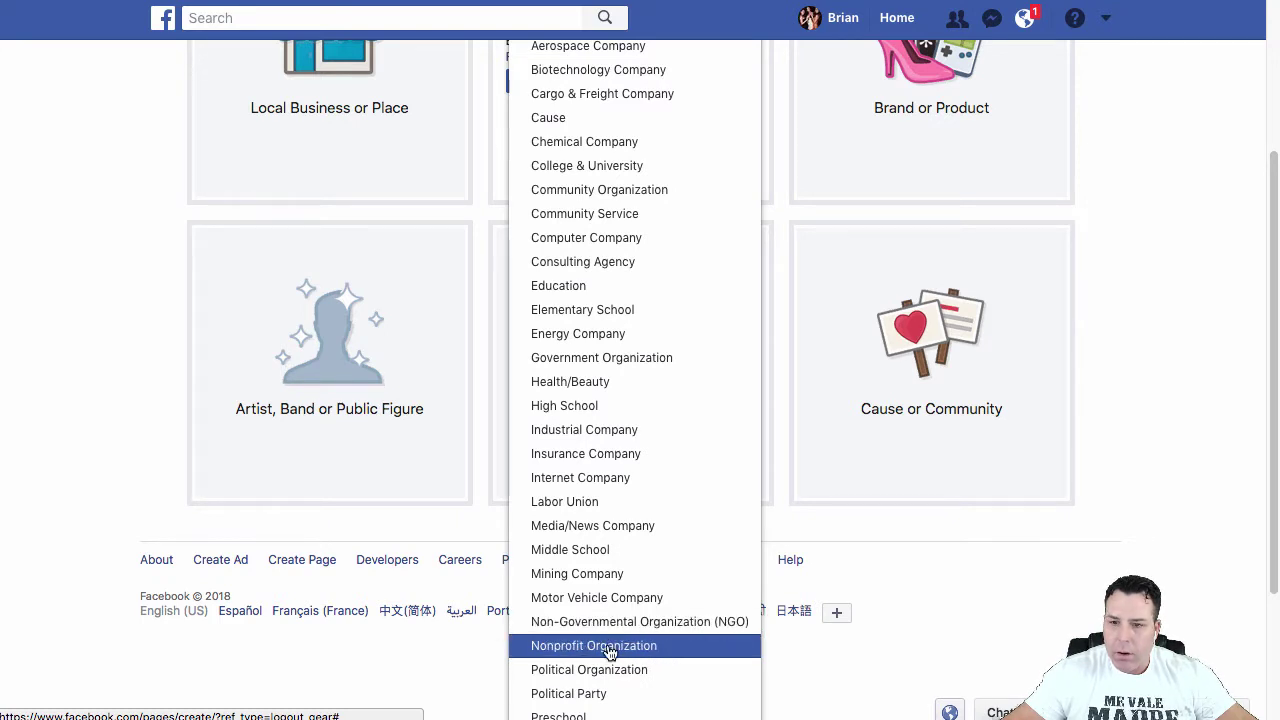
{"action": "scroll", "coordinate": [610, 651], "scroll_direction": "down", "scroll_amount": 3}
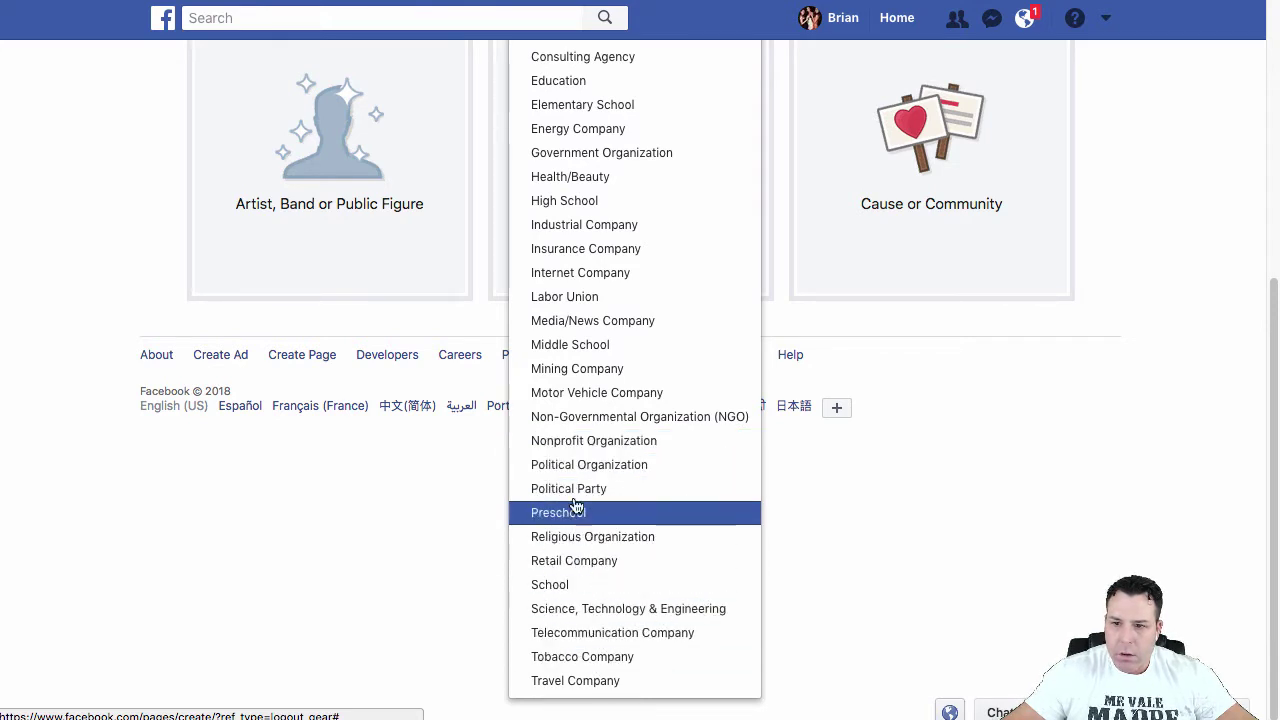
{"action": "left_click", "coordinate": [584, 446]}
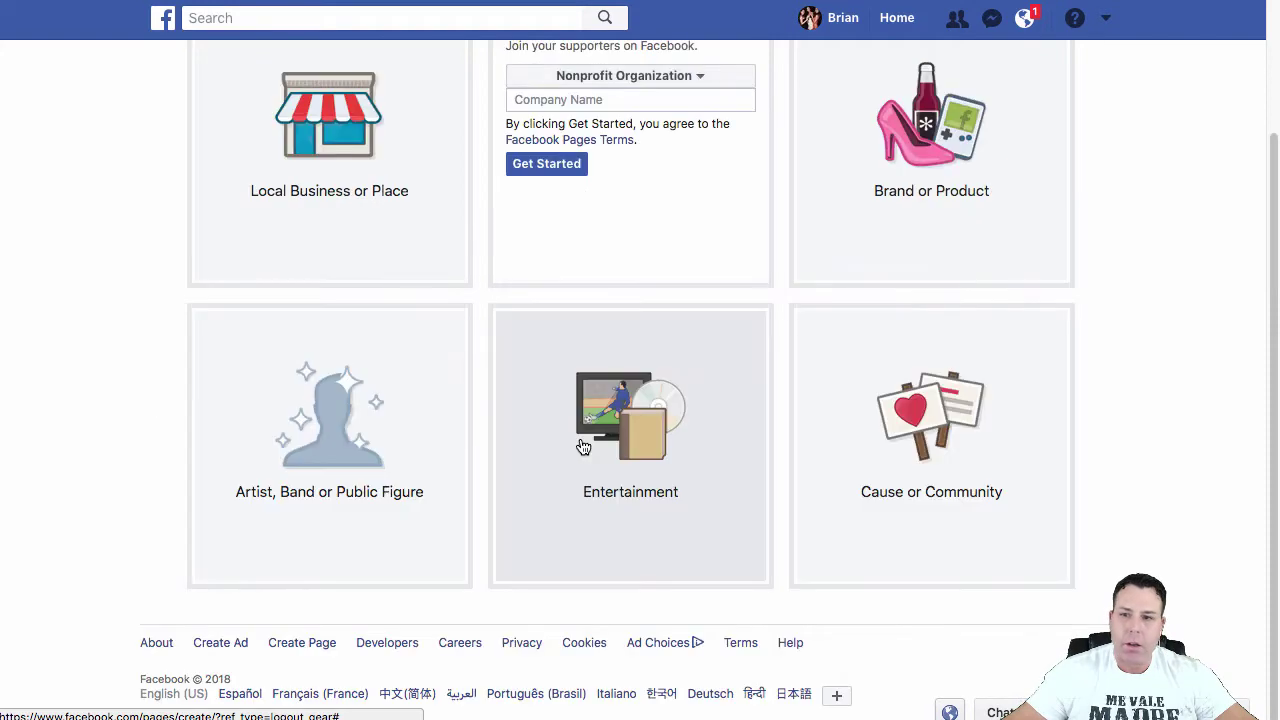
Name the page Budget Refinance Club and create it
{"action": "left_click", "coordinate": [592, 98]}
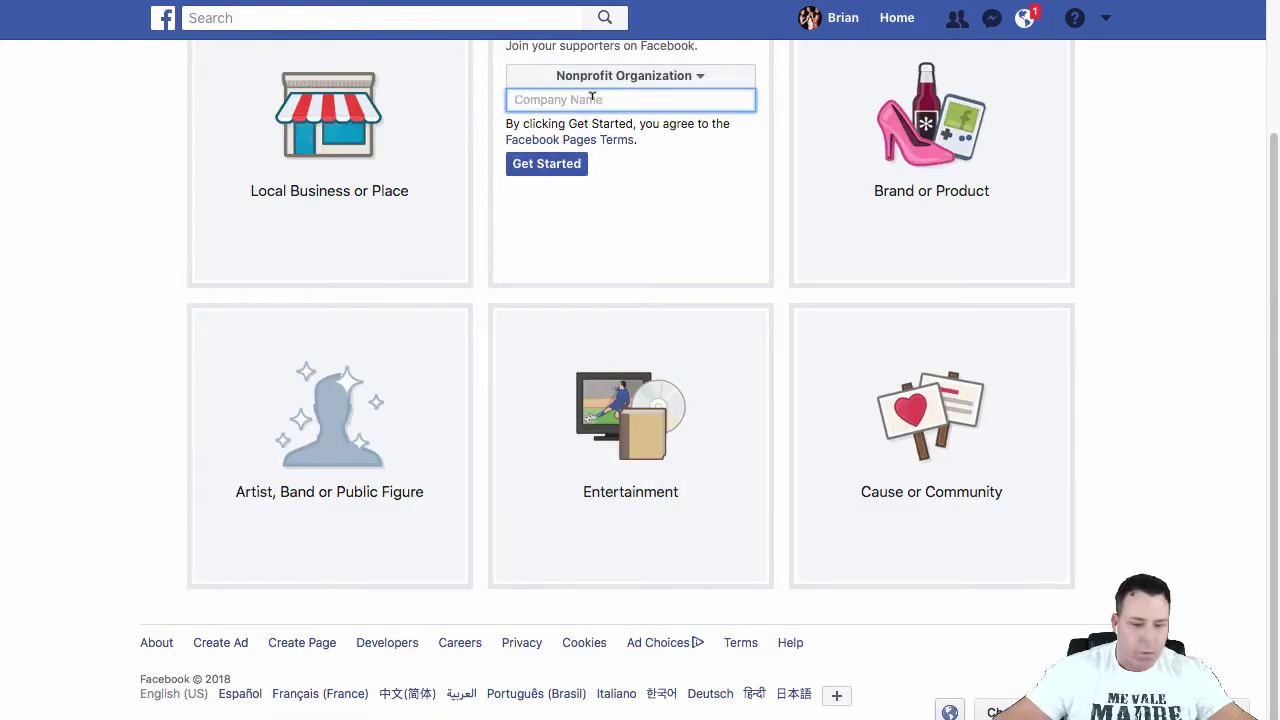
{"action": "type", "text": "Budget Refinance Club"}
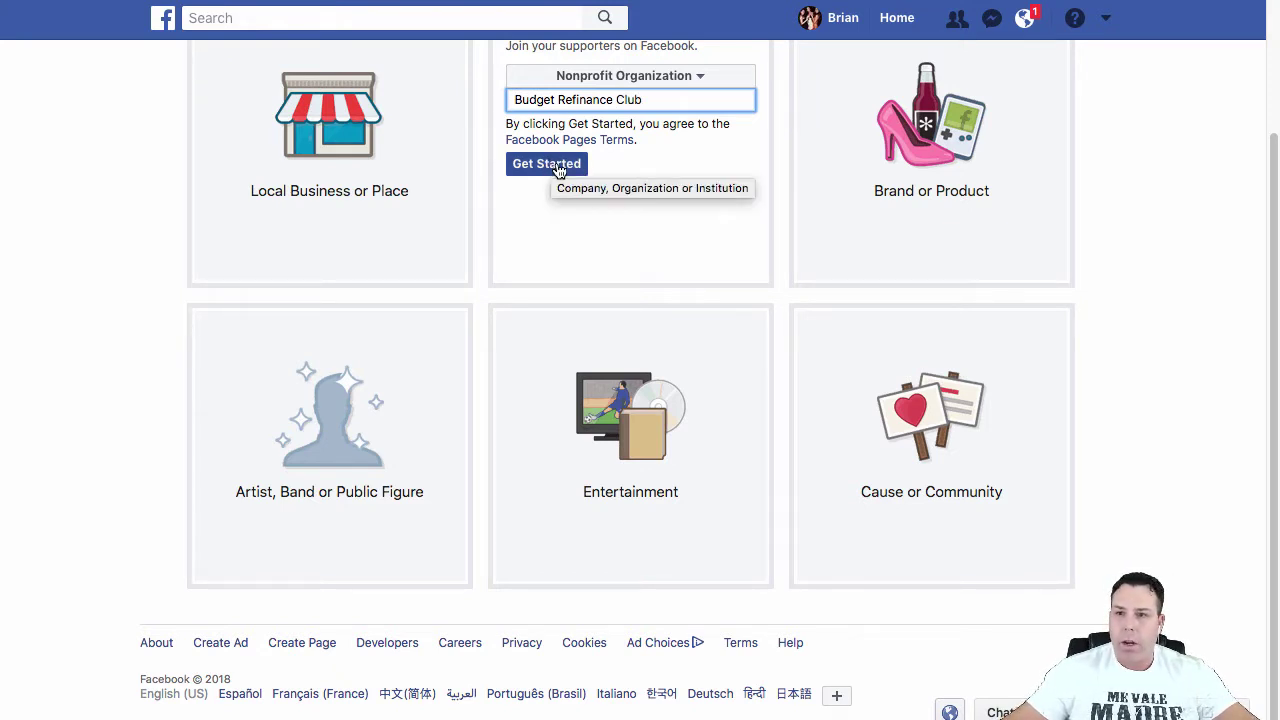
{"action": "left_click", "coordinate": [558, 168]}
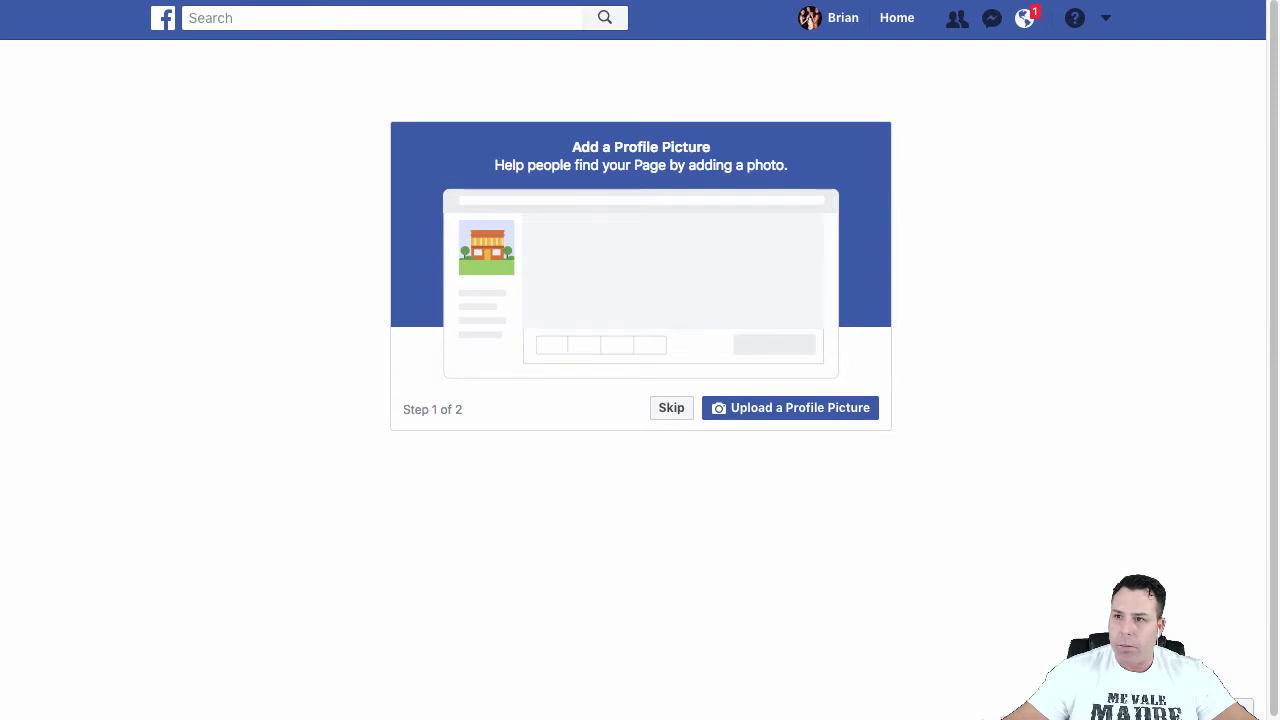
Search Google for "Girl looking up Image" in a new browser tab
{"action": "key", "text": "ctrl+t"}
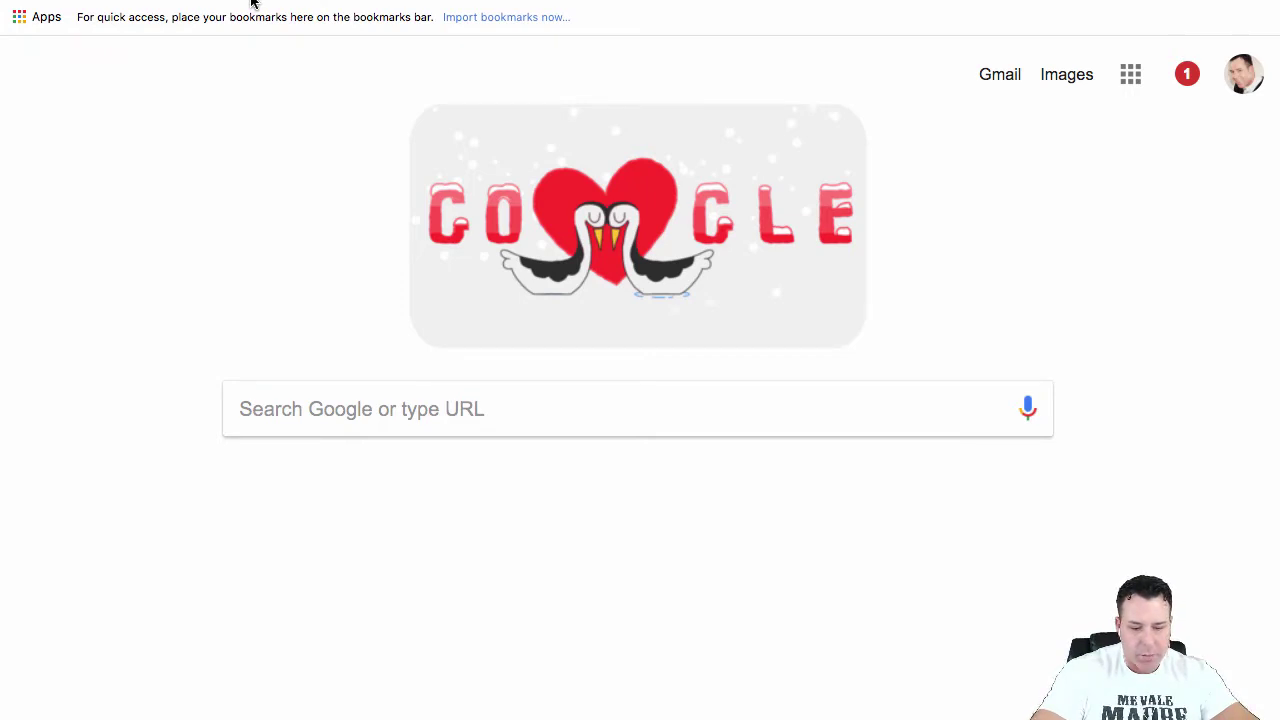
{"action": "type", "text": "Gir"}
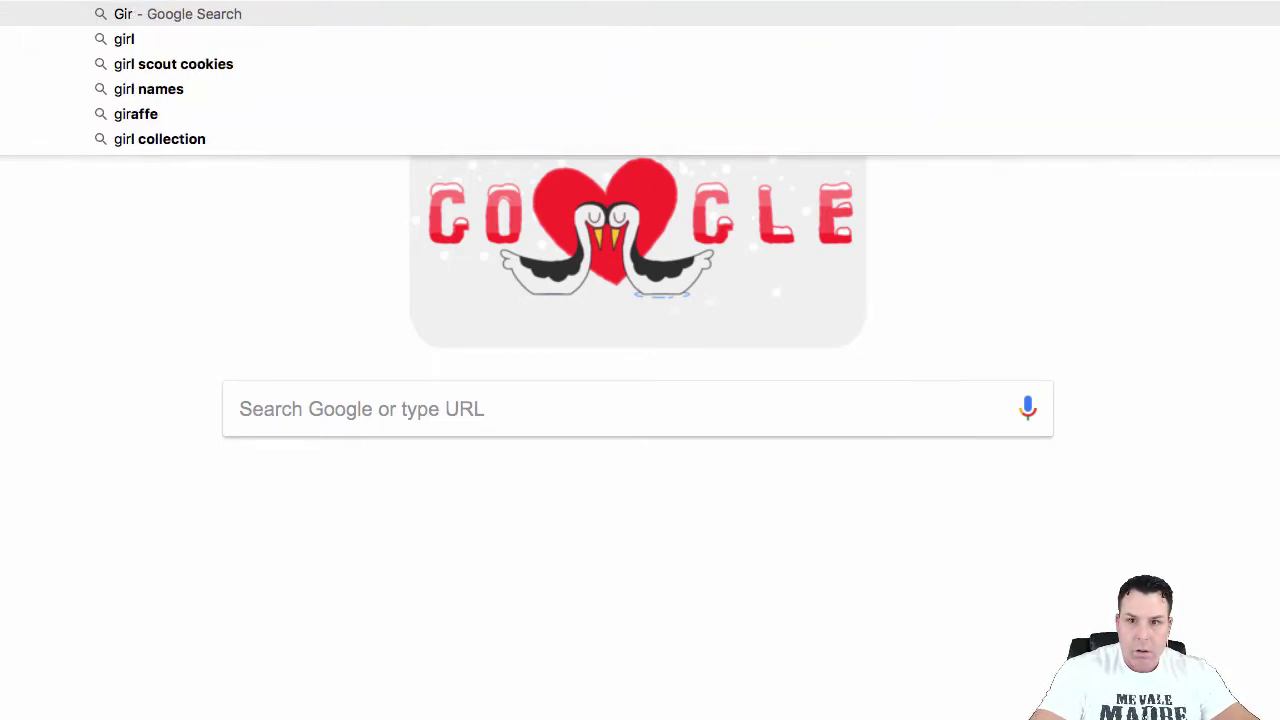
{"action": "type", "text": "l Lo"}
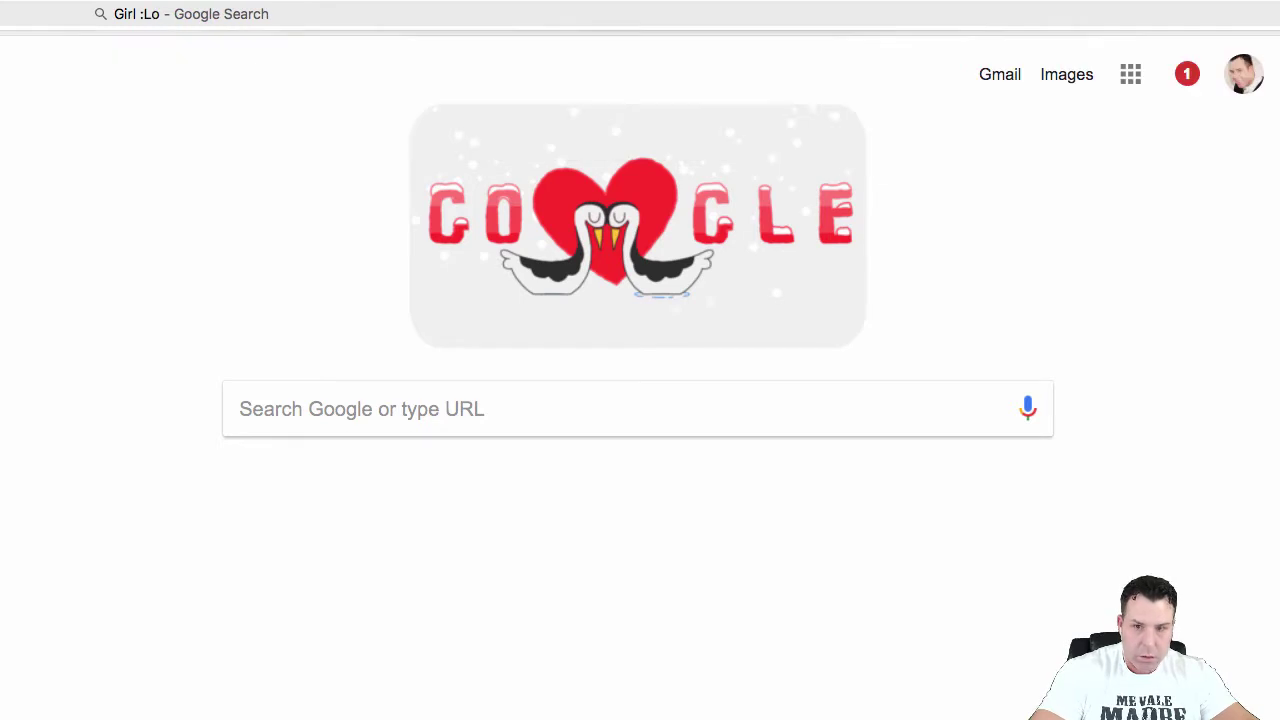
{"action": "key", "text": "BackSpace"}
{"action": "key", "text": "BackSpace"}
{"action": "key", "text": "BackSpace"}
{"action": "type", "text": "looking"}
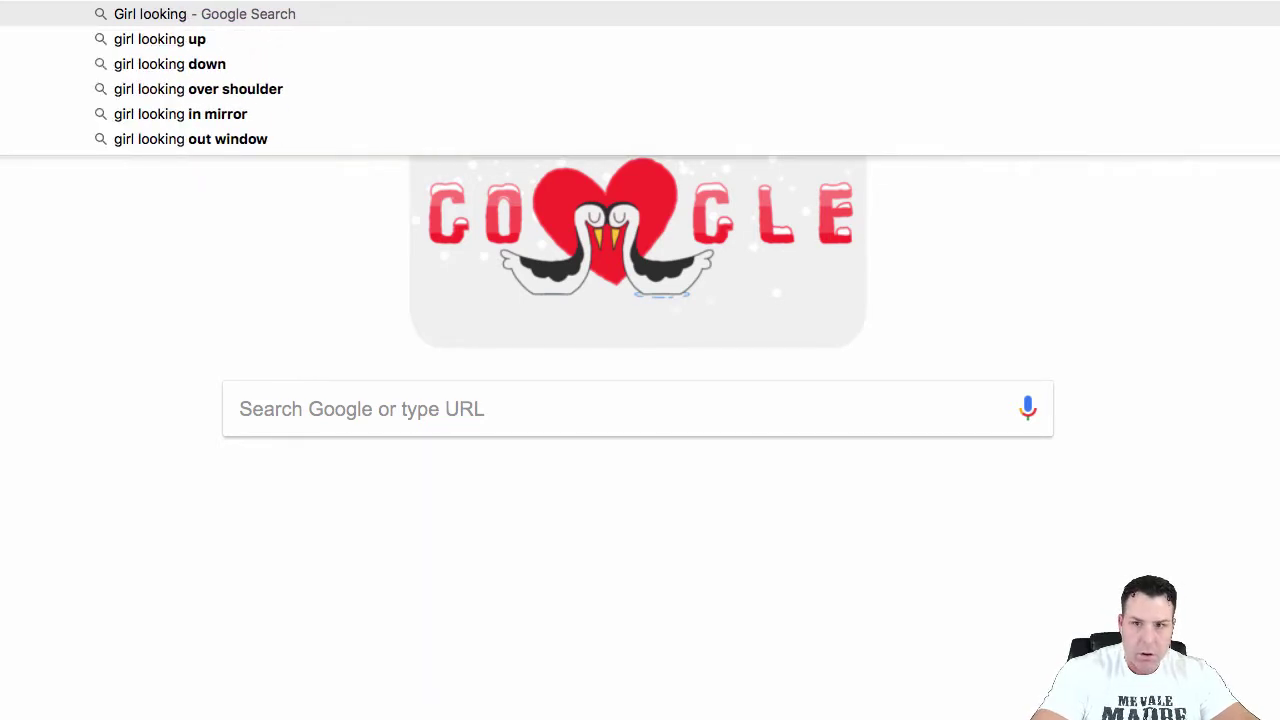
{"action": "type", "text": " up Imag"}
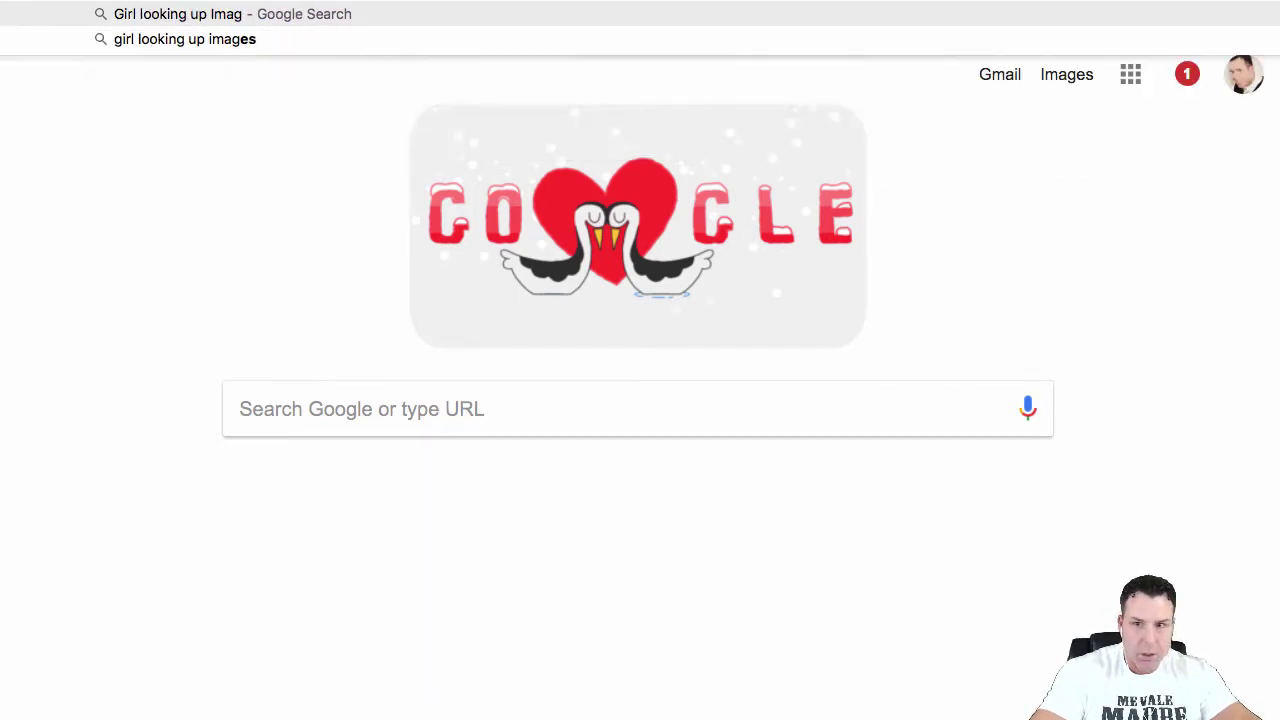
{"action": "key", "text": "BackSpace"}
{"action": "key", "text": "BackSpace"}
{"action": "type", "text": "age"}
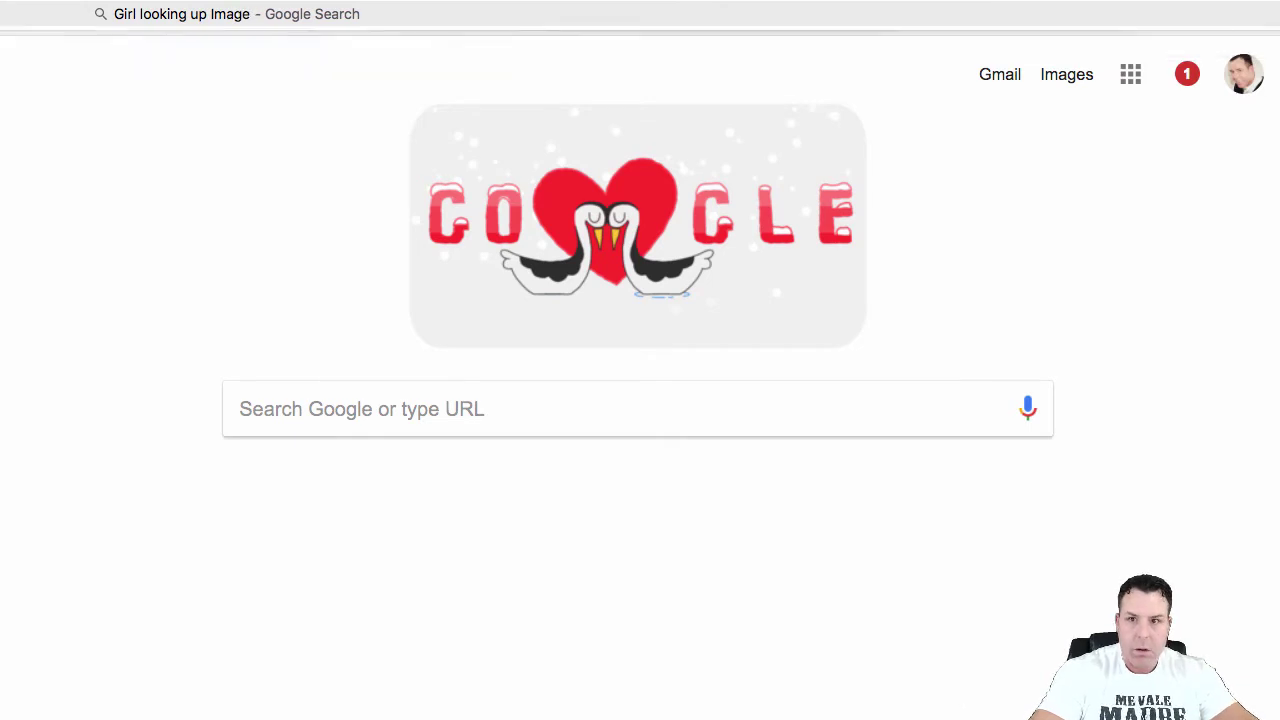
{"action": "key", "text": "Return"}
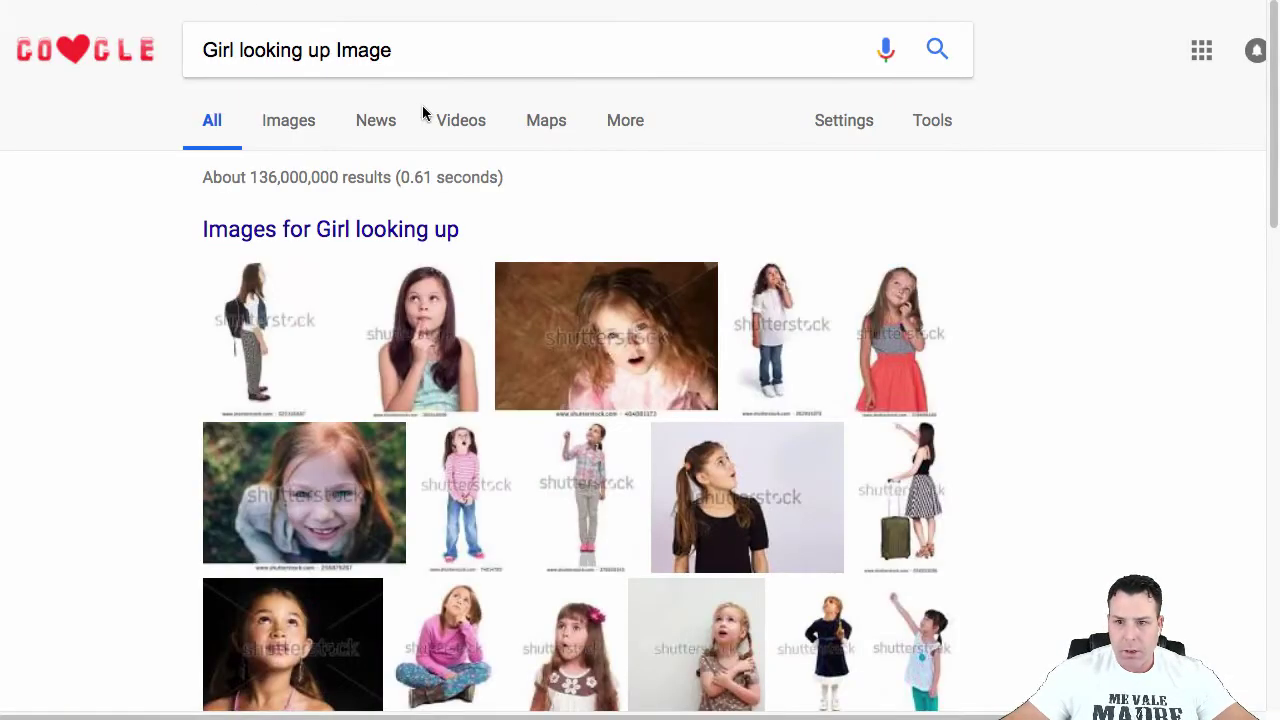
Show the image results for the search and limit their usage rights to Labeled for reuse
{"action": "scroll", "coordinate": [662, 415], "scroll_direction": "down", "scroll_amount": 3}
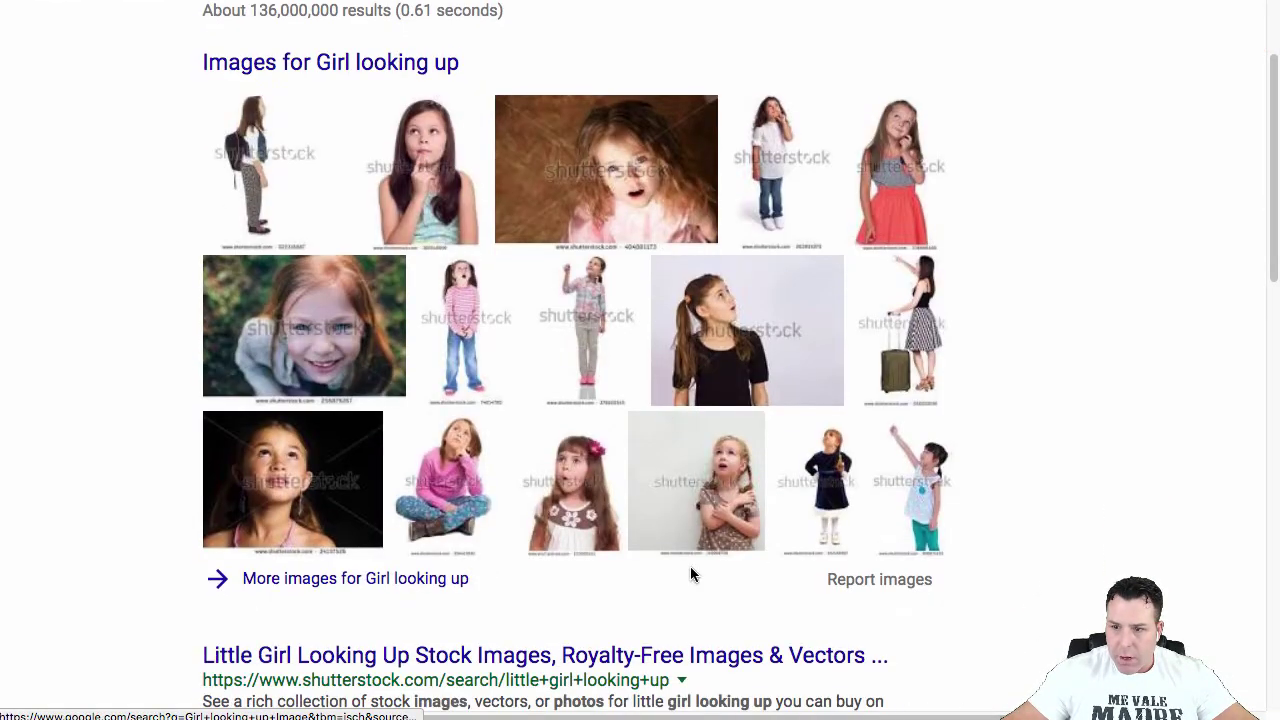
{"action": "scroll", "coordinate": [690, 575], "scroll_direction": "up", "scroll_amount": 3}
{"action": "left_click", "coordinate": [286, 121]}
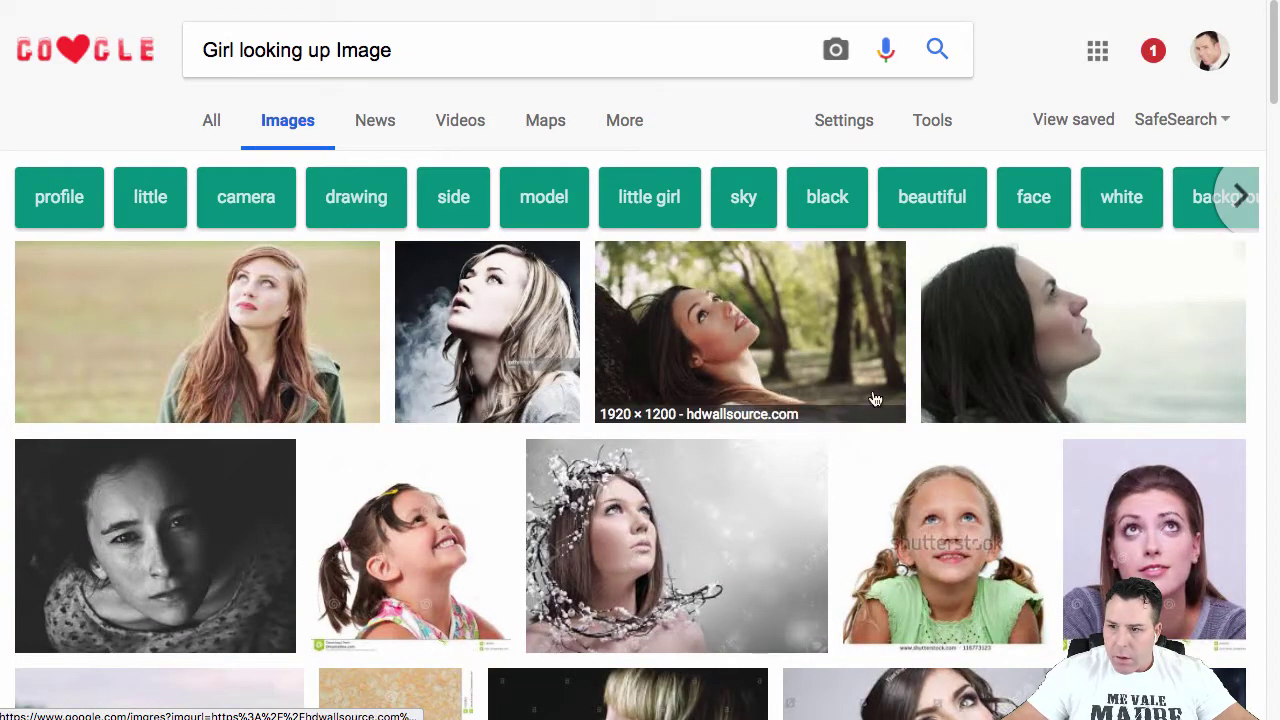
{"action": "scroll", "coordinate": [875, 399], "scroll_direction": "down", "scroll_amount": 3}
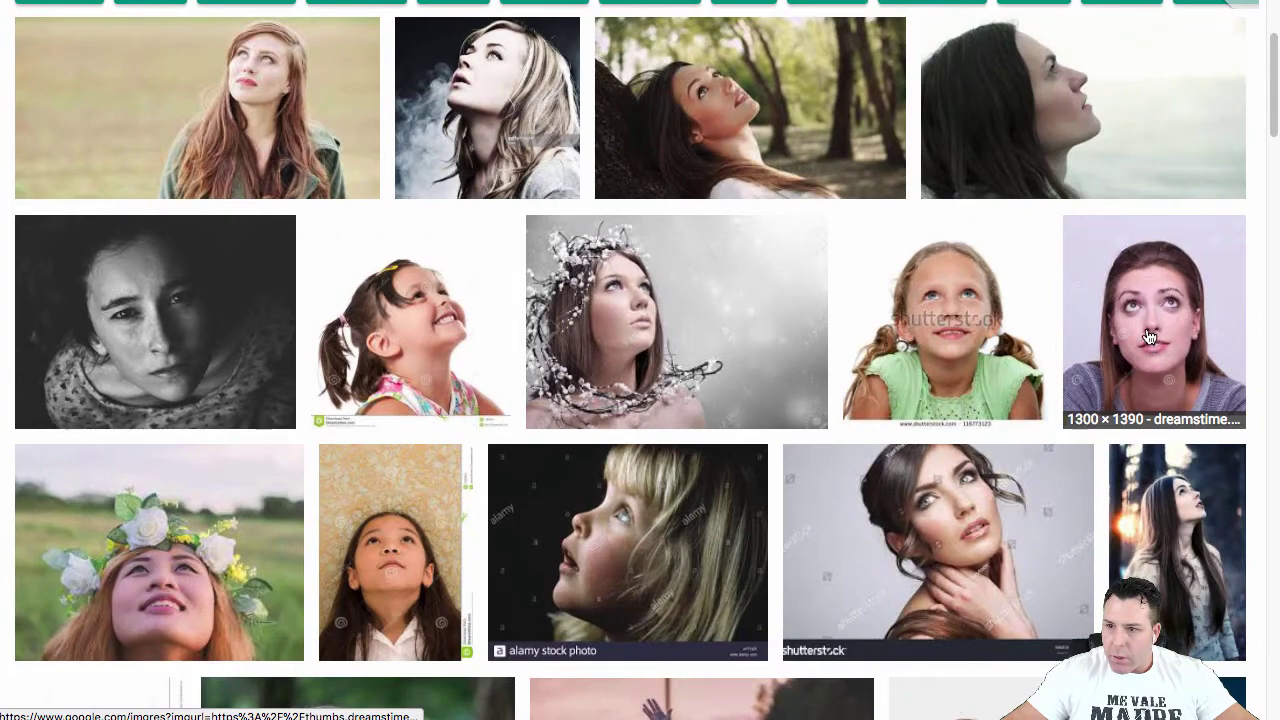
{"action": "scroll", "coordinate": [1108, 390], "scroll_direction": "down", "scroll_amount": 3}
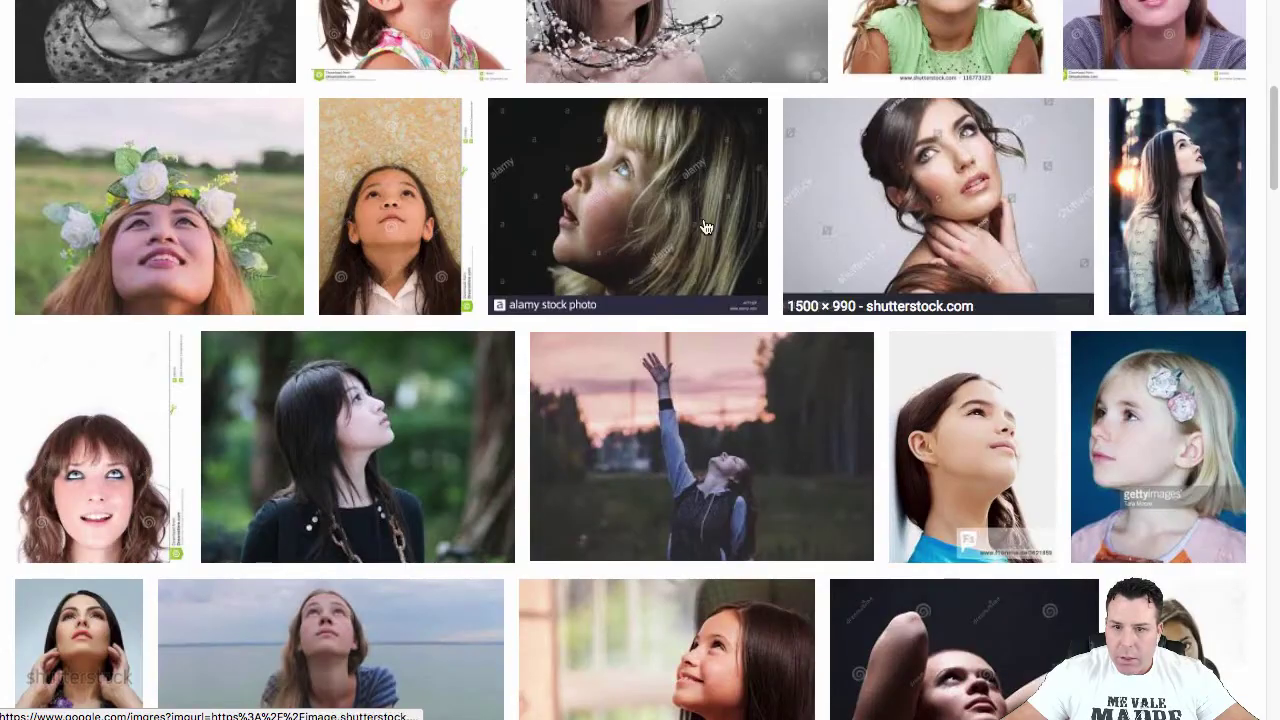
{"action": "scroll", "coordinate": [606, 370], "scroll_direction": "up", "scroll_amount": 5}
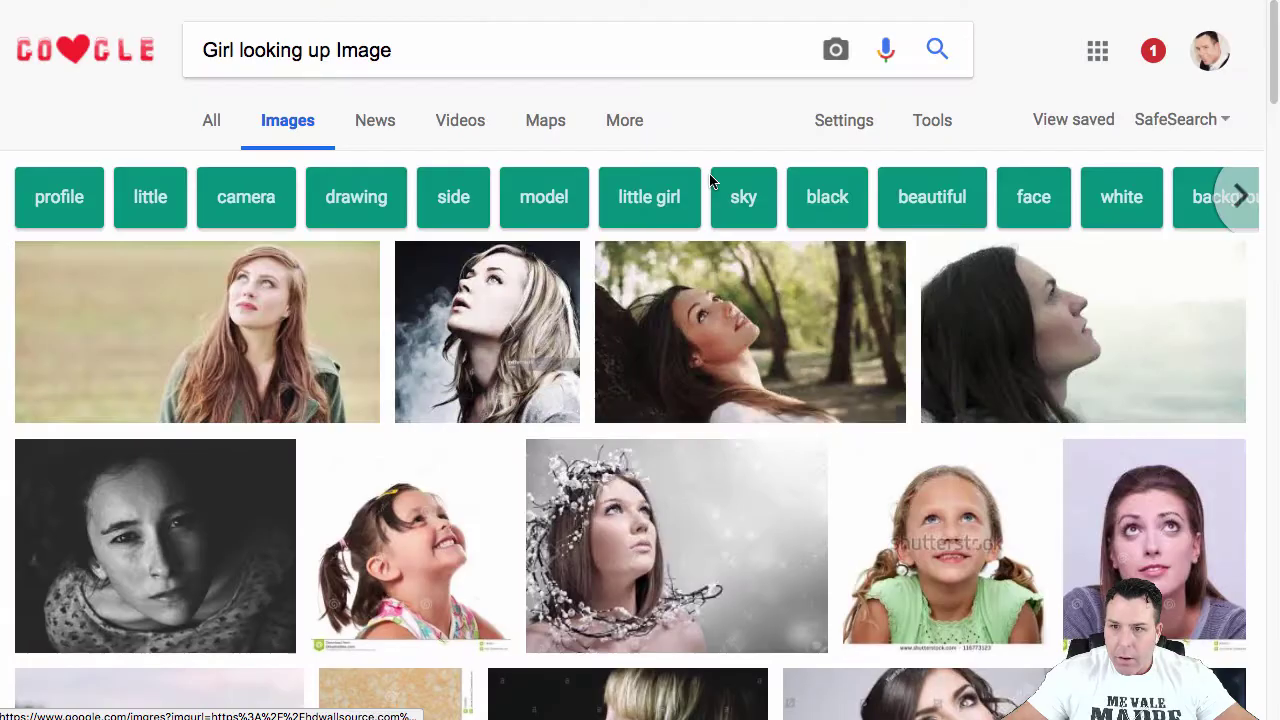
{"action": "left_click", "coordinate": [940, 122]}
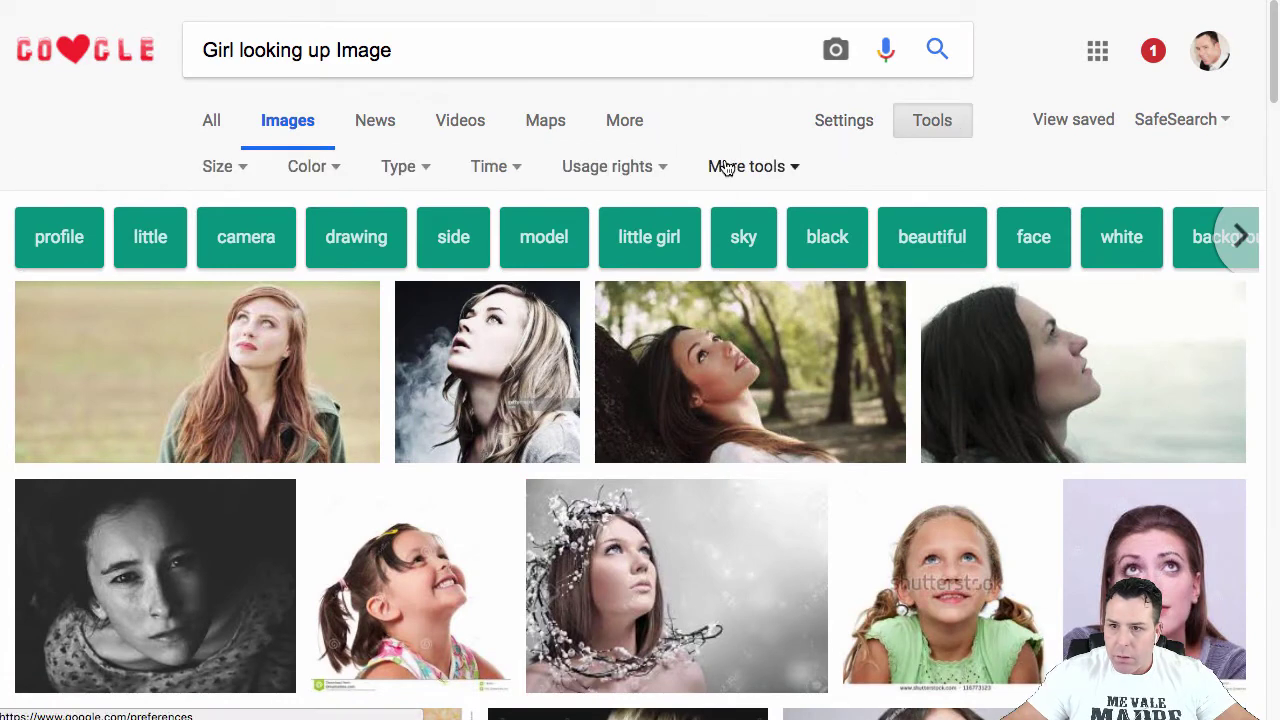
{"action": "left_click", "coordinate": [634, 168]}
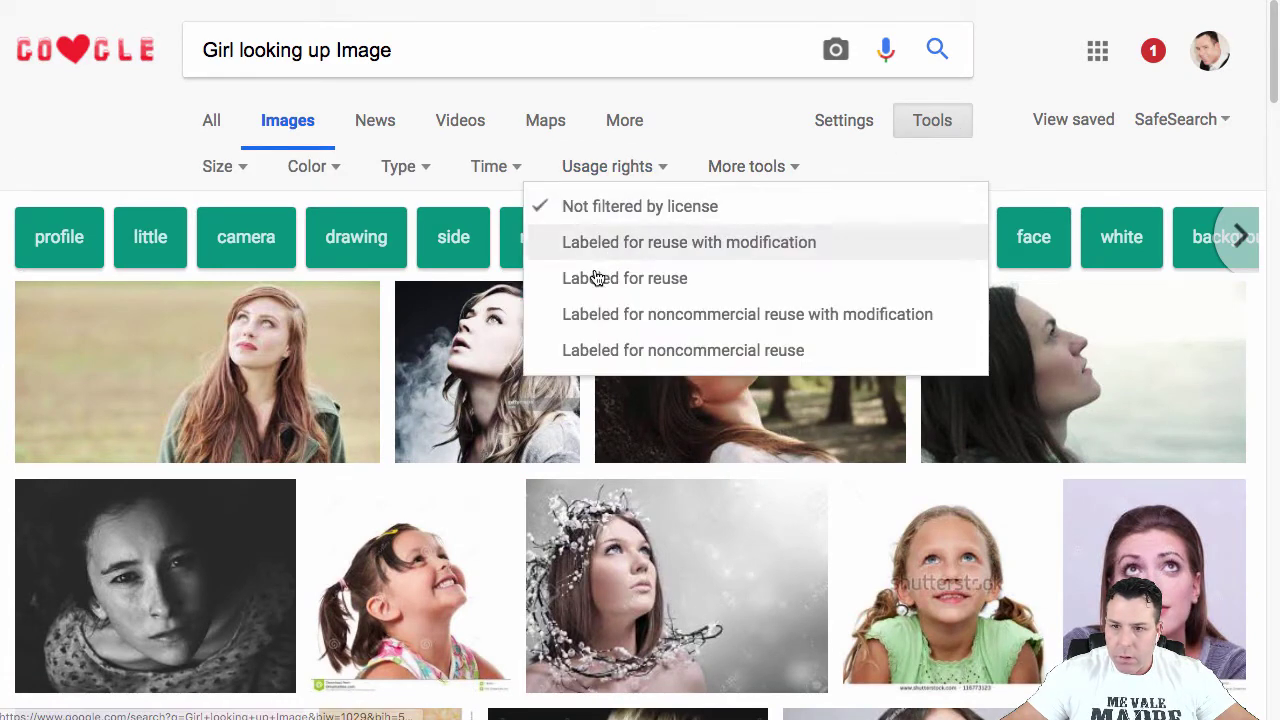
{"action": "left_click", "coordinate": [690, 285]}
Look through the reusable images for a photo that suits the page's profile picture
{"action": "scroll", "coordinate": [770, 306], "scroll_direction": "down", "scroll_amount": 13}
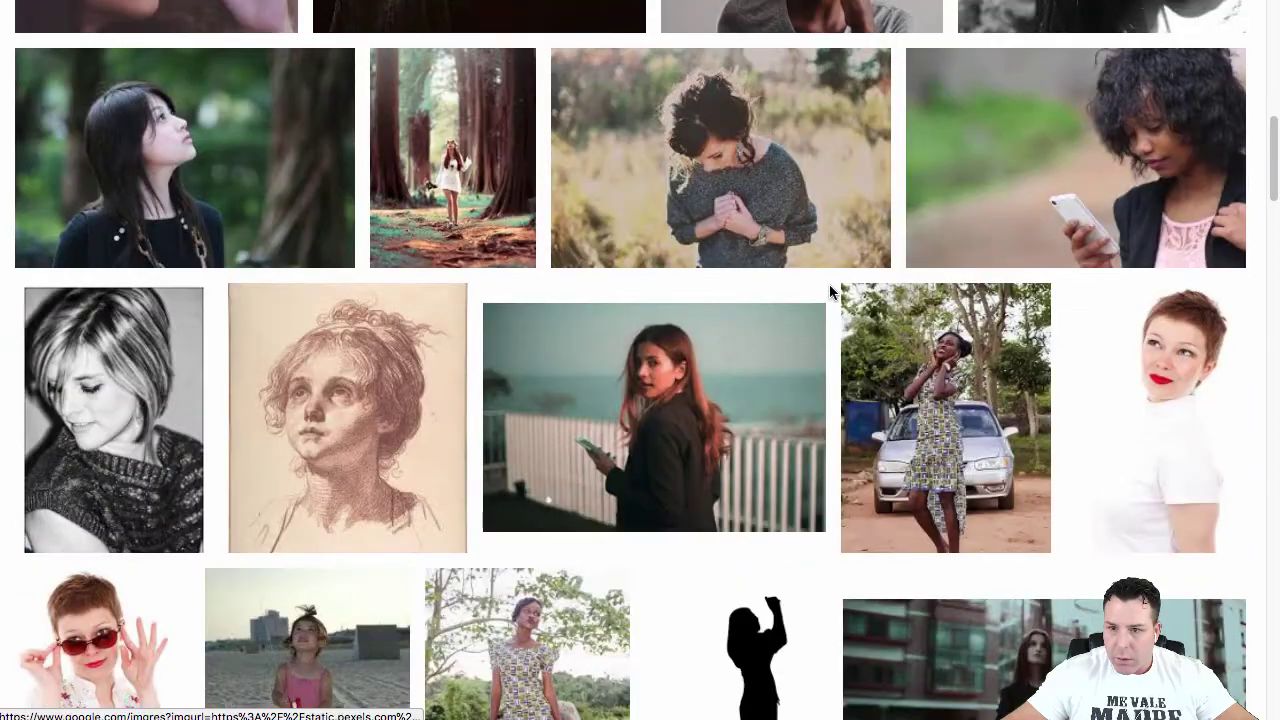
{"action": "scroll", "coordinate": [830, 288], "scroll_direction": "down", "scroll_amount": 6}
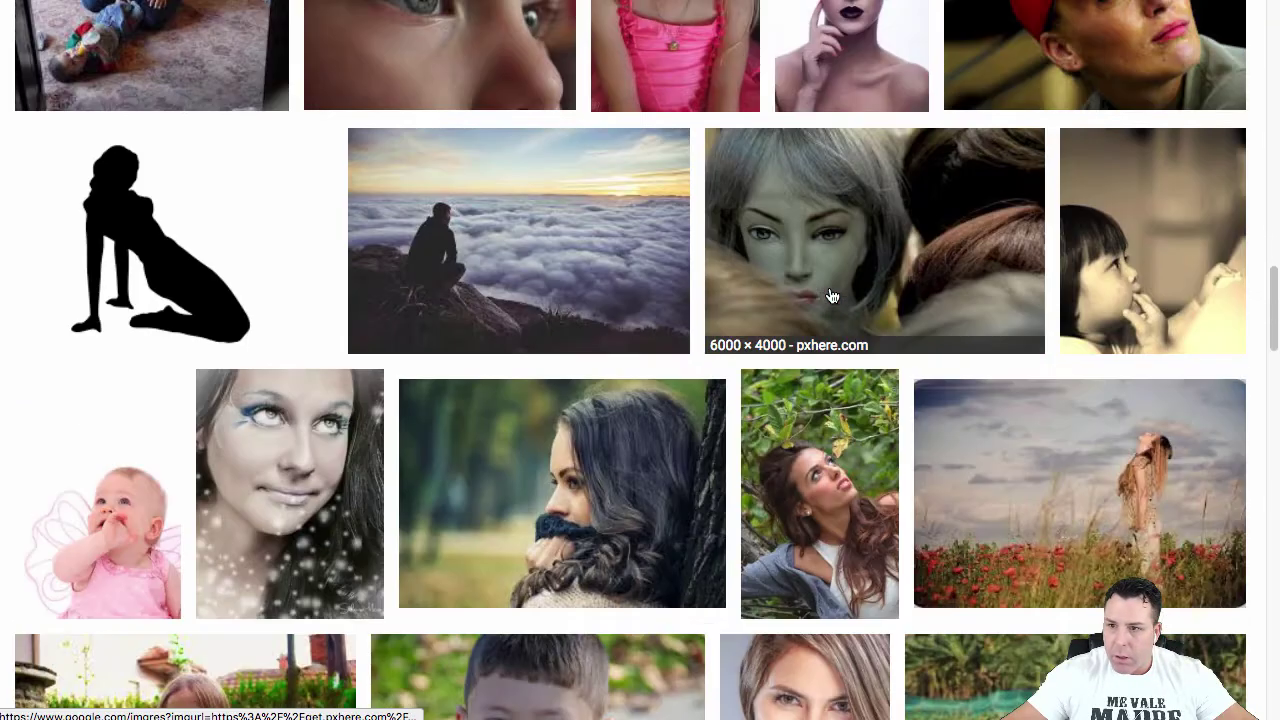
{"action": "scroll", "coordinate": [835, 294], "scroll_direction": "up", "scroll_amount": 4}
{"action": "scroll", "coordinate": [920, 266], "scroll_direction": "down", "scroll_amount": 6}
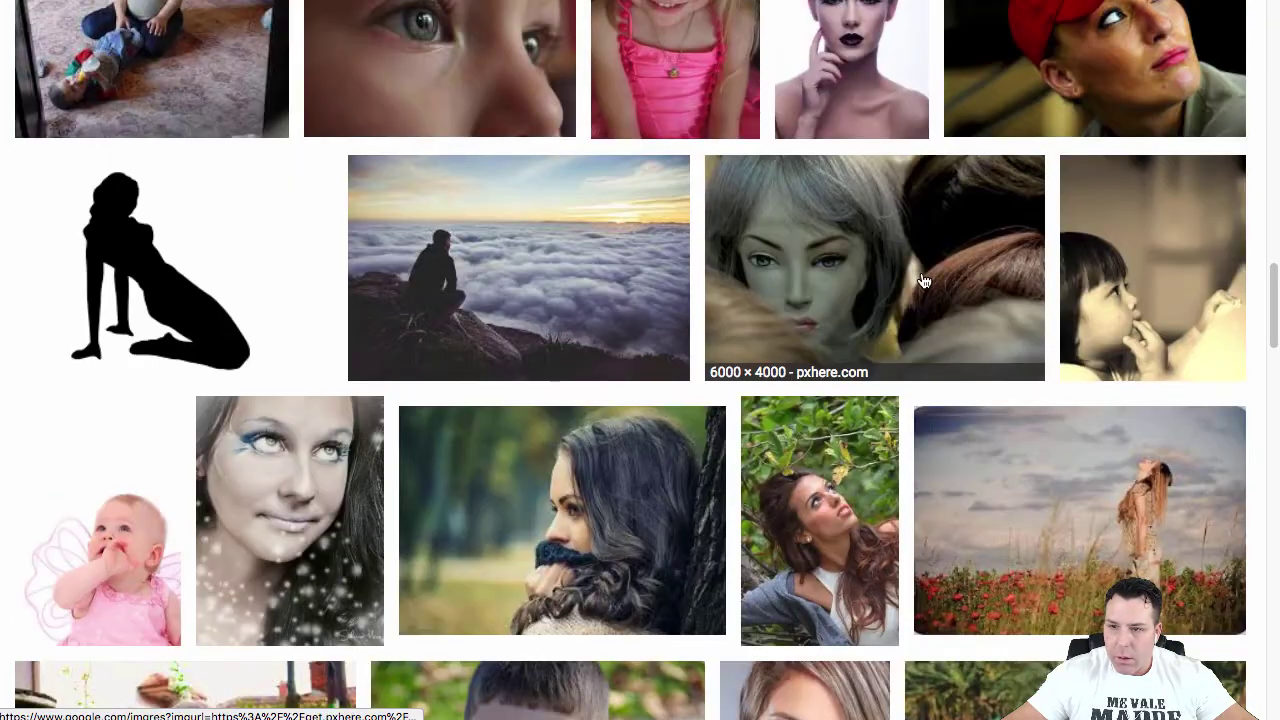
{"action": "scroll", "coordinate": [924, 283], "scroll_direction": "down", "scroll_amount": 4}
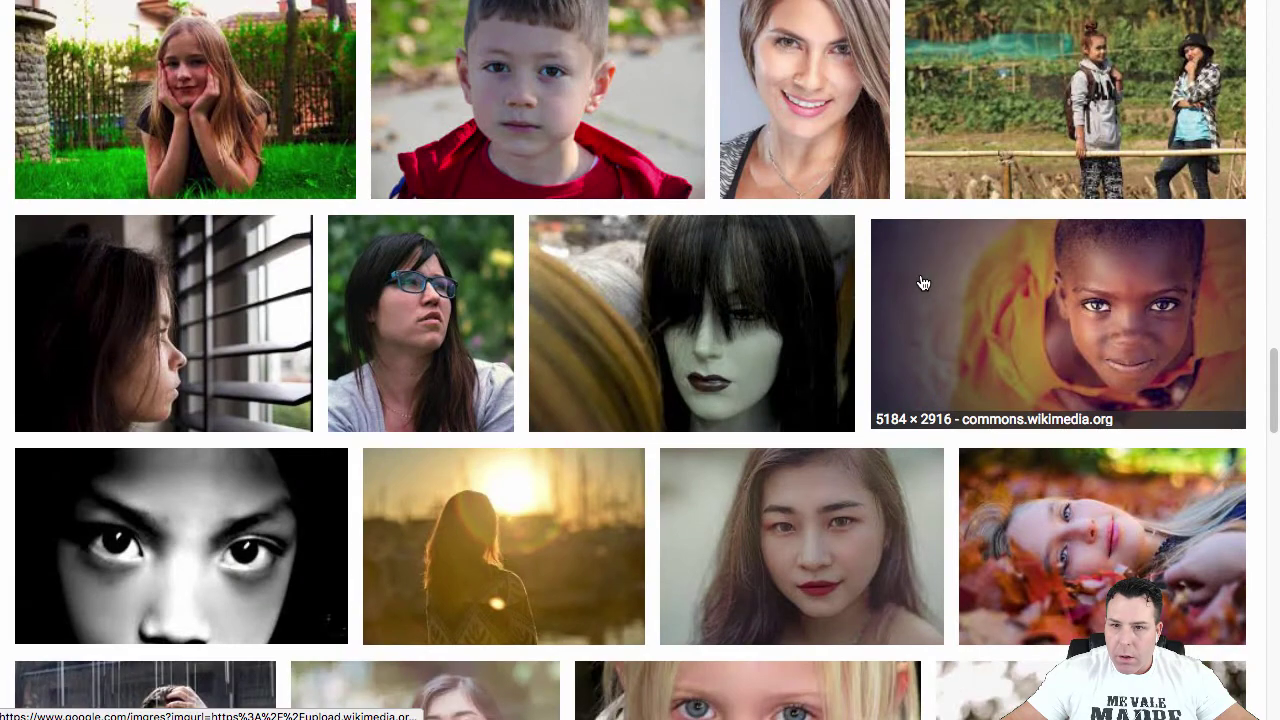
{"action": "scroll", "coordinate": [924, 285], "scroll_direction": "down", "scroll_amount": 6}
{"action": "scroll", "coordinate": [924, 285], "scroll_direction": "down", "scroll_amount": 7}
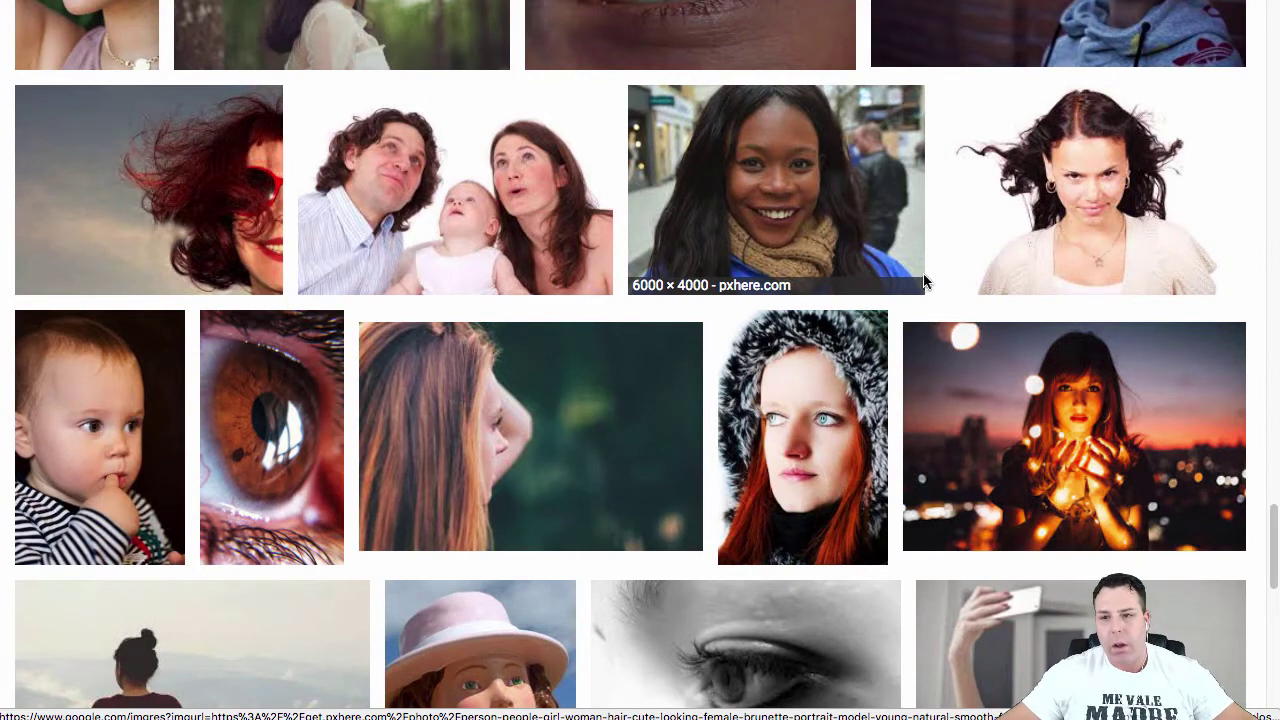
{"action": "scroll", "coordinate": [668, 260], "scroll_direction": "down", "scroll_amount": 3}
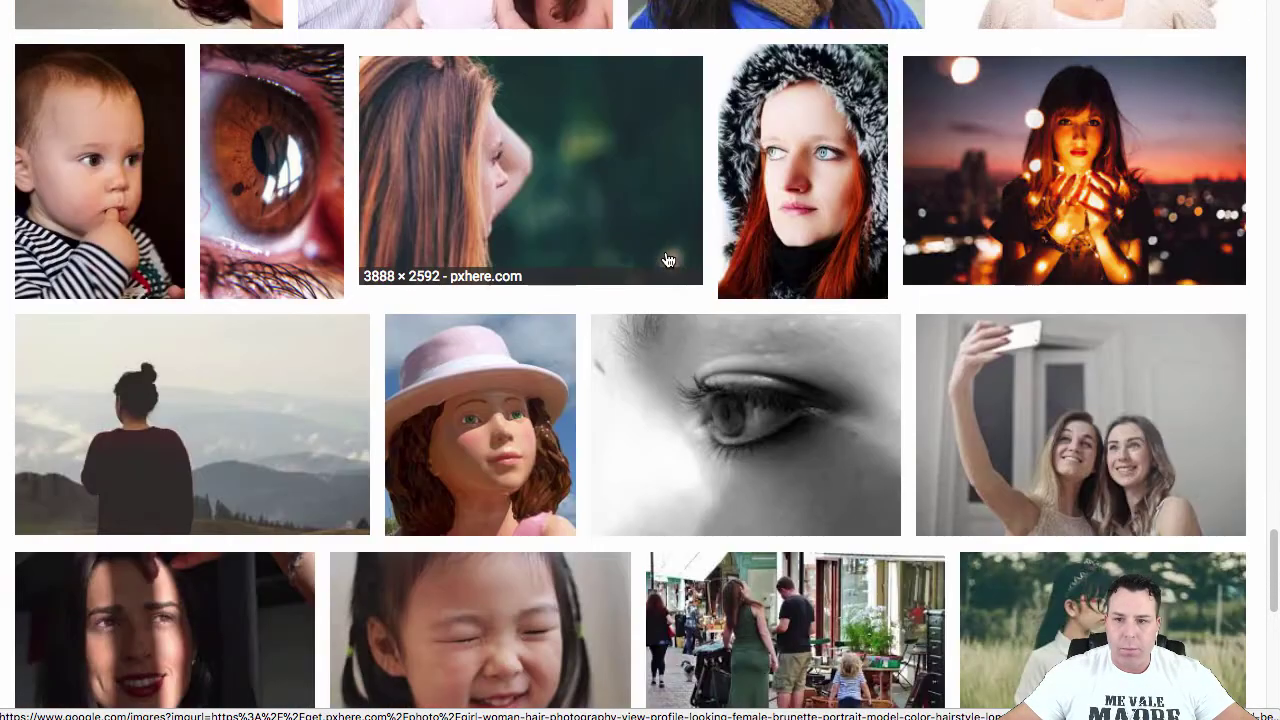
{"action": "scroll", "coordinate": [668, 260], "scroll_direction": "down", "scroll_amount": 8}
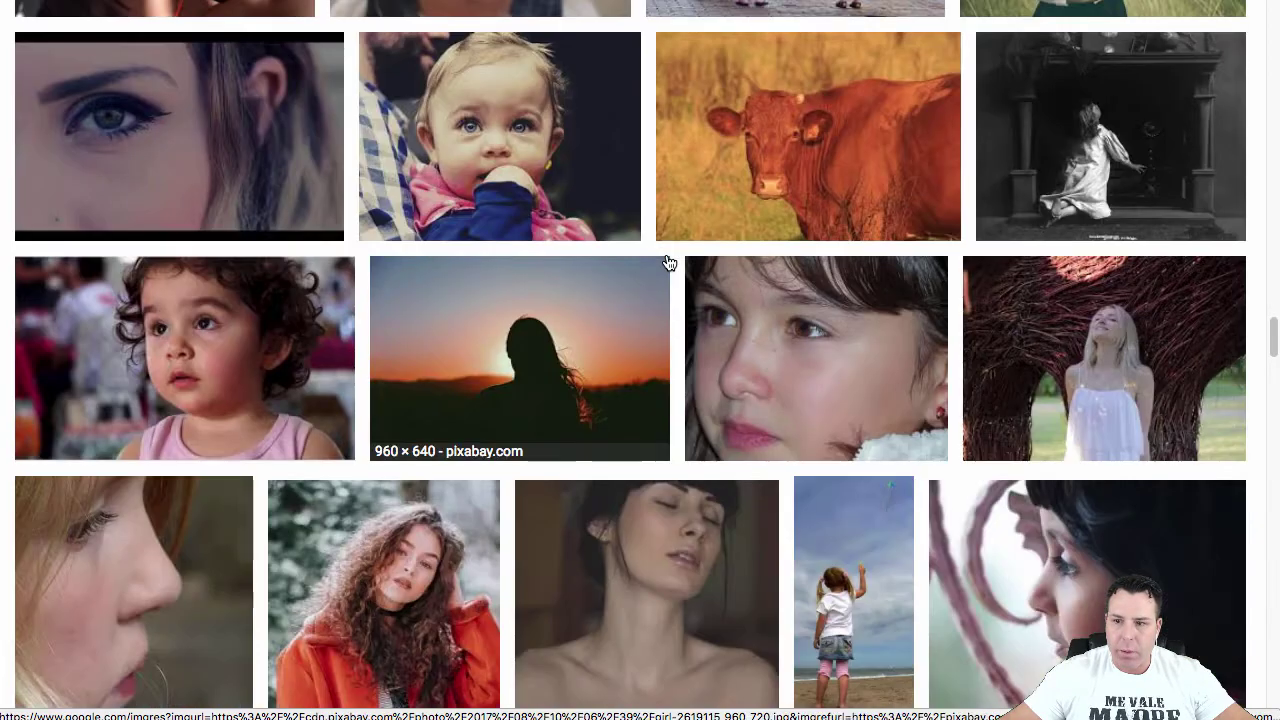
{"action": "scroll", "coordinate": [668, 262], "scroll_direction": "down", "scroll_amount": 3}
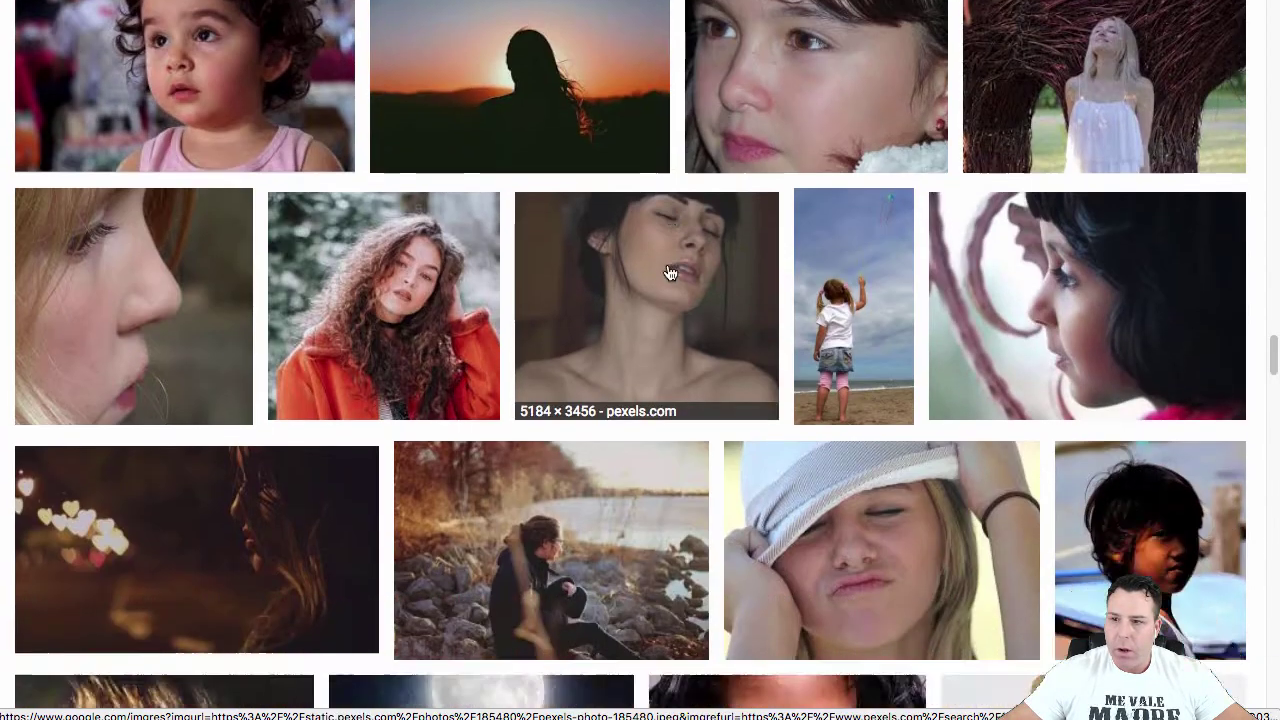
{"action": "scroll", "coordinate": [670, 273], "scroll_direction": "down", "scroll_amount": 15}
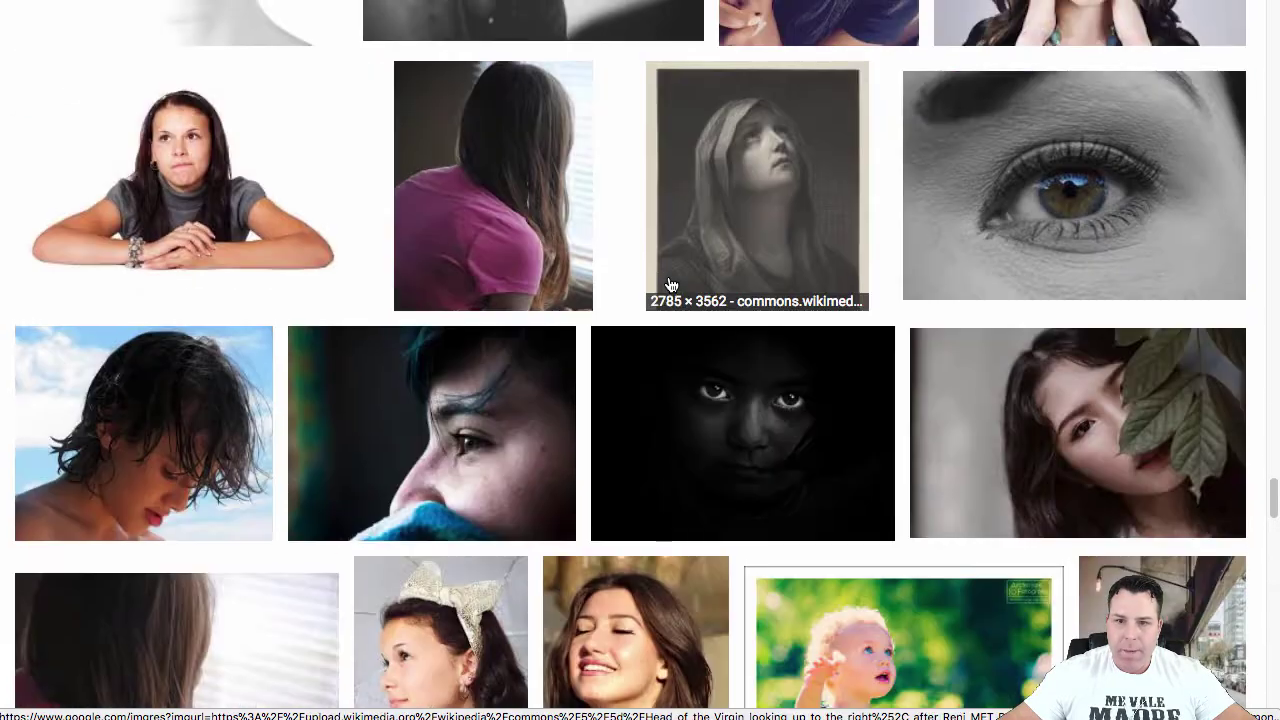
{"action": "scroll", "coordinate": [670, 285], "scroll_direction": "down", "scroll_amount": 10}
{"action": "scroll", "coordinate": [672, 287], "scroll_direction": "up", "scroll_amount": 3}
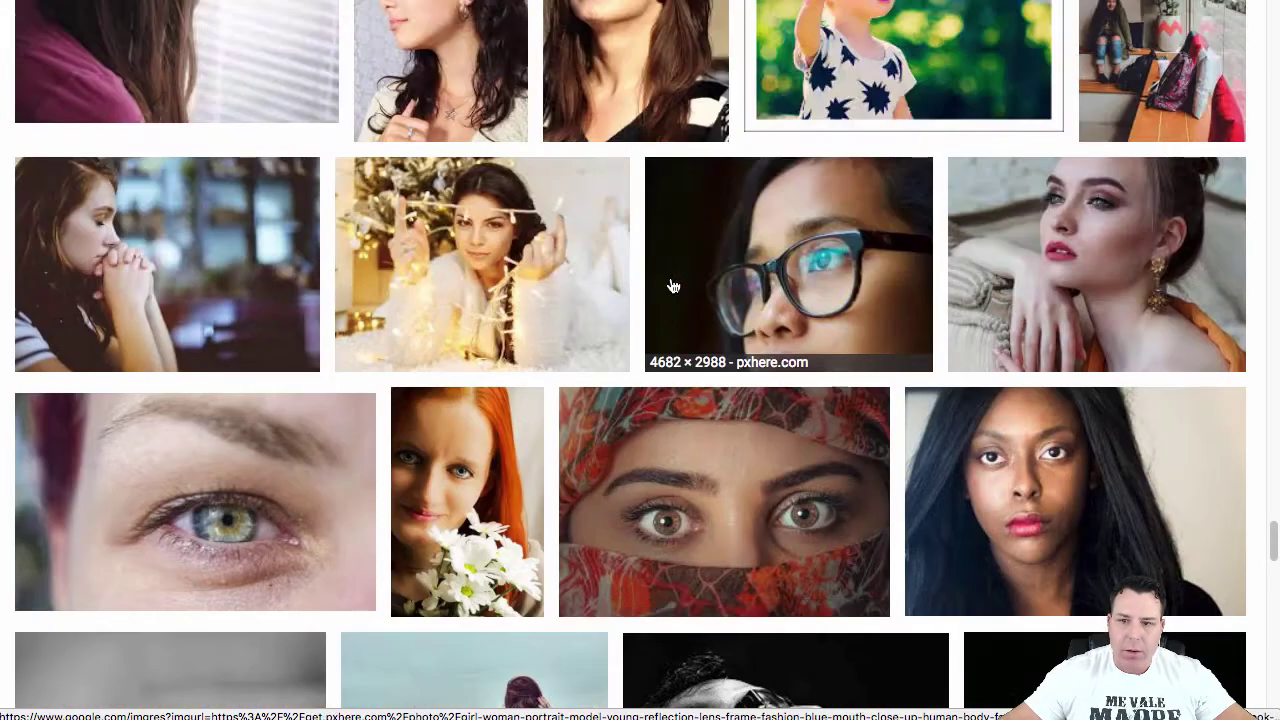
{"action": "scroll", "coordinate": [673, 288], "scroll_direction": "down", "scroll_amount": 4}
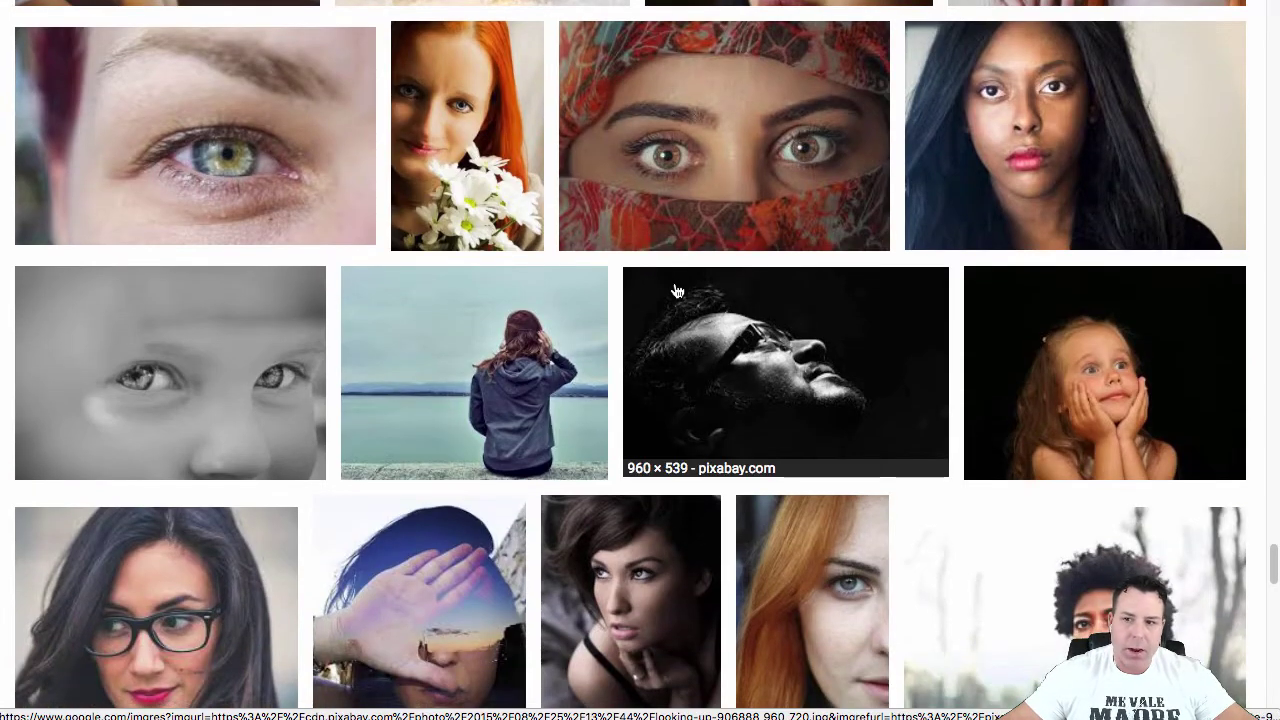
{"action": "scroll", "coordinate": [676, 290], "scroll_direction": "down", "scroll_amount": 6}
{"action": "scroll", "coordinate": [676, 290], "scroll_direction": "down", "scroll_amount": 14}
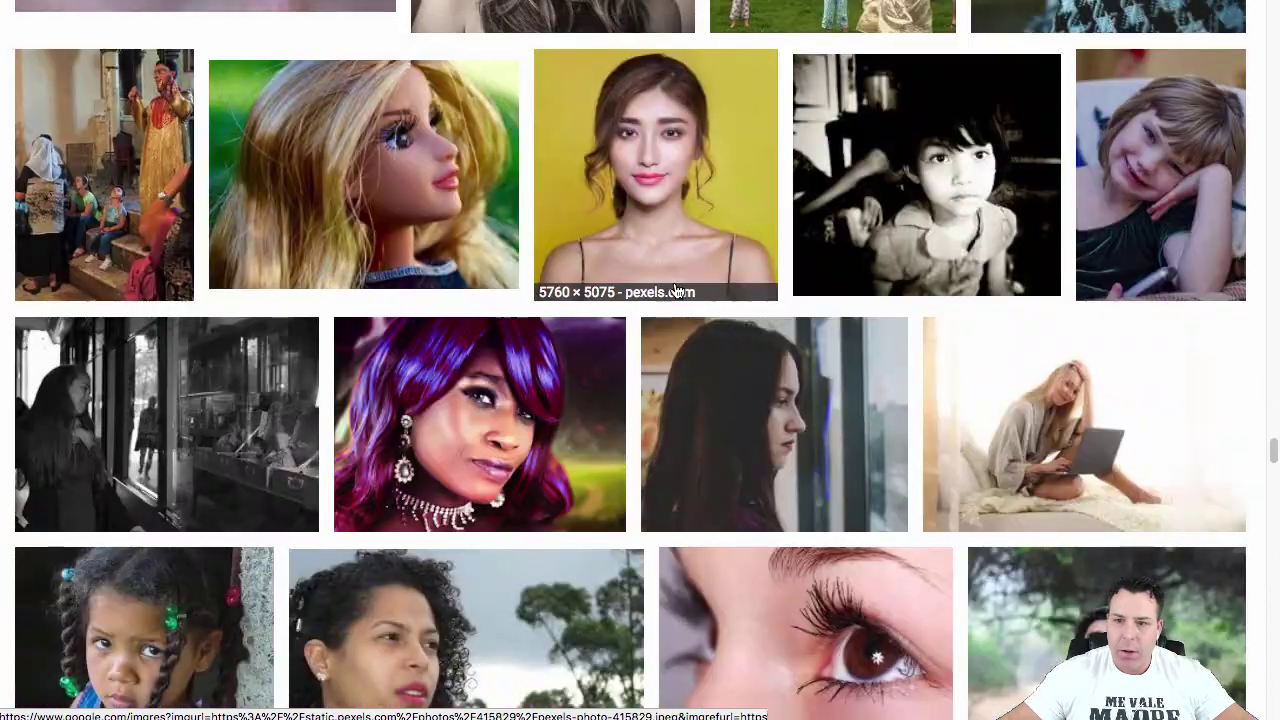
{"action": "scroll", "coordinate": [676, 290], "scroll_direction": "down", "scroll_amount": 5}
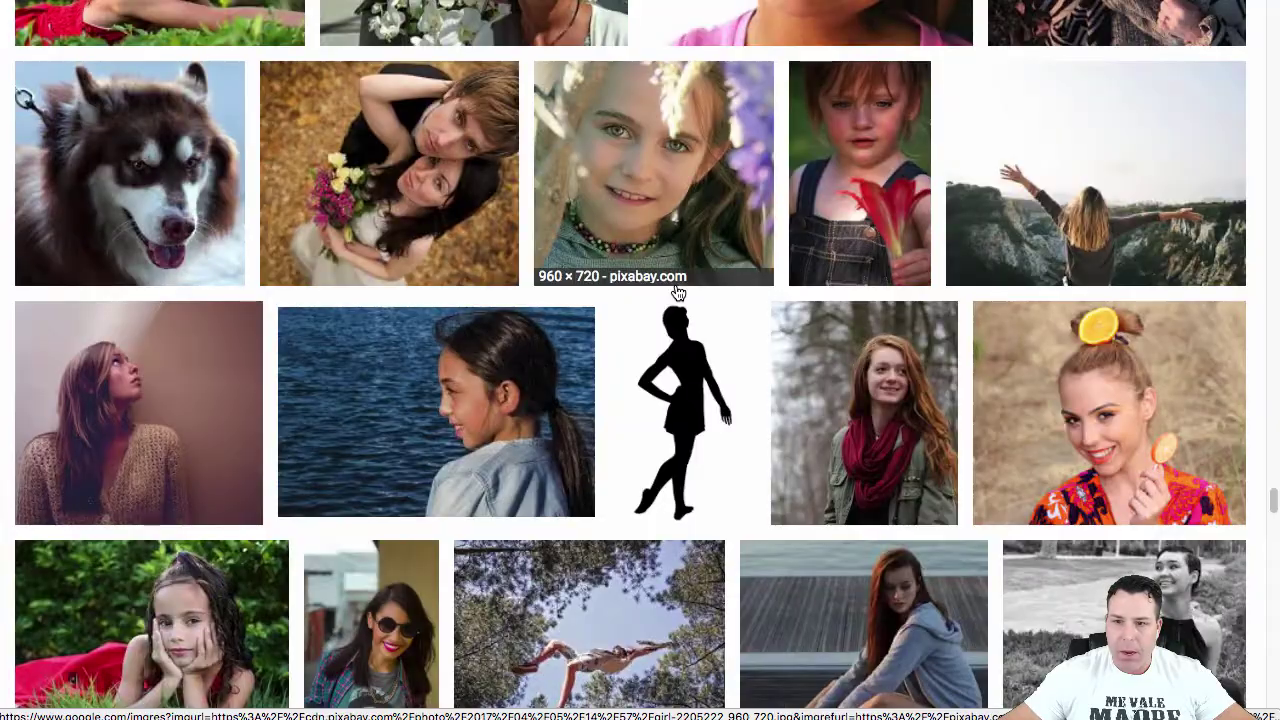
{"action": "scroll", "coordinate": [676, 290], "scroll_direction": "down", "scroll_amount": 5}
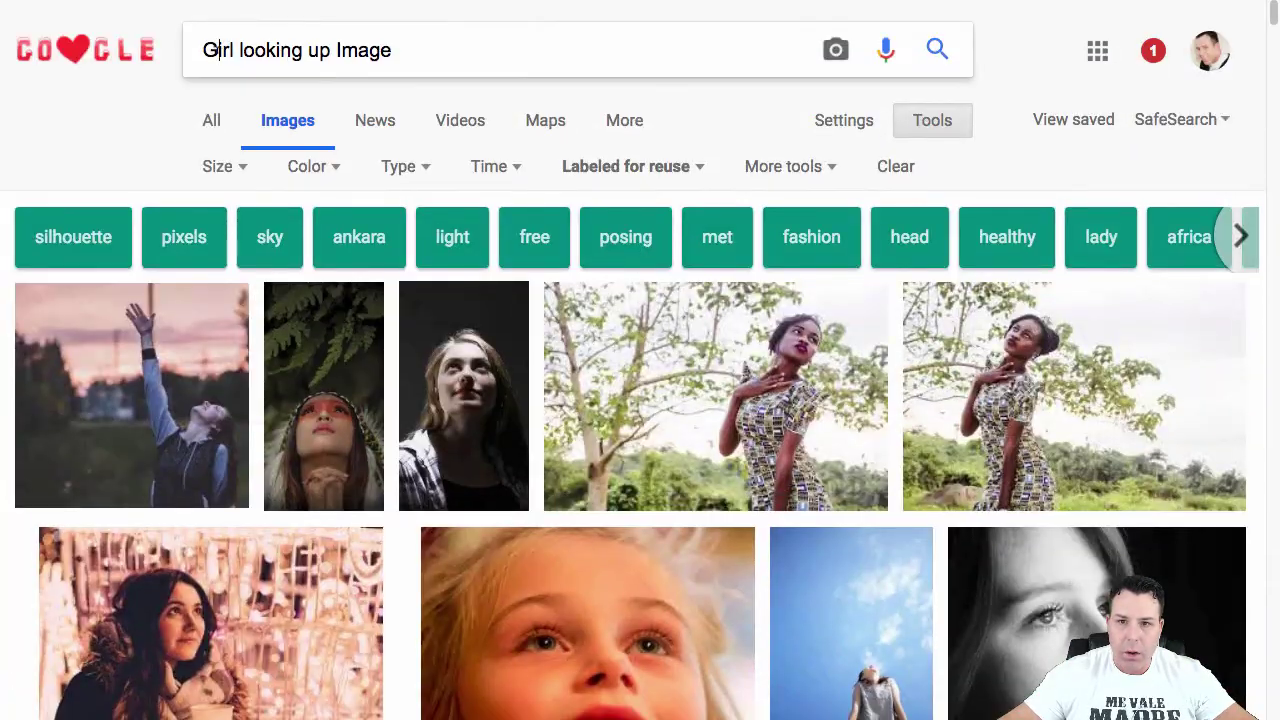
Replace the first word of the image search to look for "Women looking up Image"
{"action": "double_click", "coordinate": [230, 50]}
{"action": "key", "text": "BackSpace"}
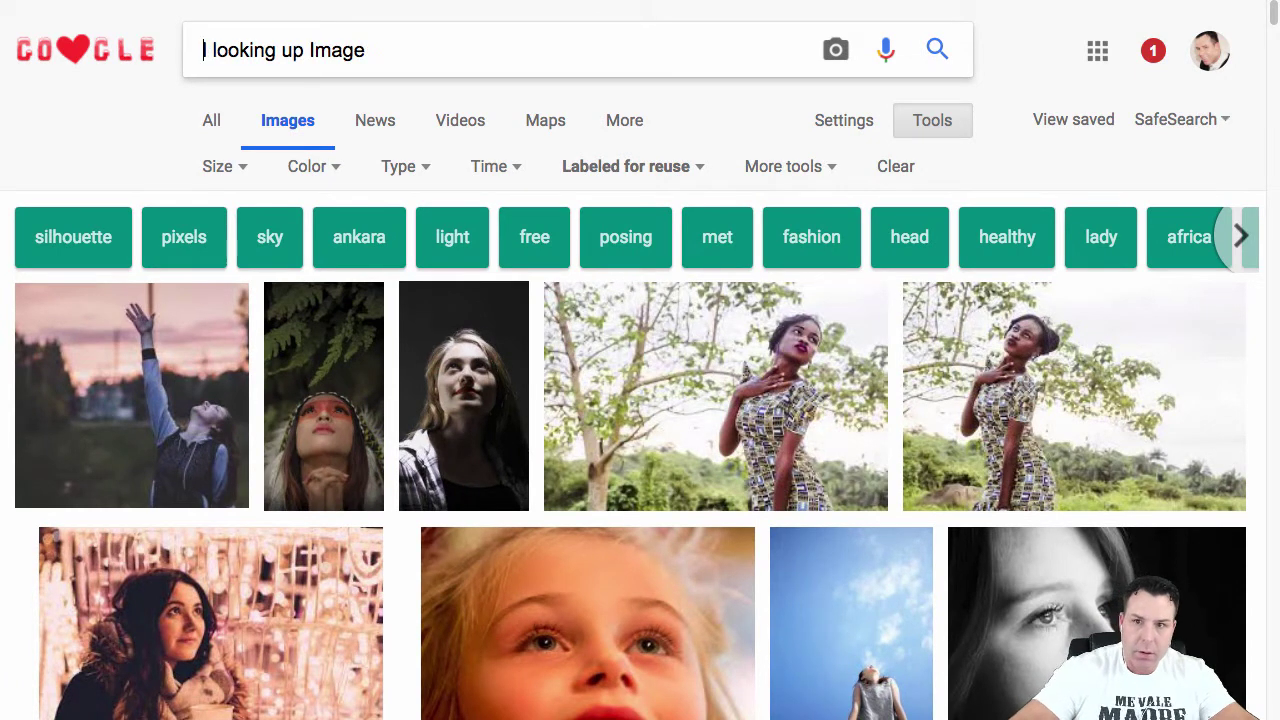
{"action": "type", "text": "Women"}
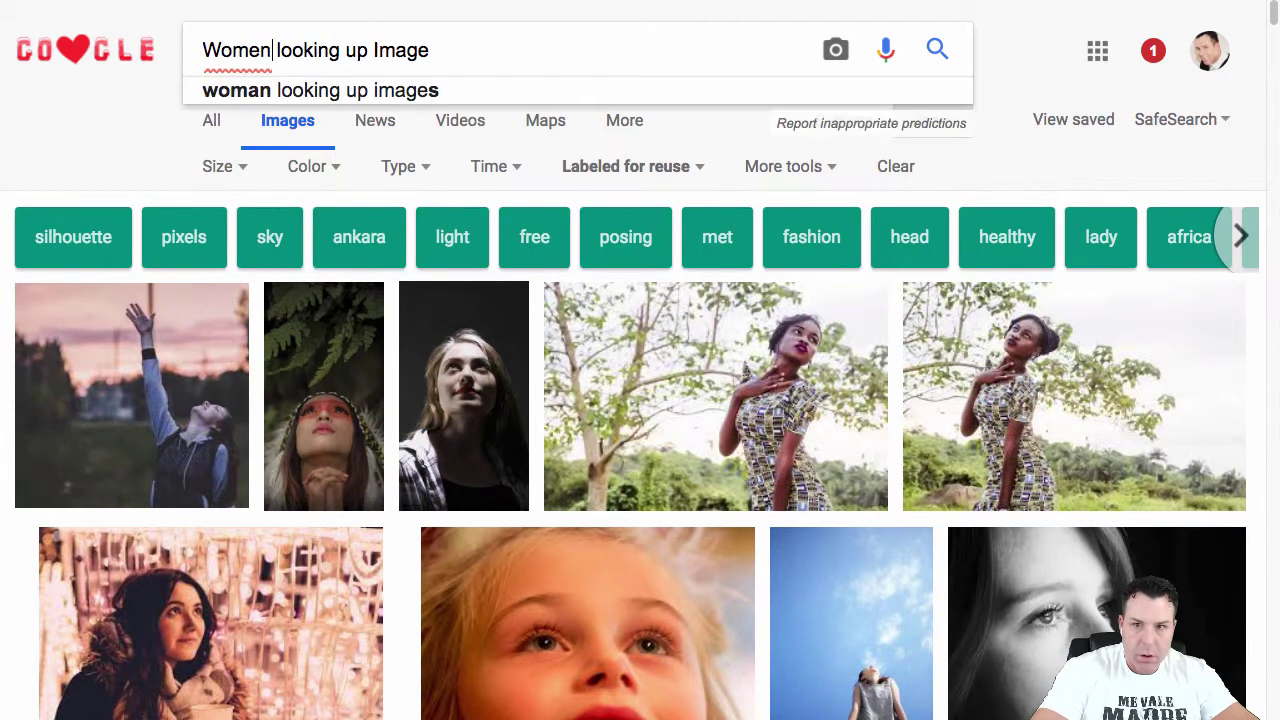
{"action": "key", "text": "Return"}
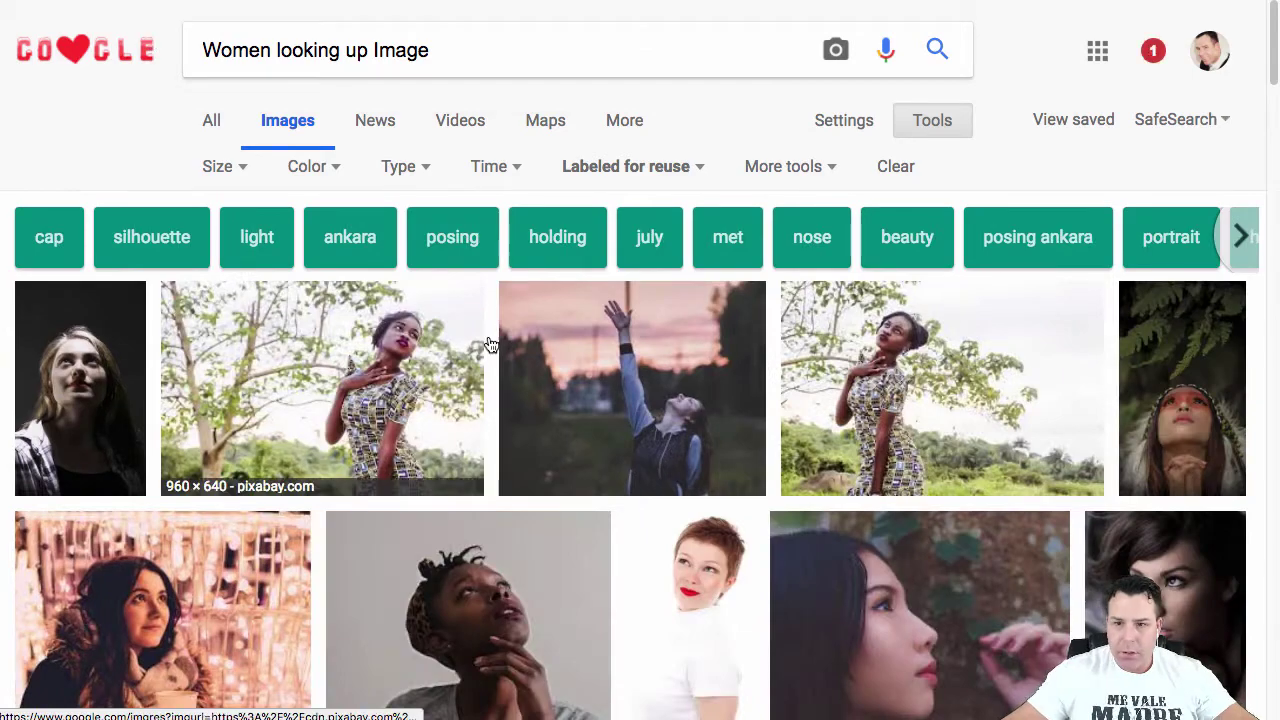
Find the portrait of the woman in a dark cap among the image results and save it to the Budget Buddy Club folder
{"action": "scroll", "coordinate": [689, 412], "scroll_direction": "down", "scroll_amount": 1}
{"action": "scroll", "coordinate": [689, 412], "scroll_direction": "down", "scroll_amount": 8}
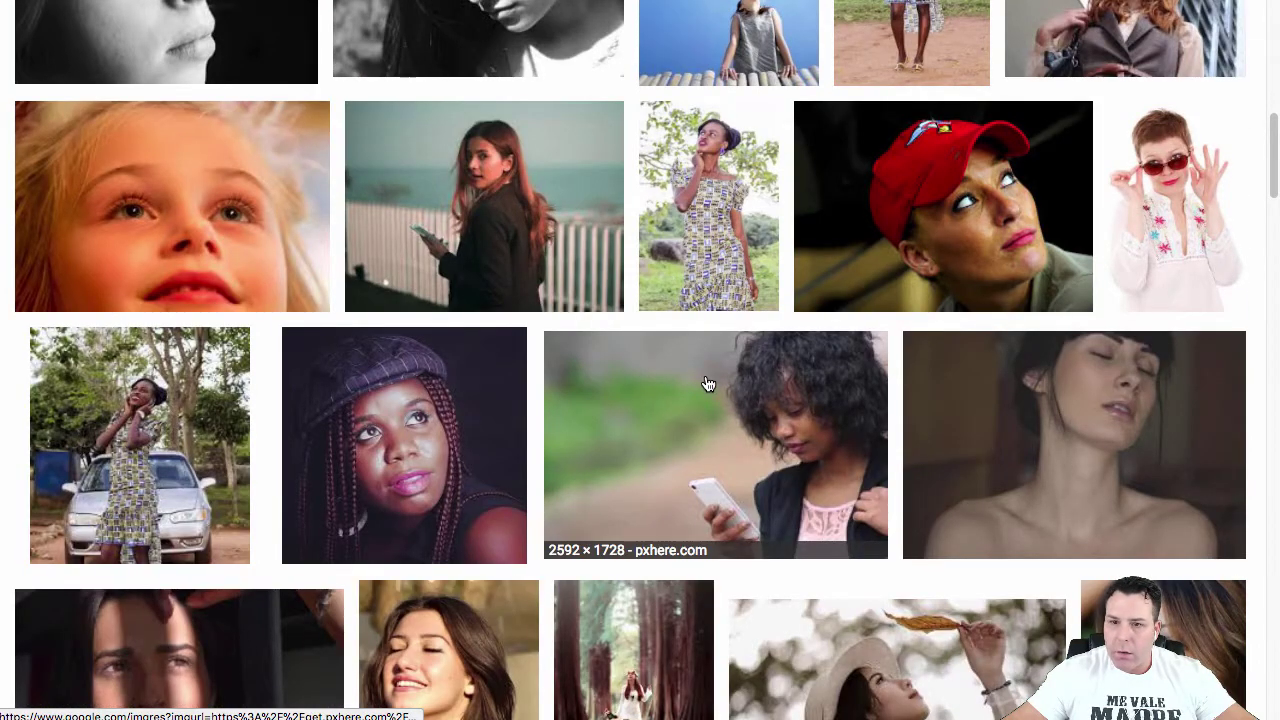
{"action": "scroll", "coordinate": [707, 384], "scroll_direction": "down", "scroll_amount": 3}
{"action": "scroll", "coordinate": [707, 356], "scroll_direction": "down", "scroll_amount": 1}
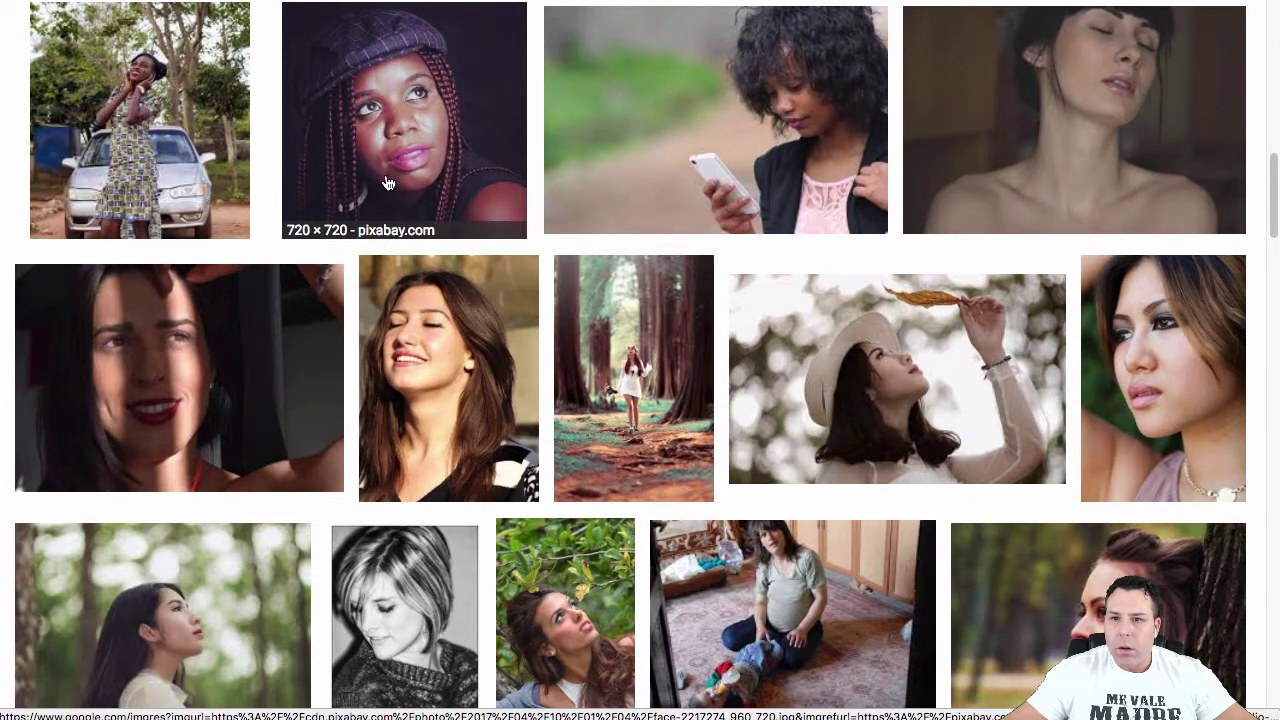
{"action": "right_click", "coordinate": [419, 123]}
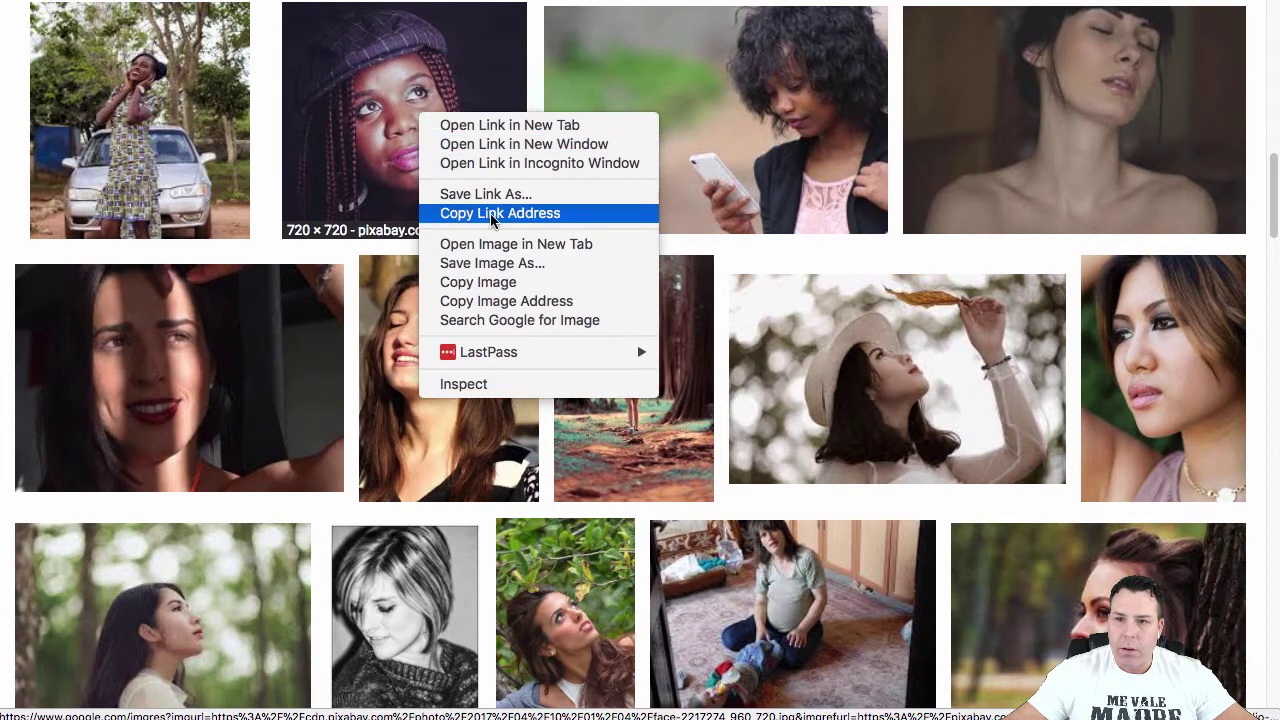
{"action": "left_click", "coordinate": [497, 264]}
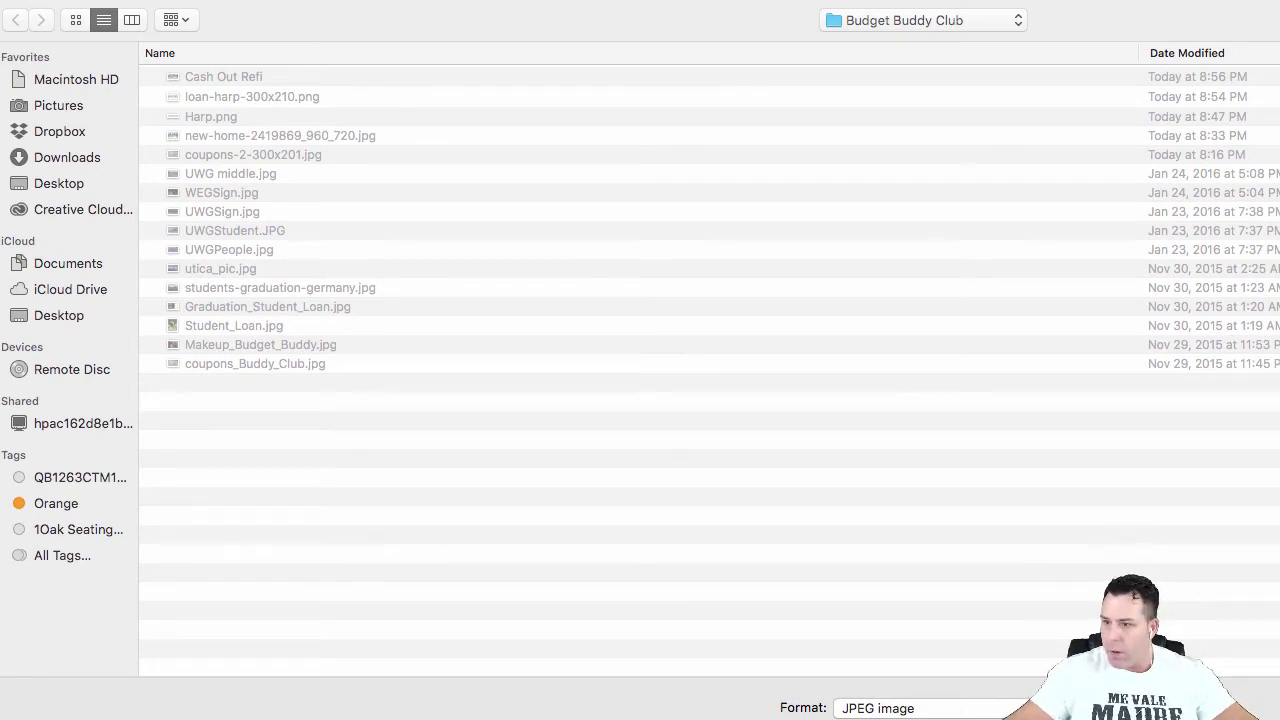
{"action": "key", "text": "Return"}
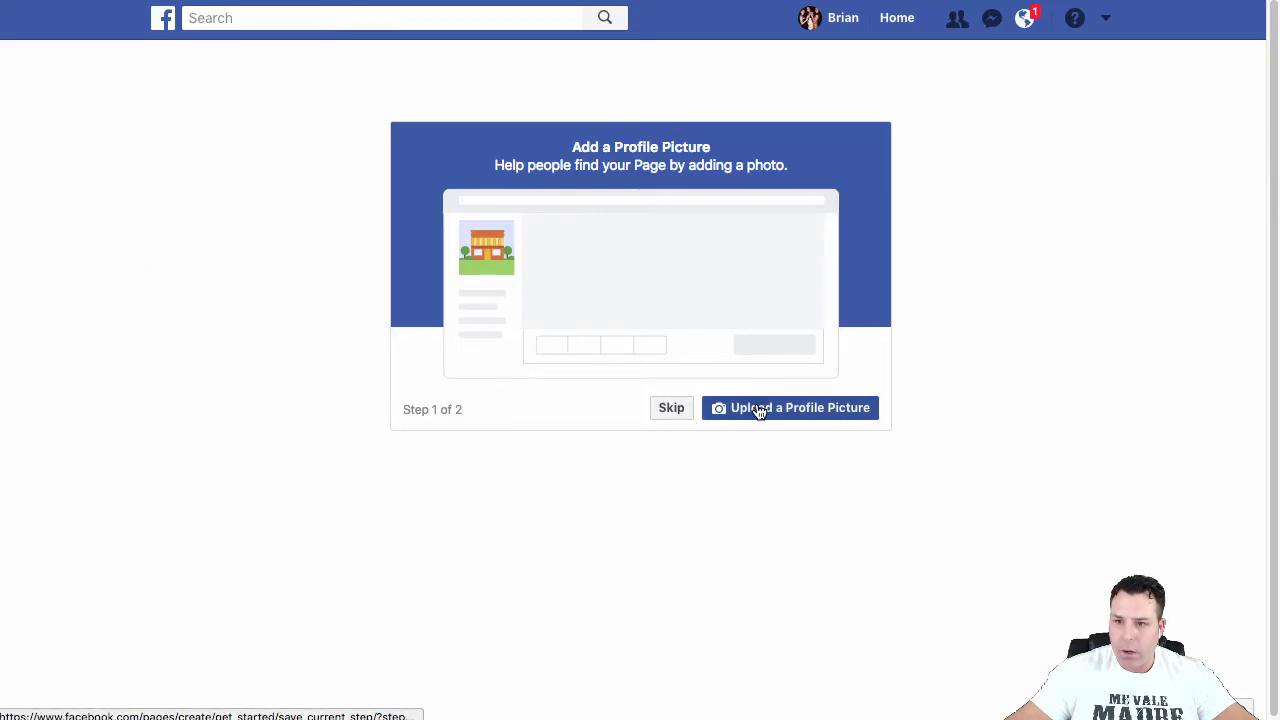
{"action": "left_click", "coordinate": [755, 409]}
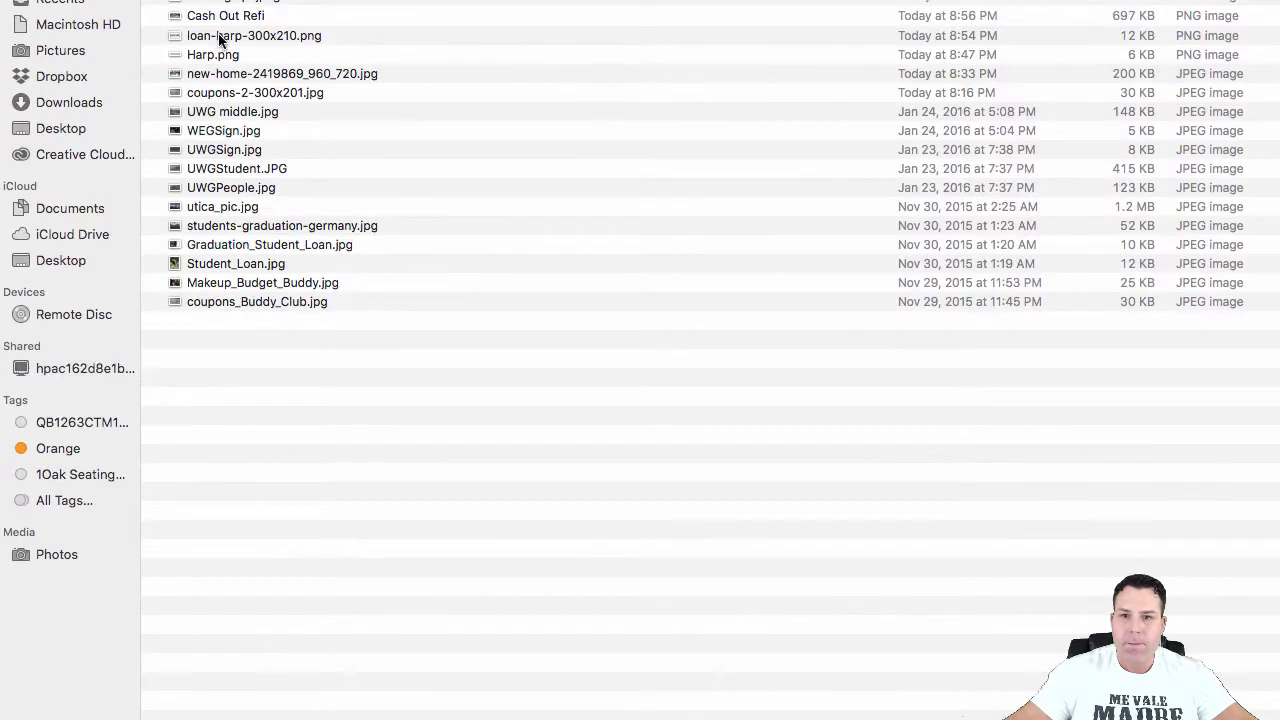
{"action": "left_click", "coordinate": [273, 3]}
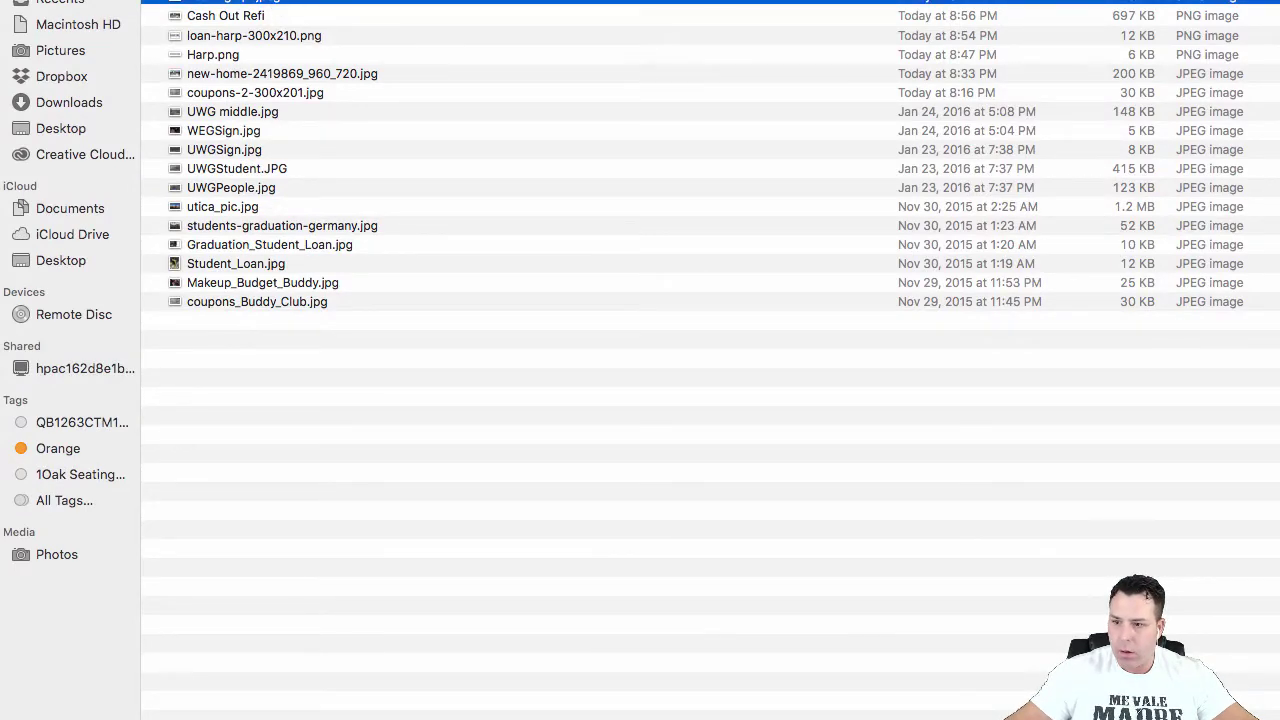
{"action": "key", "text": "Return"}
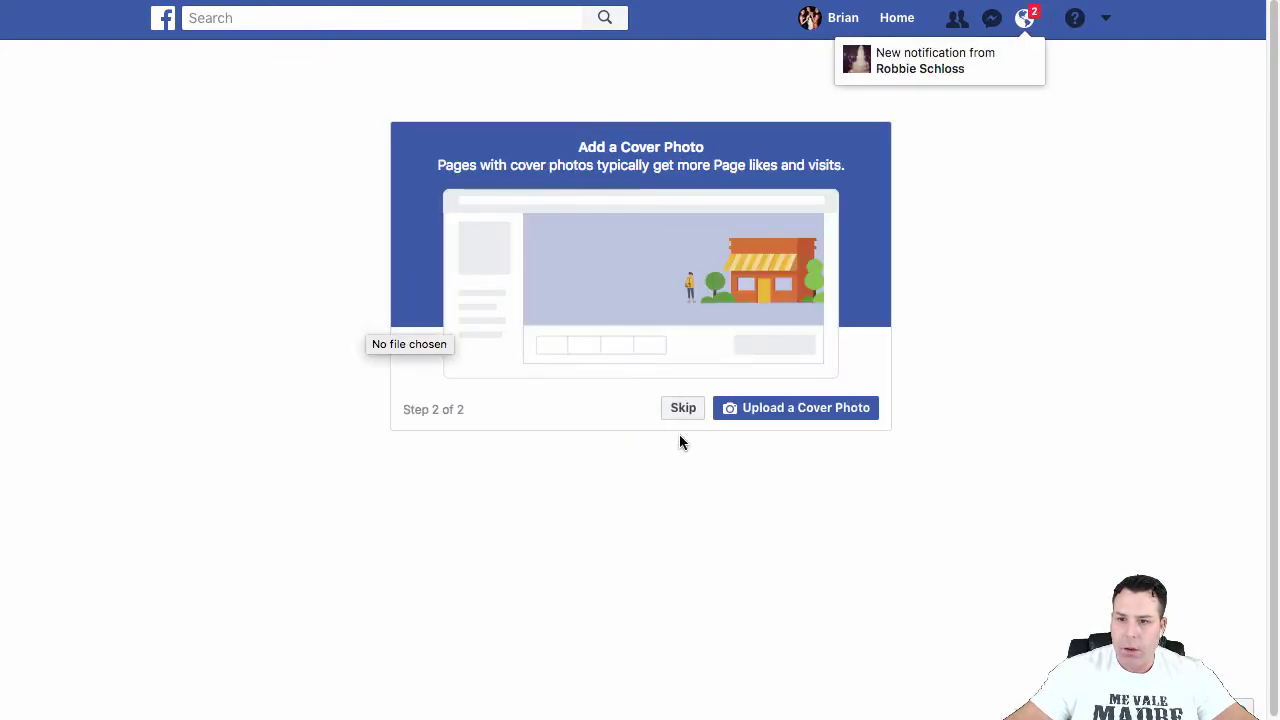
{"action": "left_click", "coordinate": [788, 412]}
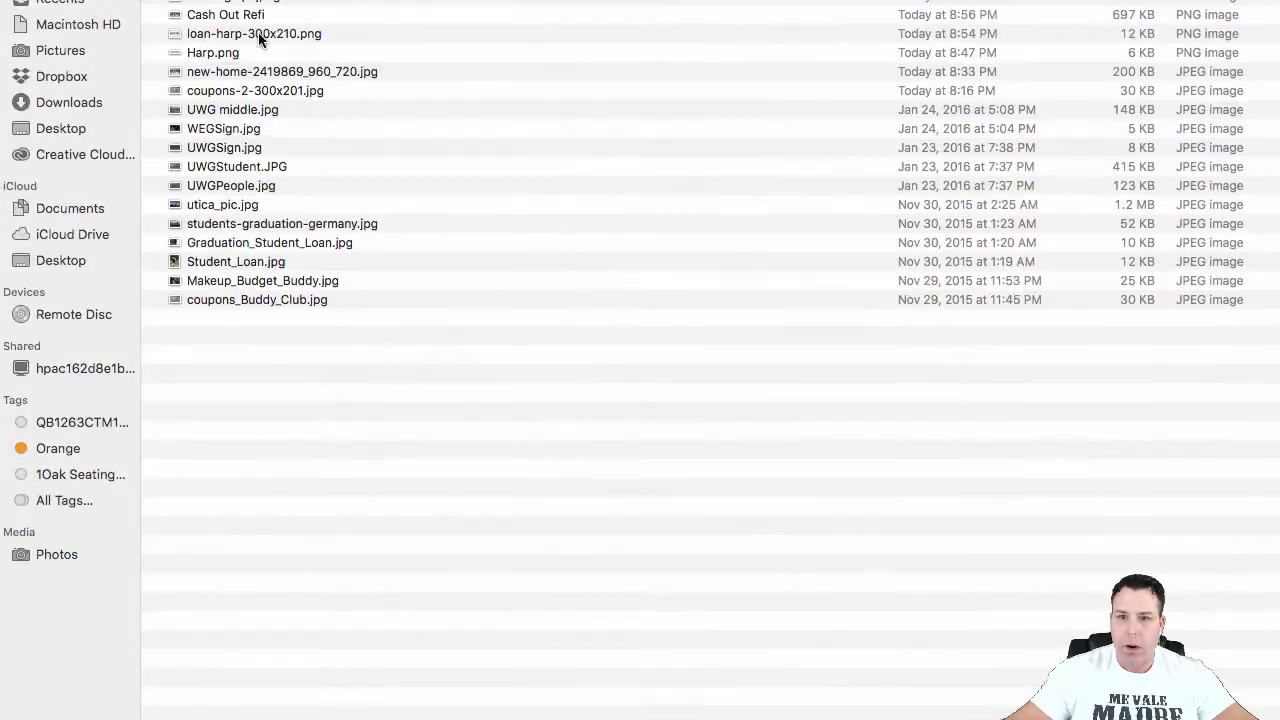
{"action": "double_click", "coordinate": [212, 16]}
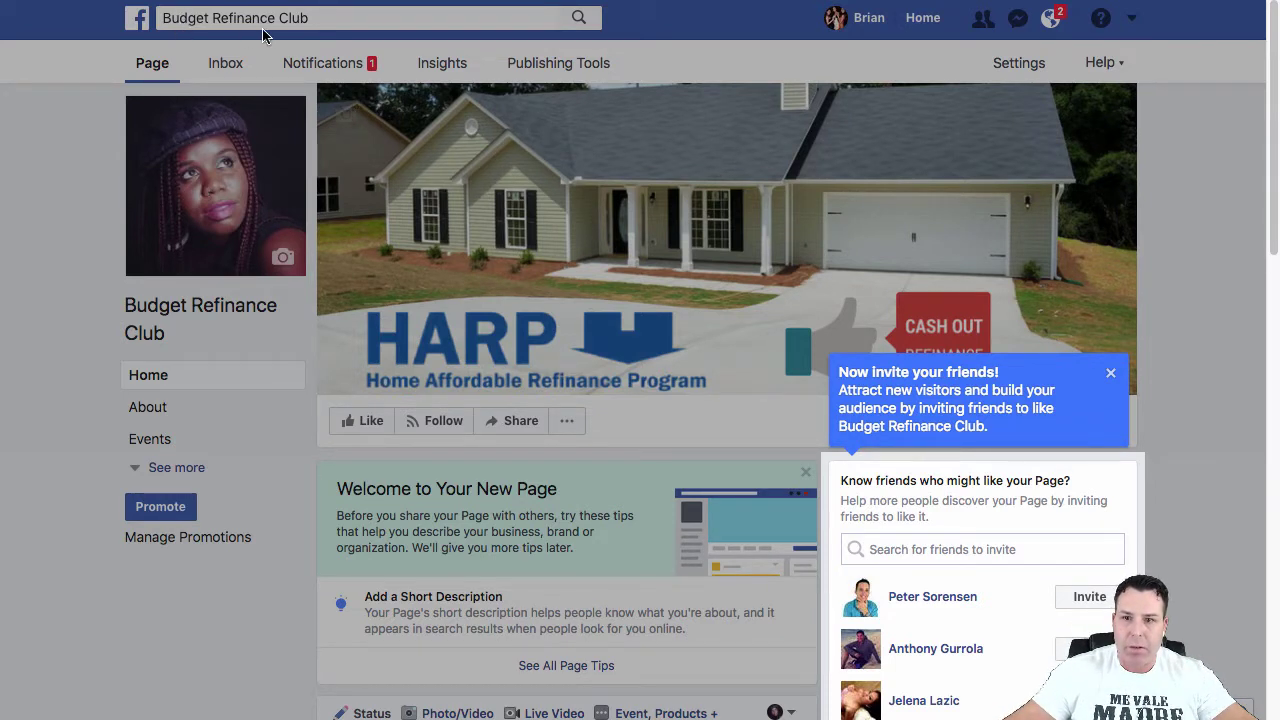
Dismiss the invite-friends and first-post tips and look over the new Page's header and posts
{"action": "left_click", "coordinate": [1114, 376]}
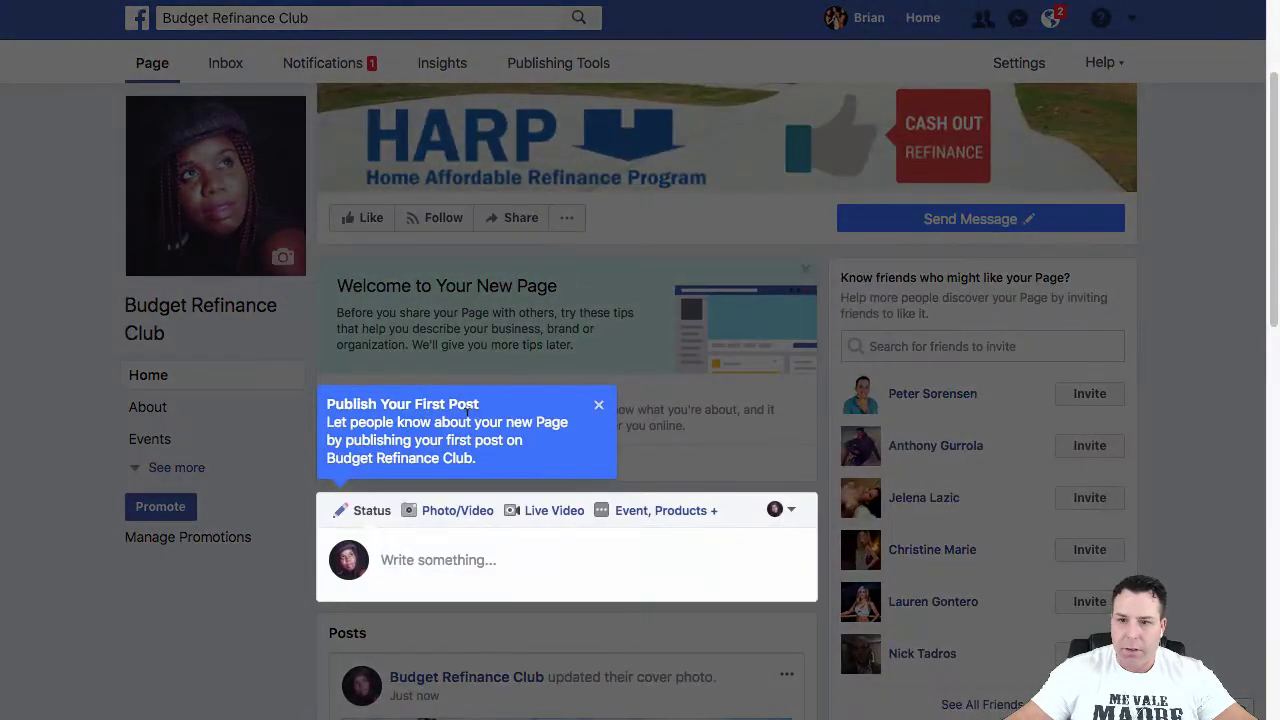
{"action": "left_click", "coordinate": [600, 408]}
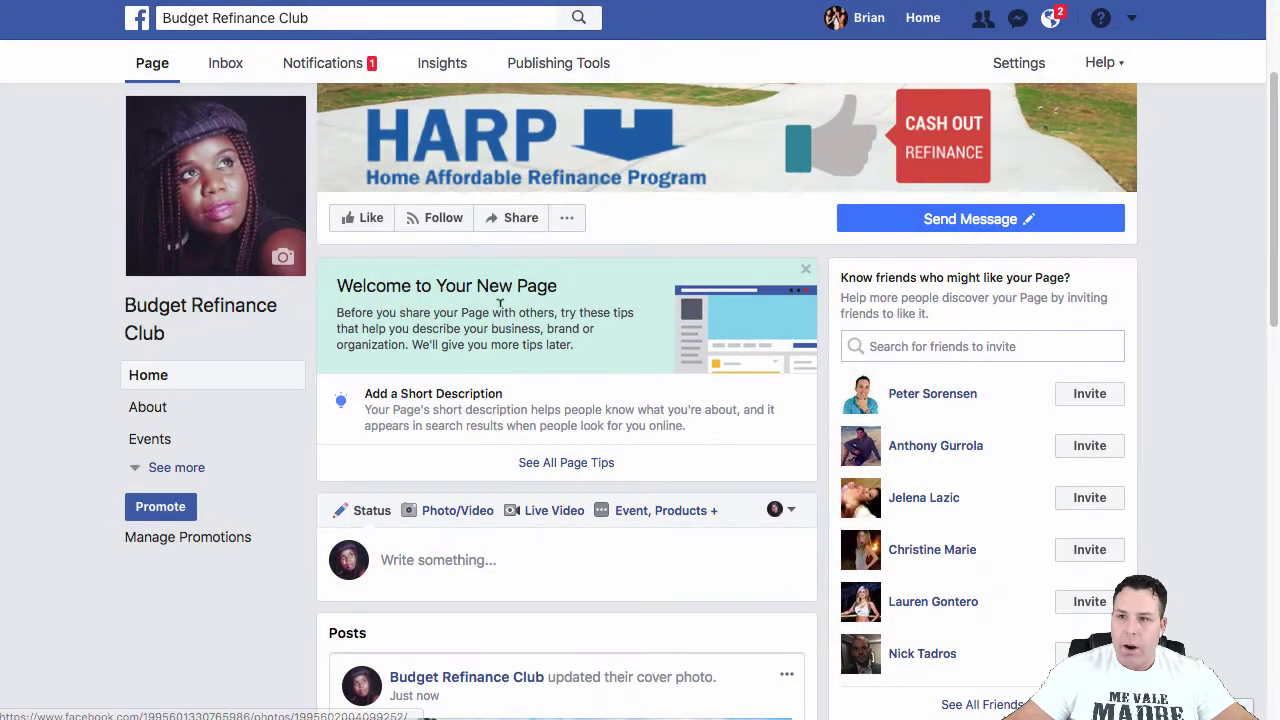
{"action": "scroll", "coordinate": [612, 300], "scroll_direction": "up", "scroll_amount": 2}
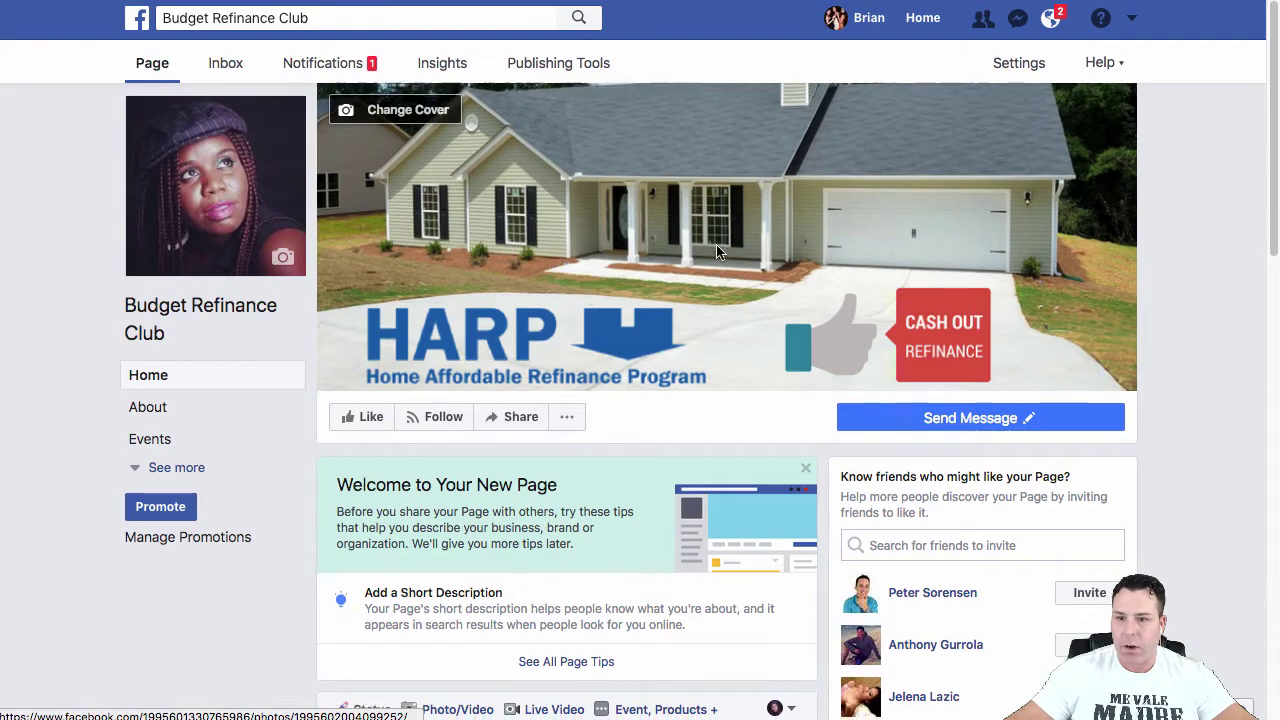
{"action": "scroll", "coordinate": [757, 338], "scroll_direction": "down", "scroll_amount": 1}
{"action": "scroll", "coordinate": [757, 337], "scroll_direction": "down", "scroll_amount": 6}
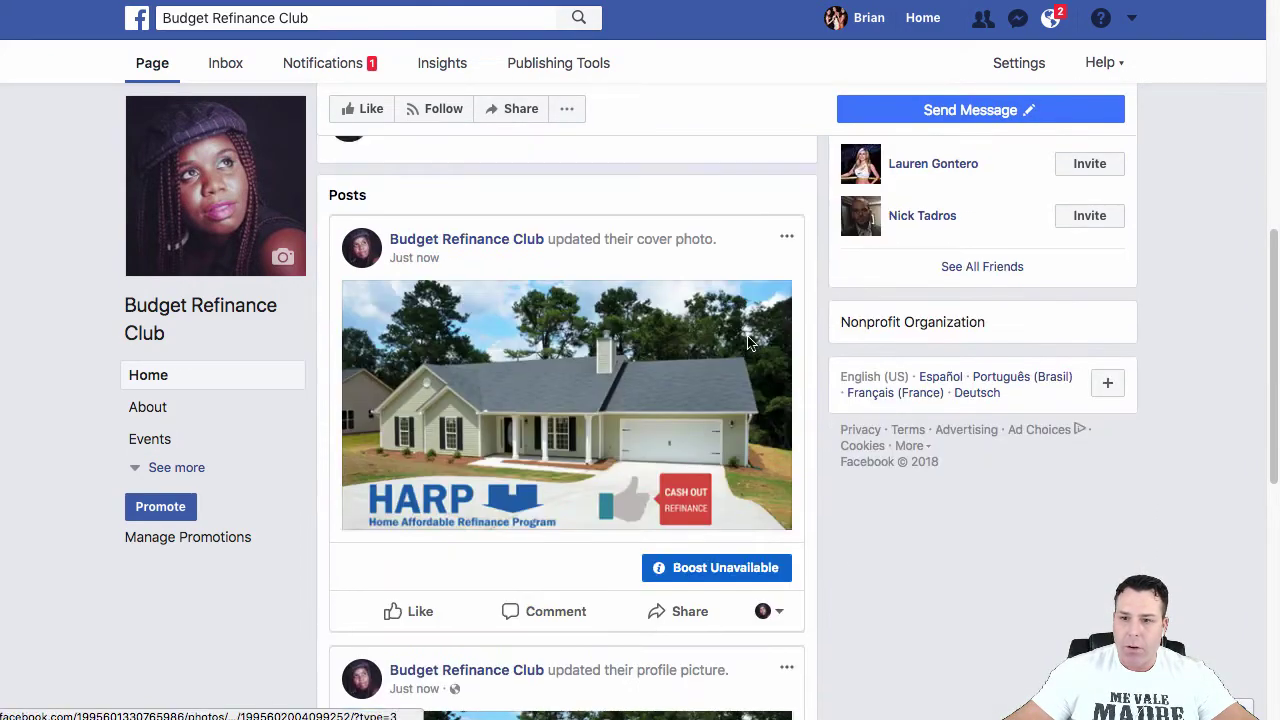
{"action": "scroll", "coordinate": [750, 340], "scroll_direction": "up", "scroll_amount": 6}
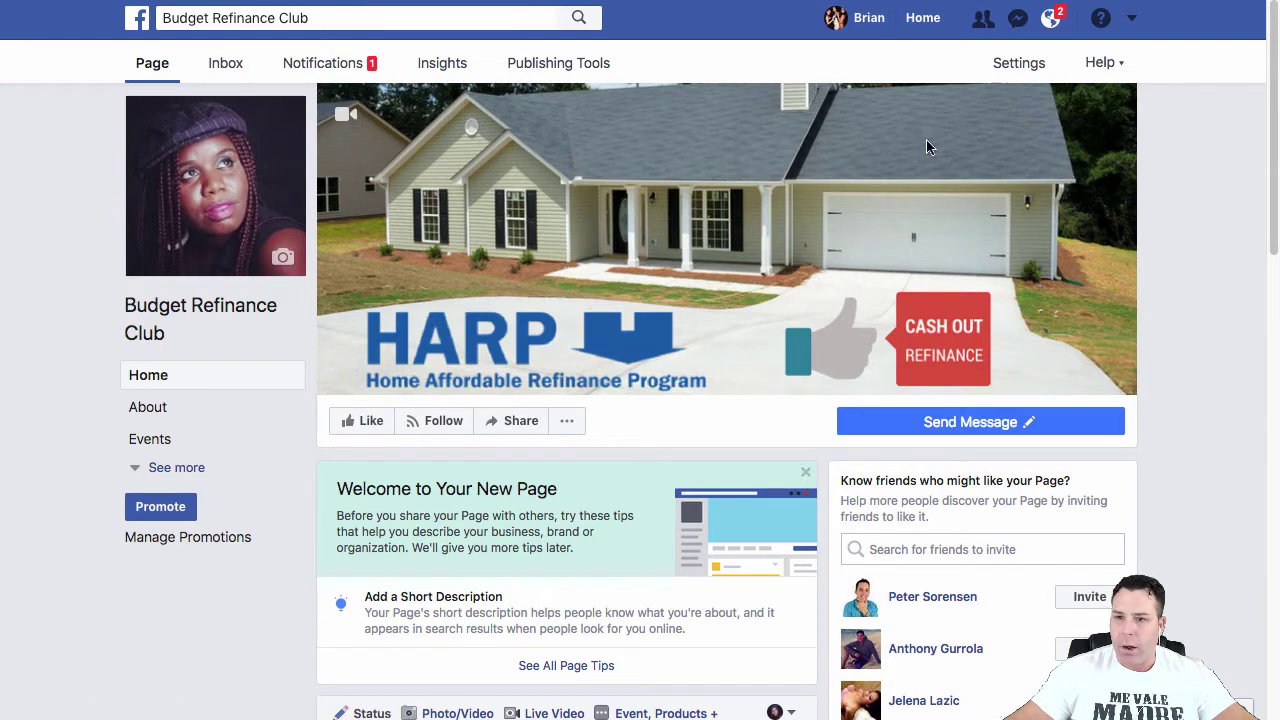
{"action": "scroll", "coordinate": [797, 218], "scroll_direction": "down", "scroll_amount": 1}
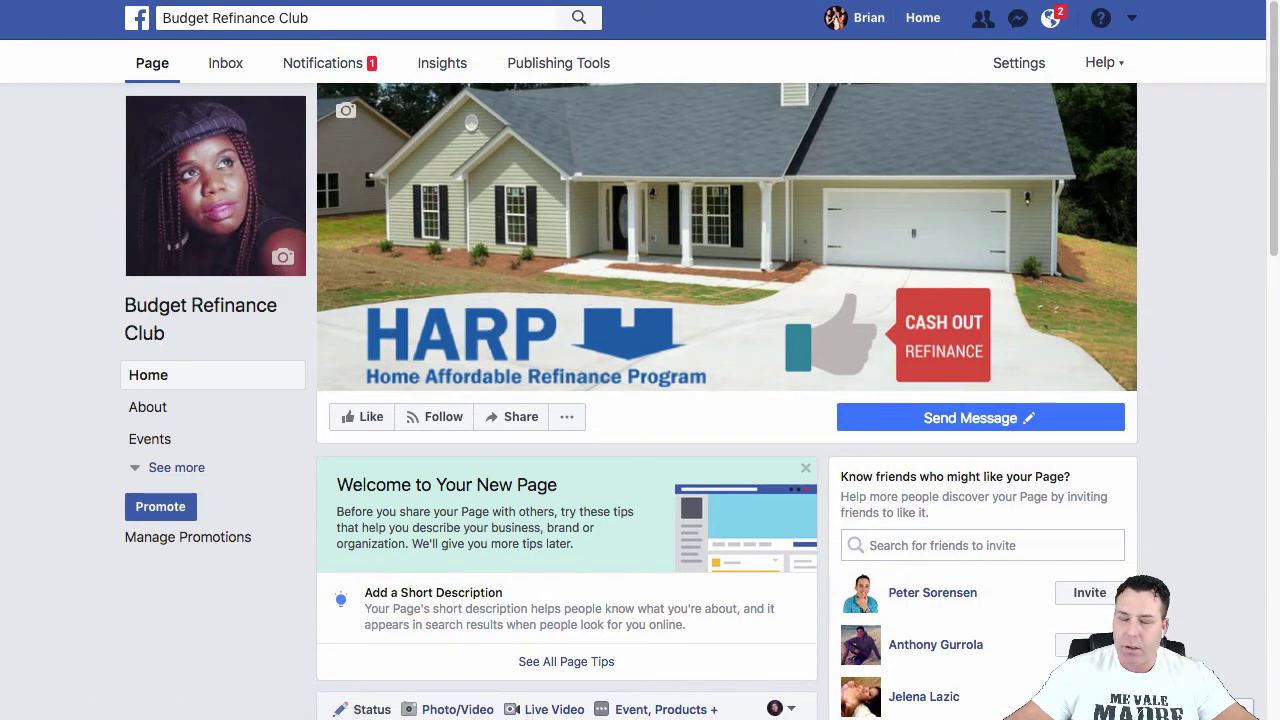
Search Google for "home refinance news" in a new browser tab
{"action": "key", "text": "super+t"}
{"action": "type", "text": "Home Re"}
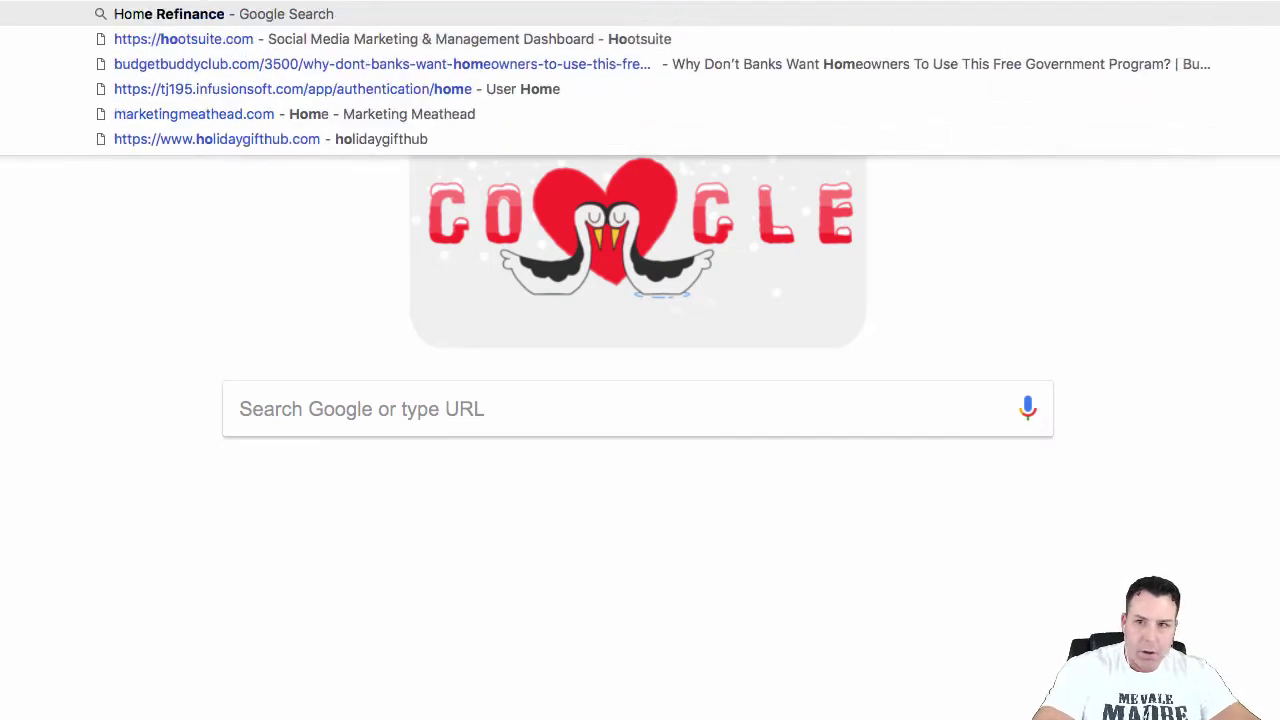
{"action": "type", "text": "finace"}
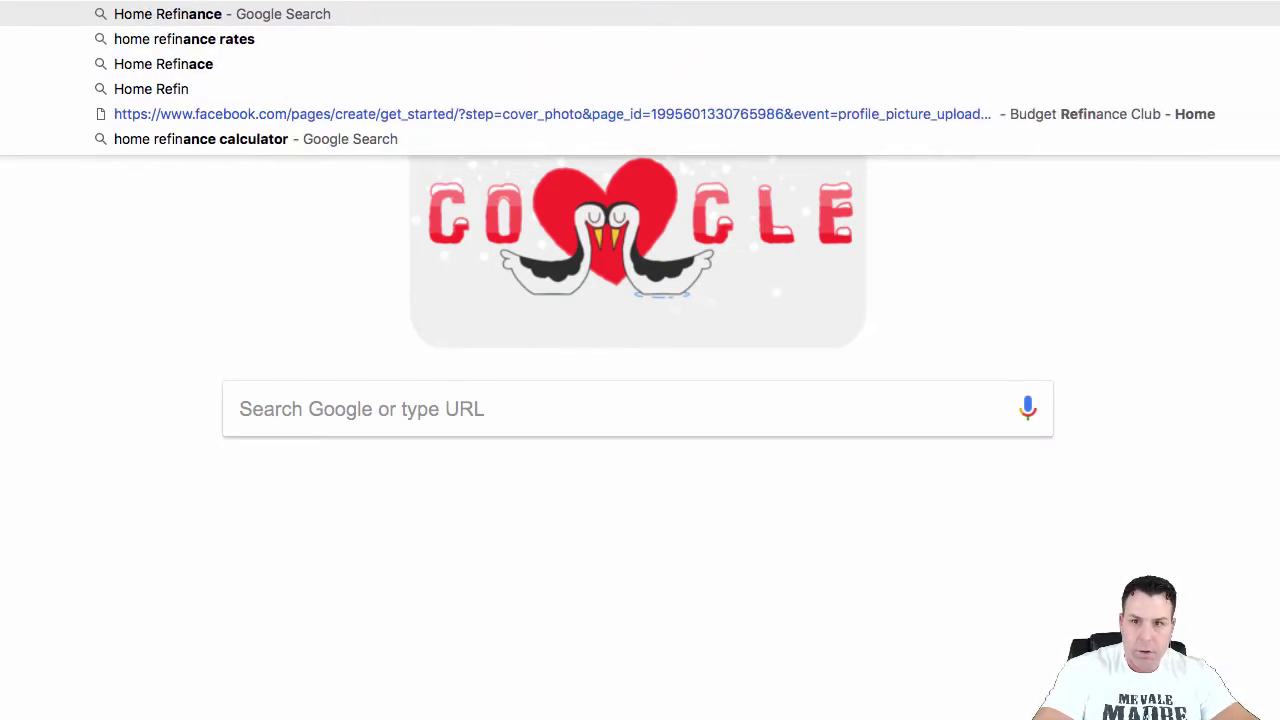
{"action": "type", "text": " News"}
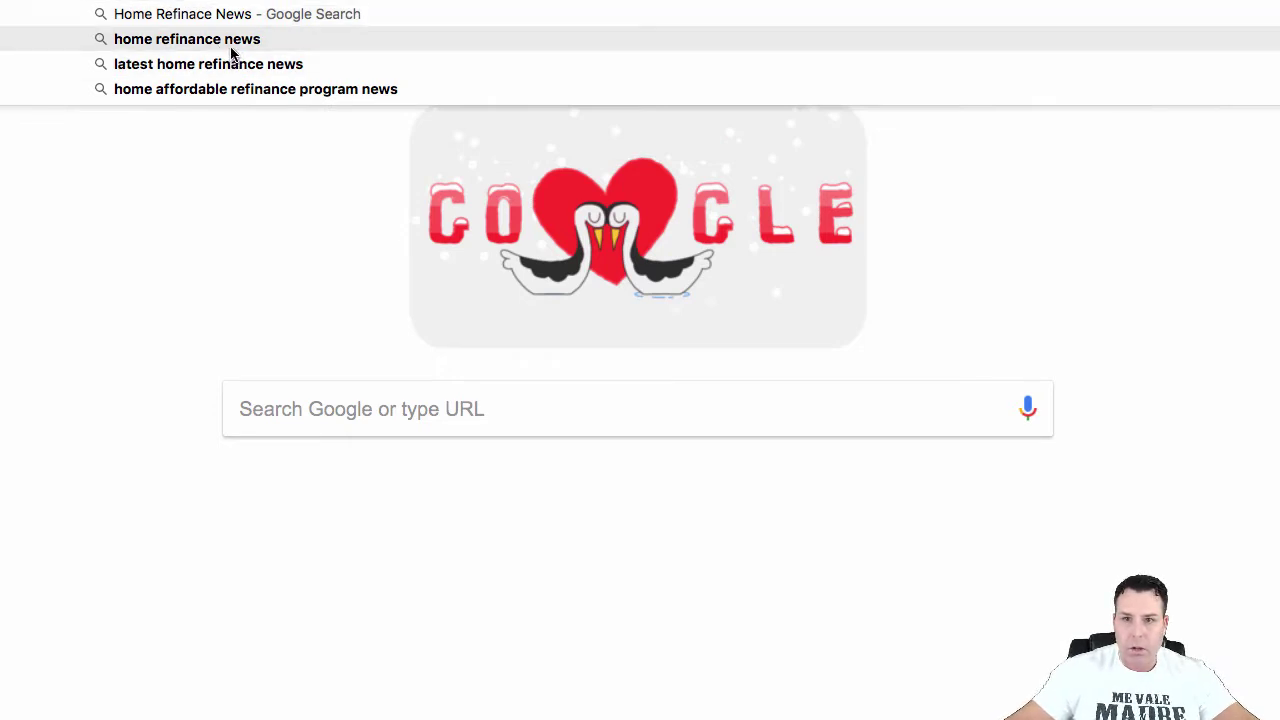
{"action": "left_click", "coordinate": [227, 40]}
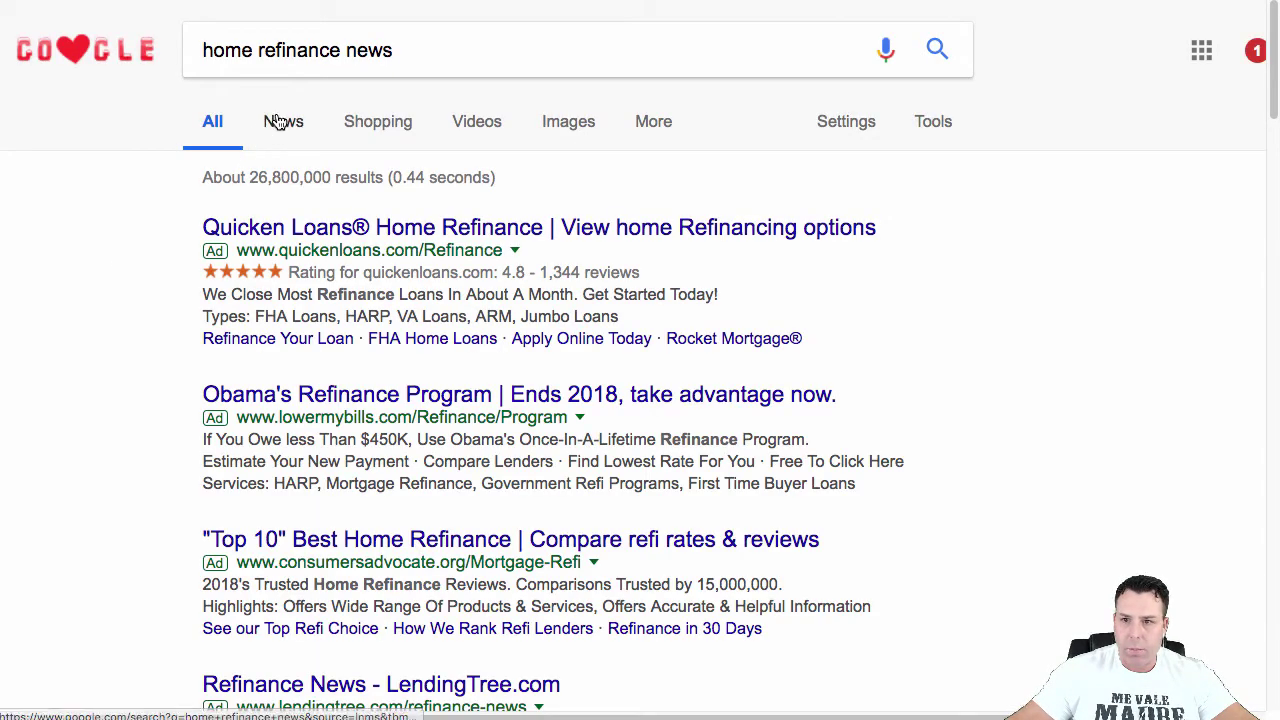
Look through the search results and open the Interest.com article "Is now the right time to refinance?"
{"action": "scroll", "coordinate": [298, 250], "scroll_direction": "down", "scroll_amount": 4}
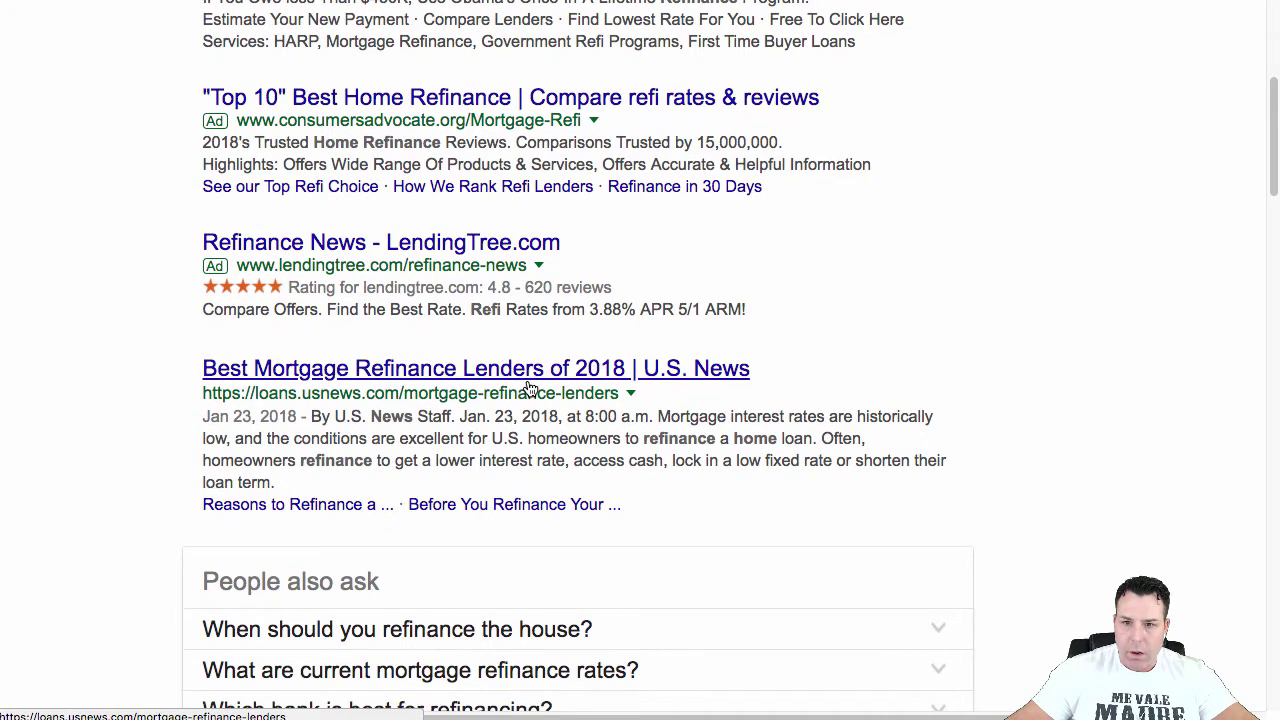
{"action": "scroll", "coordinate": [490, 386], "scroll_direction": "down", "scroll_amount": 3}
{"action": "scroll", "coordinate": [488, 386], "scroll_direction": "down", "scroll_amount": 1}
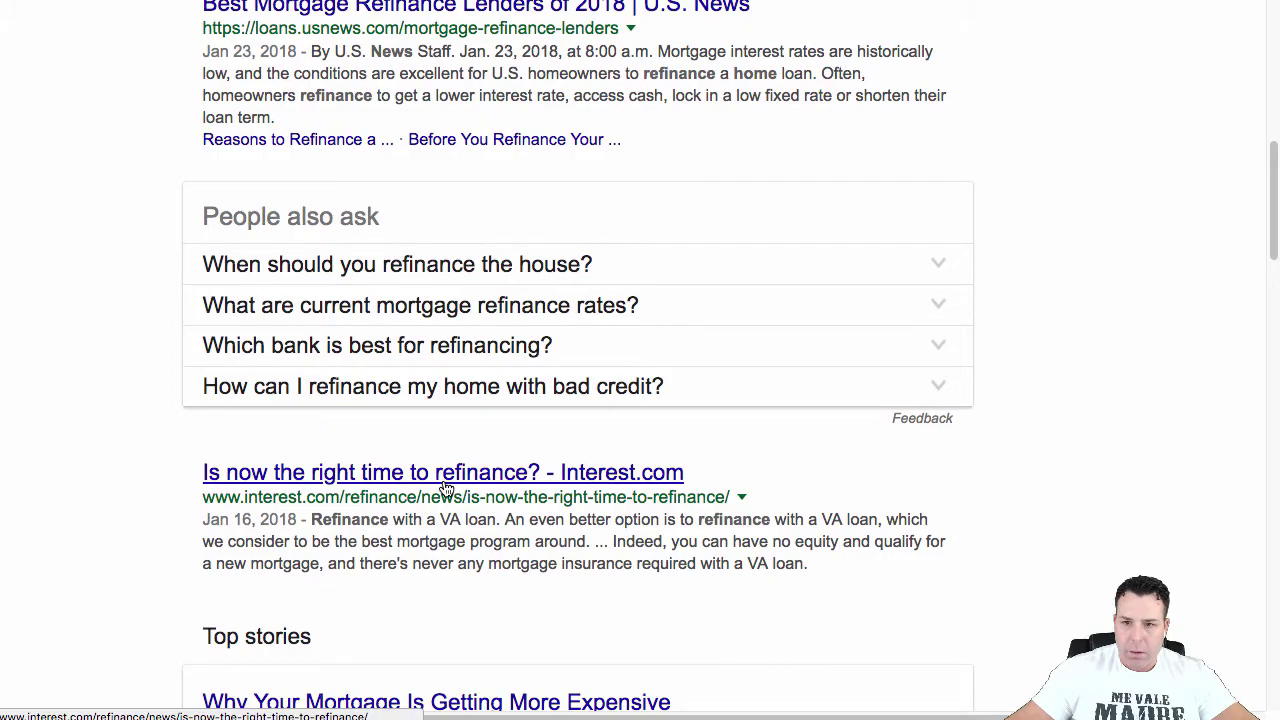
{"action": "left_click", "coordinate": [446, 484]}
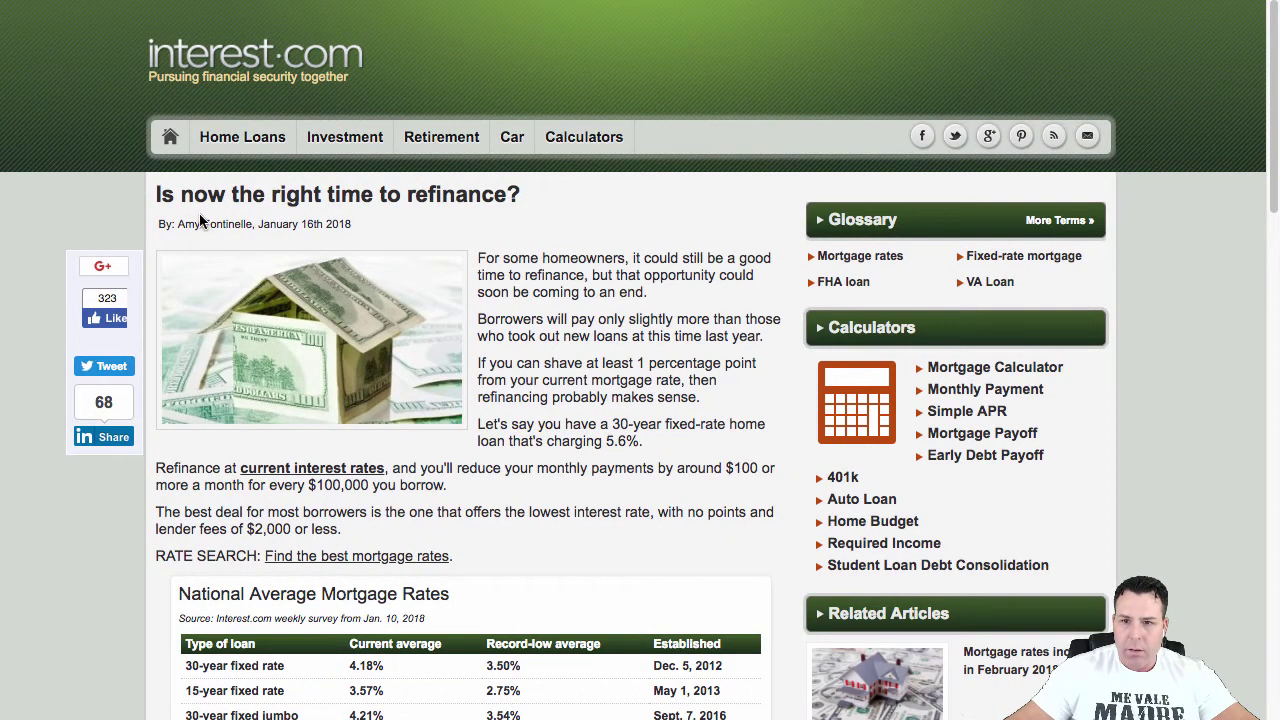
Skim the refinance article and copy its web address
{"action": "scroll", "coordinate": [610, 602], "scroll_direction": "down", "scroll_amount": 5}
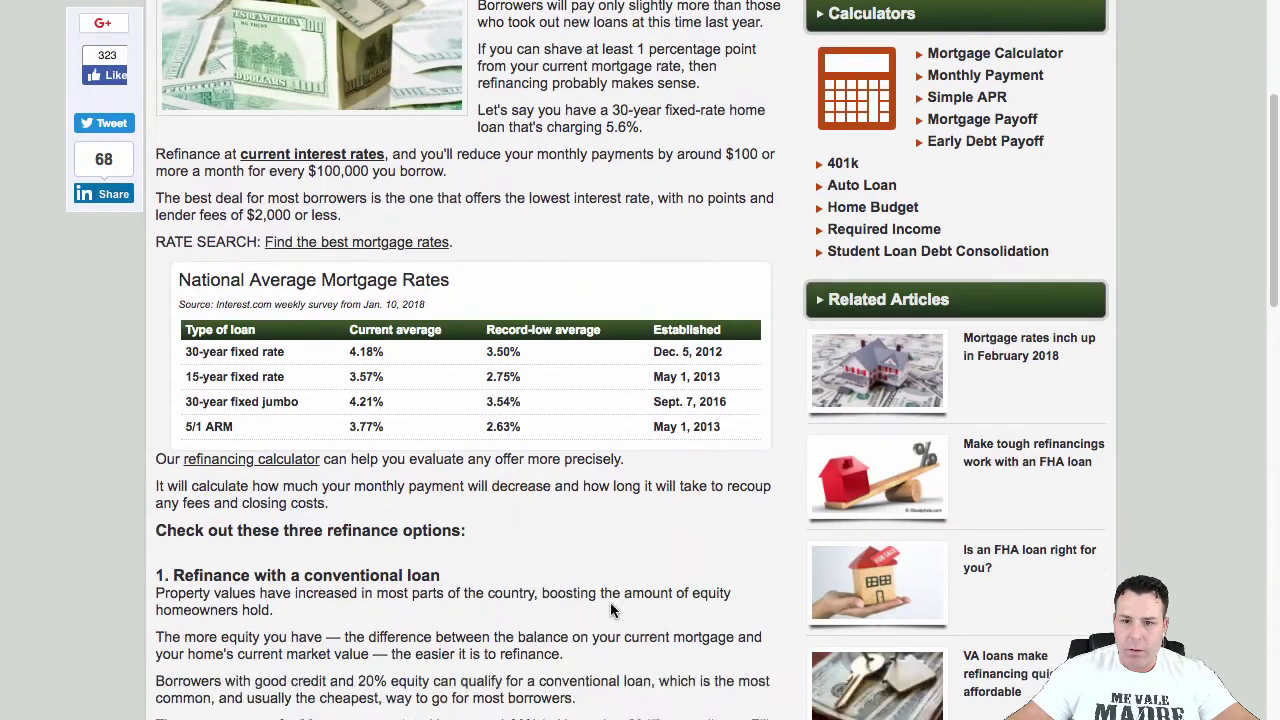
{"action": "scroll", "coordinate": [538, 461], "scroll_direction": "up", "scroll_amount": 5}
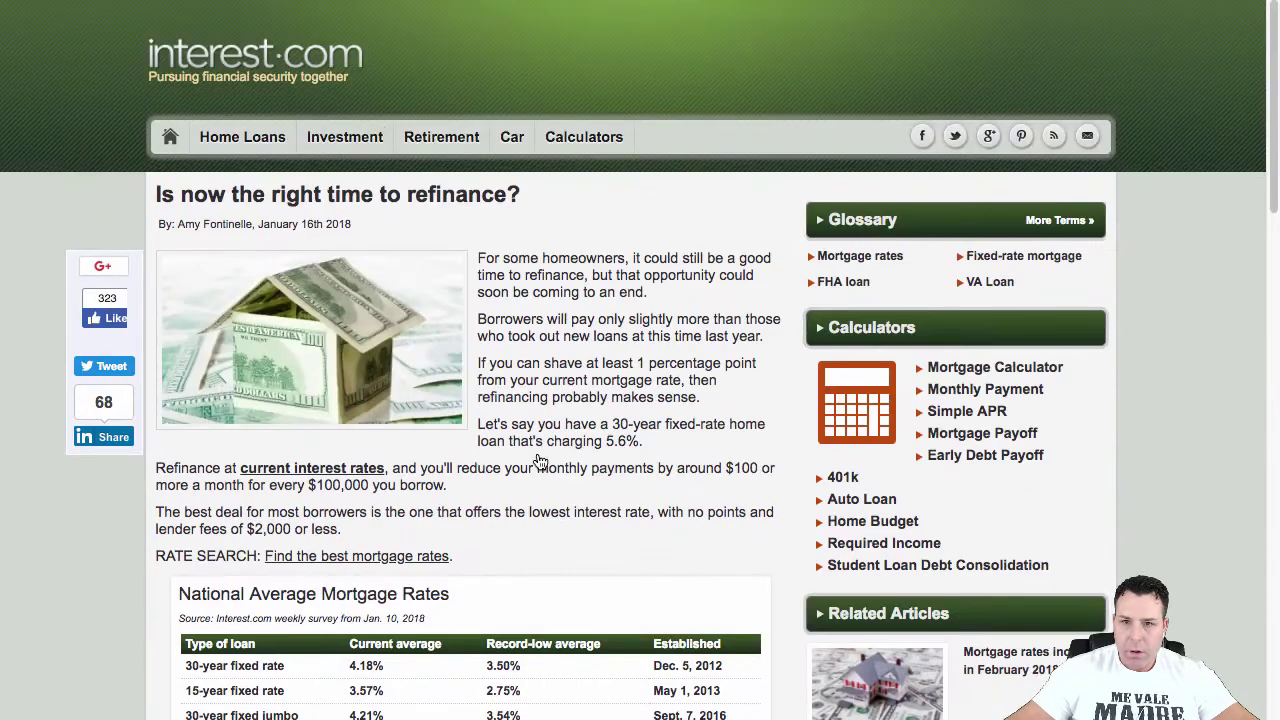
{"action": "right_click", "coordinate": [278, 2]}
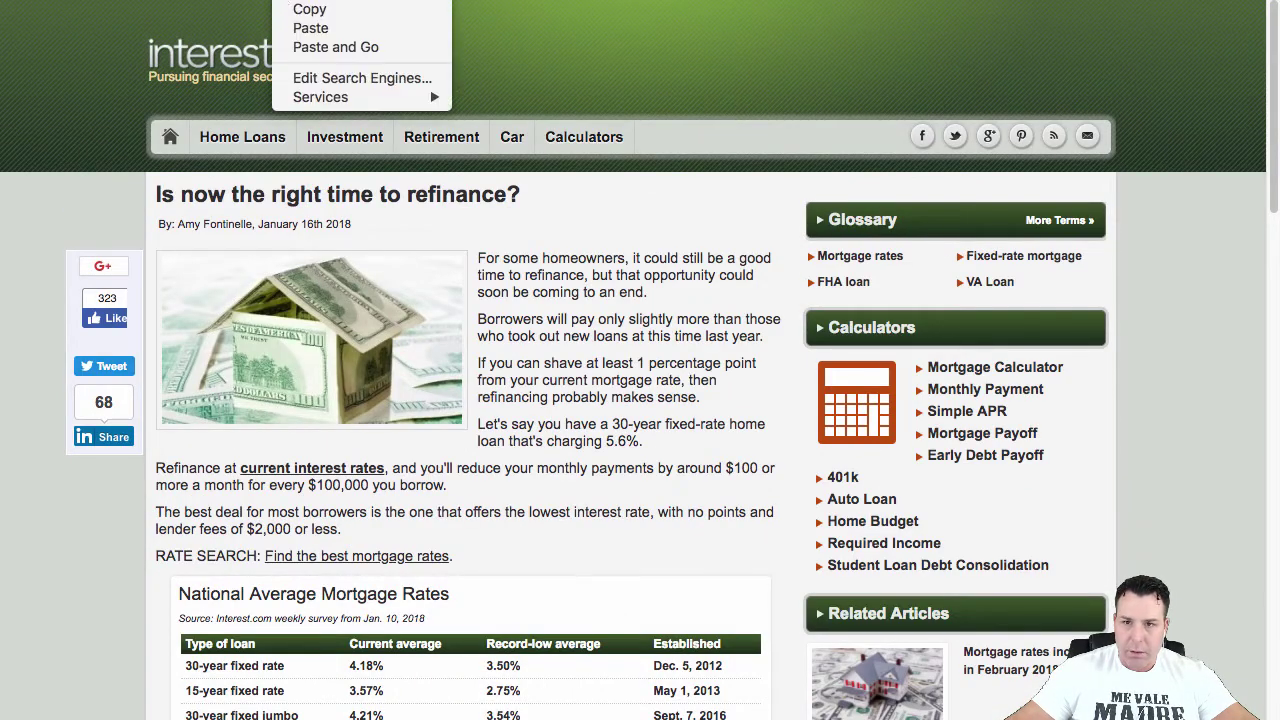
{"action": "left_click", "coordinate": [309, 10]}
Return to the Budget Refinance Club Page on Facebook and like it
{"action": "scroll", "coordinate": [480, 40], "scroll_direction": "down", "scroll_amount": 1}
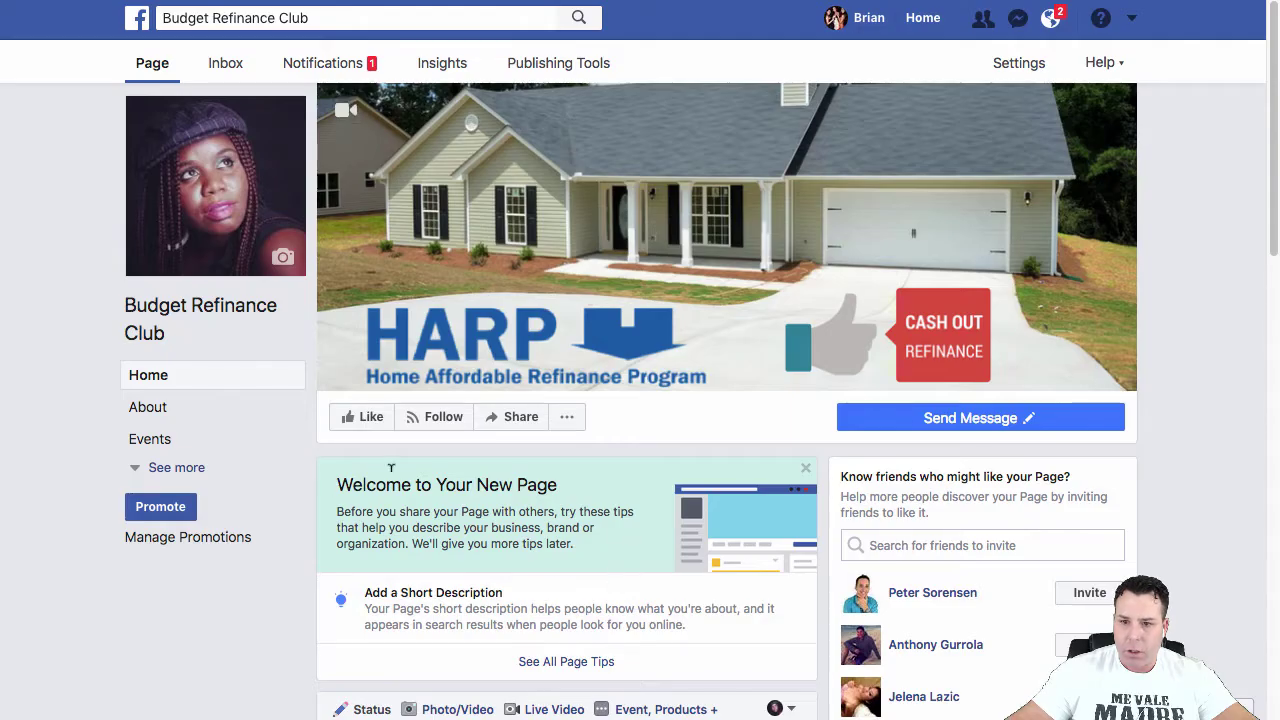
{"action": "scroll", "coordinate": [391, 467], "scroll_direction": "down", "scroll_amount": 2}
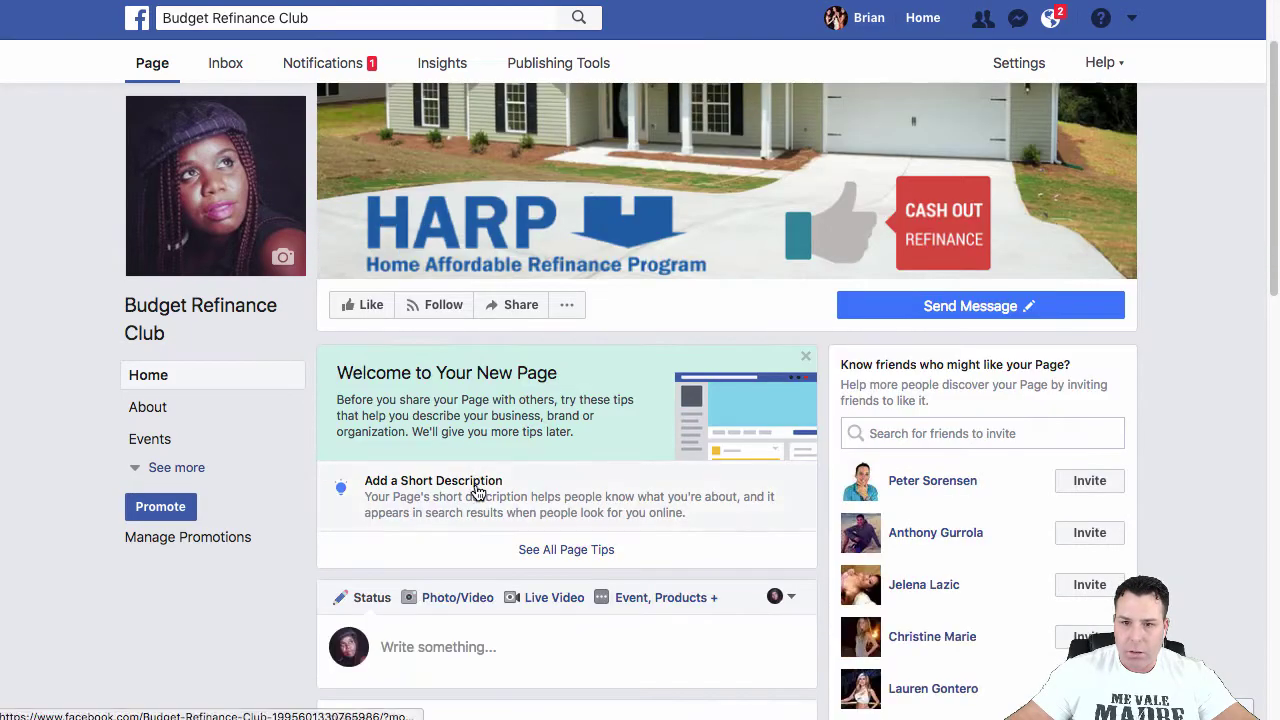
{"action": "left_click", "coordinate": [566, 306]}
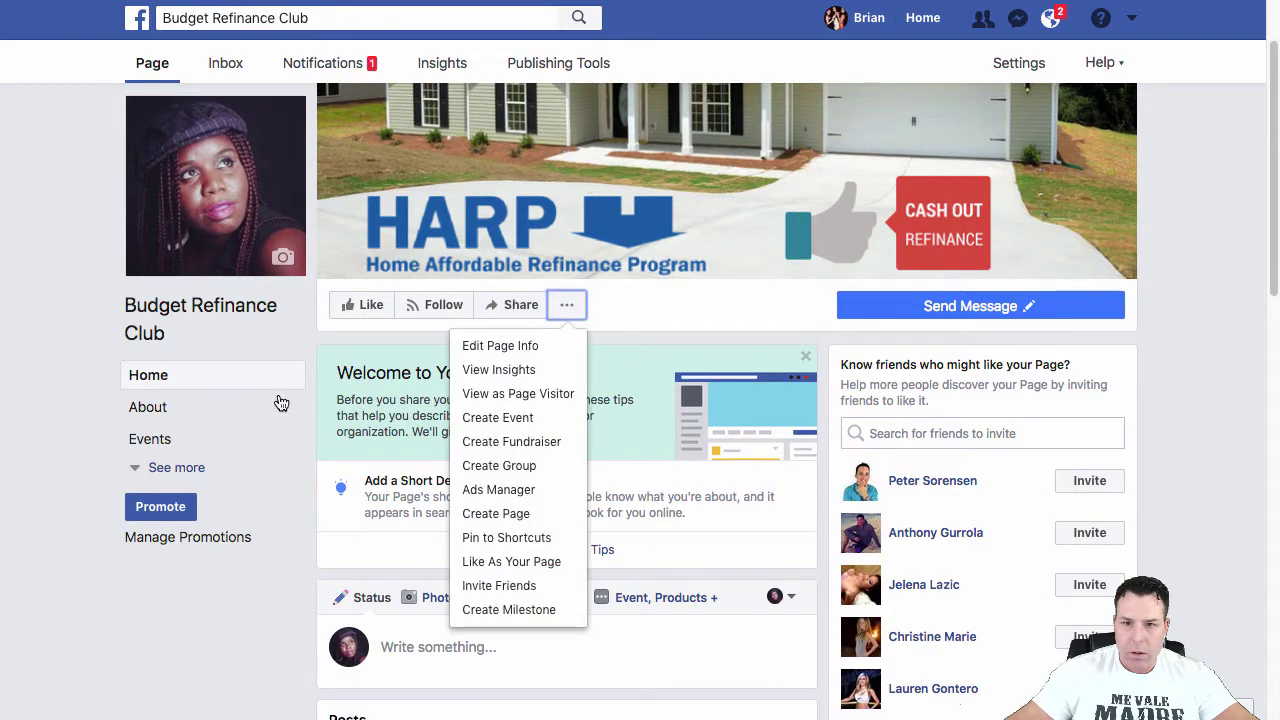
{"action": "left_click", "coordinate": [634, 311]}
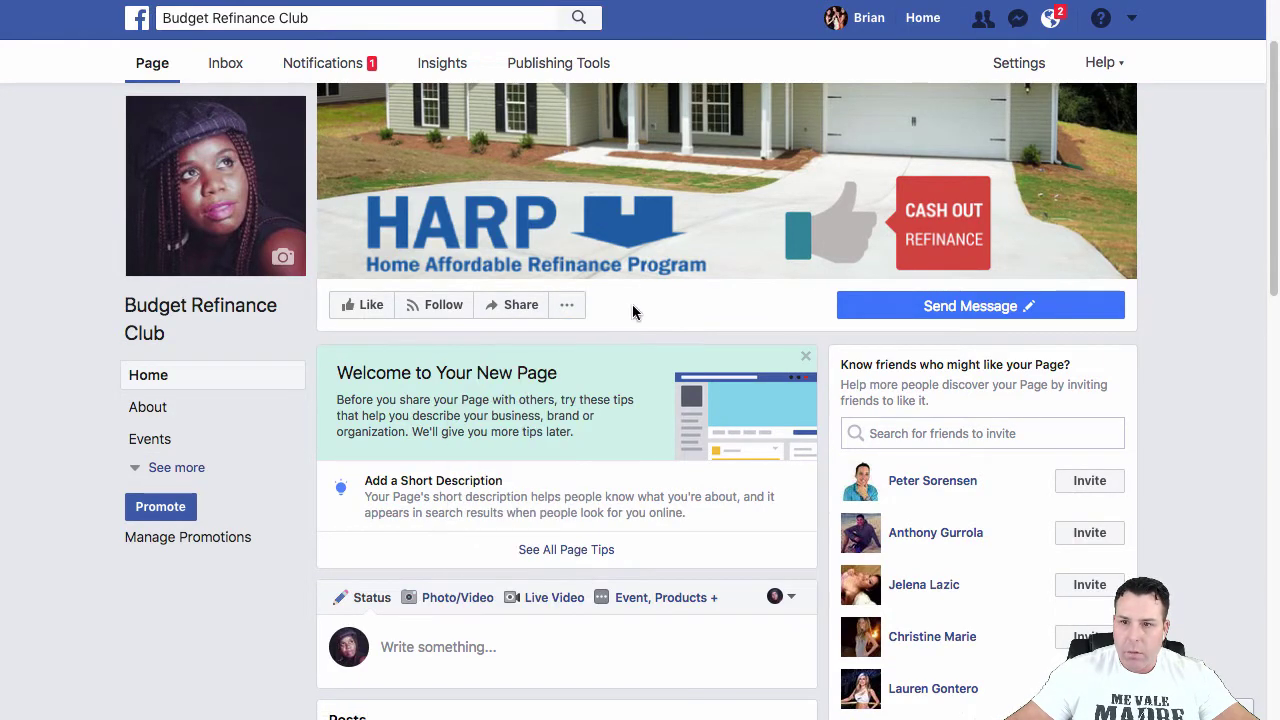
{"action": "scroll", "coordinate": [600, 330], "scroll_direction": "up", "scroll_amount": 2}
{"action": "left_click", "coordinate": [362, 420]}
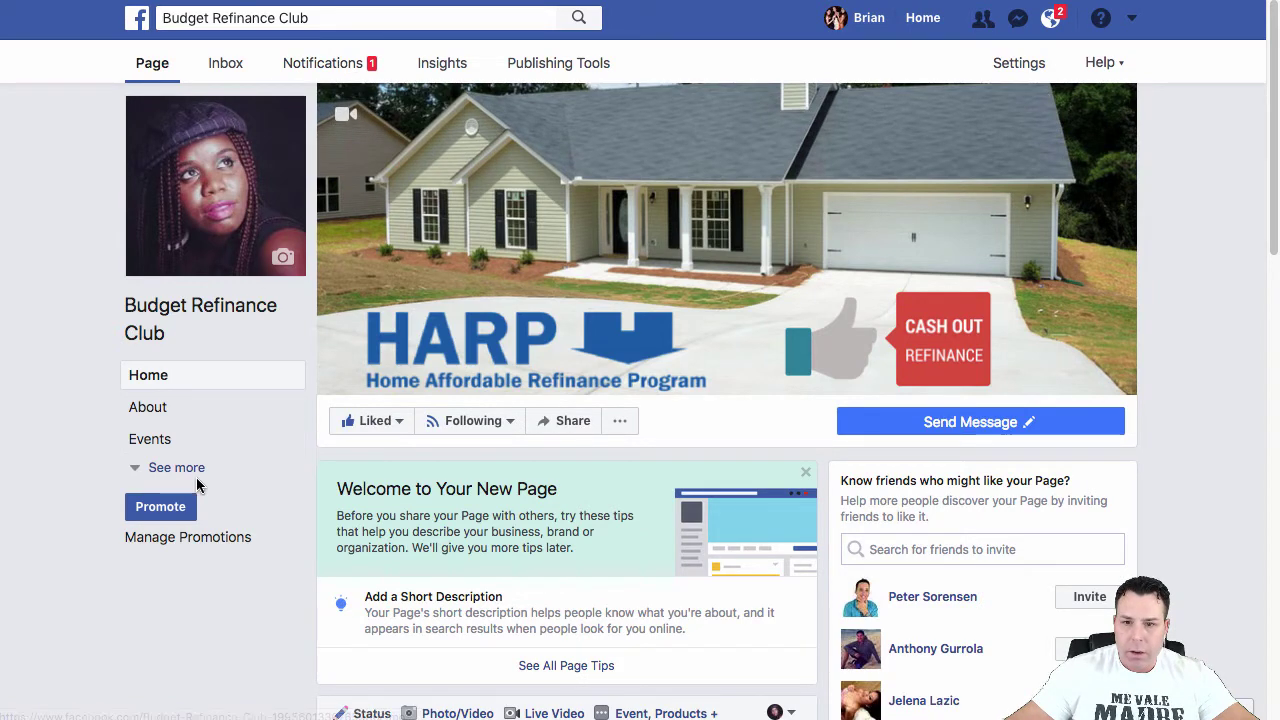
Write the Page post "Is now a great time to Refi???" and add the copied Interest.com article link to it
{"action": "scroll", "coordinate": [549, 456], "scroll_direction": "down", "scroll_amount": 2}
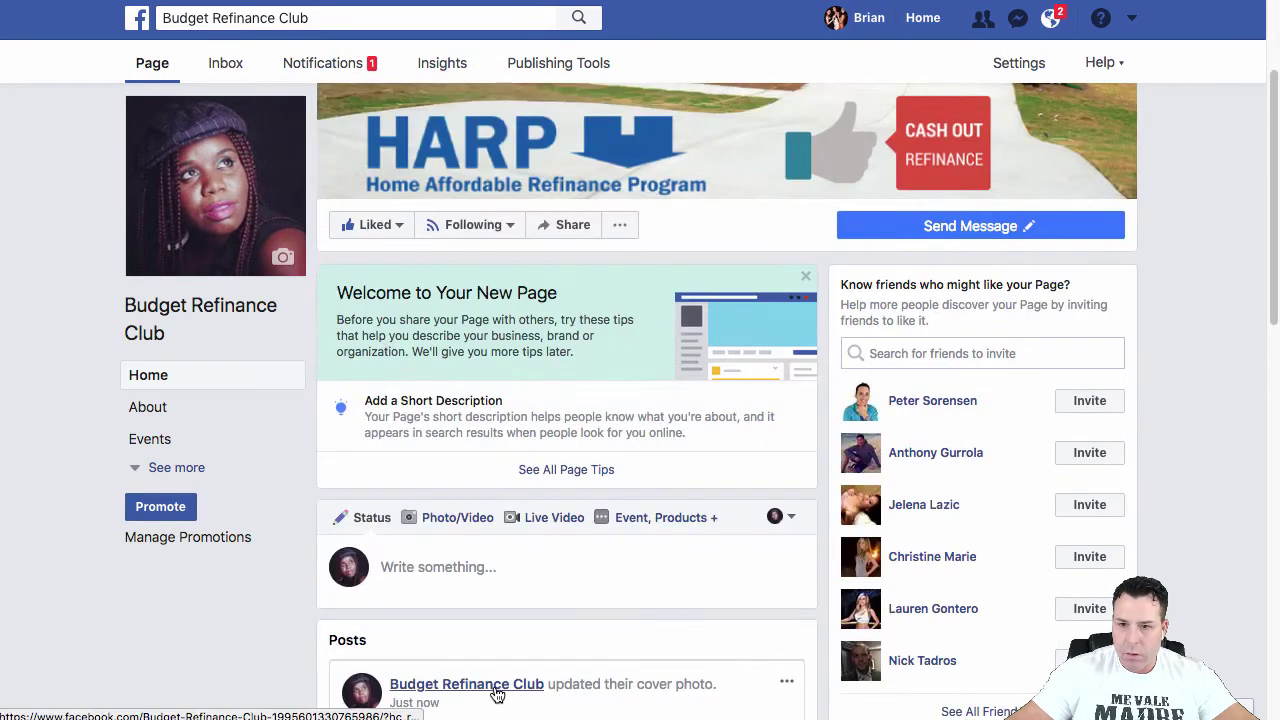
{"action": "left_click", "coordinate": [480, 580]}
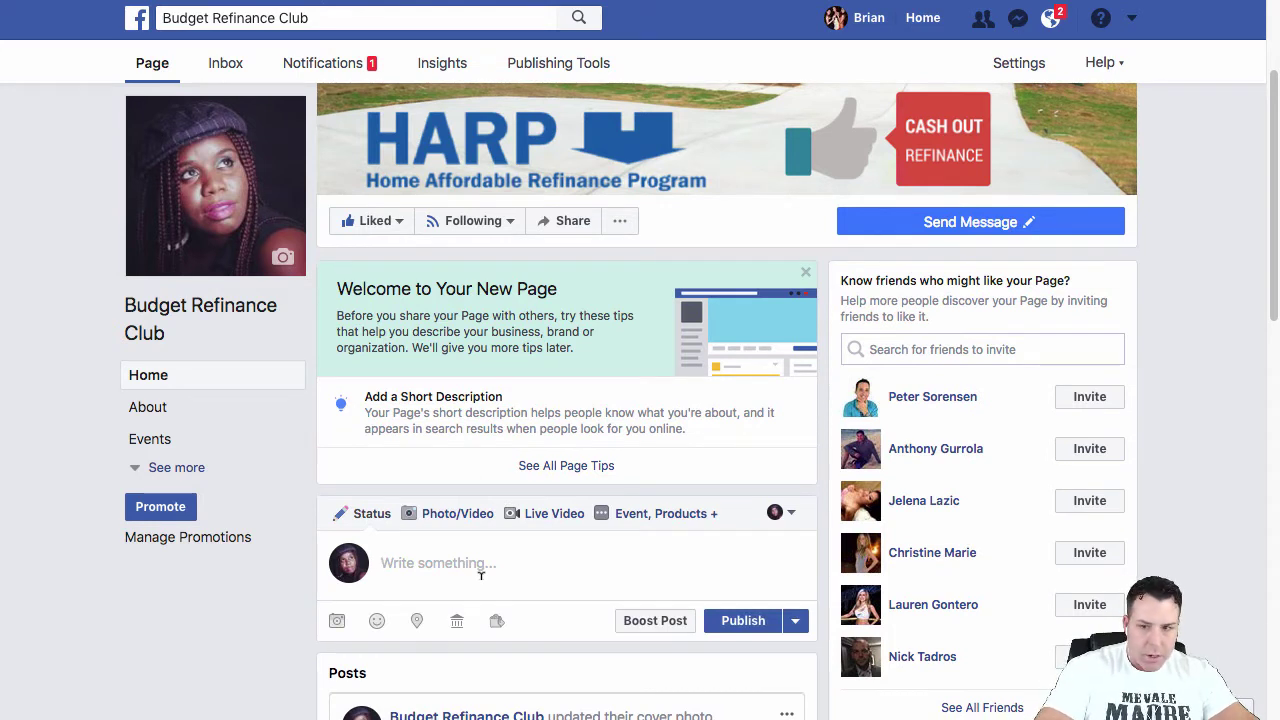
{"action": "type", "text": "Is not"}
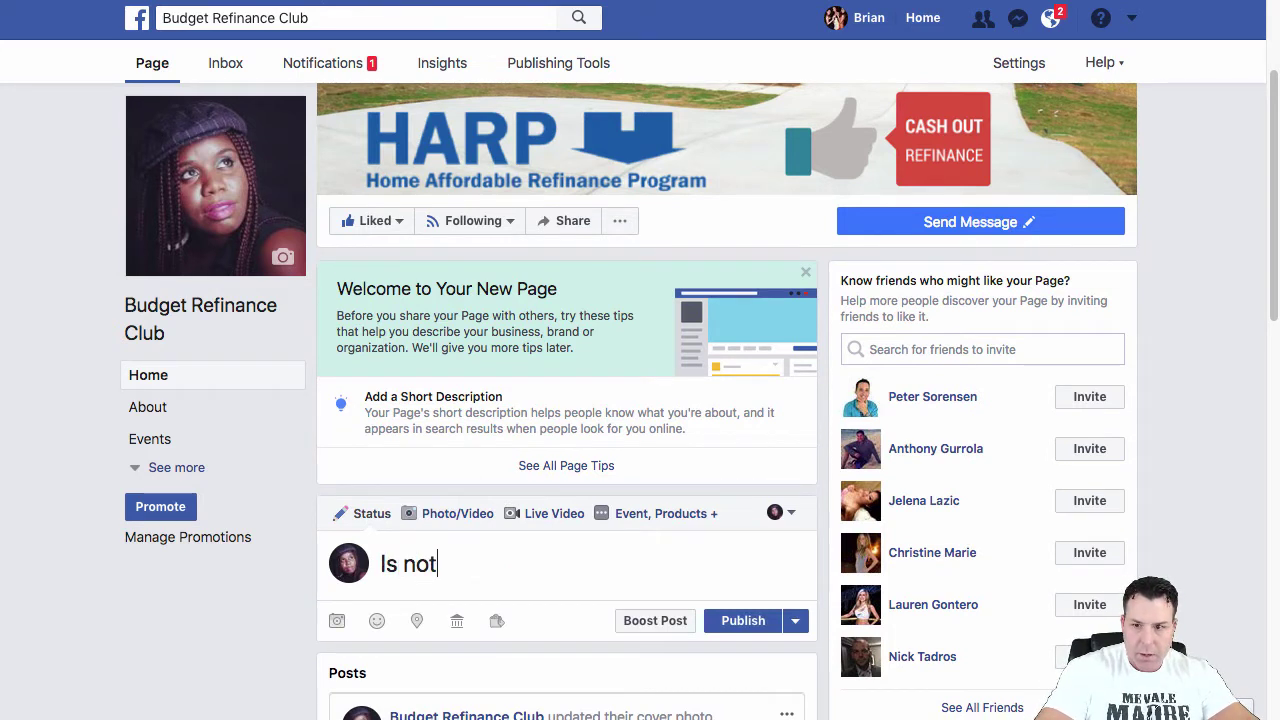
{"action": "key", "text": "BackSpace"}
{"action": "type", "text": "w a g"}
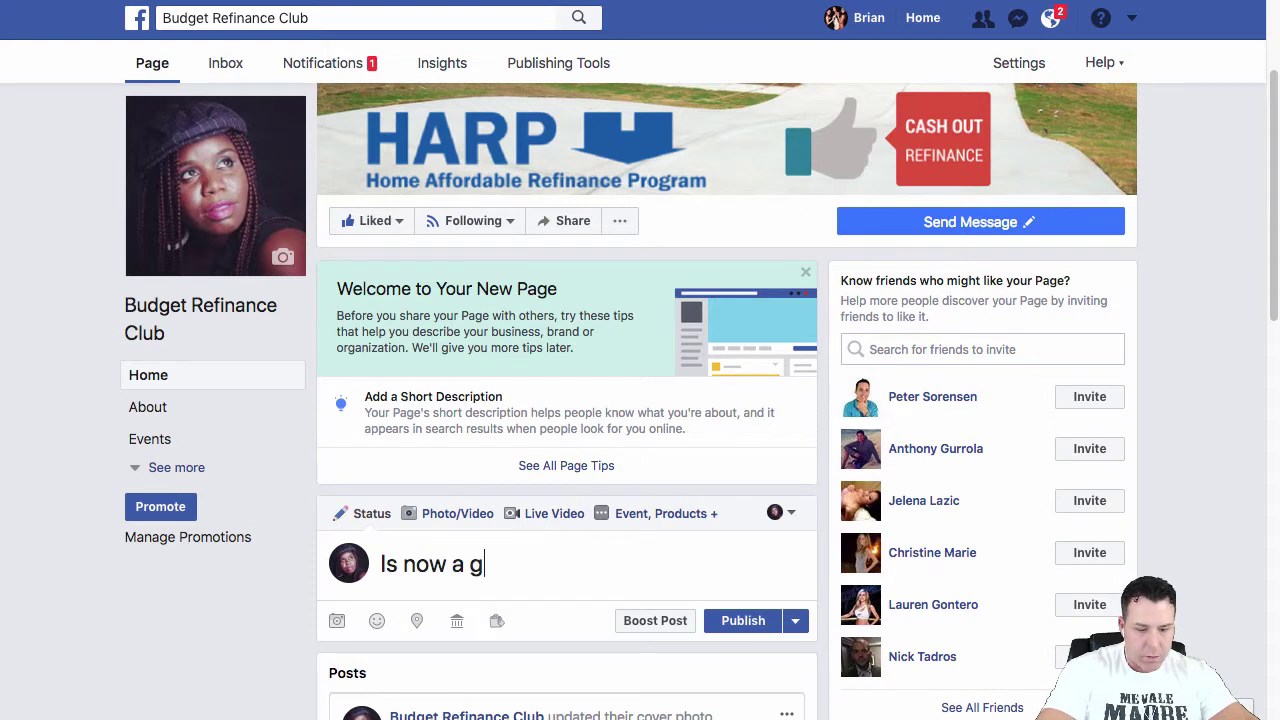
{"action": "type", "text": "reat time to "}
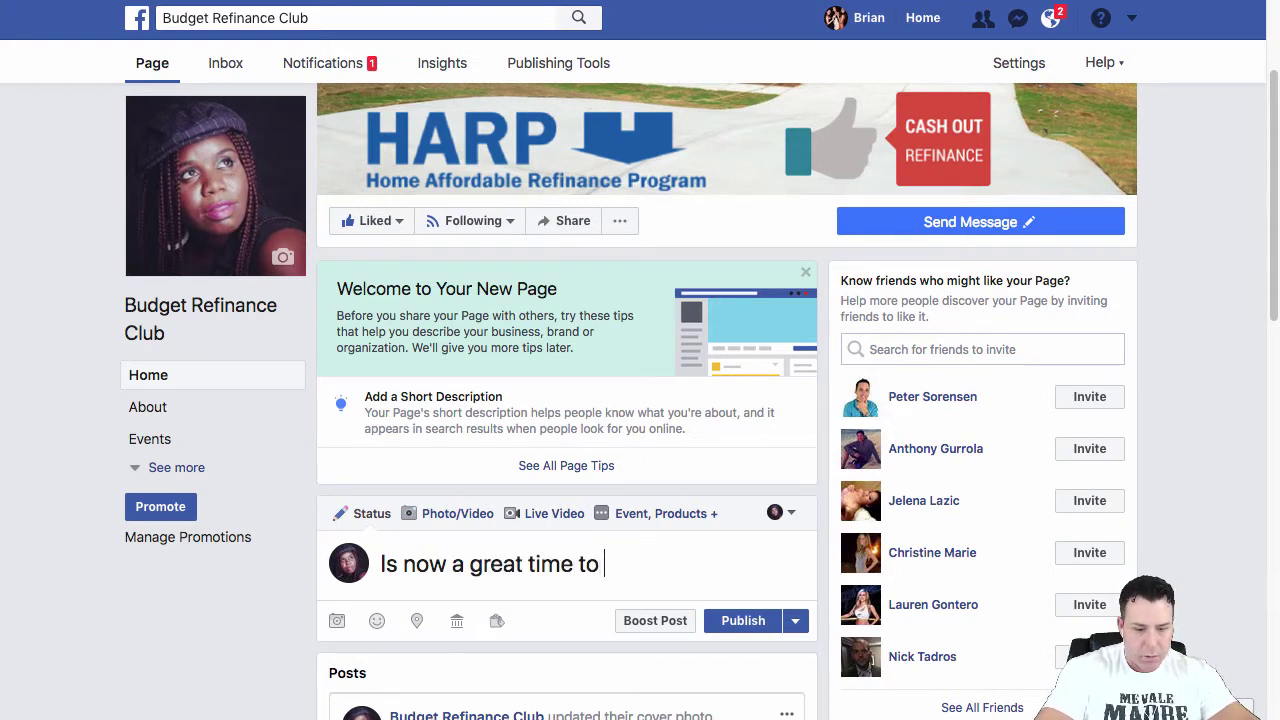
{"action": "type", "text": "Refin"}
{"action": "key", "text": "BackSpace"}
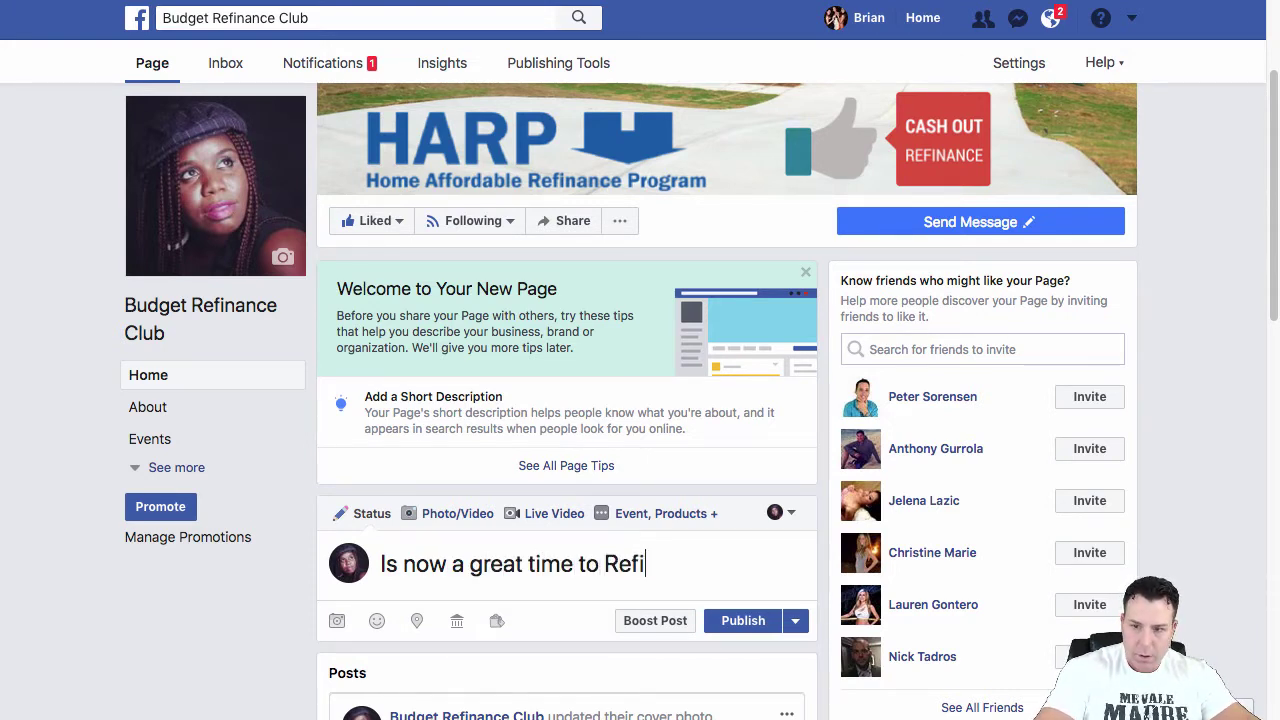
{"action": "type", "text": "???"}
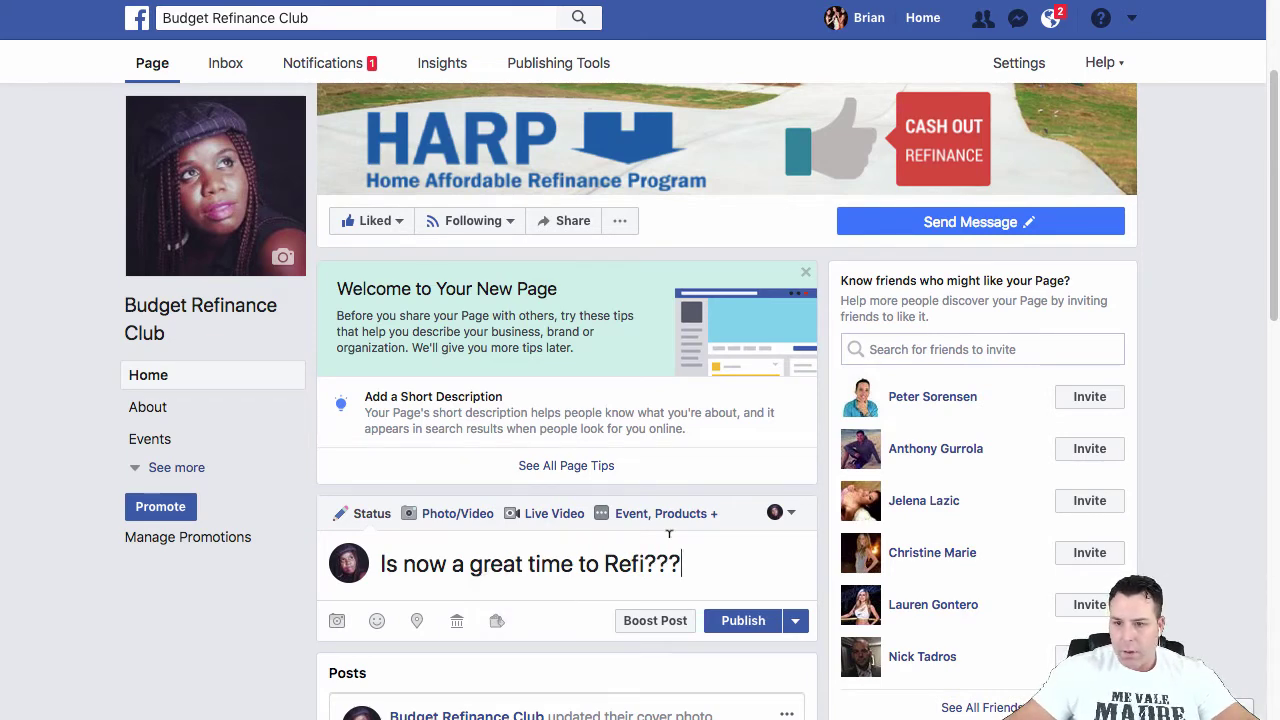
{"action": "right_click", "coordinate": [734, 570]}
{"action": "left_click", "coordinate": [768, 664]}
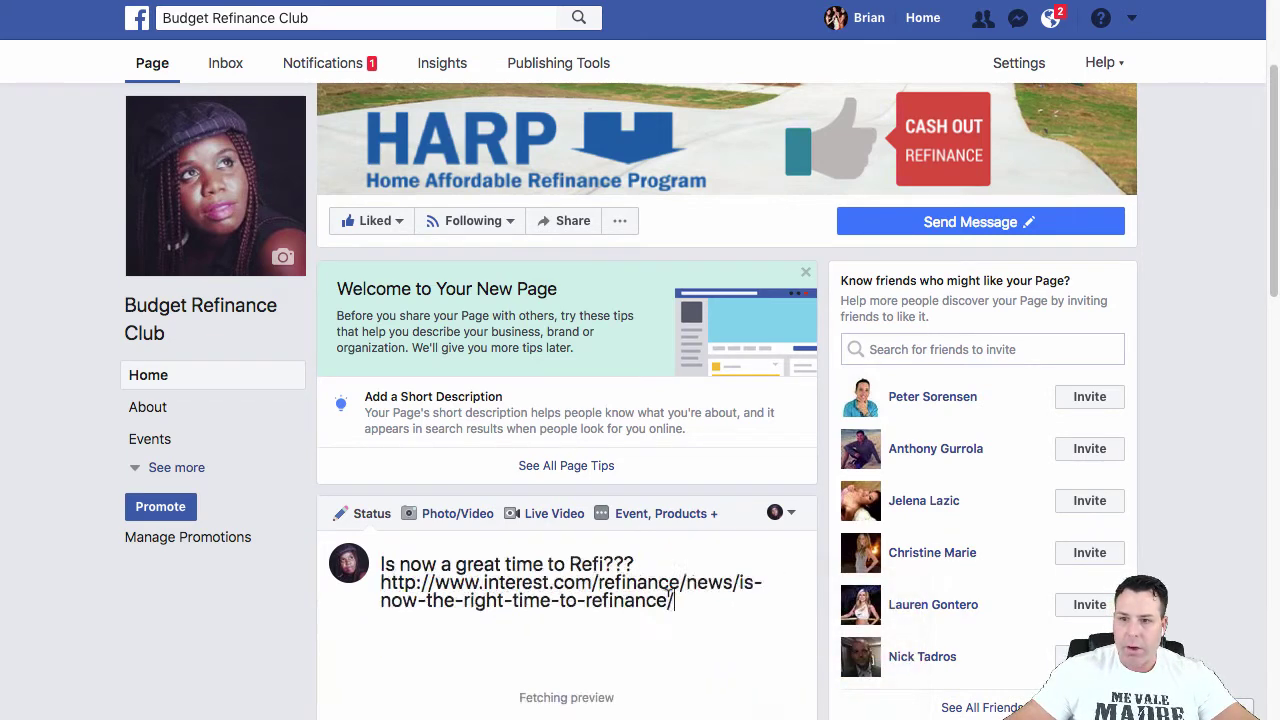
Upload Student_Loan.jpg as the link preview image, publish the post and reload the Page
{"action": "scroll", "coordinate": [627, 655], "scroll_direction": "down", "scroll_amount": 3}
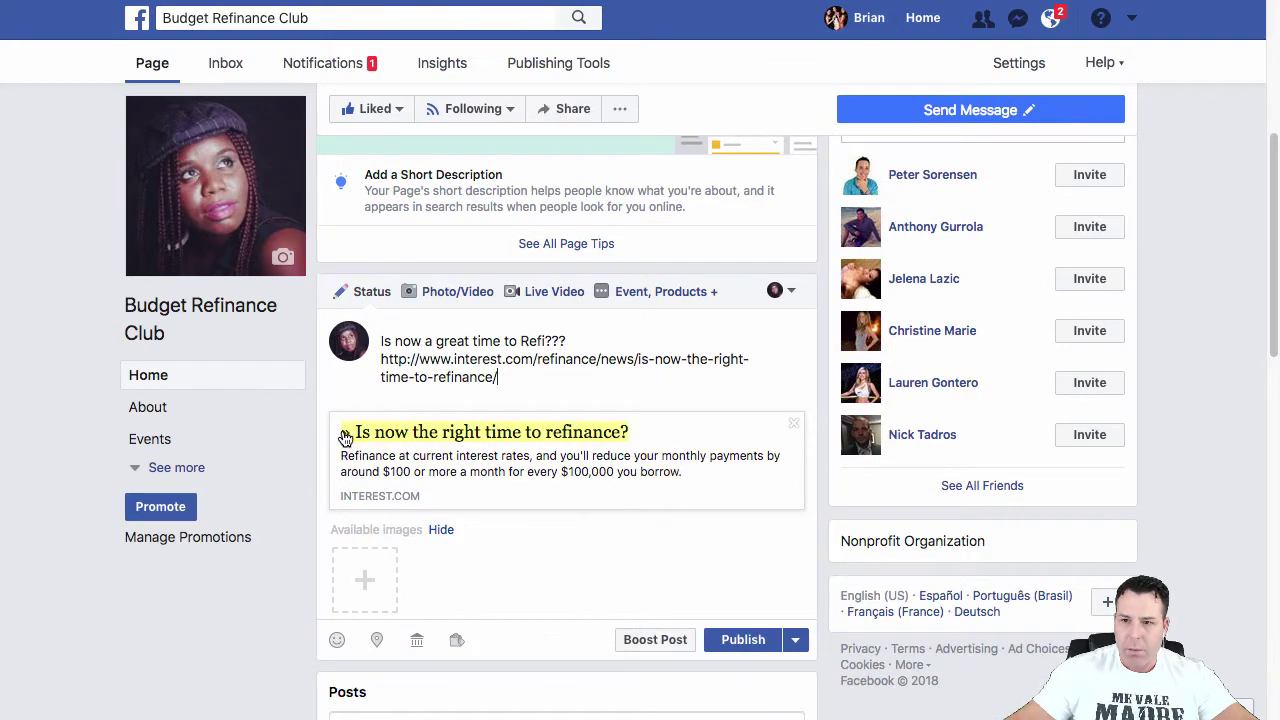
{"action": "left_click", "coordinate": [372, 582]}
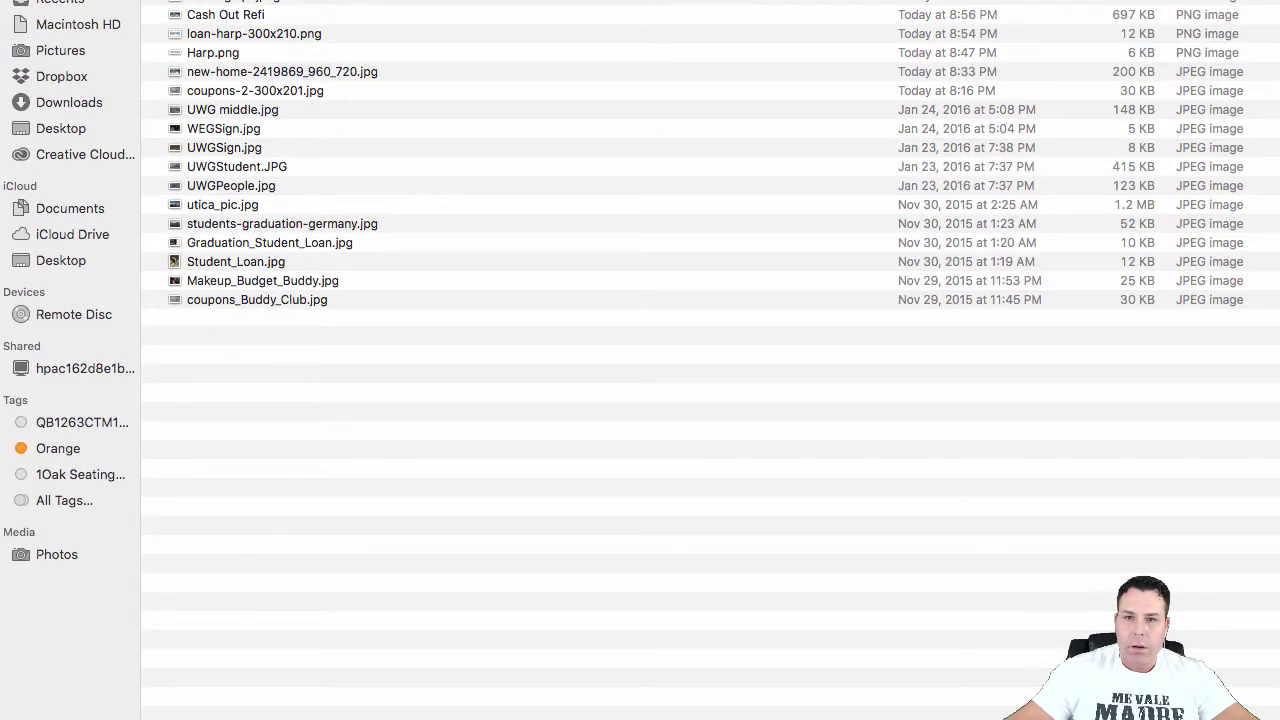
{"action": "key", "text": "super+1"}
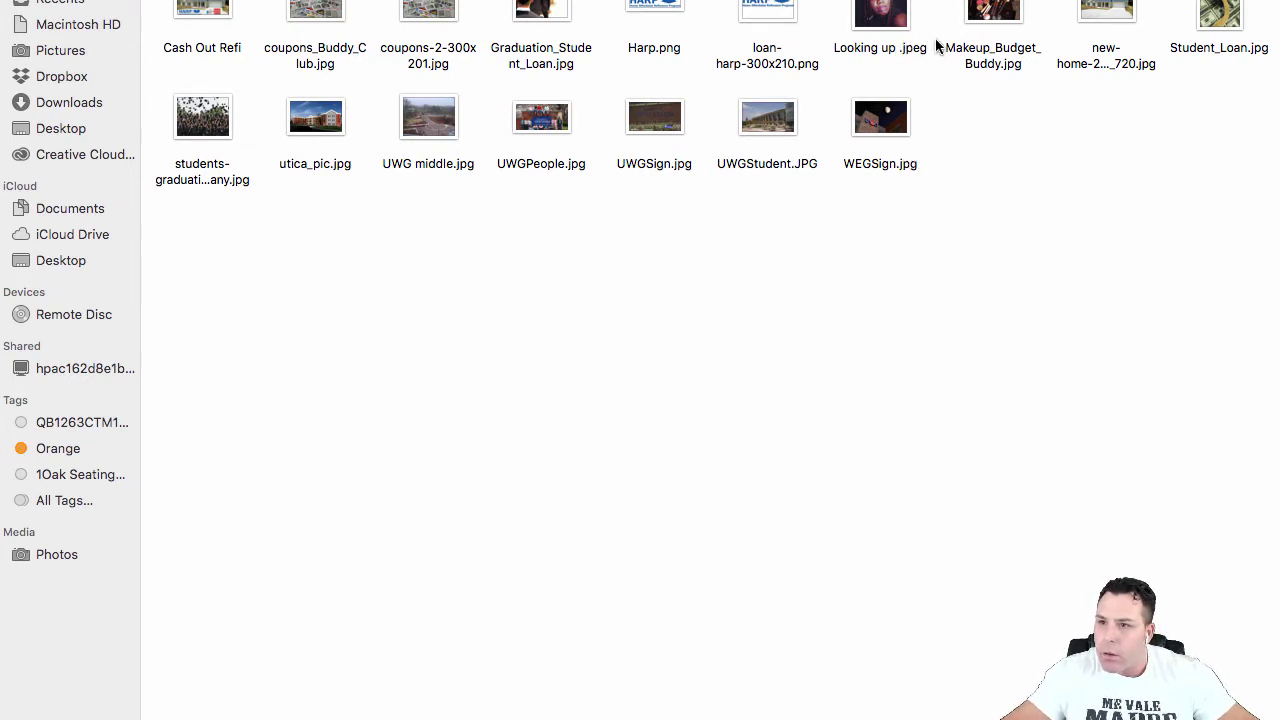
{"action": "double_click", "coordinate": [1219, 15]}
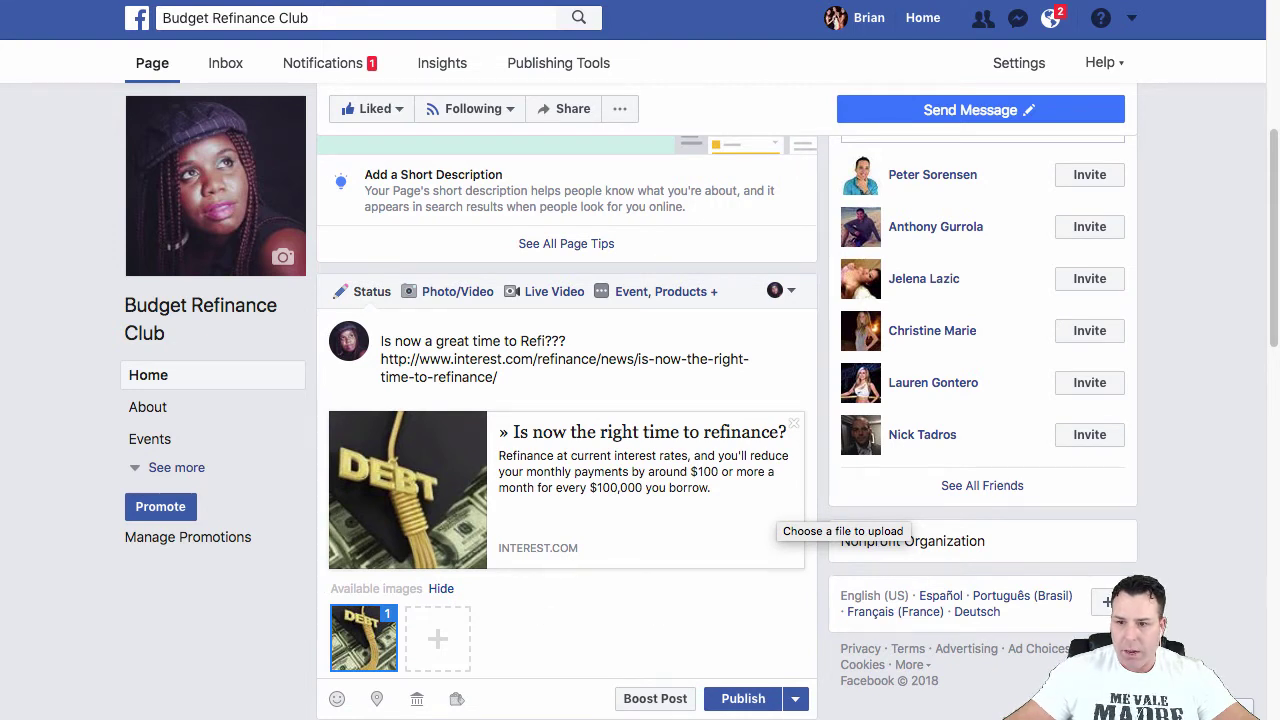
{"action": "left_click", "coordinate": [740, 698]}
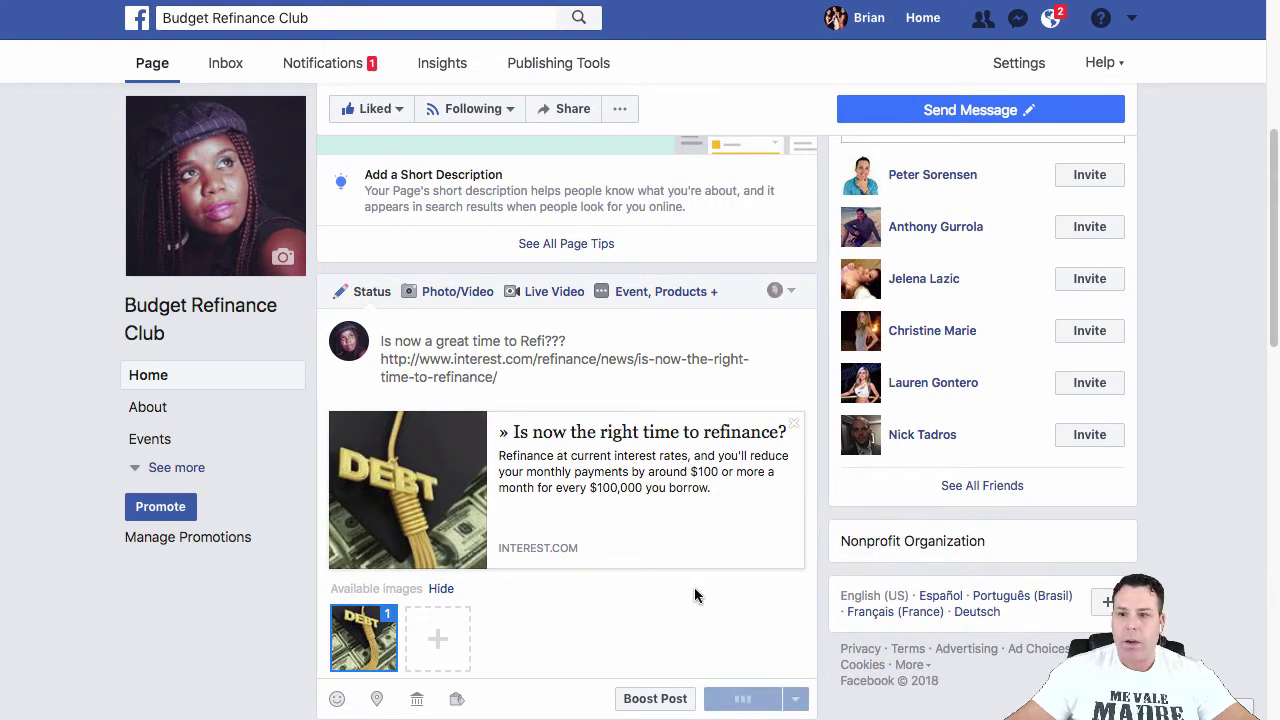
{"action": "key", "text": "super+r"}
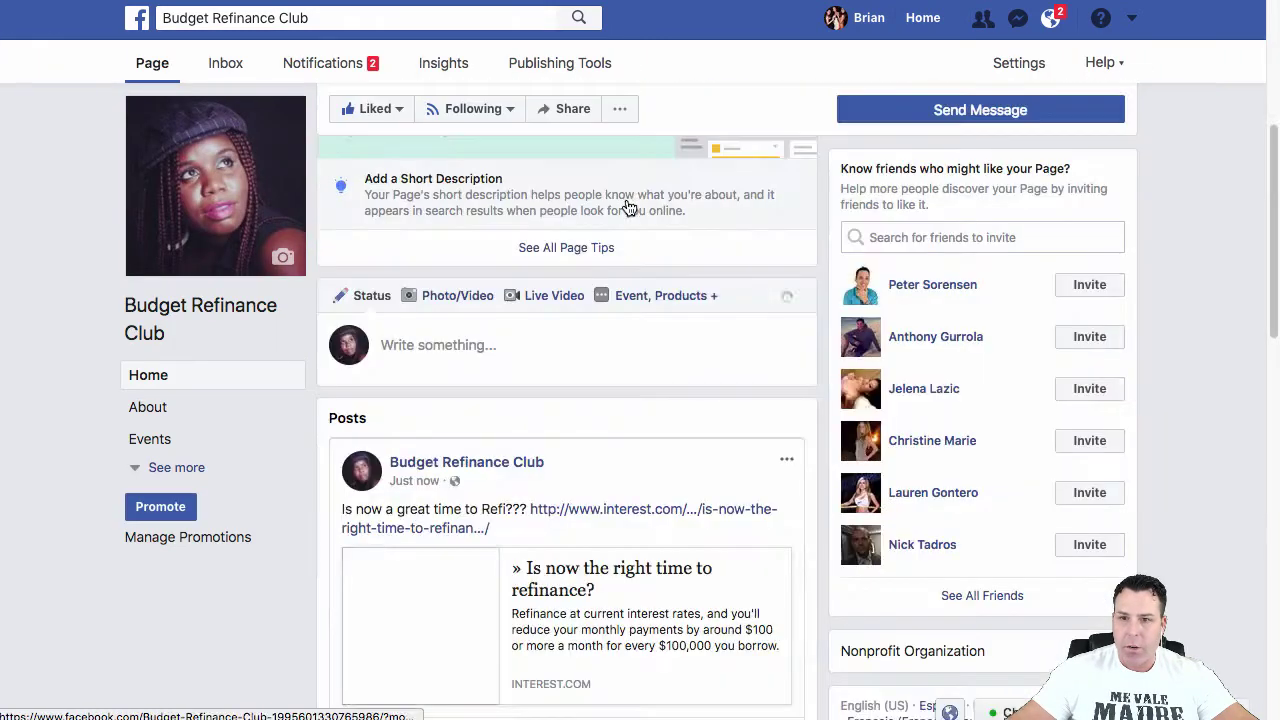
Check the published refinance post on the Page and look at the Interest.com article it links to
{"action": "scroll", "coordinate": [642, 228], "scroll_direction": "down", "scroll_amount": 3}
{"action": "scroll", "coordinate": [551, 331], "scroll_direction": "up", "scroll_amount": 2}
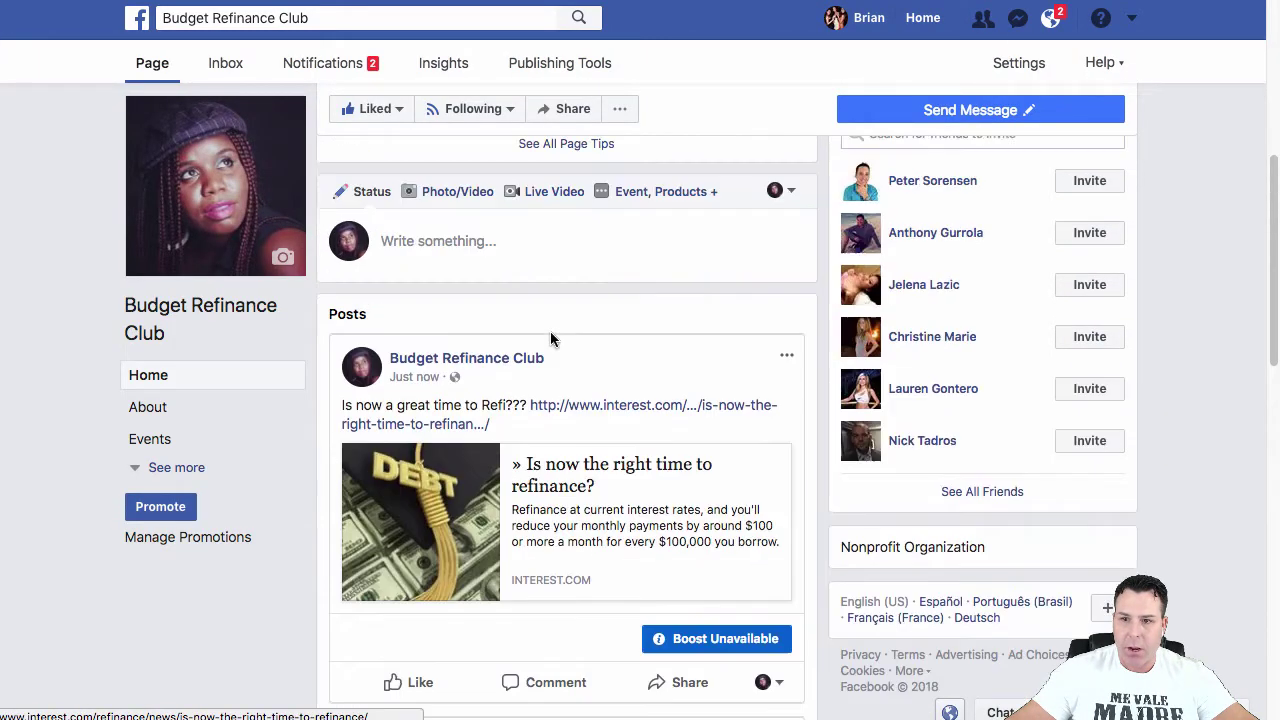
{"action": "scroll", "coordinate": [560, 400], "scroll_direction": "down", "scroll_amount": 3}
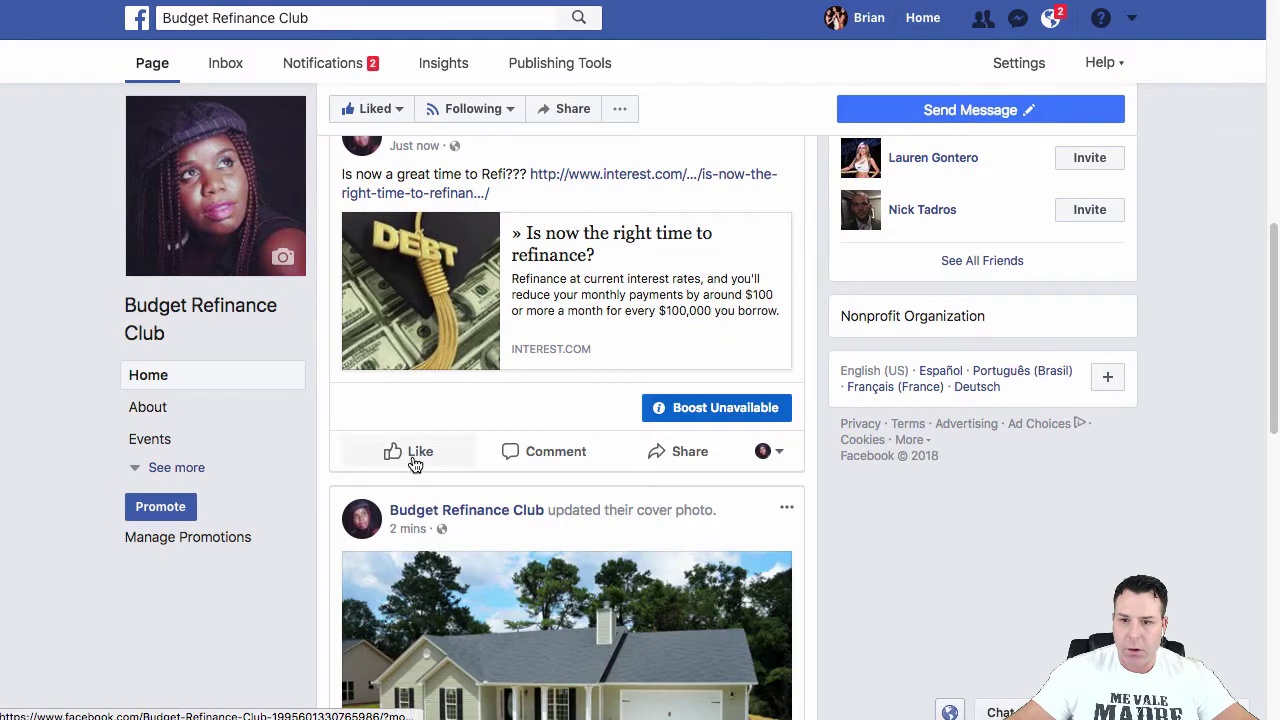
{"action": "scroll", "coordinate": [605, 335], "scroll_direction": "up", "scroll_amount": 3}
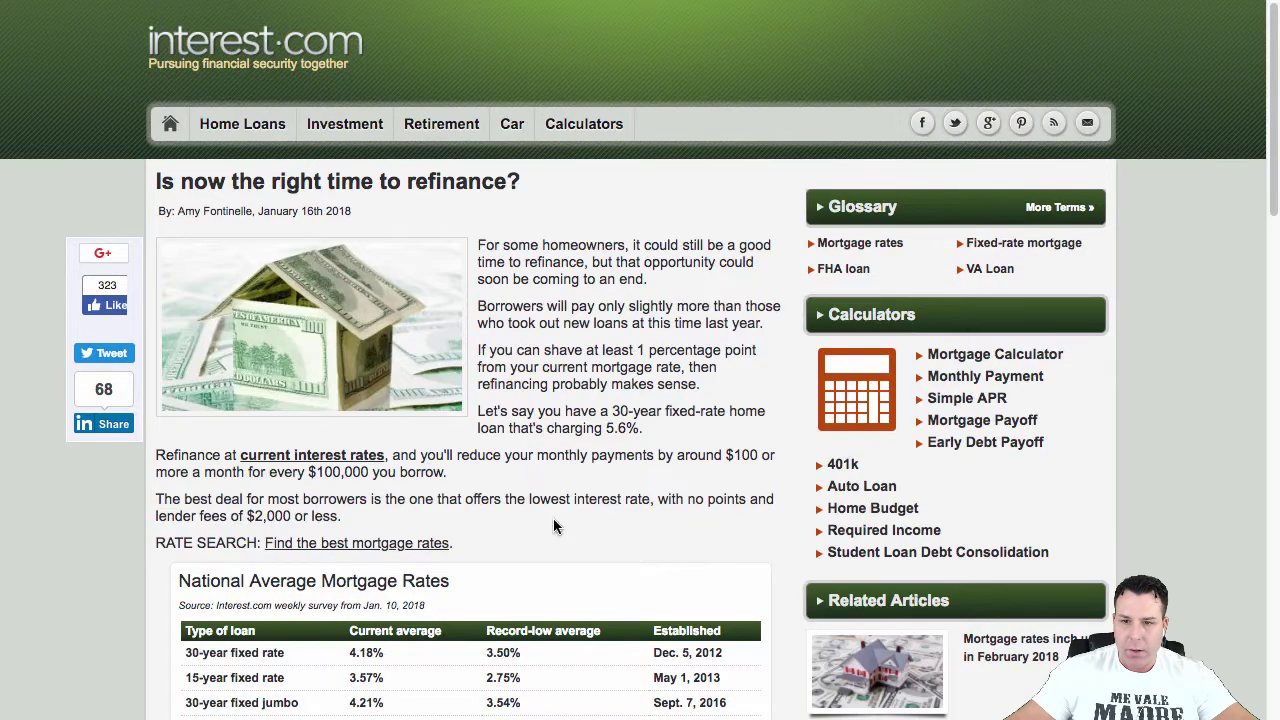
{"action": "scroll", "coordinate": [562, 571], "scroll_direction": "down", "scroll_amount": 3}
{"action": "scroll", "coordinate": [563, 570], "scroll_direction": "up", "scroll_amount": 3}
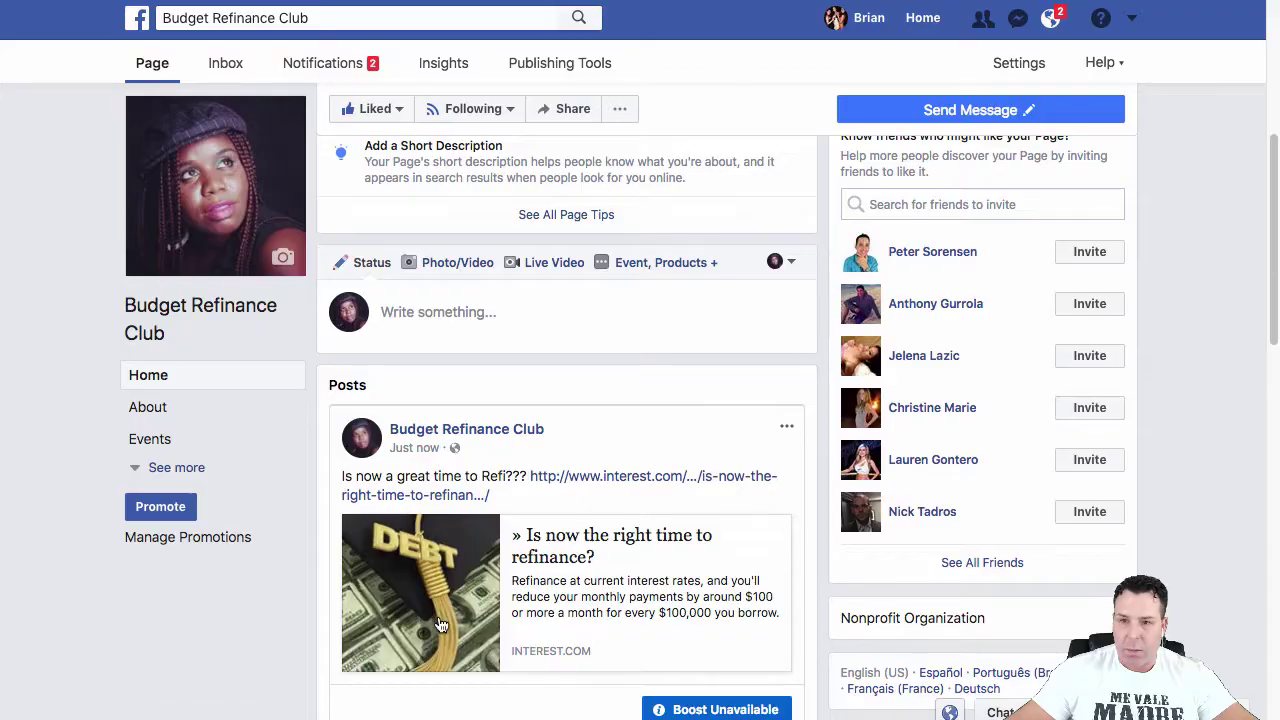
Review the Budget Refinance Club Page from its cover photo through the news, cover photo and profile picture posts
{"action": "scroll", "coordinate": [471, 423], "scroll_direction": "down", "scroll_amount": 4}
{"action": "scroll", "coordinate": [471, 431], "scroll_direction": "up", "scroll_amount": 5}
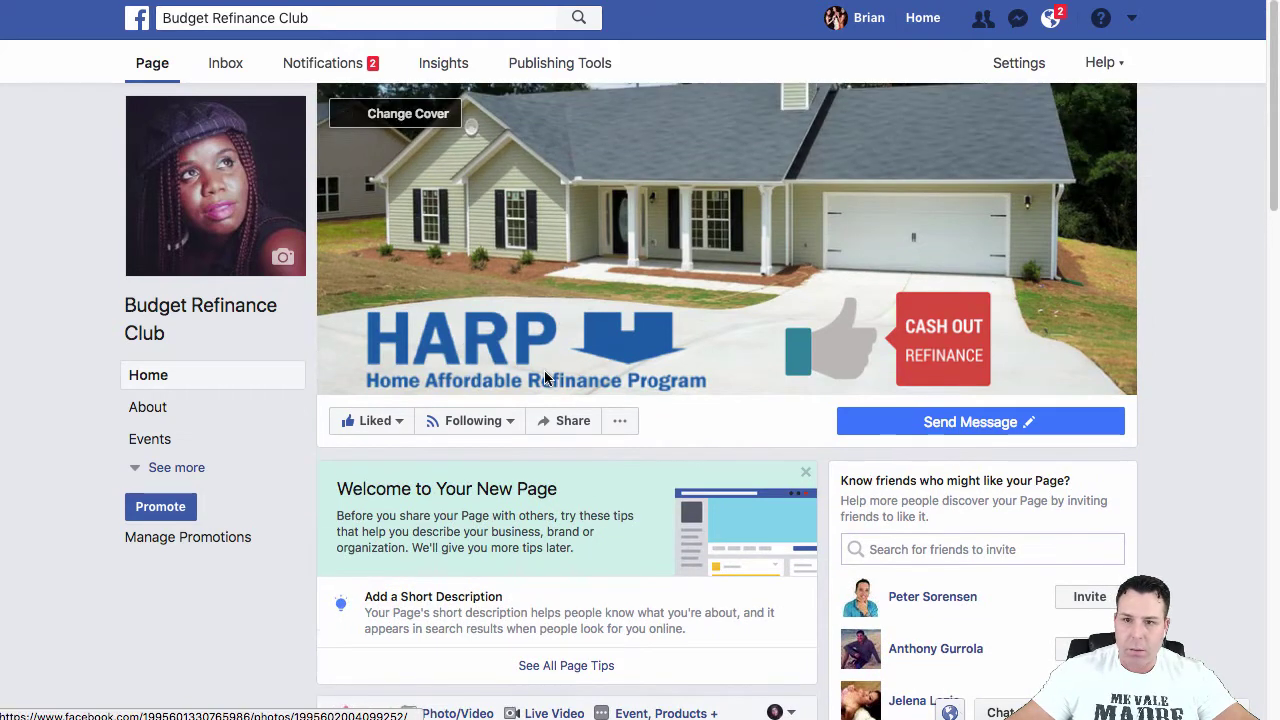
{"action": "scroll", "coordinate": [691, 405], "scroll_direction": "down", "scroll_amount": 3}
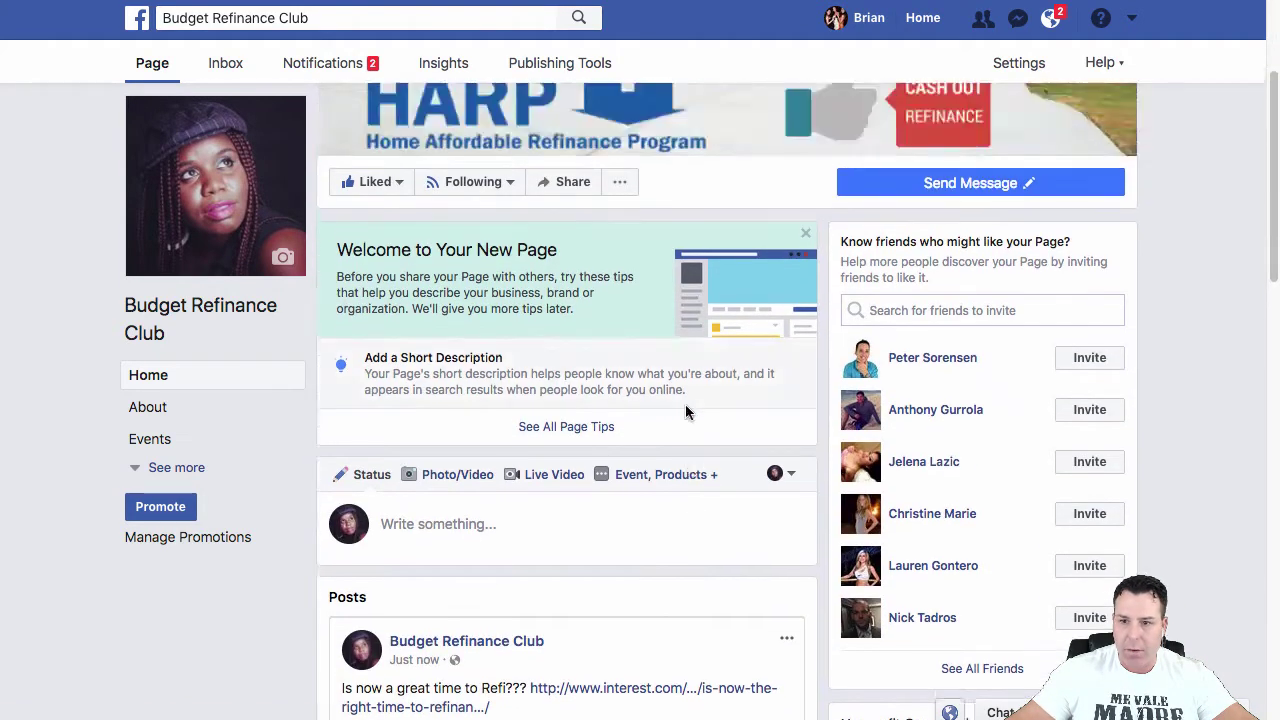
{"action": "scroll", "coordinate": [685, 404], "scroll_direction": "down", "scroll_amount": 5}
{"action": "scroll", "coordinate": [575, 388], "scroll_direction": "down", "scroll_amount": 3}
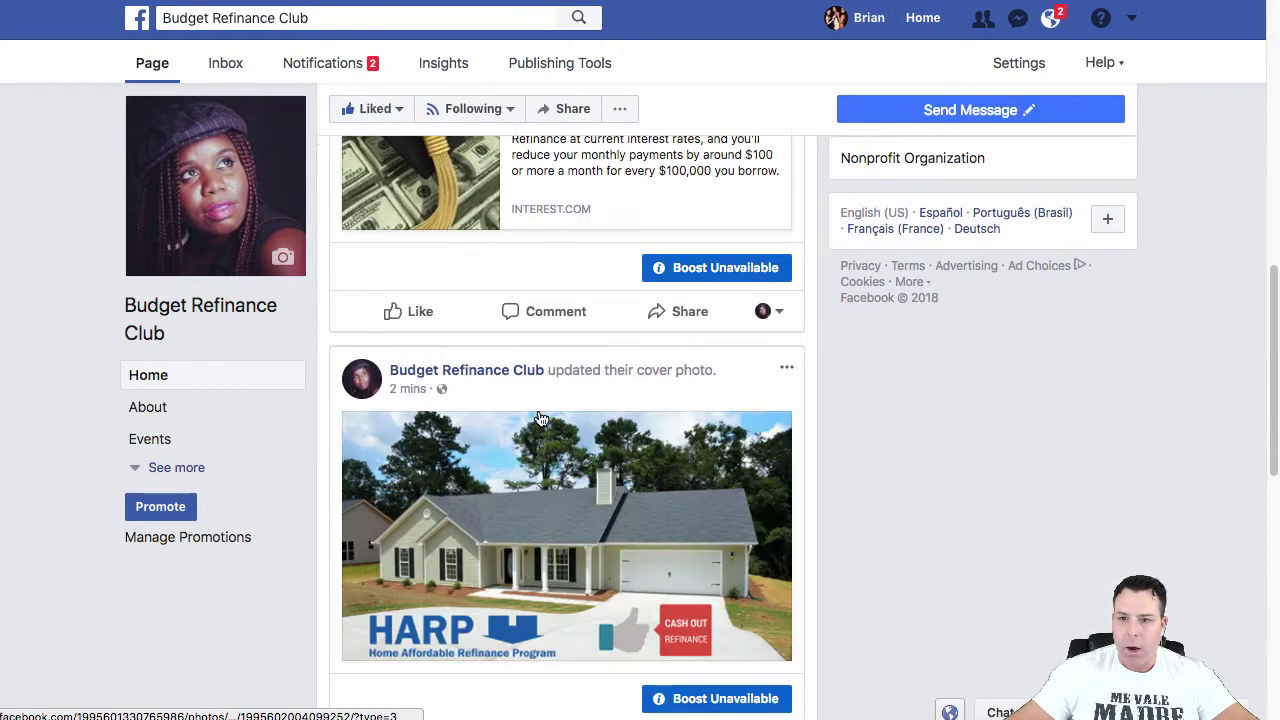
{"action": "scroll", "coordinate": [543, 420], "scroll_direction": "up", "scroll_amount": 3}
{"action": "scroll", "coordinate": [540, 422], "scroll_direction": "down", "scroll_amount": 10}
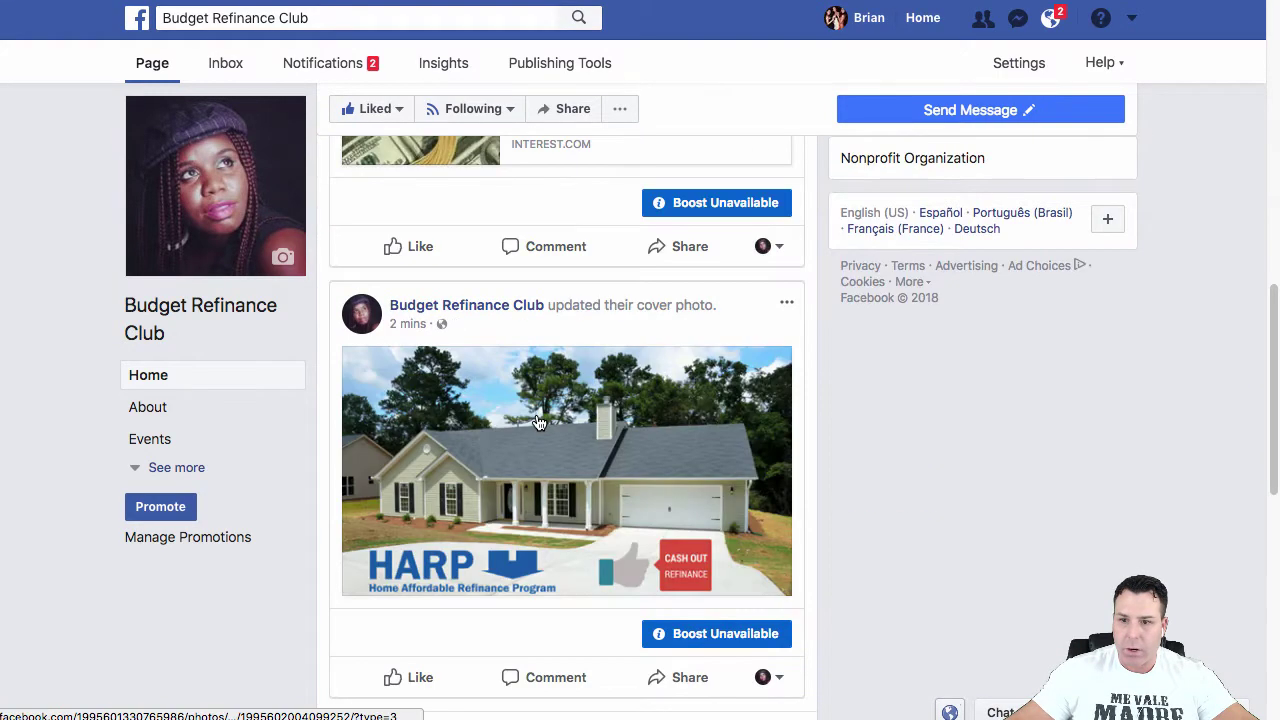
{"action": "scroll", "coordinate": [535, 423], "scroll_direction": "up", "scroll_amount": 1}
{"action": "scroll", "coordinate": [533, 423], "scroll_direction": "down", "scroll_amount": 1}
{"action": "scroll", "coordinate": [534, 423], "scroll_direction": "down", "scroll_amount": 1}
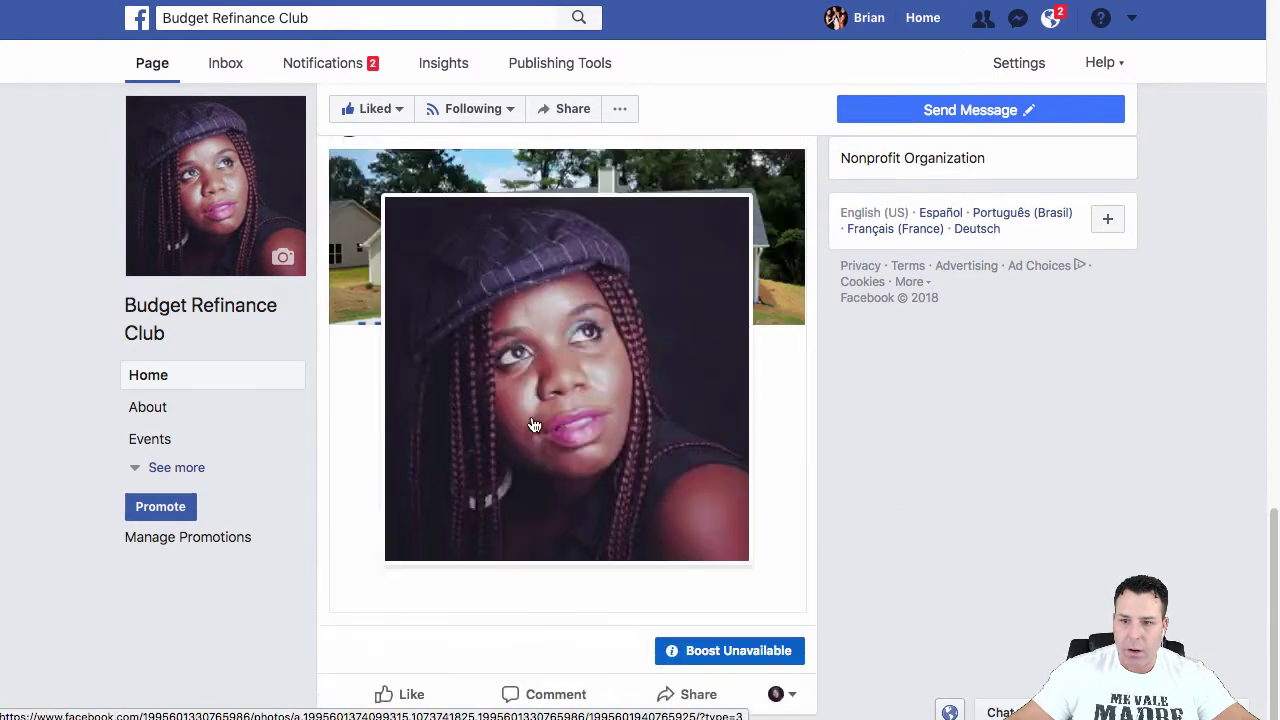
{"action": "scroll", "coordinate": [534, 423], "scroll_direction": "up", "scroll_amount": 10}
{"action": "scroll", "coordinate": [534, 423], "scroll_direction": "down", "scroll_amount": 3}
{"action": "scroll", "coordinate": [534, 423], "scroll_direction": "up", "scroll_amount": 3}
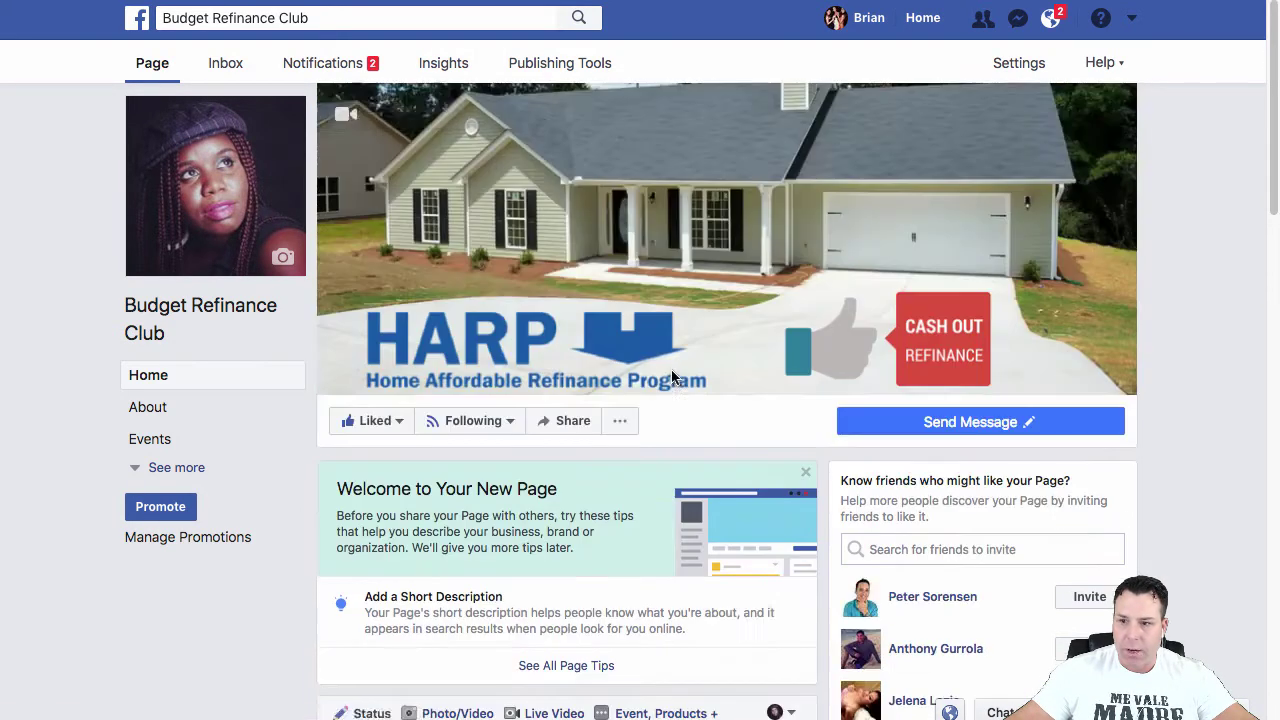
Look at the Page's cover photo and show the usage rights options for the "Women looking up Image" Google Images search
{"action": "mouse_move", "coordinate": [637, 212]}
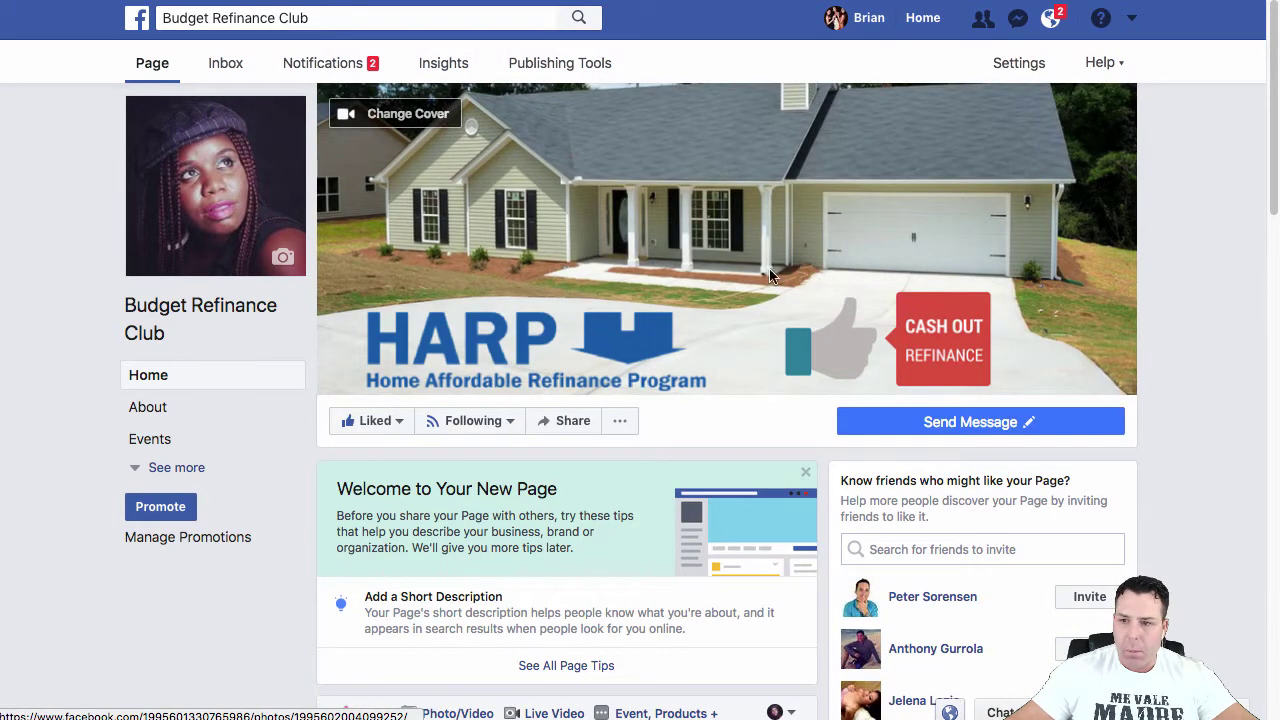
{"action": "scroll", "coordinate": [790, 283], "scroll_direction": "down", "scroll_amount": 3}
{"action": "scroll", "coordinate": [790, 283], "scroll_direction": "up", "scroll_amount": 3}
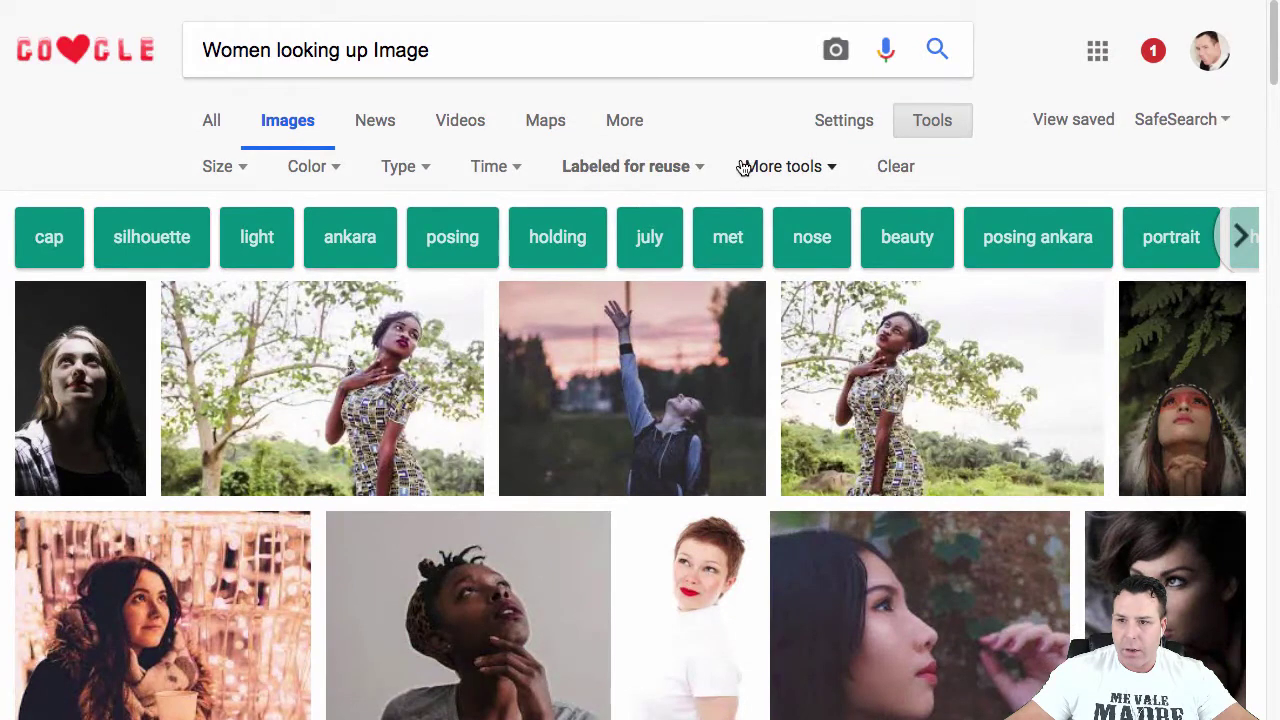
{"action": "left_click", "coordinate": [640, 168]}
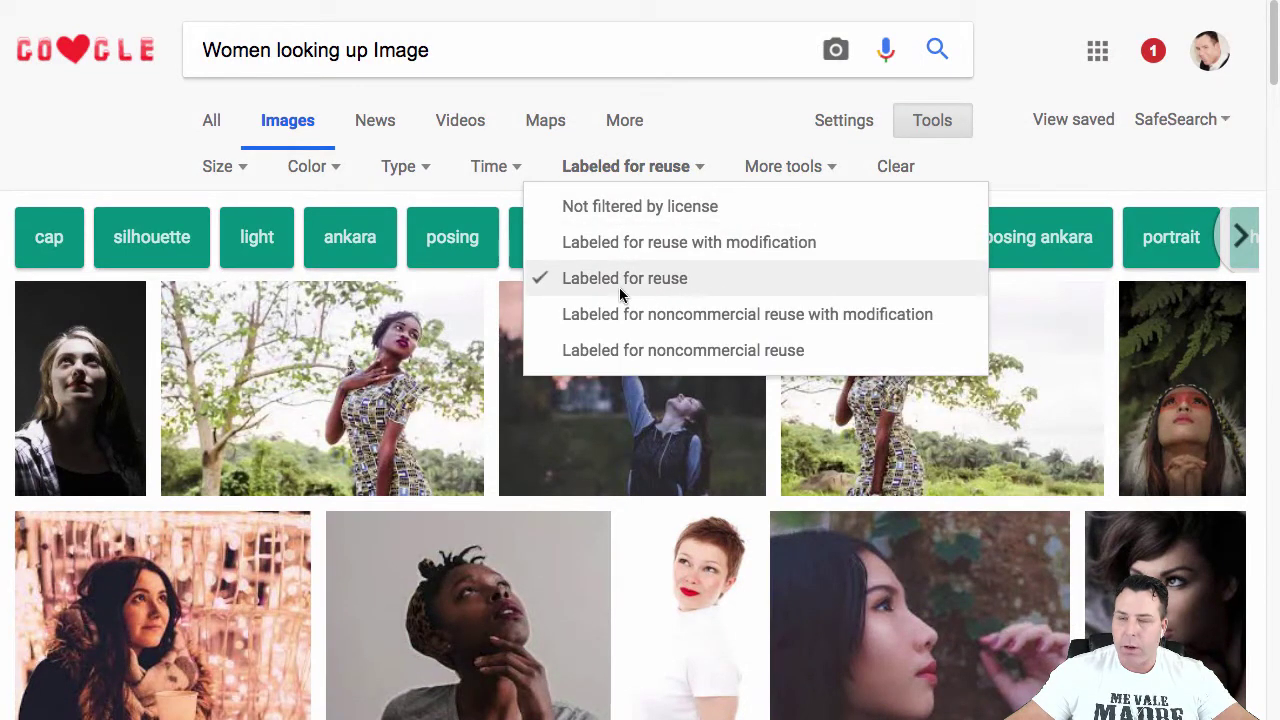
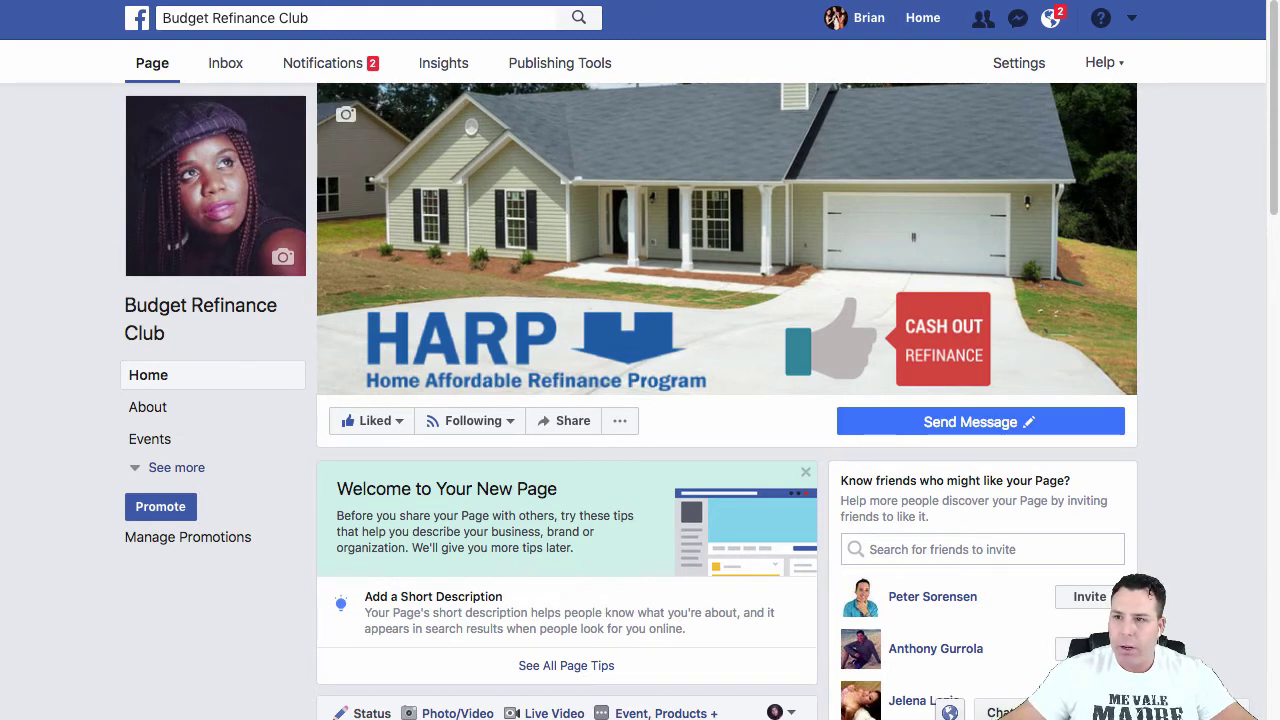
Open the Bluehost web hosting site from the copied address in a new browser tab and look over its hosting offer
{"action": "key", "text": "ctrl+t"}
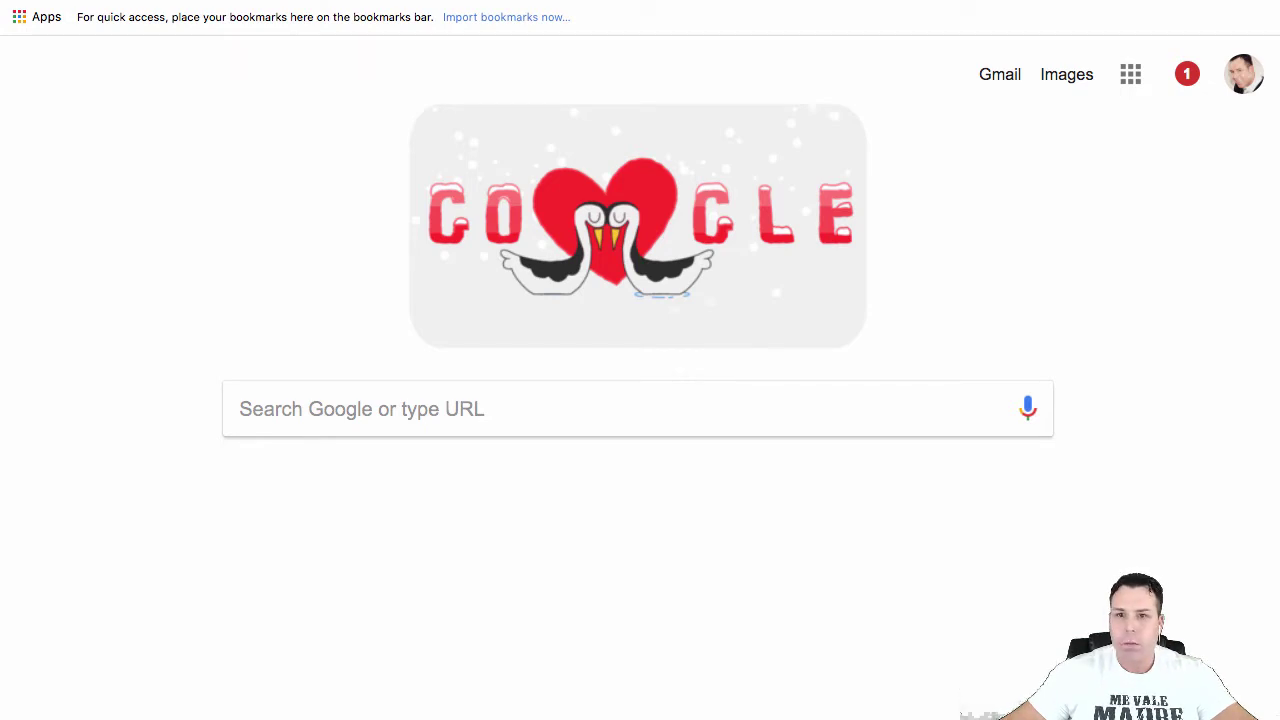
{"action": "right_click", "coordinate": [200, 1]}
{"action": "left_click", "coordinate": [229, 19]}
{"action": "key", "text": "Return"}
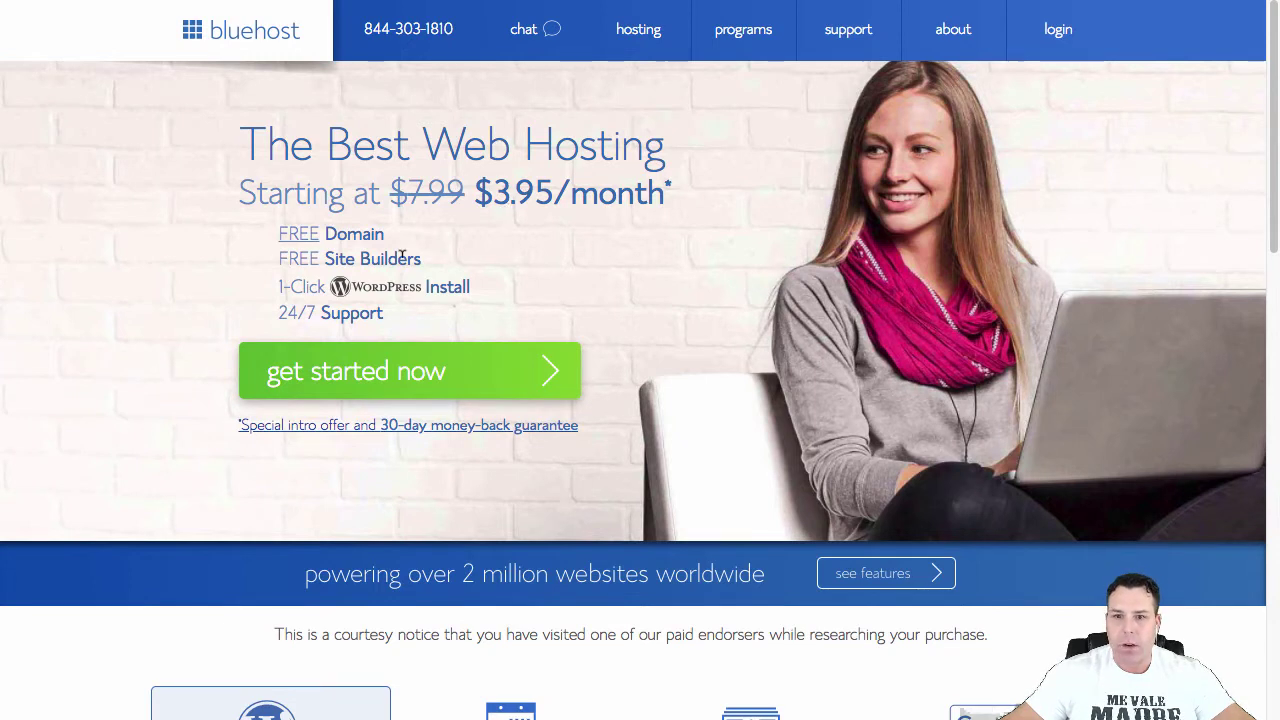
{"action": "scroll", "coordinate": [507, 250], "scroll_direction": "down", "scroll_amount": 1}
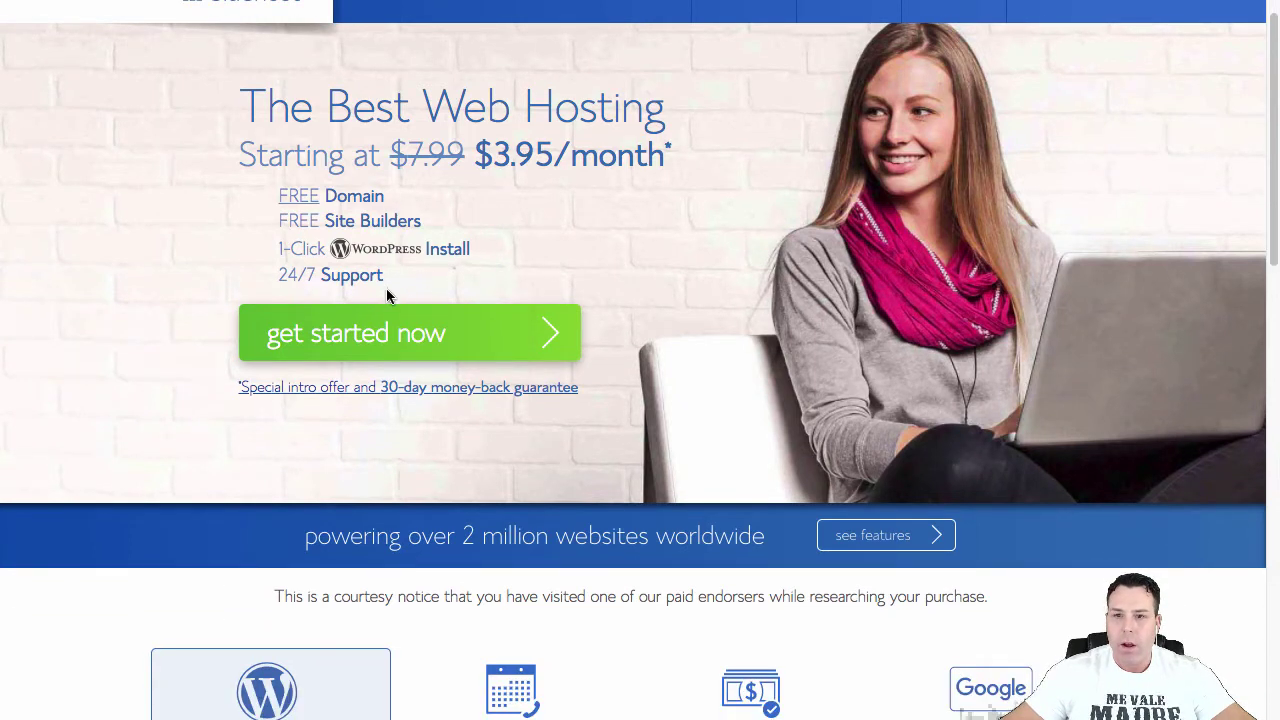
{"action": "scroll", "coordinate": [600, 270], "scroll_direction": "down", "scroll_amount": 1}
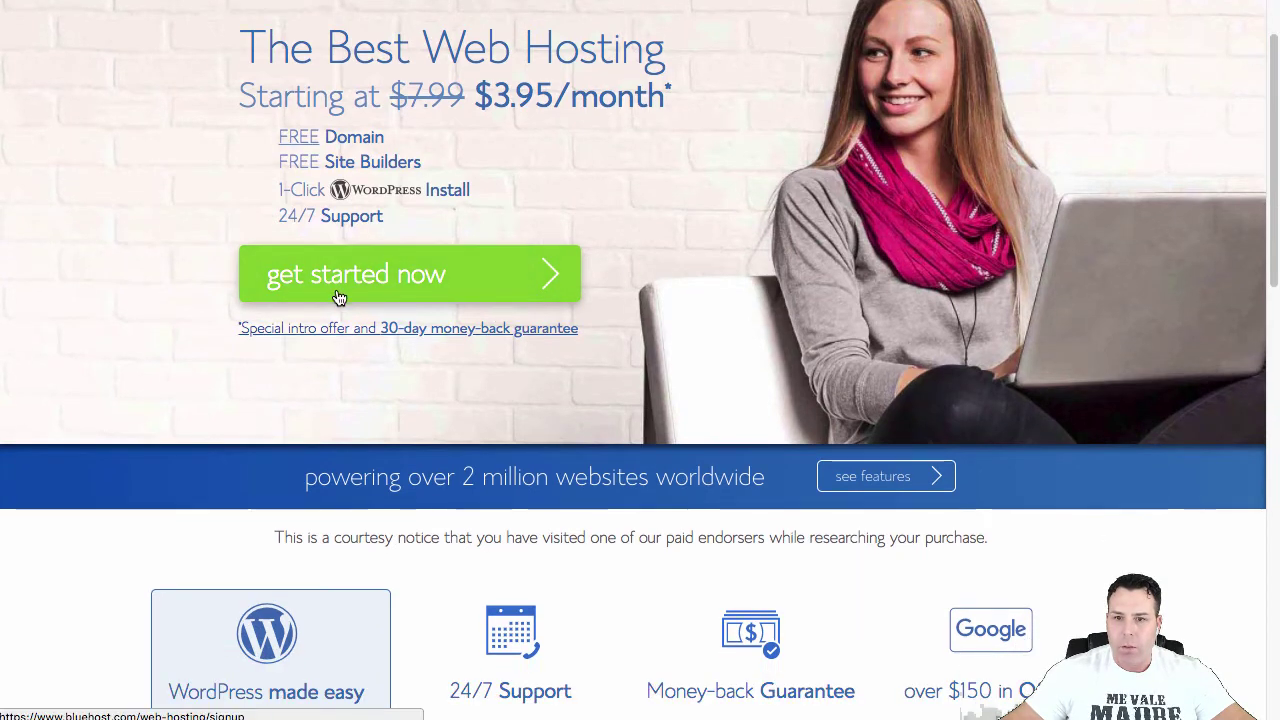
{"action": "scroll", "coordinate": [505, 322], "scroll_direction": "down", "scroll_amount": 5}
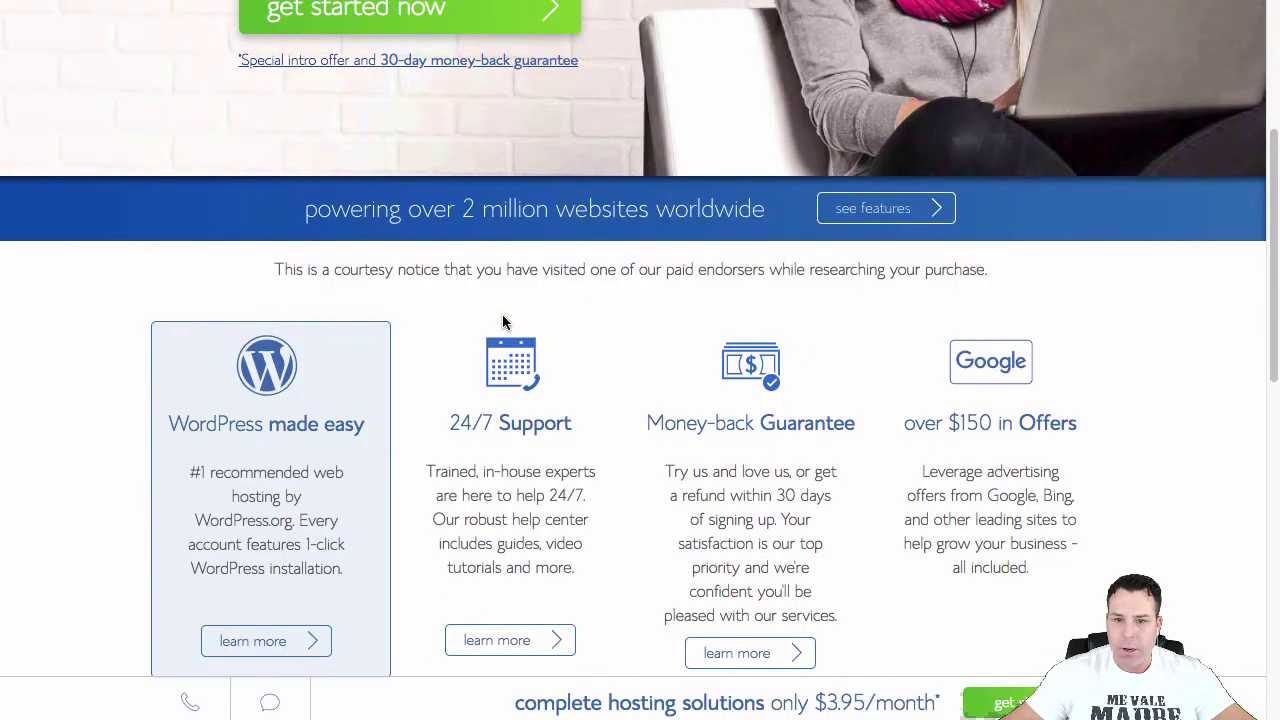
{"action": "scroll", "coordinate": [506, 322], "scroll_direction": "up", "scroll_amount": 7}
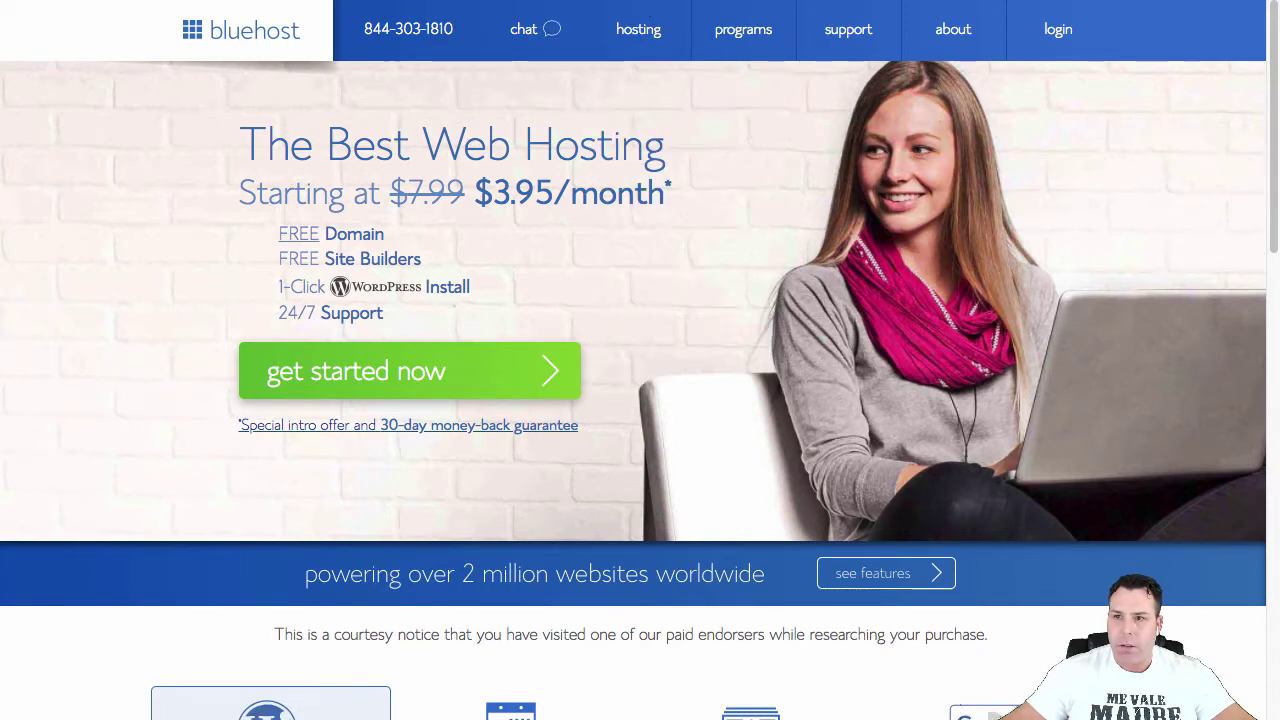
Search Google for "synonyms" in a new browser tab and open the Thesaurus.com synonym page from the results
{"action": "key", "text": "ctrl+t"}
{"action": "type", "text": "s"}
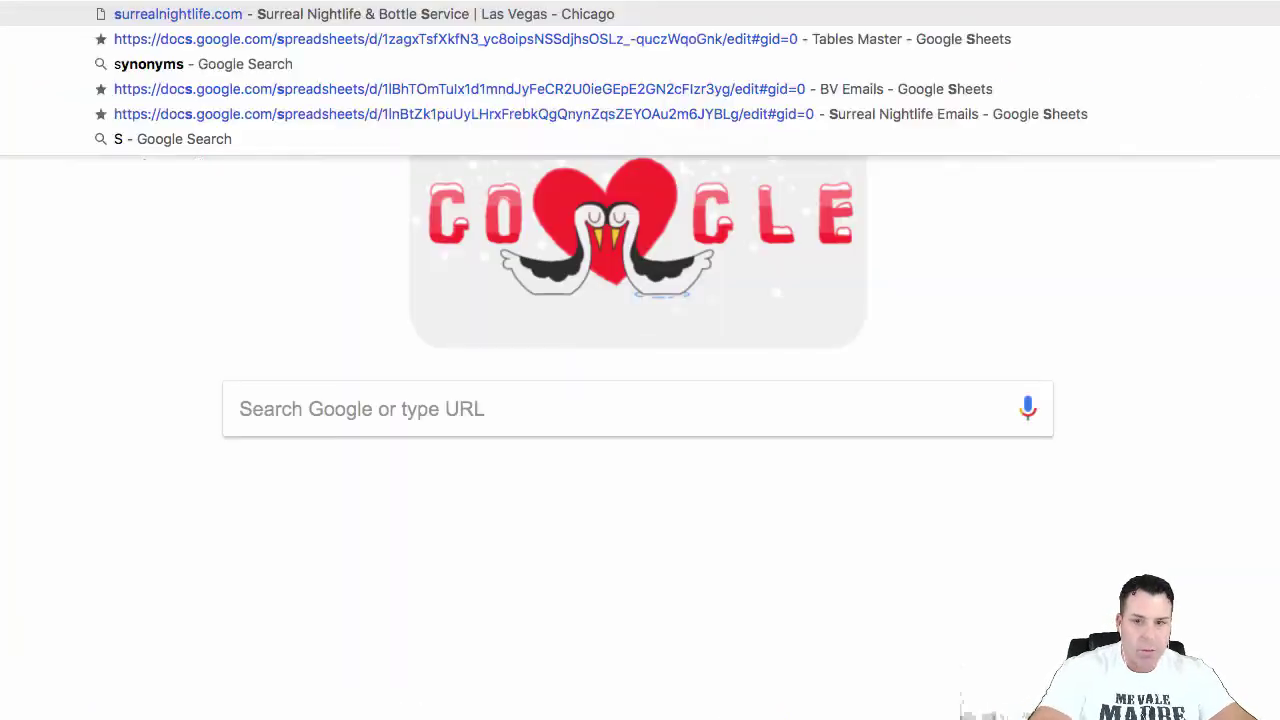
{"action": "type", "text": "y"}
{"action": "key", "text": "Return"}
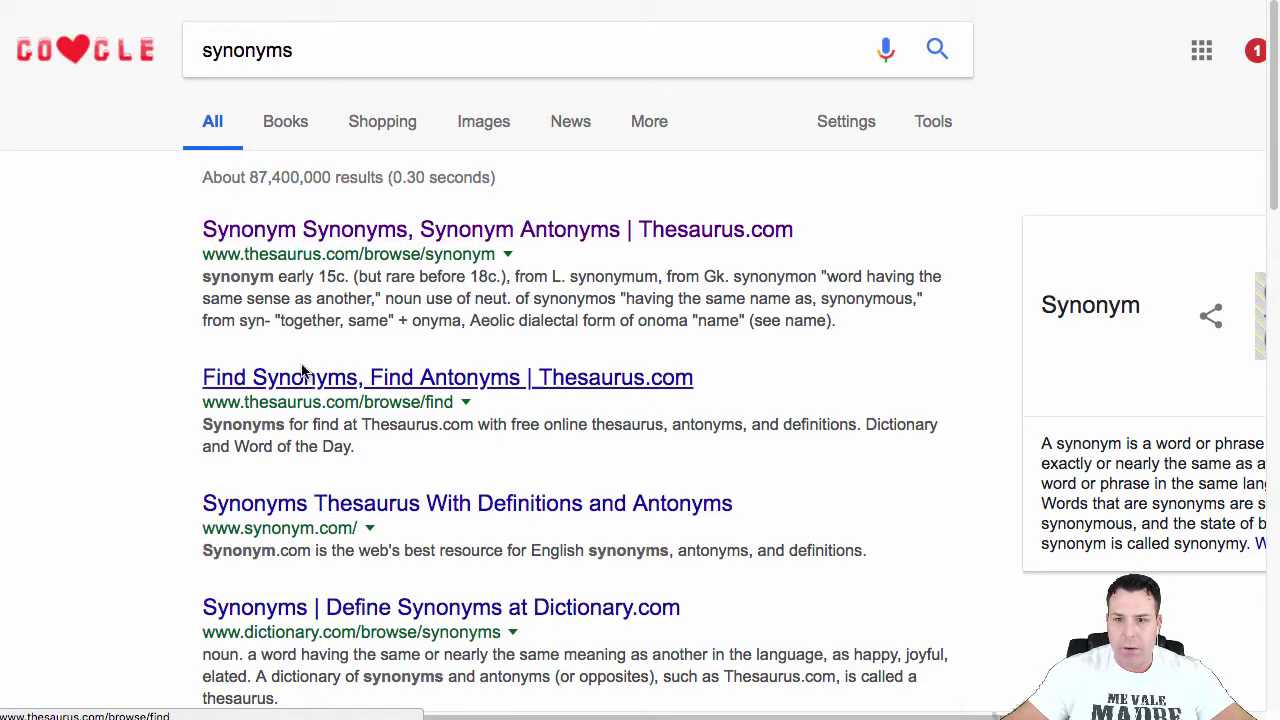
{"action": "left_click", "coordinate": [287, 232]}
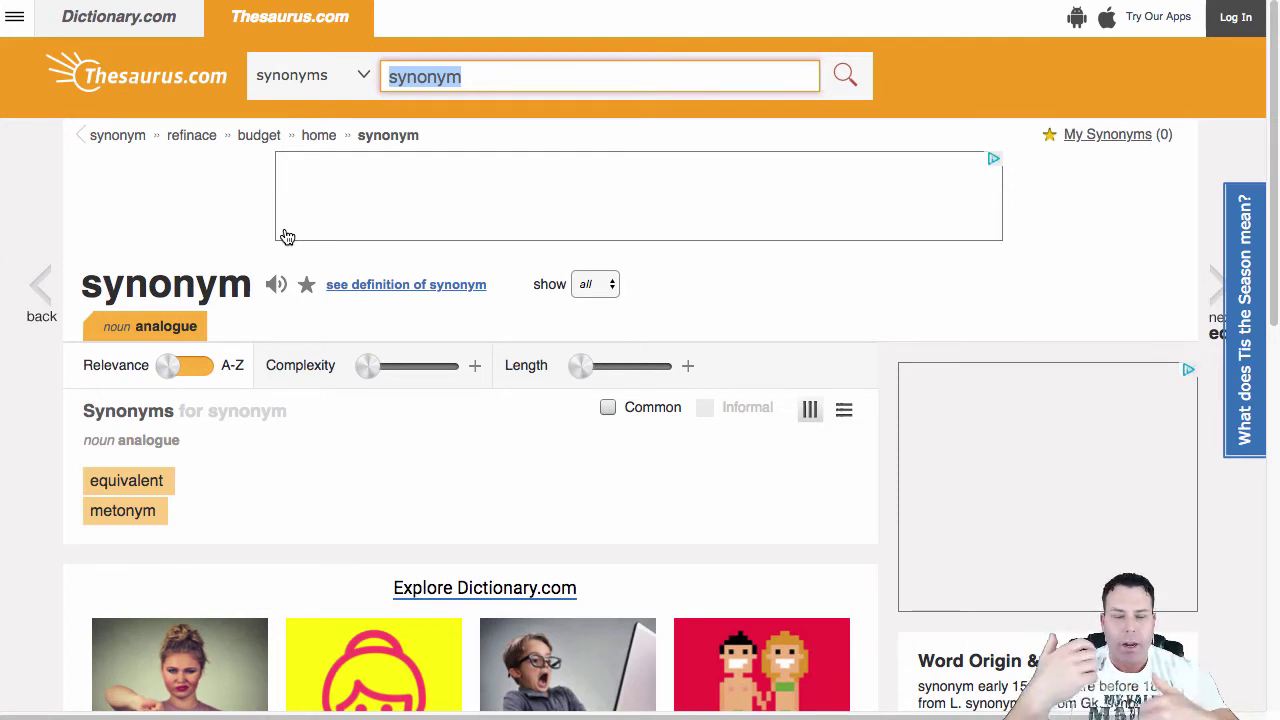
Look up synonyms for the word "Budget" on Thesaurus.com
{"action": "type", "text": "\\B"}
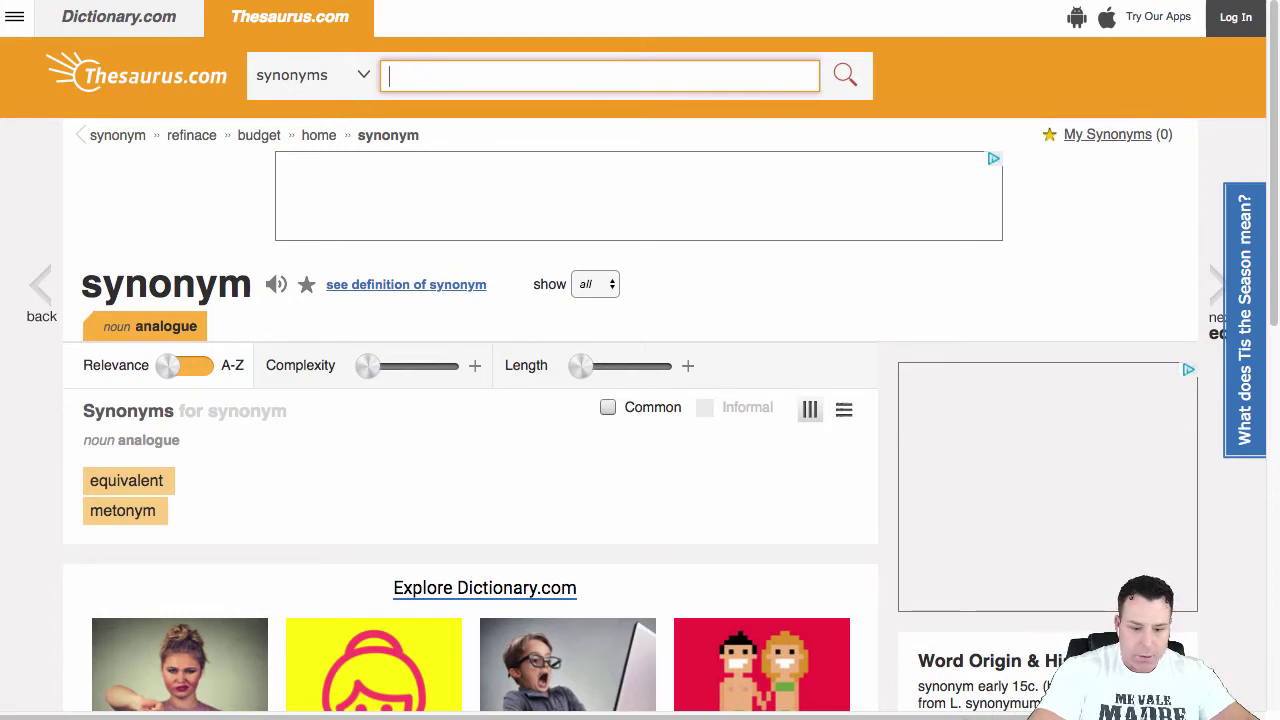
{"action": "type", "text": "udget"}
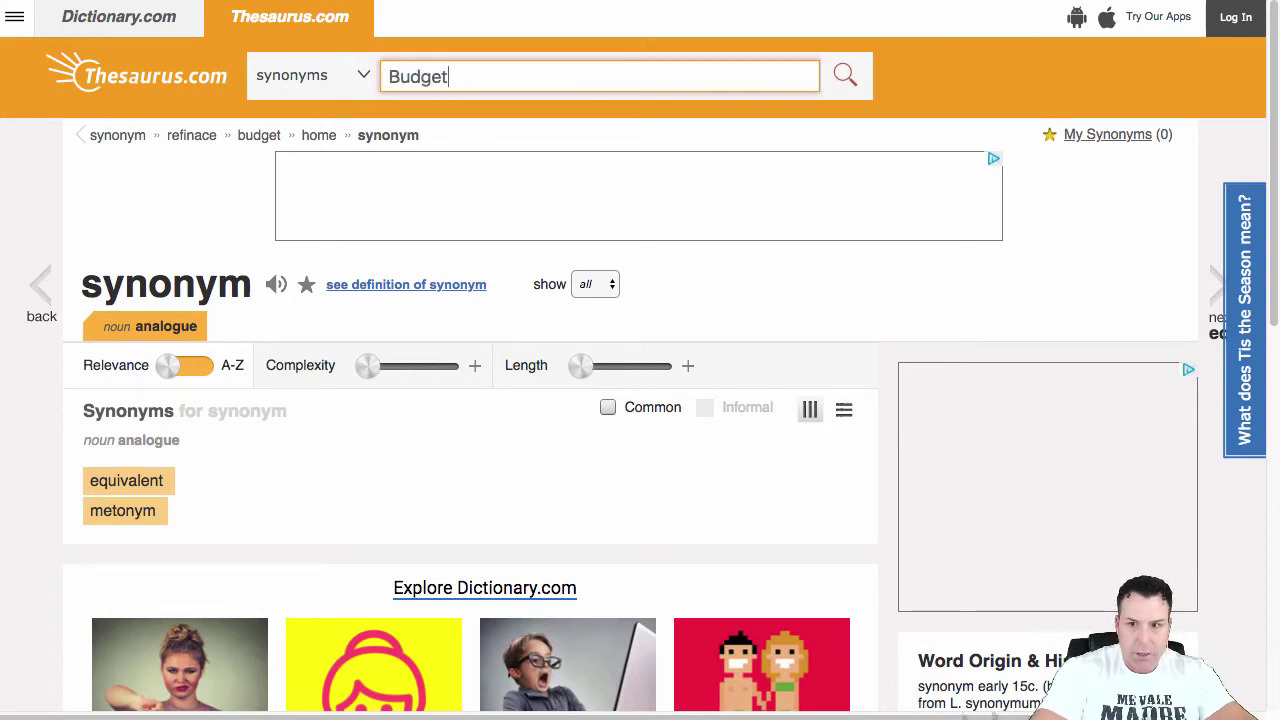
{"action": "key", "text": "Return"}
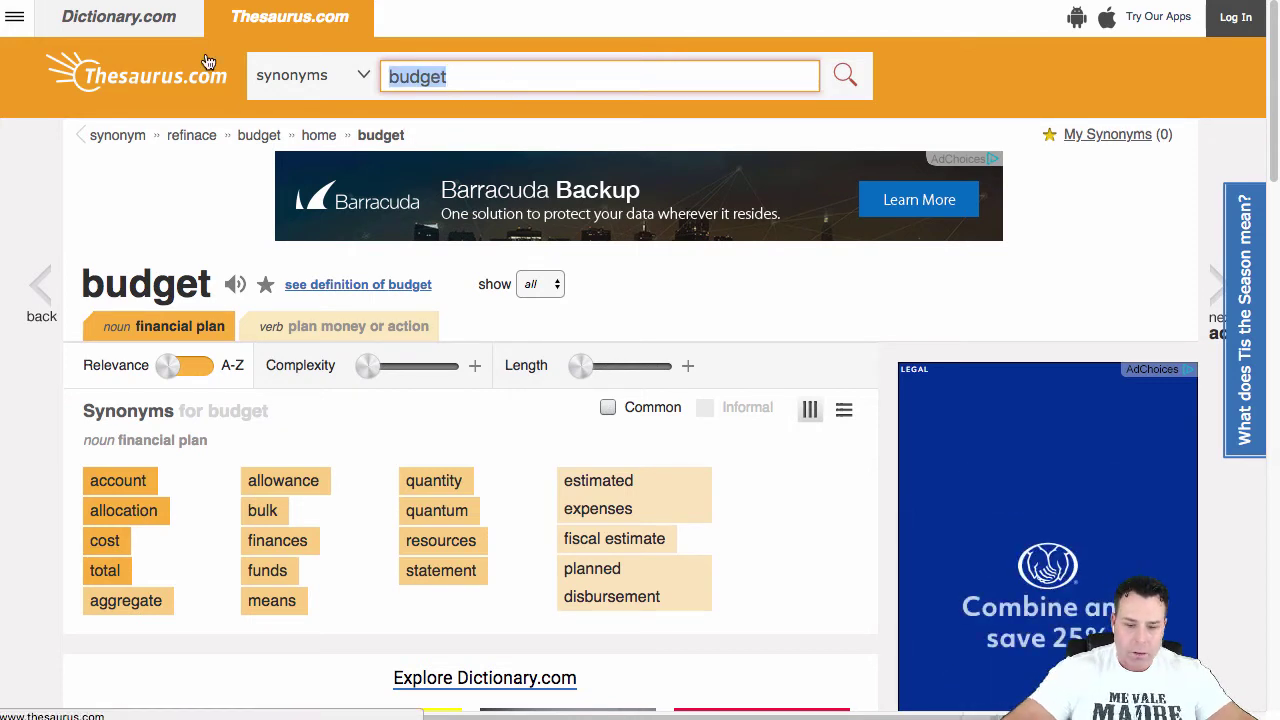
Look up synonyms for the word "Consumer" on Thesaurus.com
{"action": "key", "text": "BackSpace"}
{"action": "type", "text": "Con"}
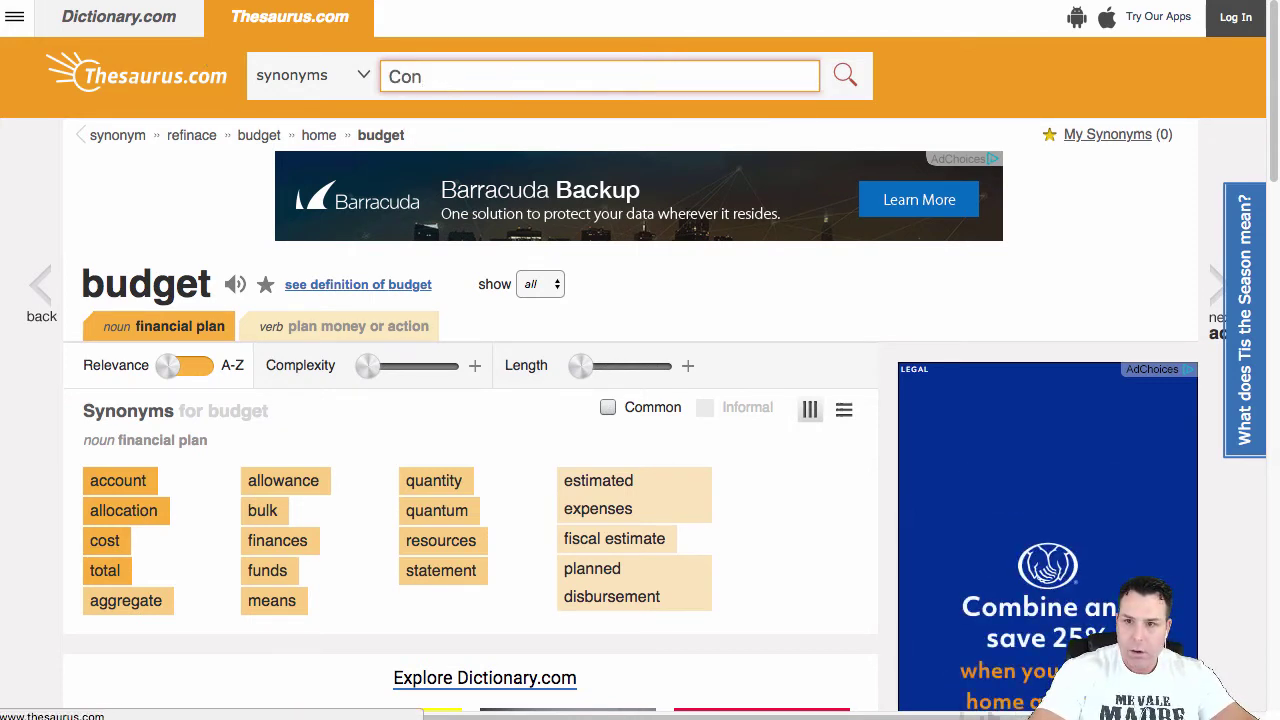
{"action": "type", "text": "sumer"}
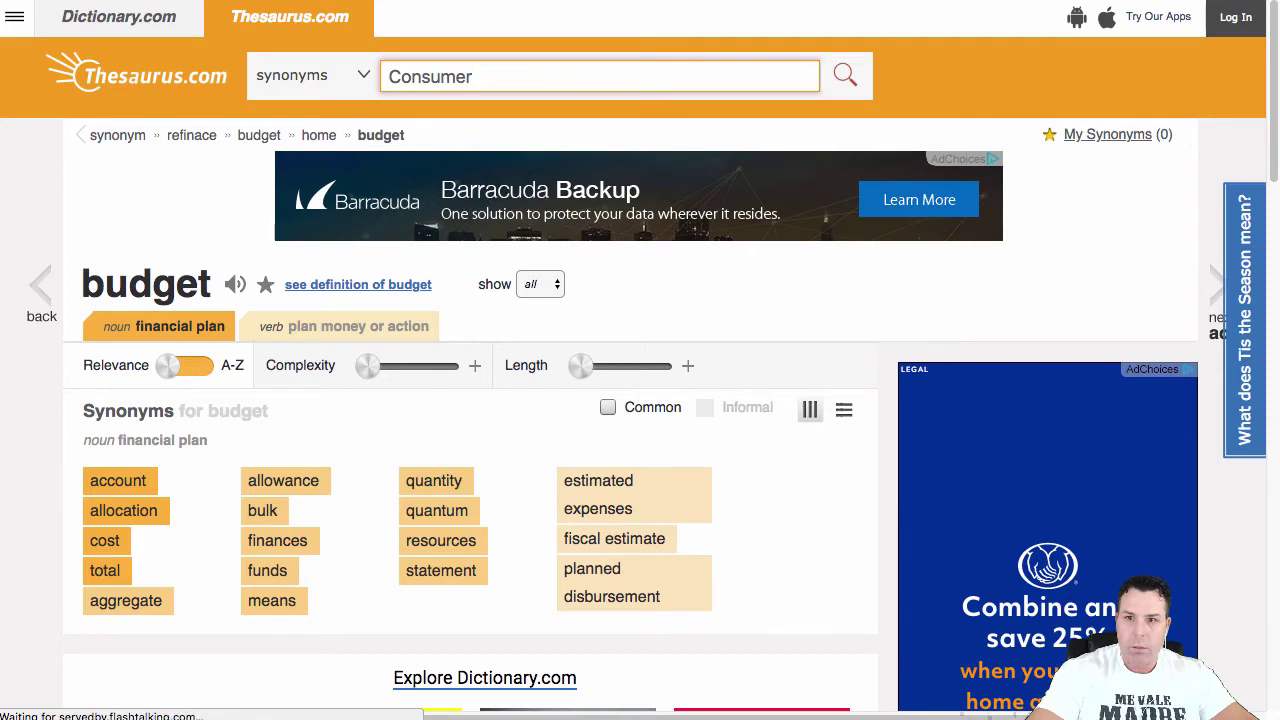
{"action": "key", "text": "Return"}
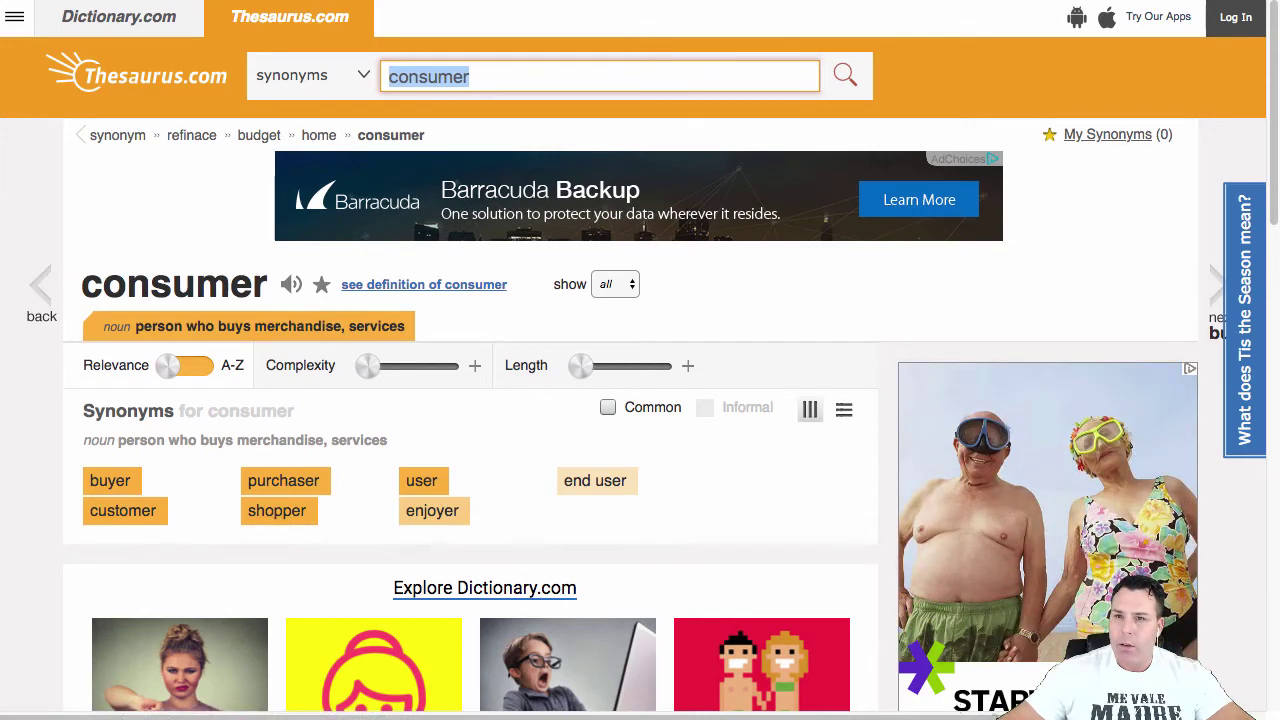
{"action": "key", "text": "ctrl+t"}
{"action": "type", "text": "go"}
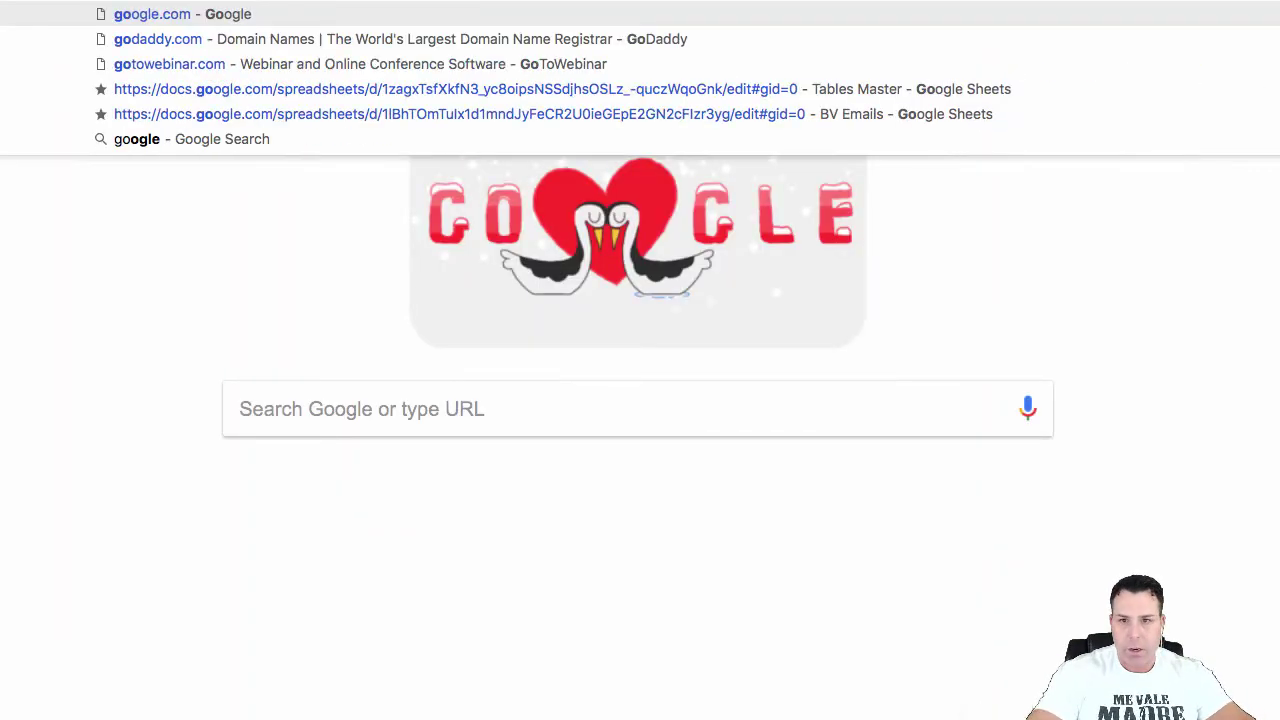
{"action": "type", "text": "day"}
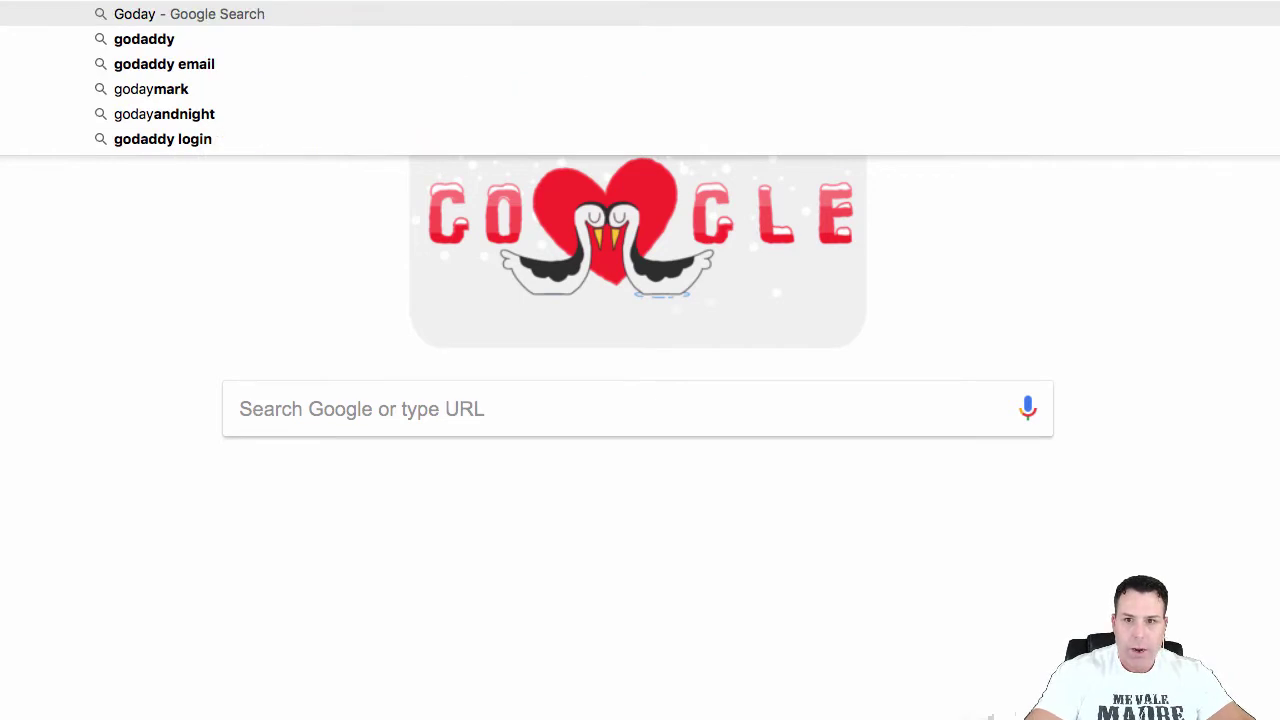
{"action": "key", "text": "BackSpace"}
{"action": "key", "text": "BackSpace"}
{"action": "type", "text": "day.com"}
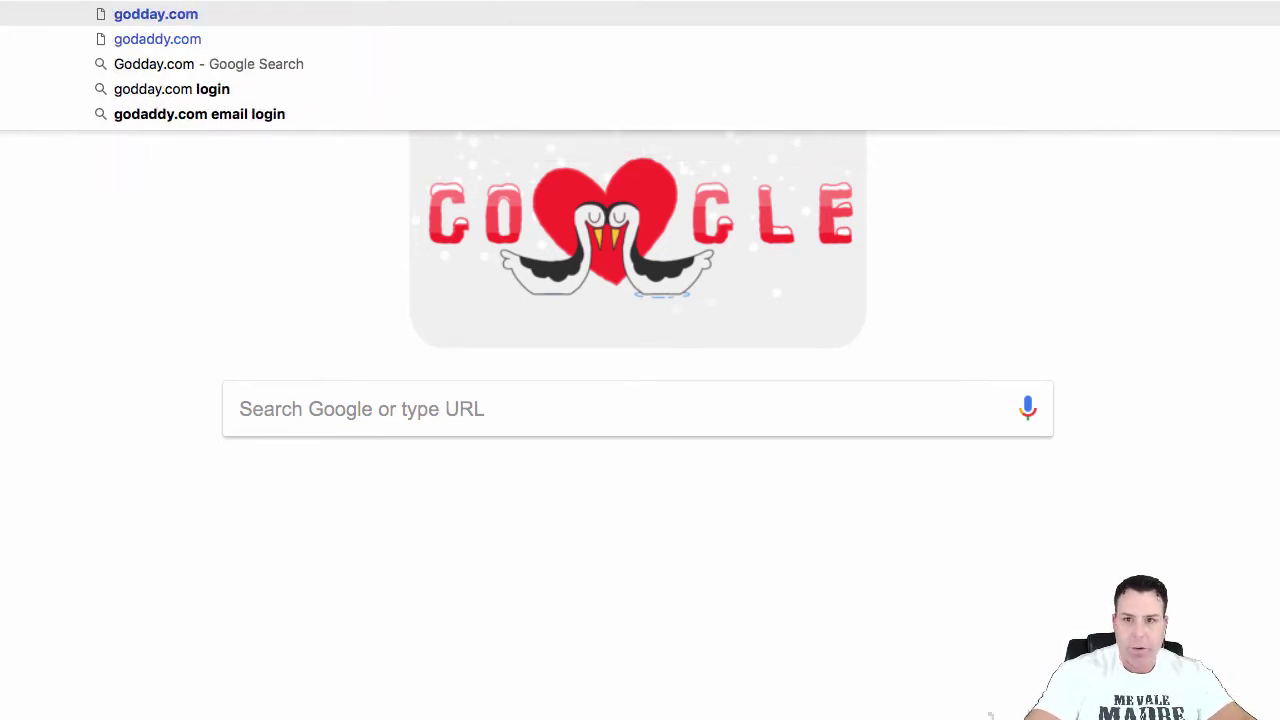
{"action": "key", "text": "Return"}
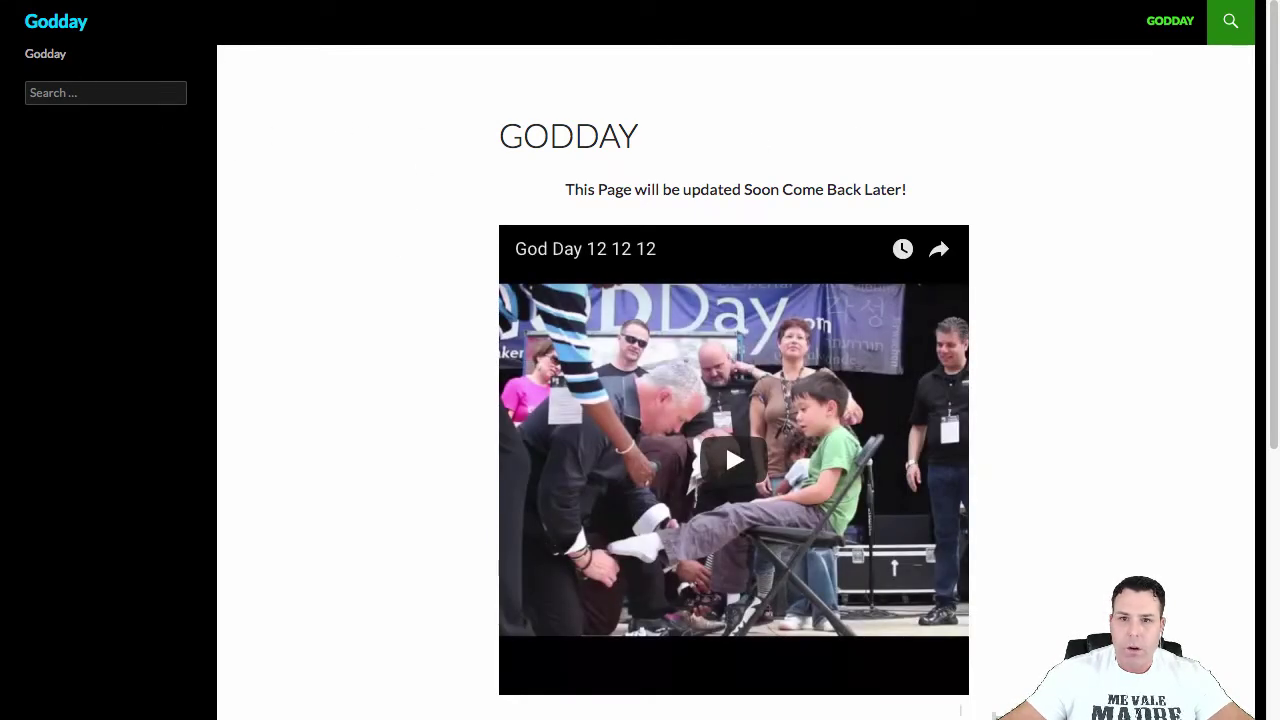
{"action": "key", "text": "BackSpace"}
{"action": "key", "text": "BackSpace"}
{"action": "key", "text": "BackSpace"}
{"action": "key", "text": "BackSpace"}
{"action": "key", "text": "BackSpace"}
{"action": "key", "text": "BackSpace"}
{"action": "key", "text": "BackSpace"}
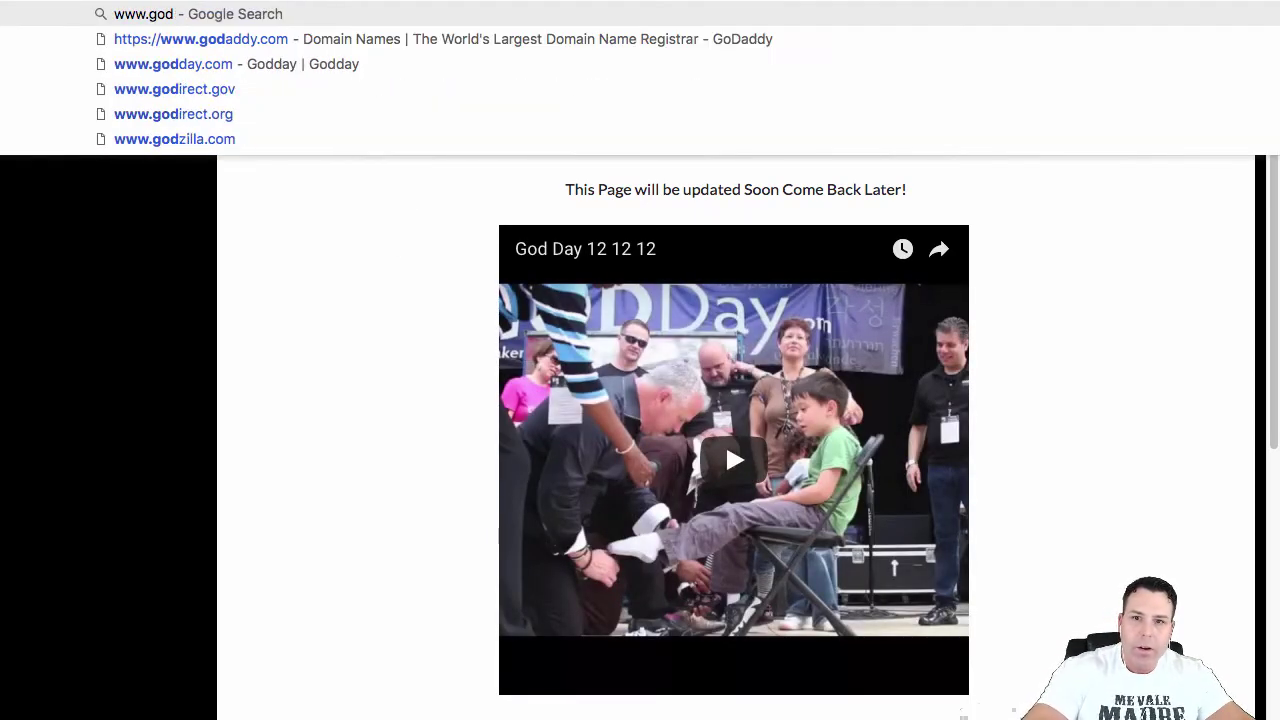
{"action": "type", "text": "addd"}
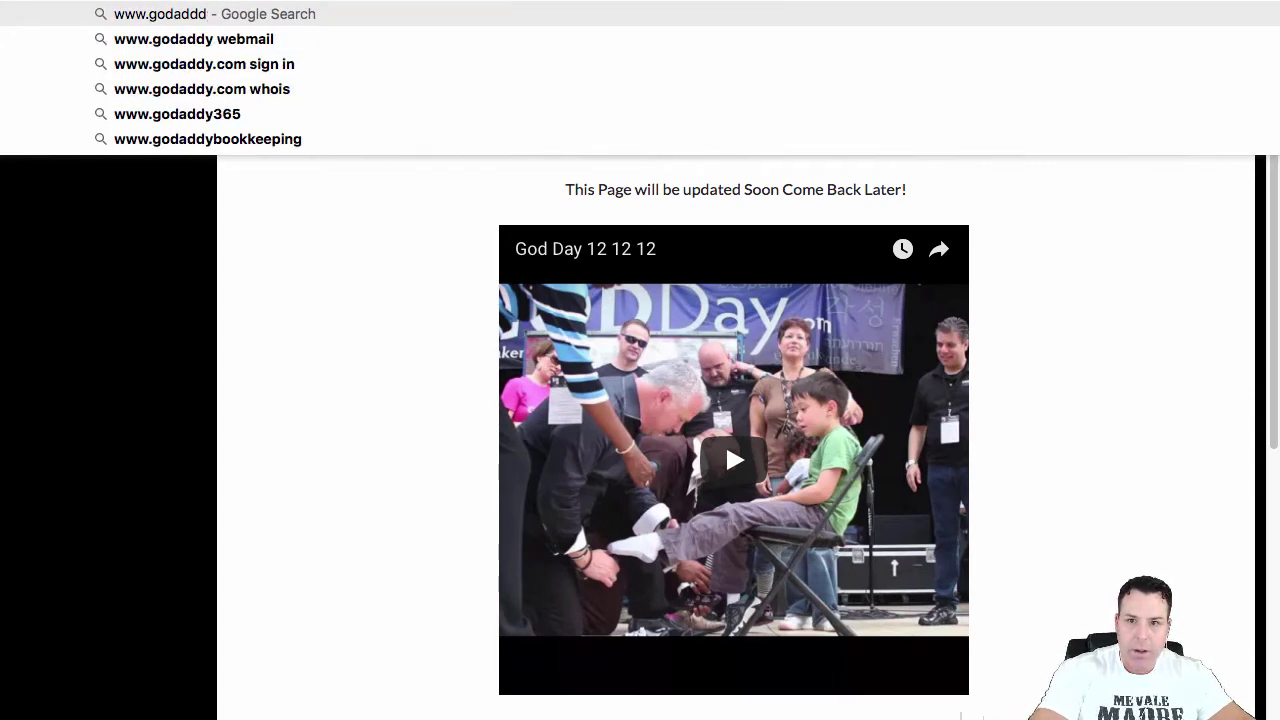
{"action": "key", "text": "BackSpace"}
{"action": "key", "text": "BackSpace"}
{"action": "key", "text": "BackSpace"}
{"action": "type", "text": "ddy.com"}
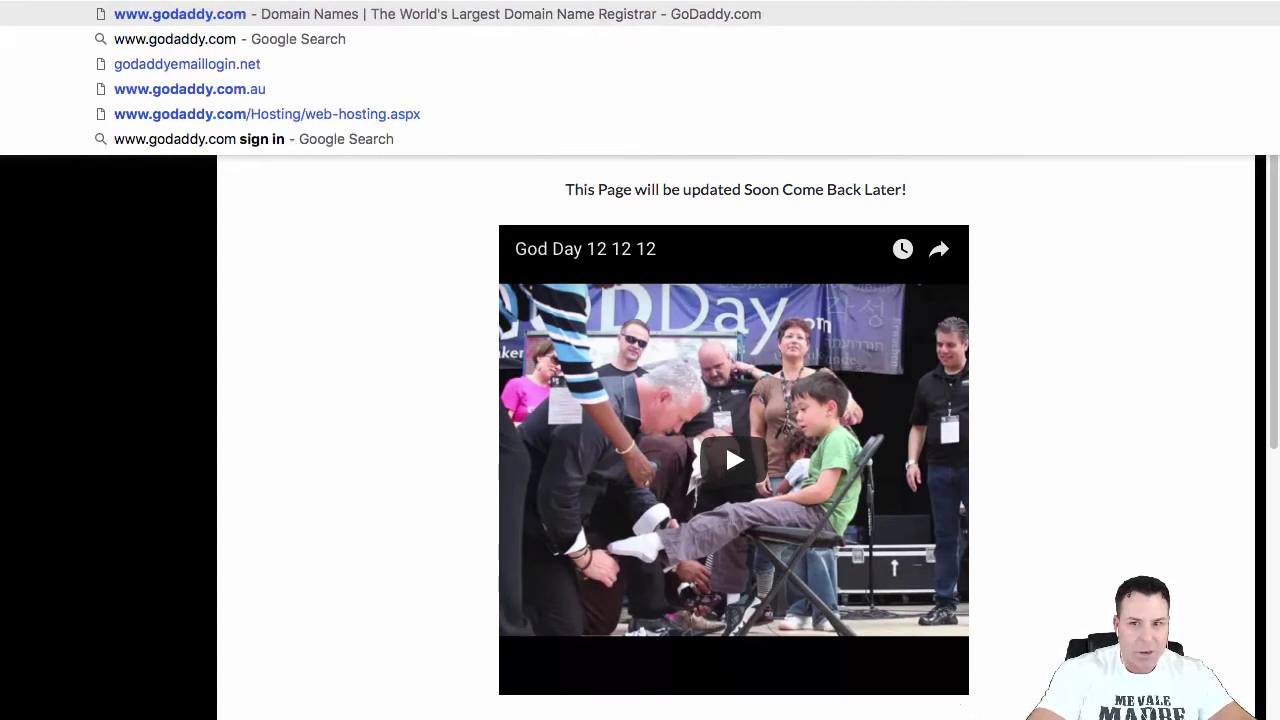
{"action": "key", "text": "Return"}
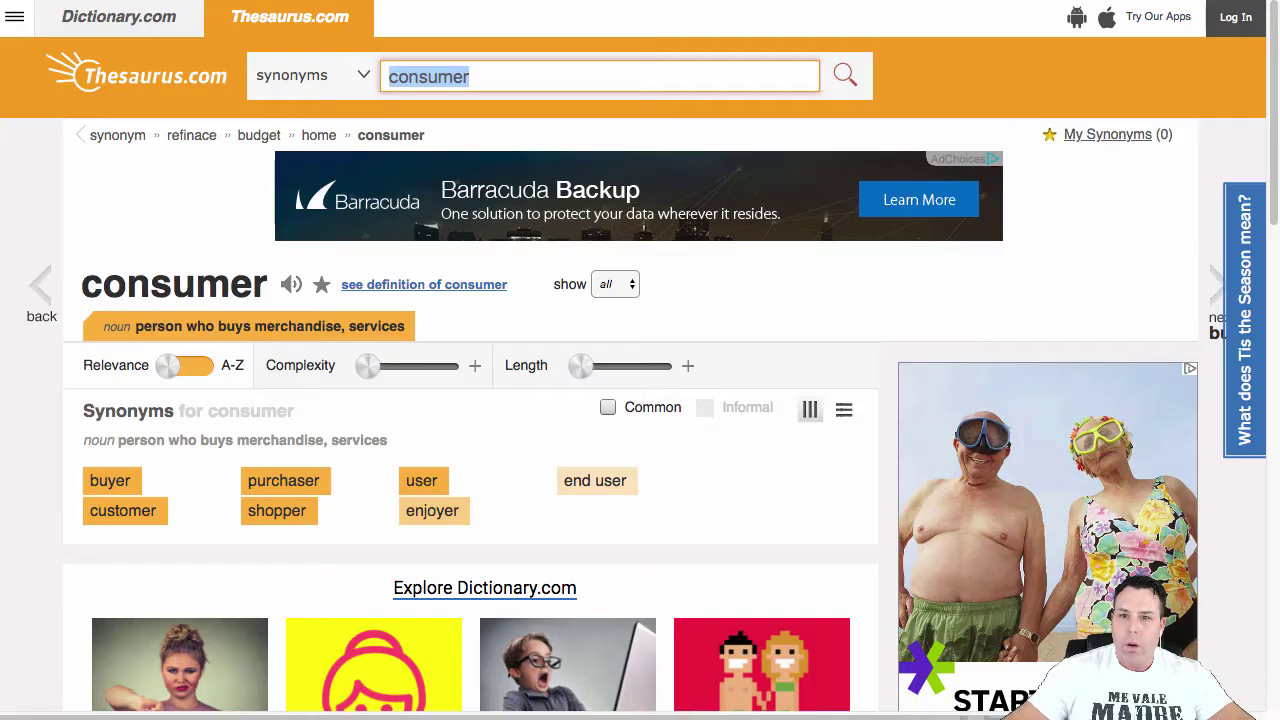
{"action": "left_click", "coordinate": [112, 482]}
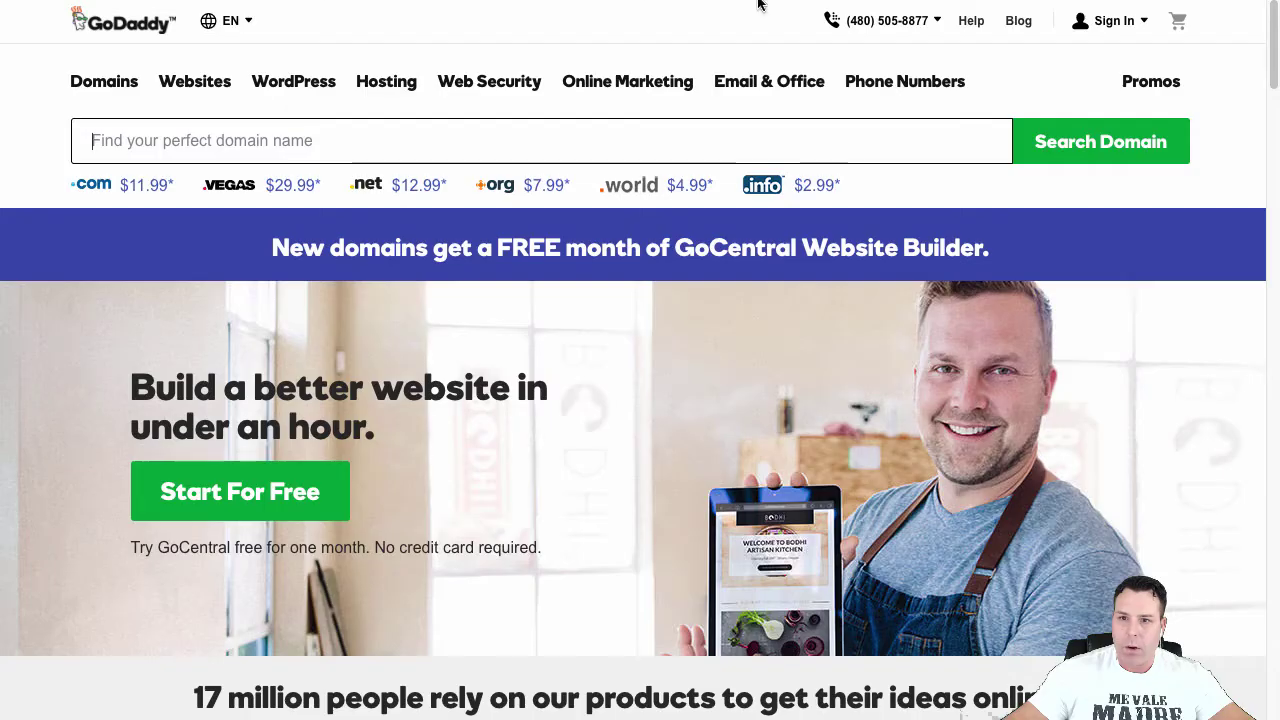
Check on GoDaddy whether the domain name consumerbuddyclub.com is available
{"action": "left_click", "coordinate": [308, 147]}
{"action": "type", "text": "co"}
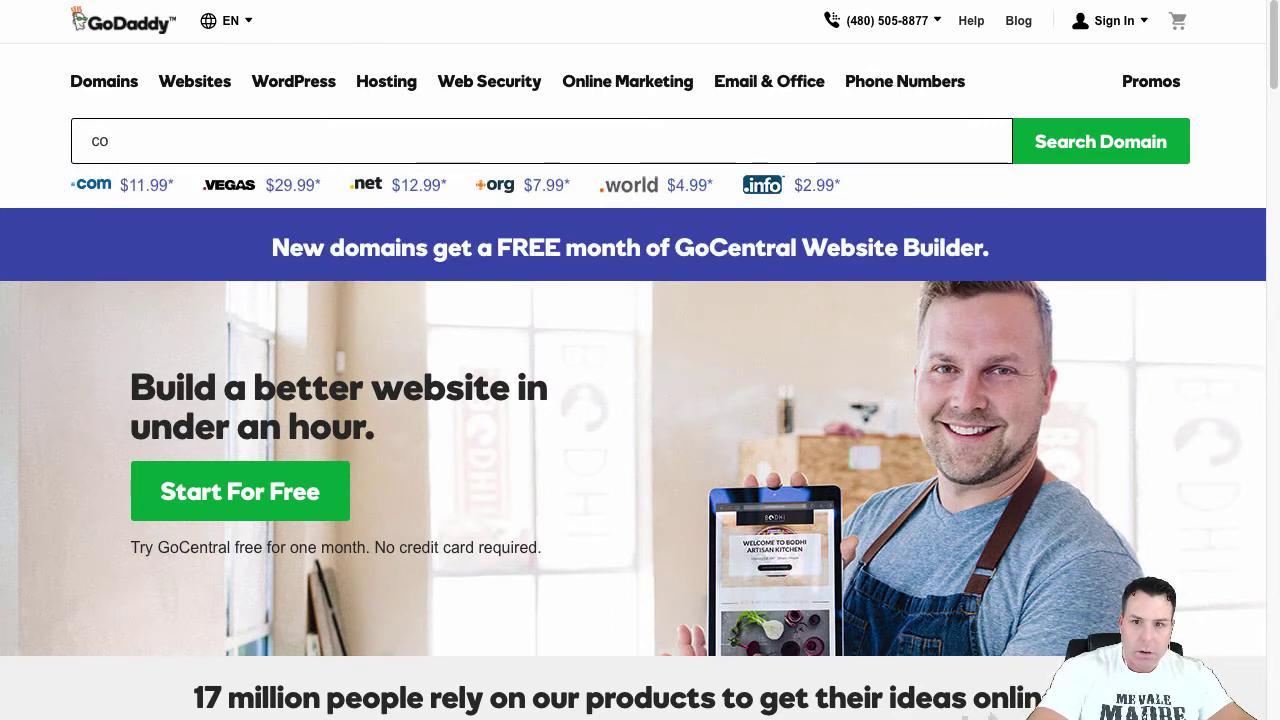
{"action": "type", "text": "nsumerb"}
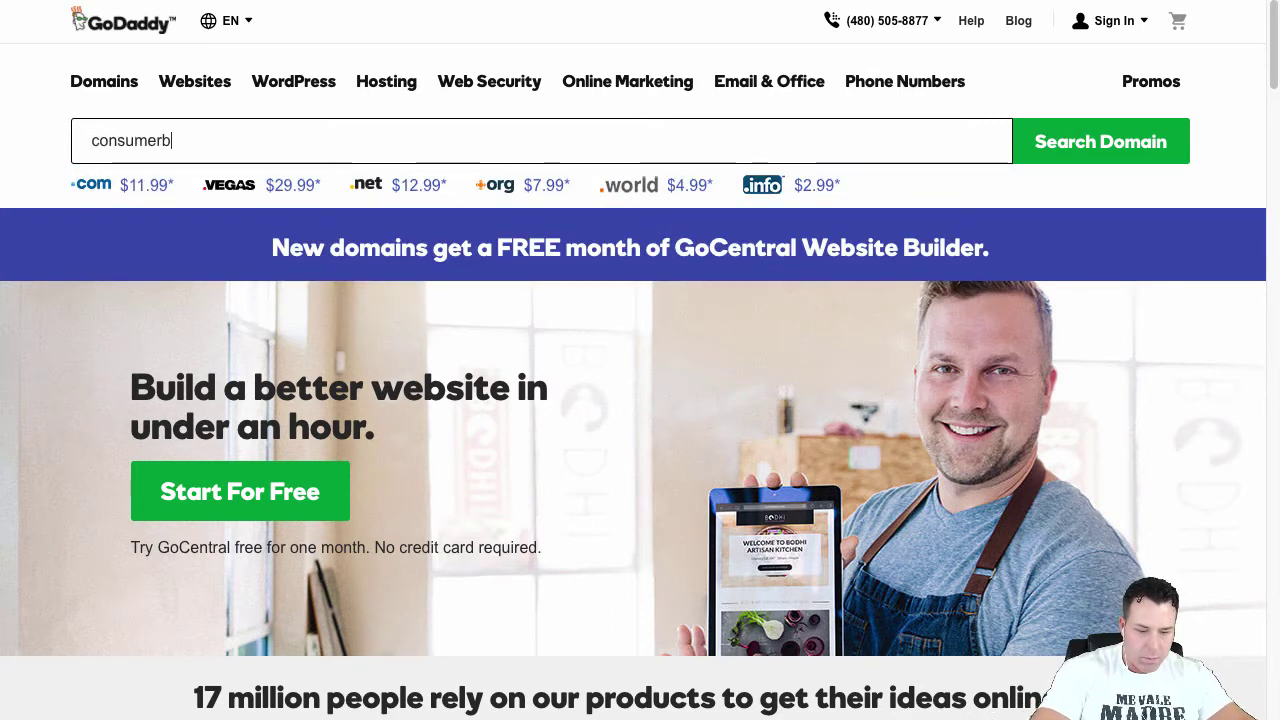
{"action": "type", "text": "uddyclu"}
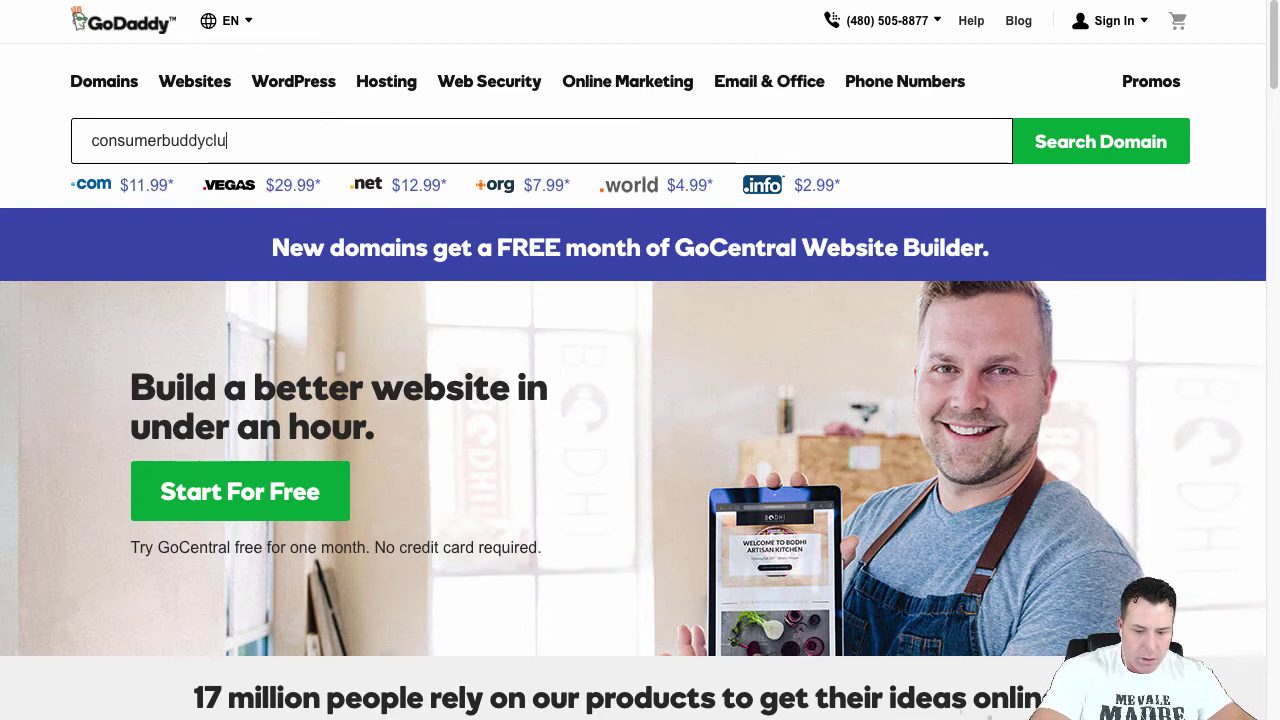
{"action": "type", "text": "b.com"}
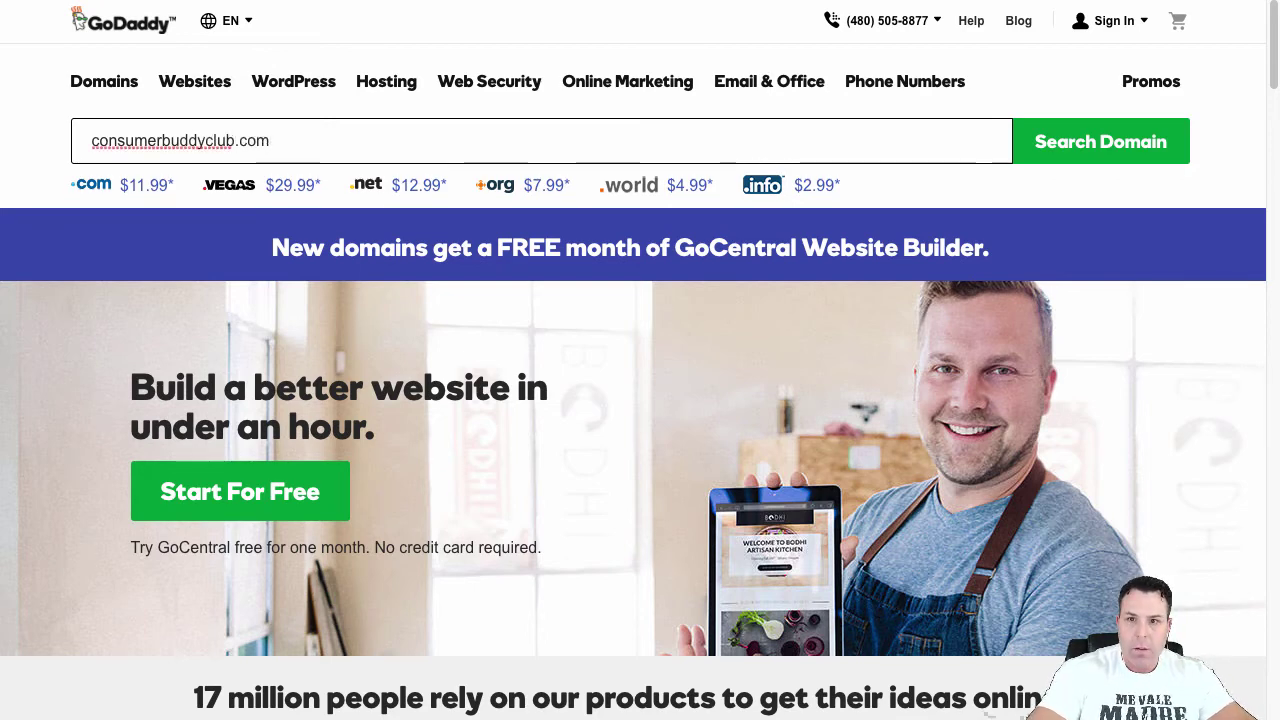
{"action": "key", "text": "Return"}
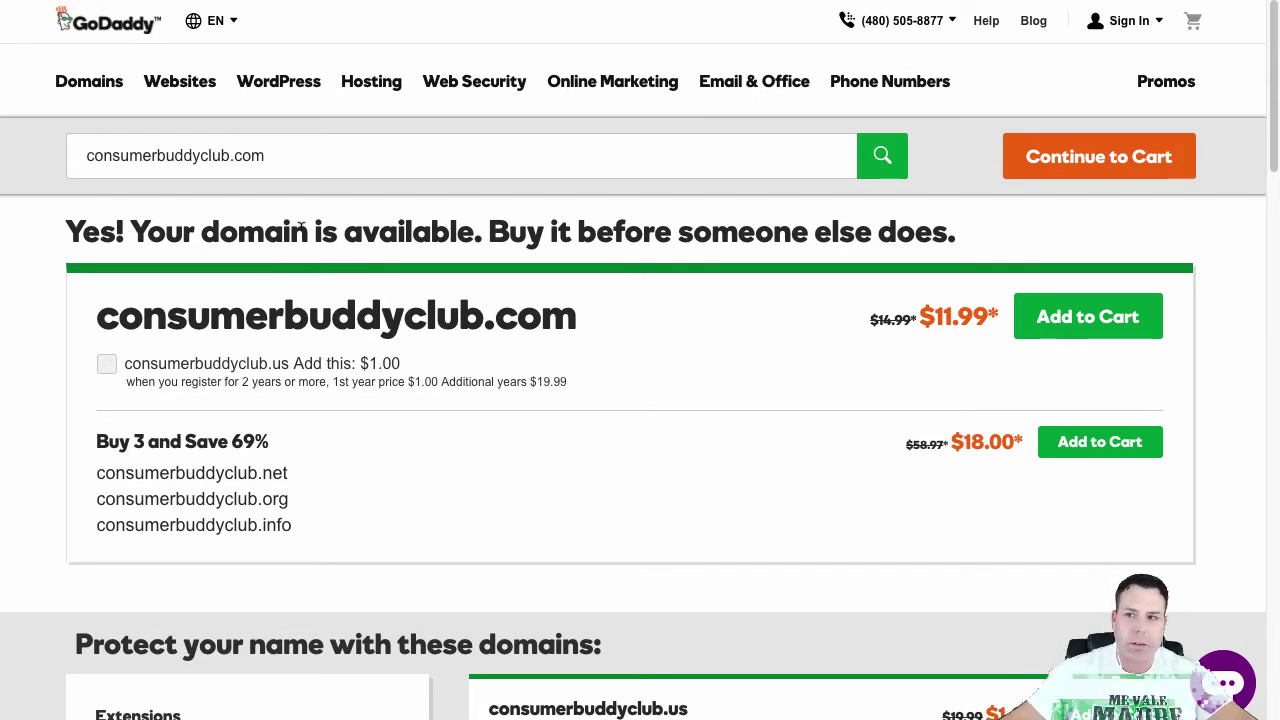
Search Google for "Free word Press Themes" in a new browser tab and look over the results
{"action": "key", "text": "ctrl+t"}
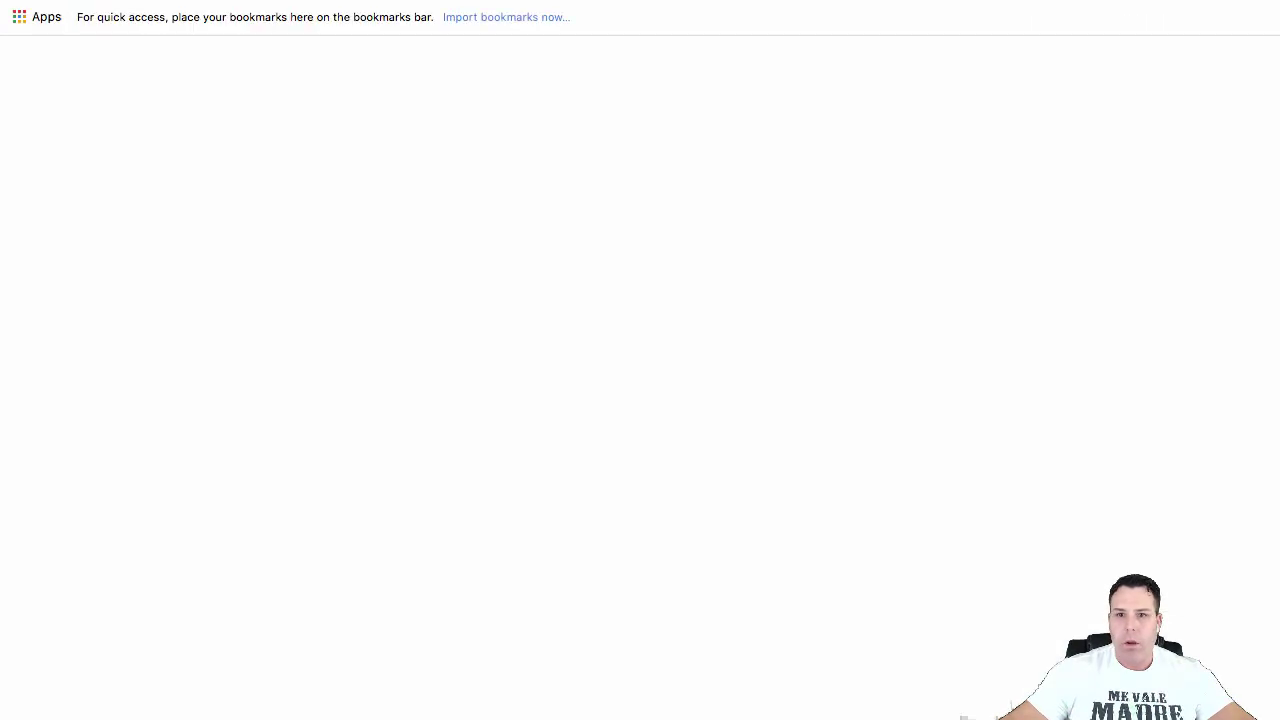
{"action": "type", "text": "Free"}
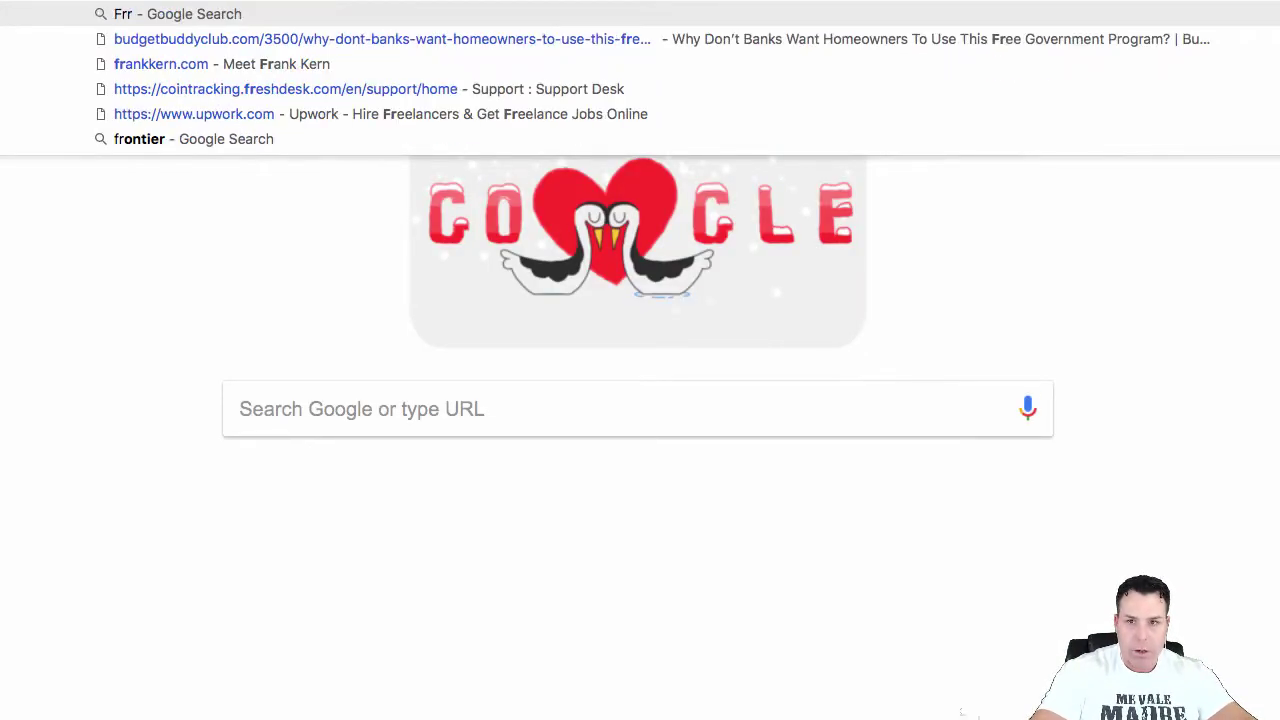
{"action": "type", "text": " word Press"}
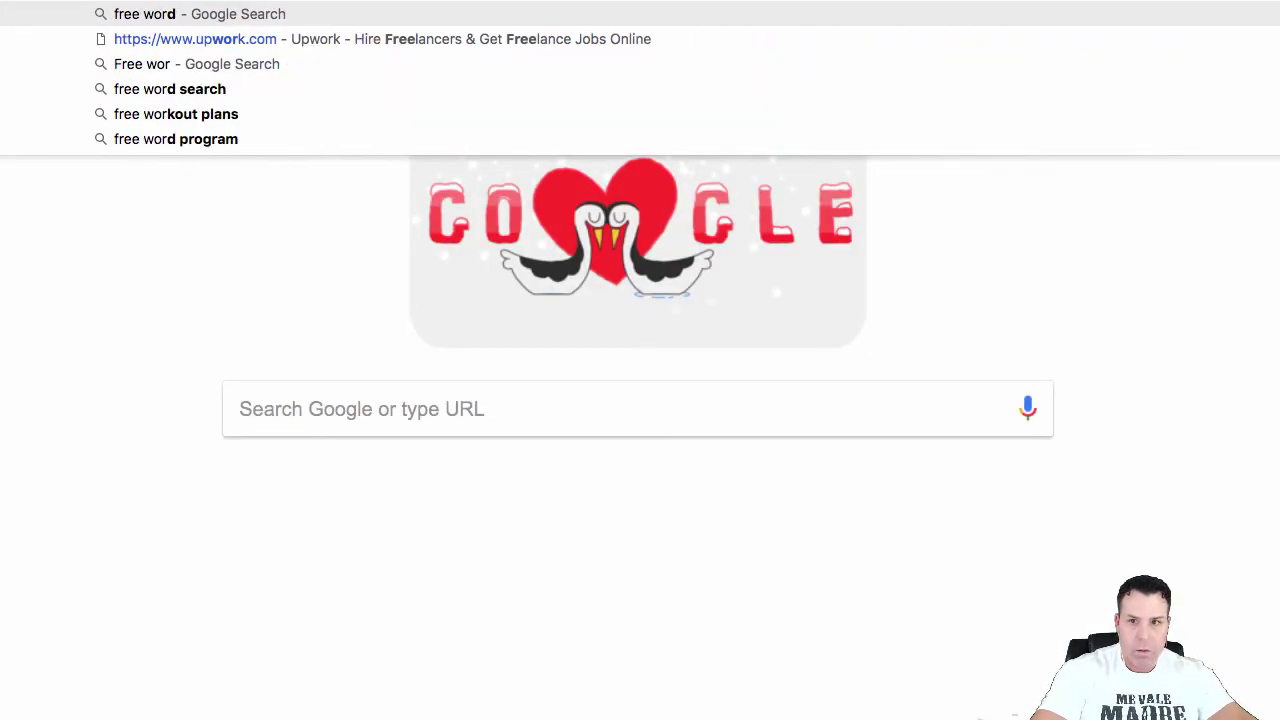
{"action": "type", "text": " Theme"}
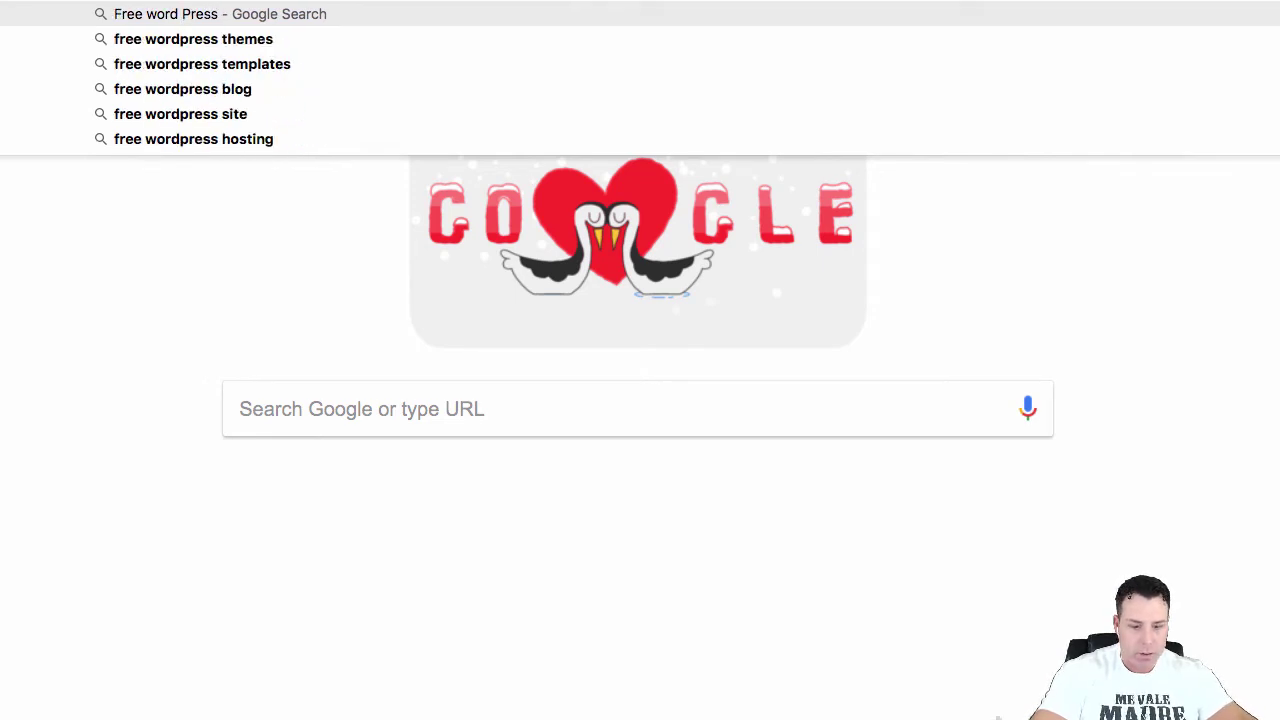
{"action": "key", "text": "Return"}
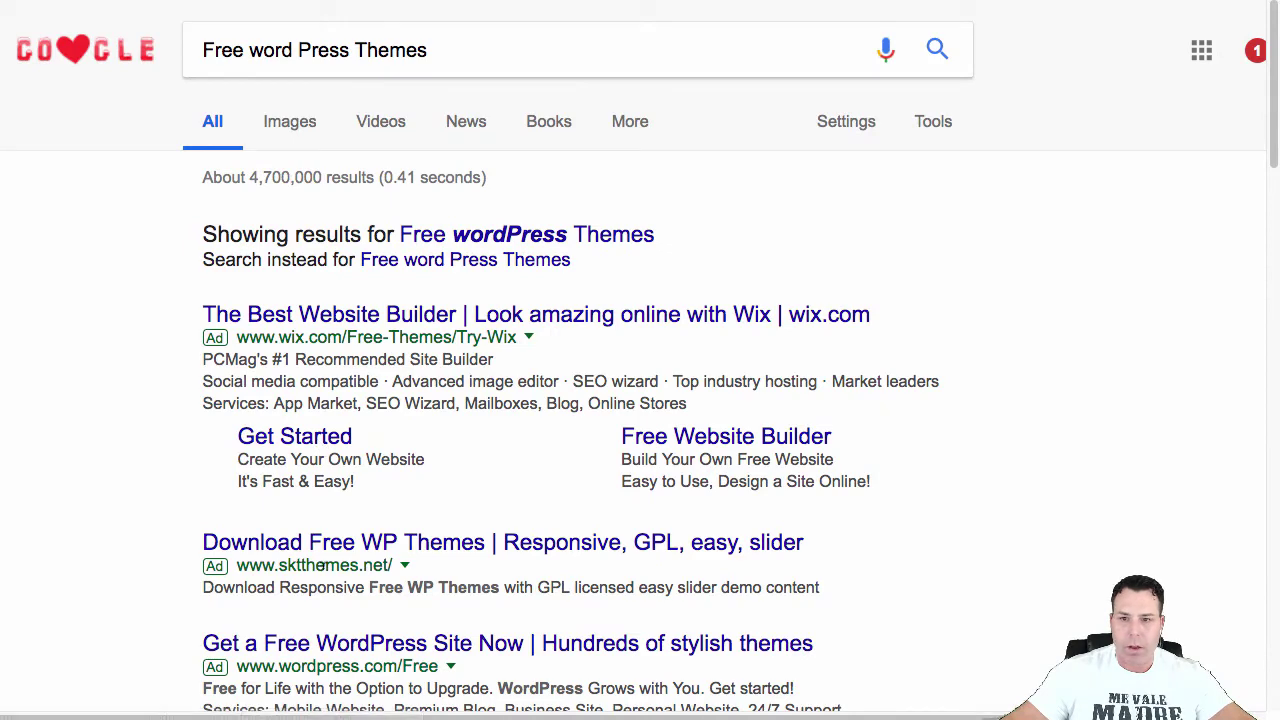
{"action": "scroll", "coordinate": [345, 480], "scroll_direction": "down", "scroll_amount": 8}
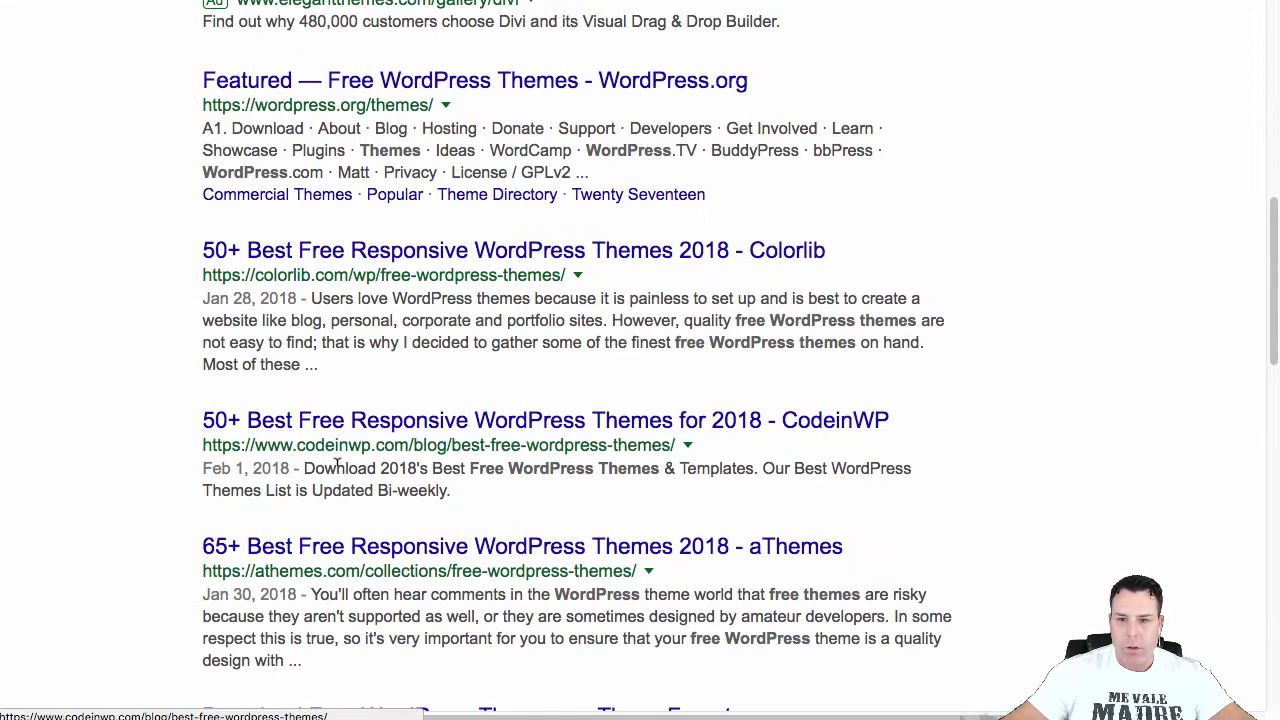
{"action": "scroll", "coordinate": [340, 260], "scroll_direction": "up", "scroll_amount": 10}
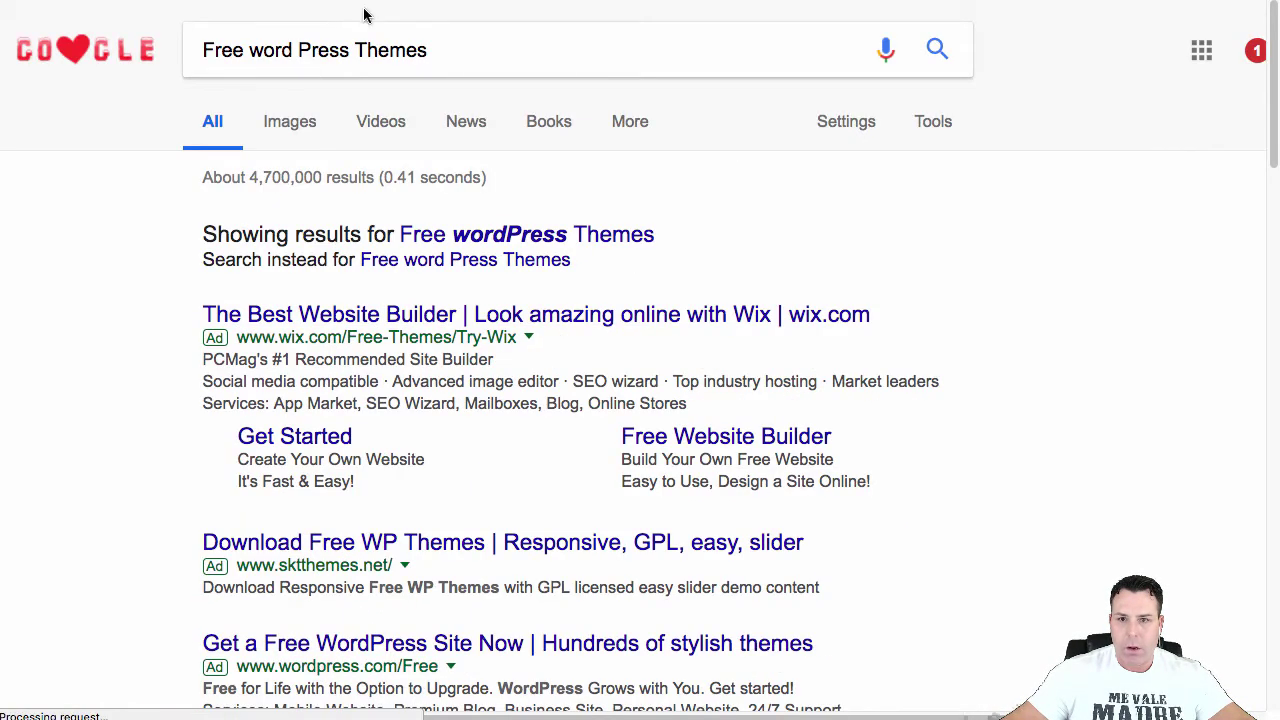
Search Google for "themeforest" instead and open the ThemeForest WordPress themes and website templates site
{"action": "left_click", "coordinate": [451, 49]}
{"action": "key", "text": "super+a"}
{"action": "type", "text": "The"}
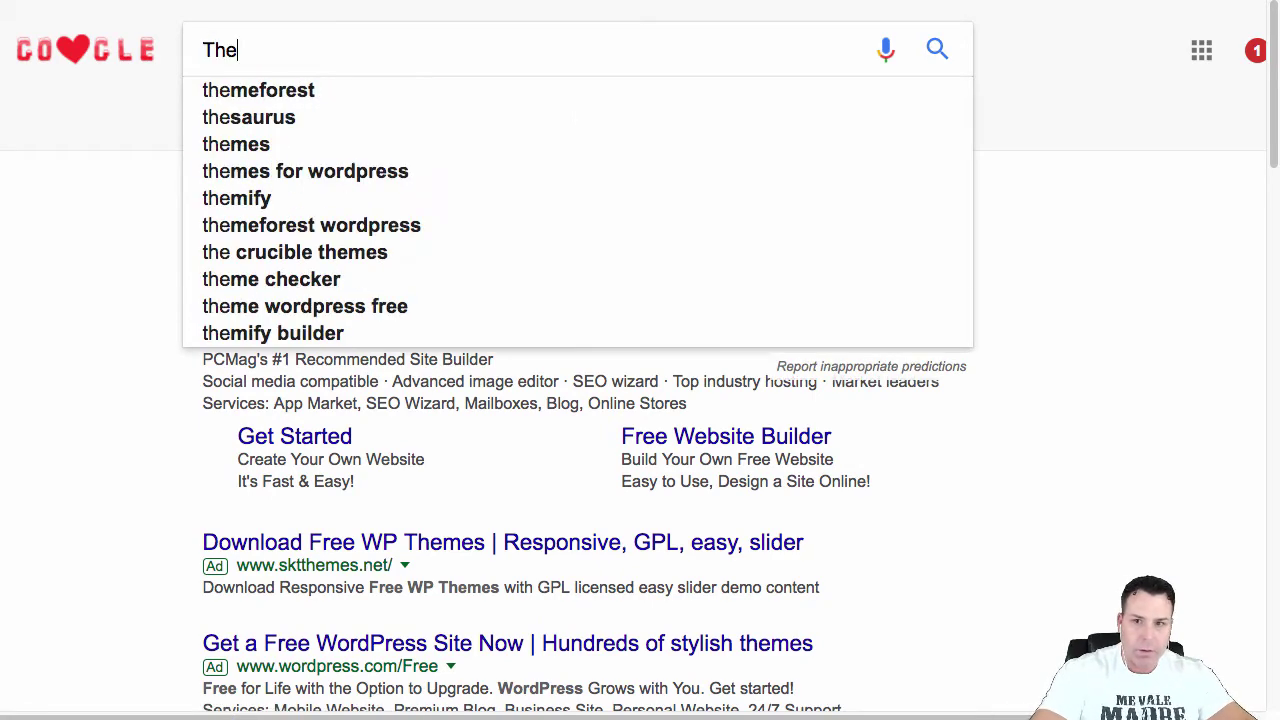
{"action": "left_click", "coordinate": [252, 91]}
{"action": "scroll", "coordinate": [392, 350], "scroll_direction": "down", "scroll_amount": 1}
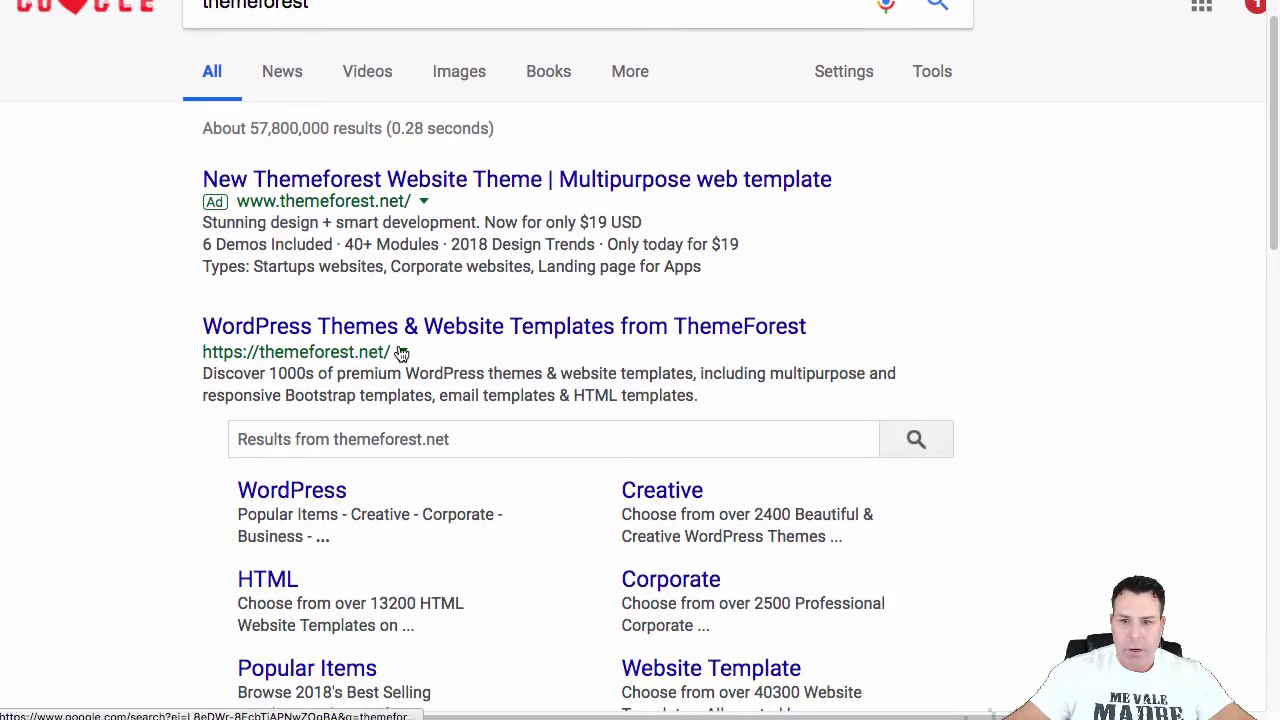
{"action": "left_click", "coordinate": [375, 324]}
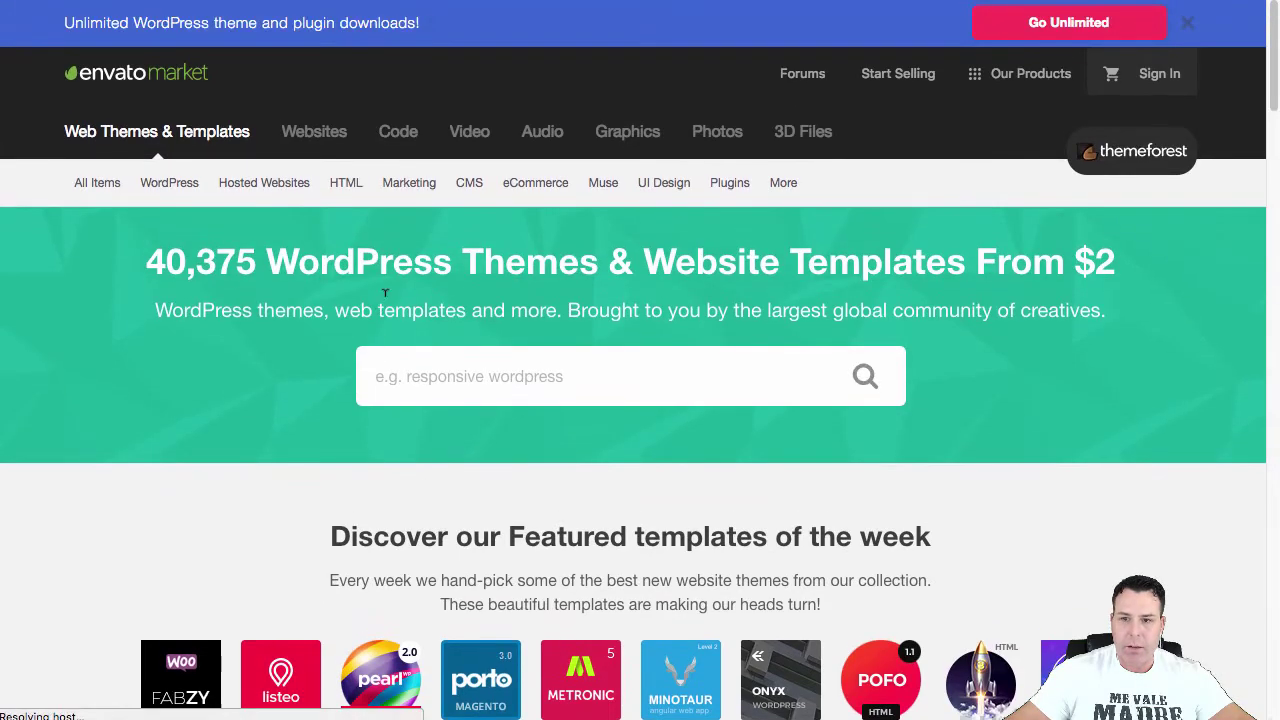
Search ThemeForest for "Newspaper" themes in the WordPress category
{"action": "left_click", "coordinate": [571, 366]}
{"action": "type", "text": "Ne"}
{"action": "key", "text": "BackSpace"}
{"action": "type", "text": "w"}
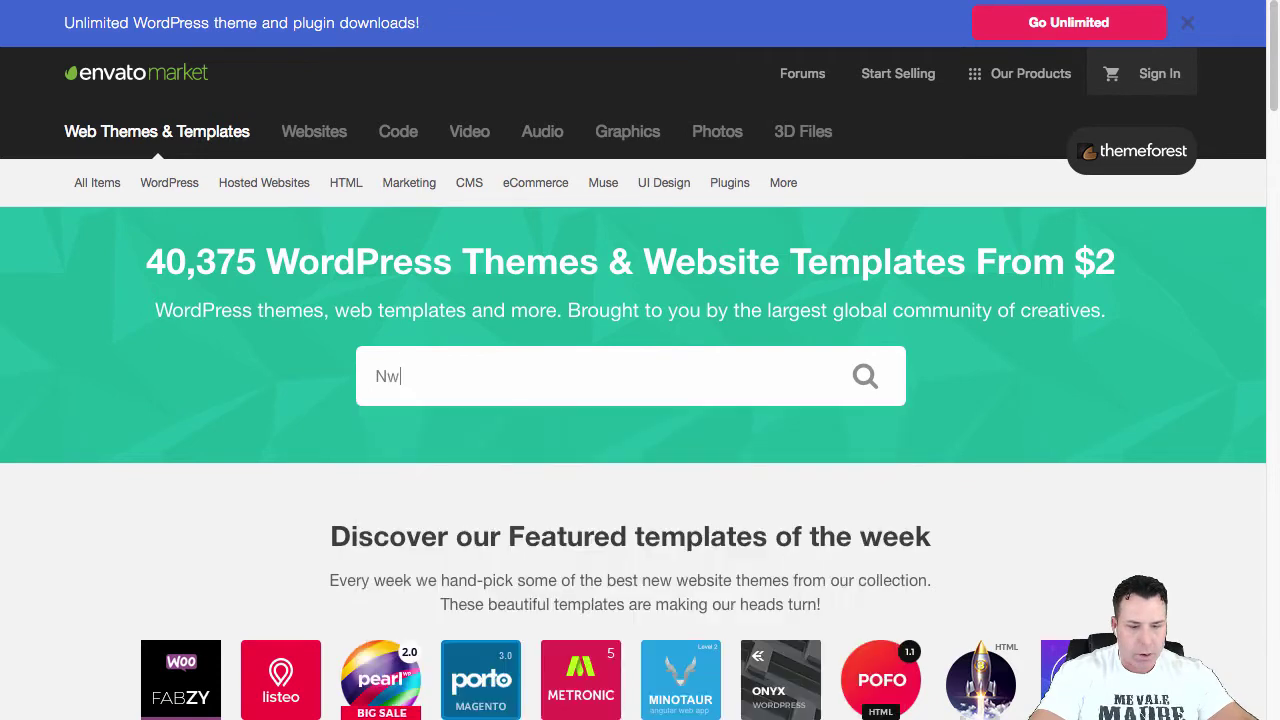
{"action": "type", "text": "ewspa"}
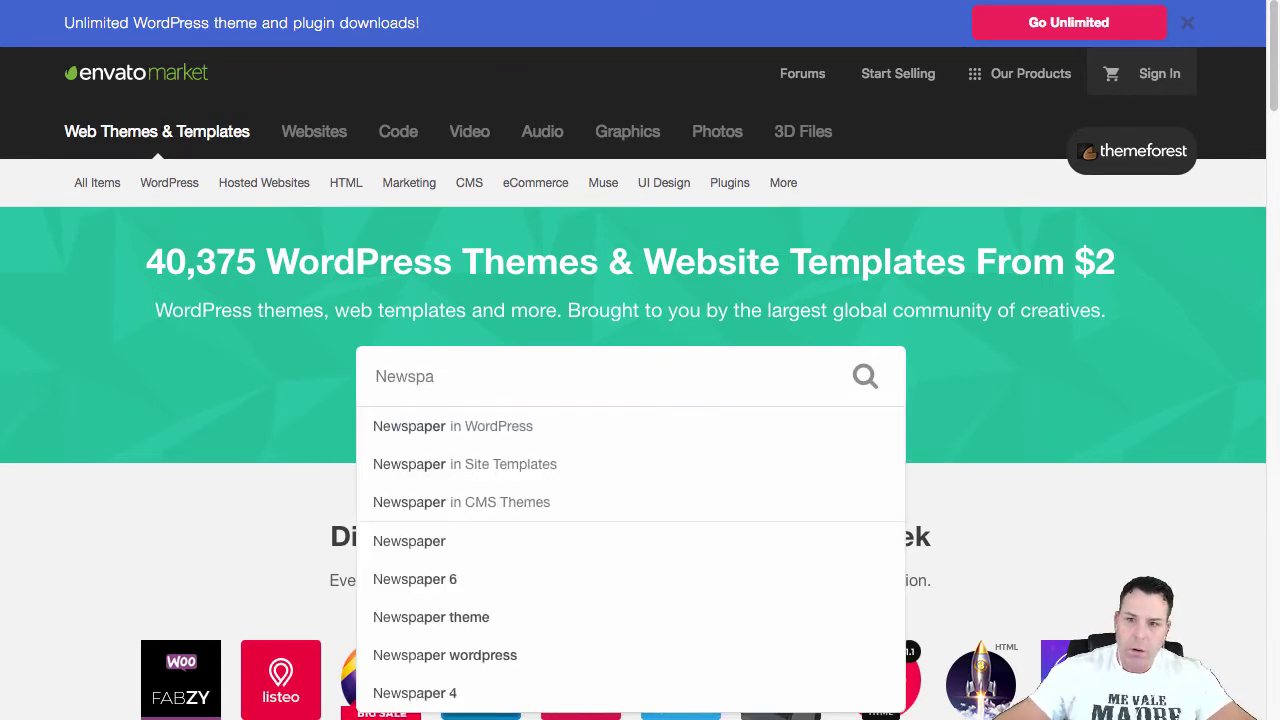
{"action": "left_click", "coordinate": [500, 427]}
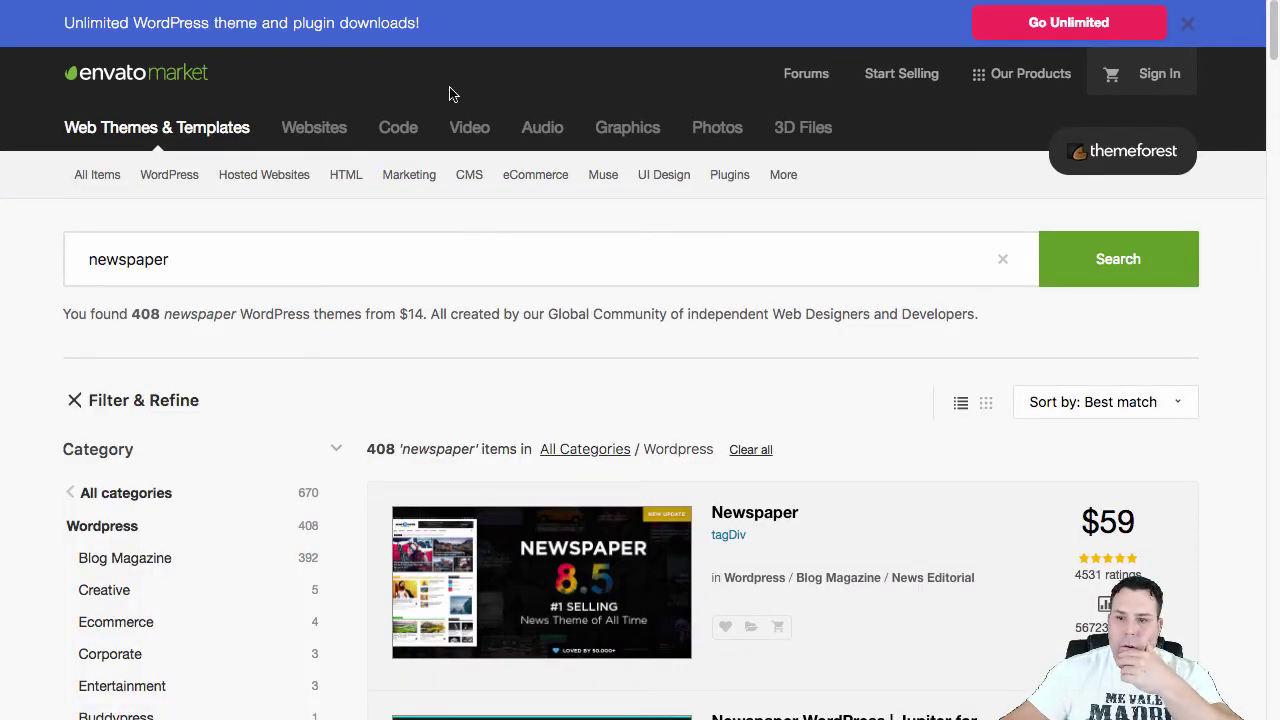
Look through the newspaper WordPress theme results, comparing the themes' designs, prices and ratings
{"action": "scroll", "coordinate": [440, 345], "scroll_direction": "down", "scroll_amount": 3}
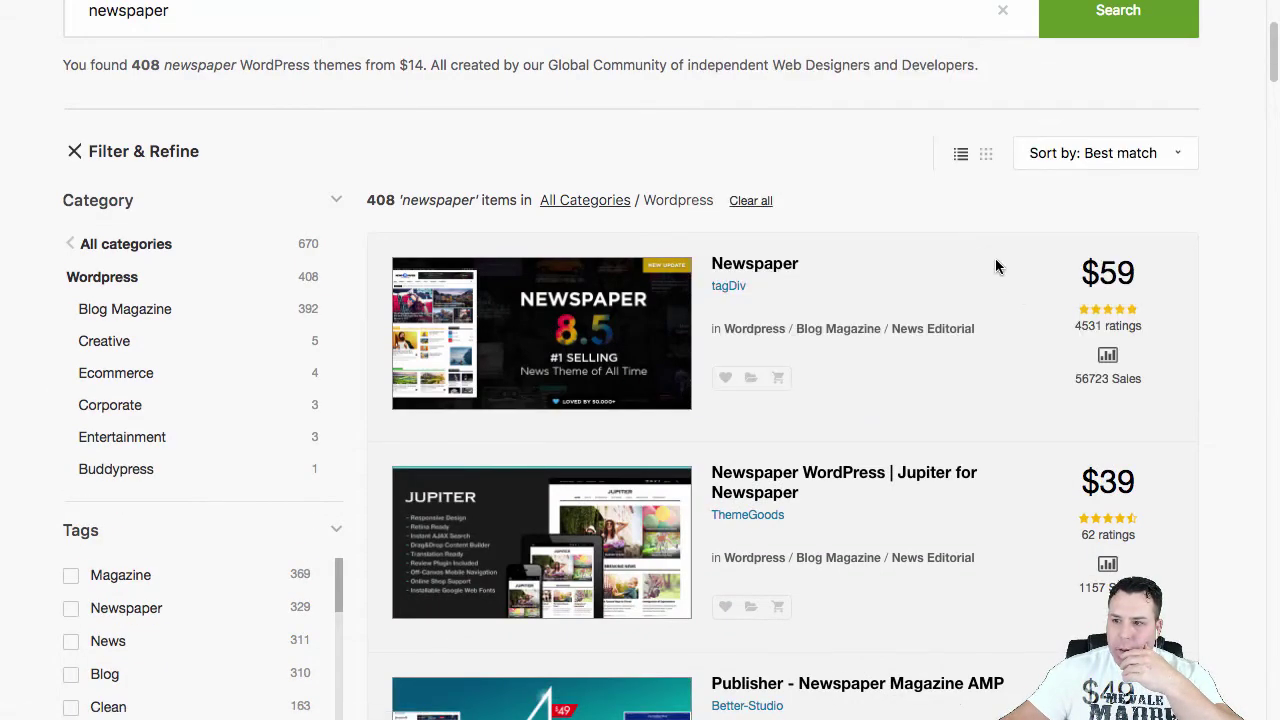
{"action": "scroll", "coordinate": [1000, 330], "scroll_direction": "down", "scroll_amount": 1}
{"action": "scroll", "coordinate": [869, 426], "scroll_direction": "down", "scroll_amount": 1}
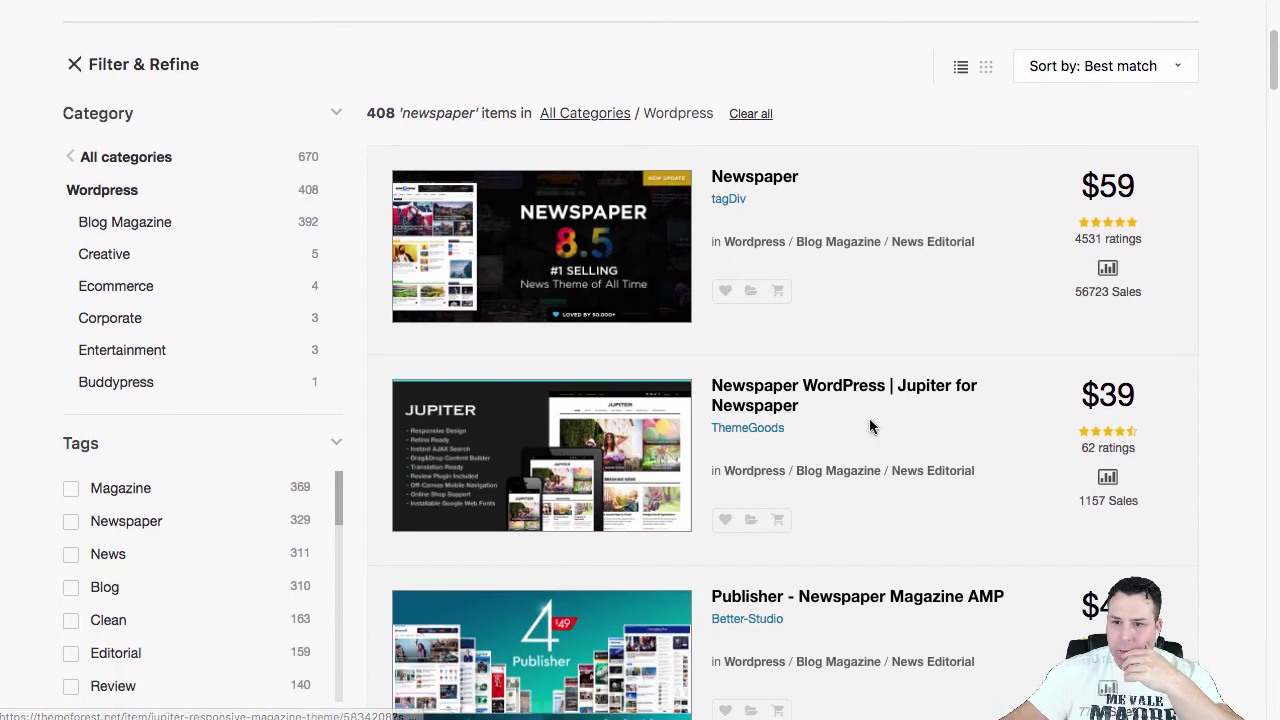
{"action": "scroll", "coordinate": [1130, 489], "scroll_direction": "down", "scroll_amount": 5}
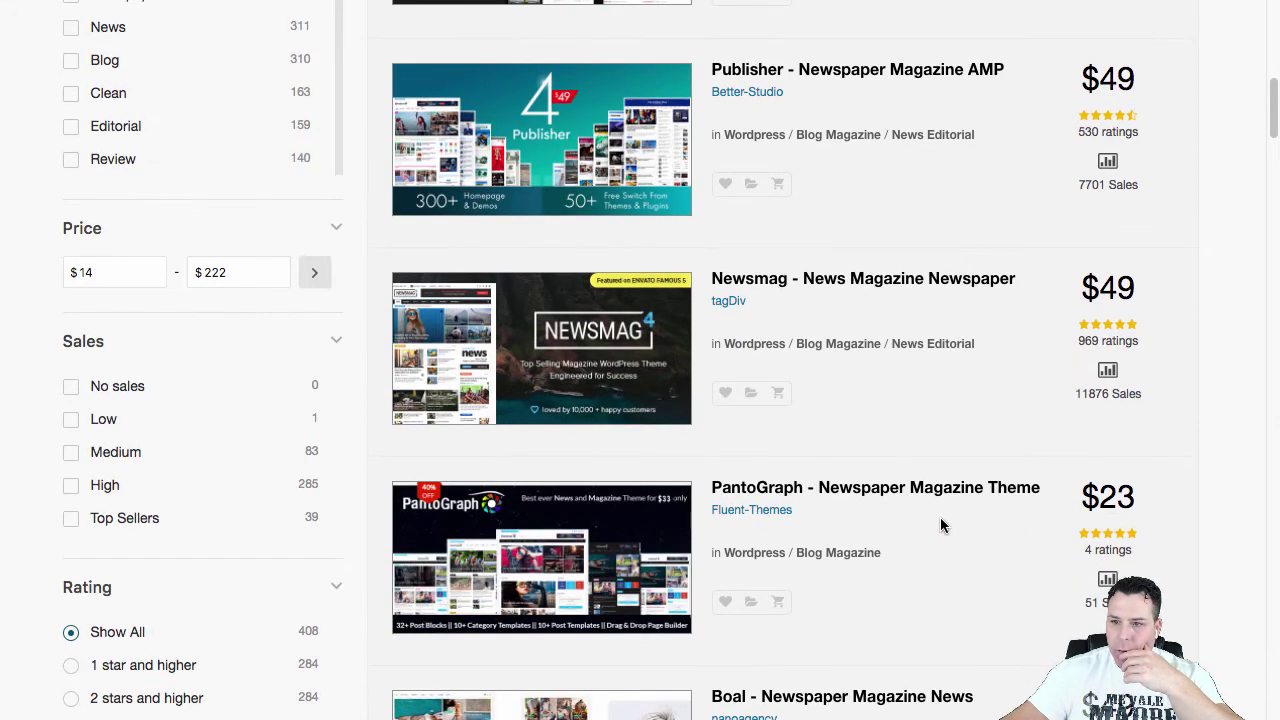
{"action": "scroll", "coordinate": [880, 491], "scroll_direction": "down", "scroll_amount": 10}
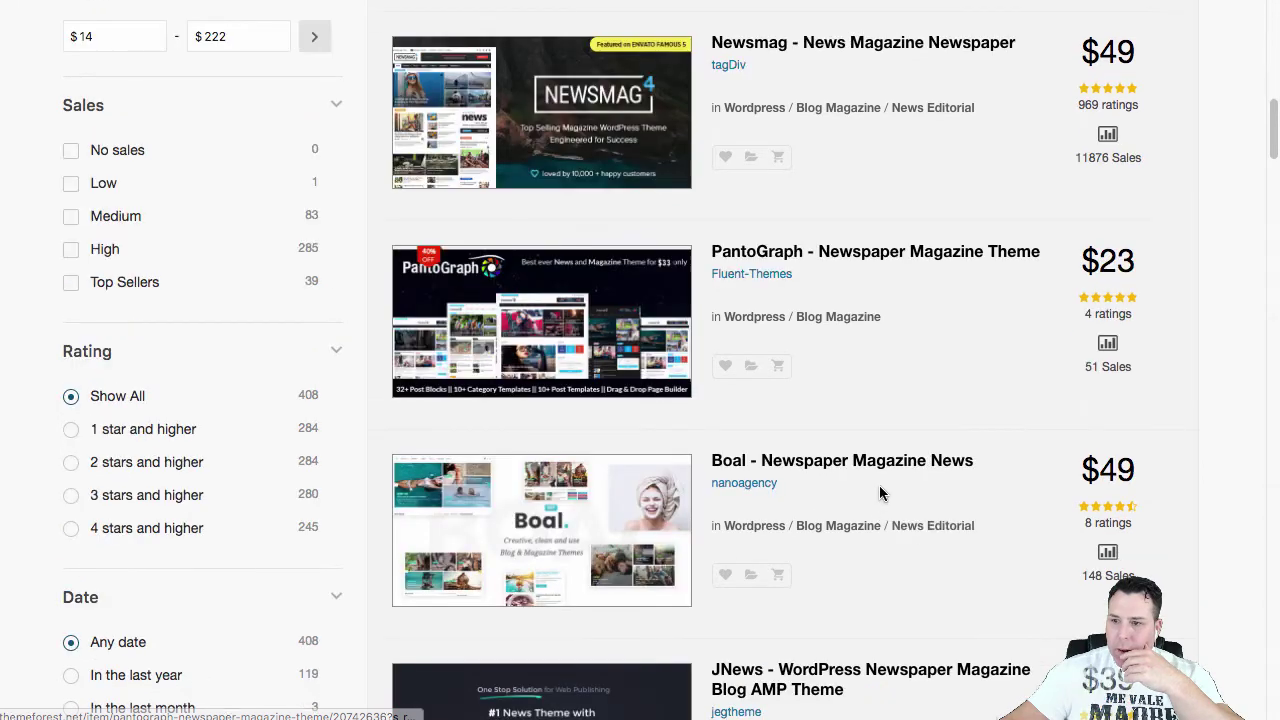
{"action": "scroll", "coordinate": [889, 480], "scroll_direction": "up", "scroll_amount": 6}
{"action": "scroll", "coordinate": [893, 486], "scroll_direction": "down", "scroll_amount": 5}
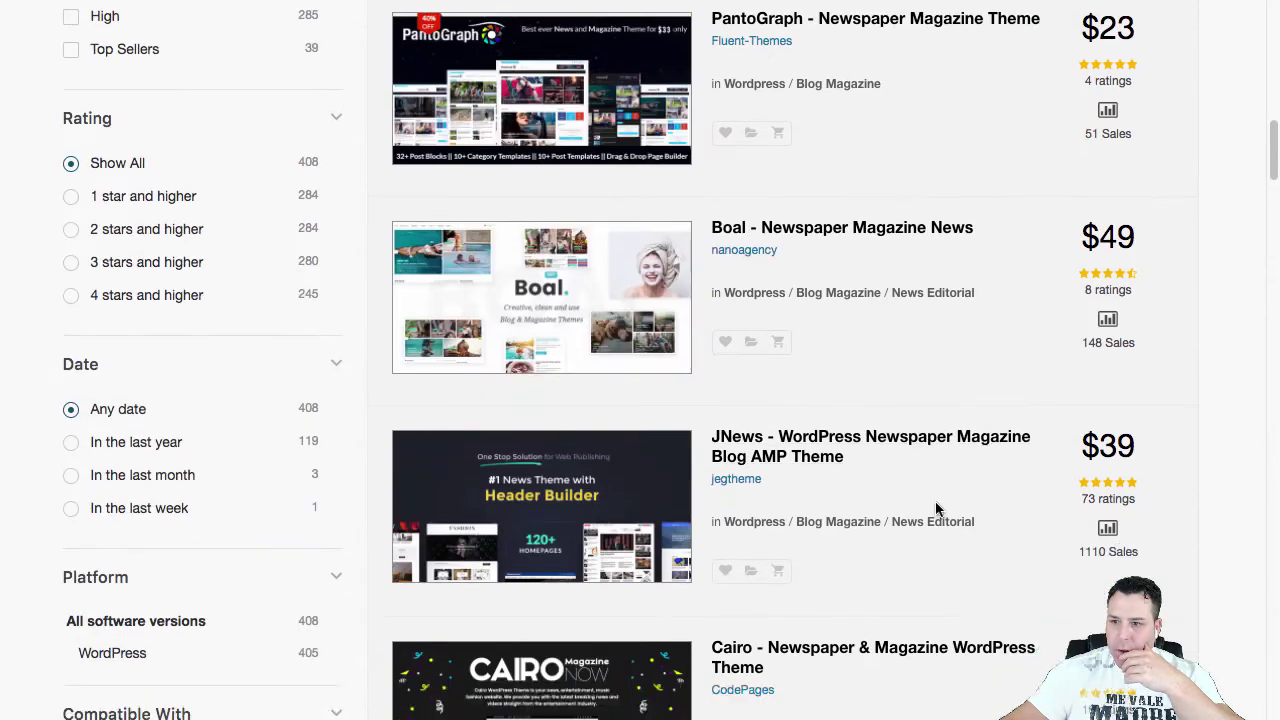
{"action": "scroll", "coordinate": [934, 508], "scroll_direction": "up", "scroll_amount": 7}
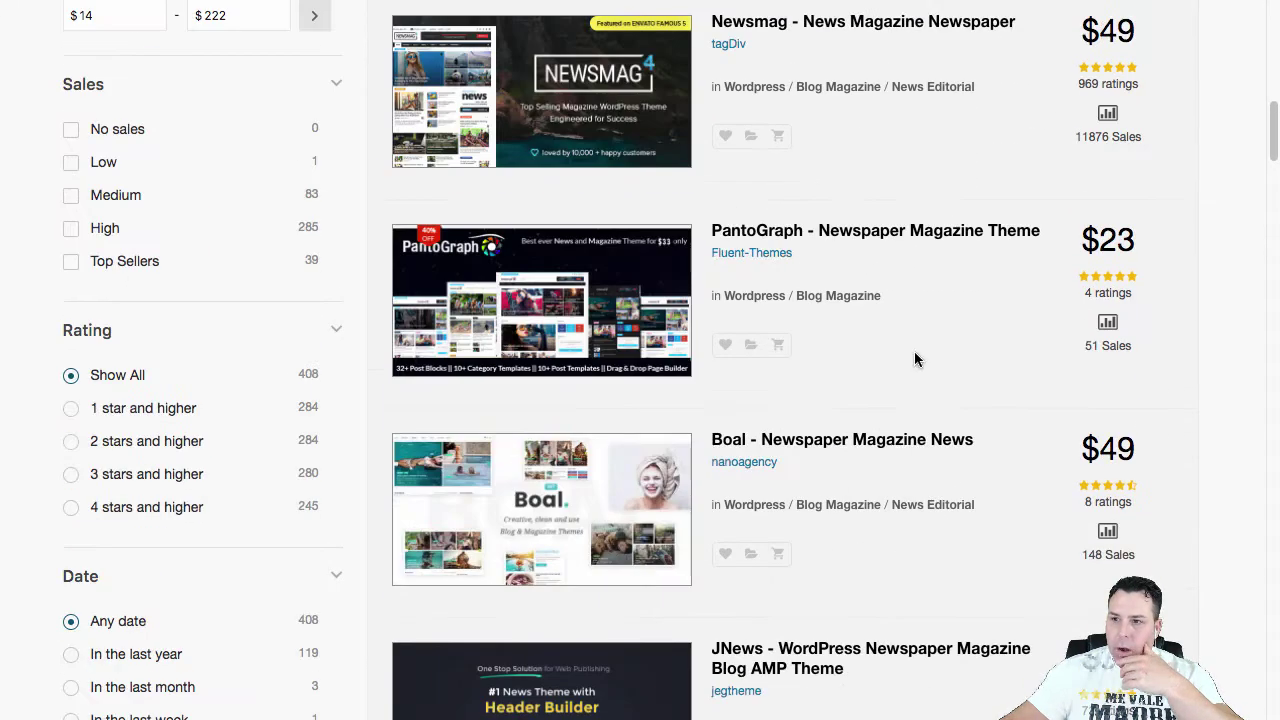
Open the PantoGraph - Newspaper Magazine Theme, launch its live preview and pause the demo video
{"action": "left_click", "coordinate": [873, 236]}
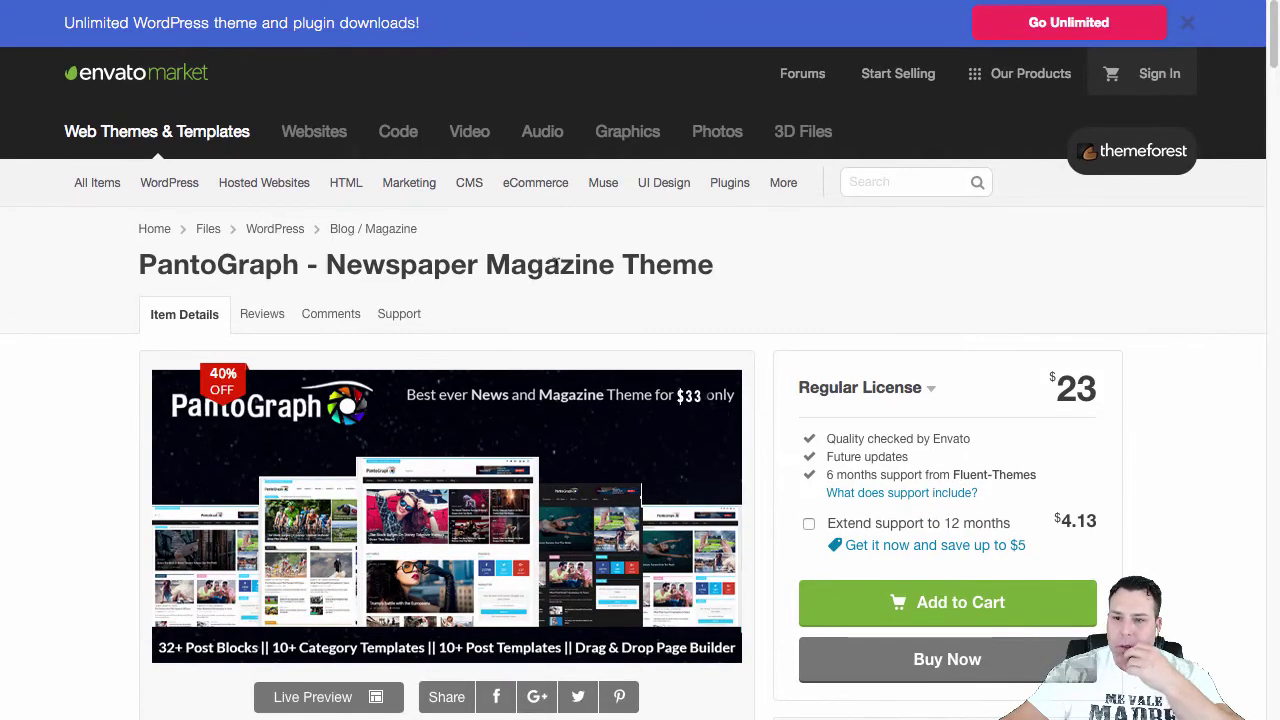
{"action": "scroll", "coordinate": [523, 563], "scroll_direction": "down", "scroll_amount": 1}
{"action": "left_click", "coordinate": [367, 638]}
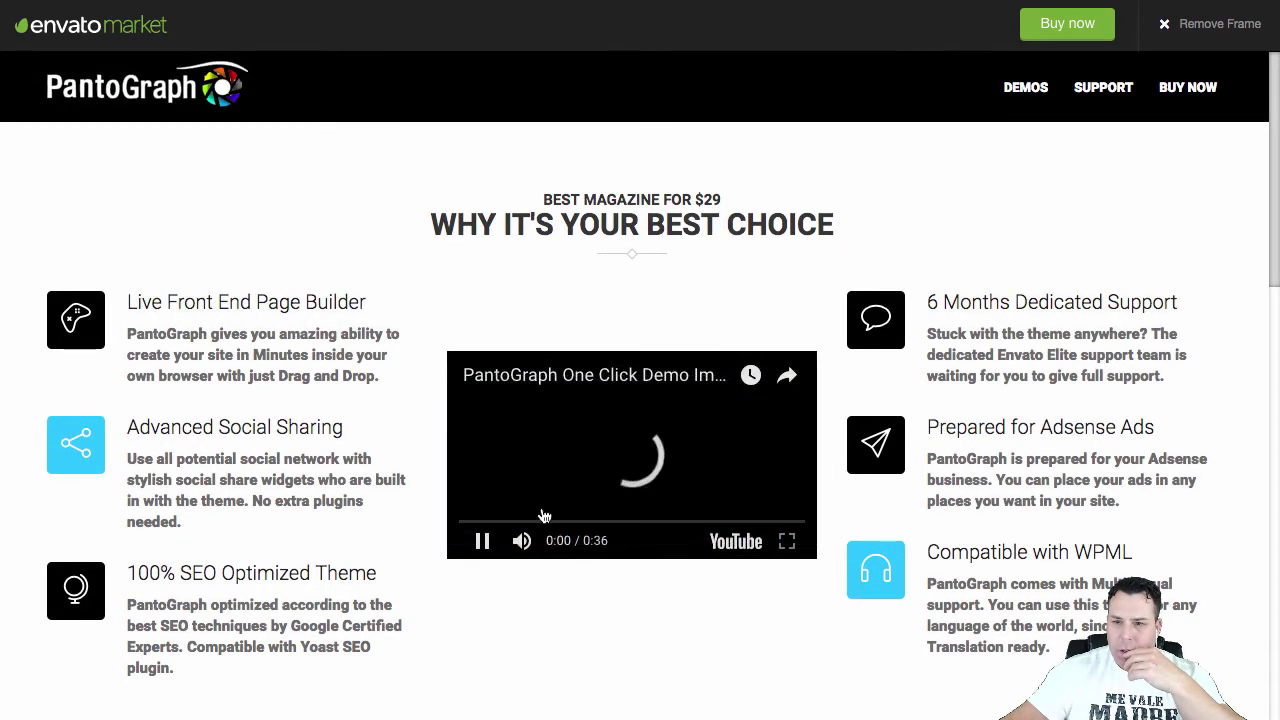
{"action": "left_click", "coordinate": [482, 541]}
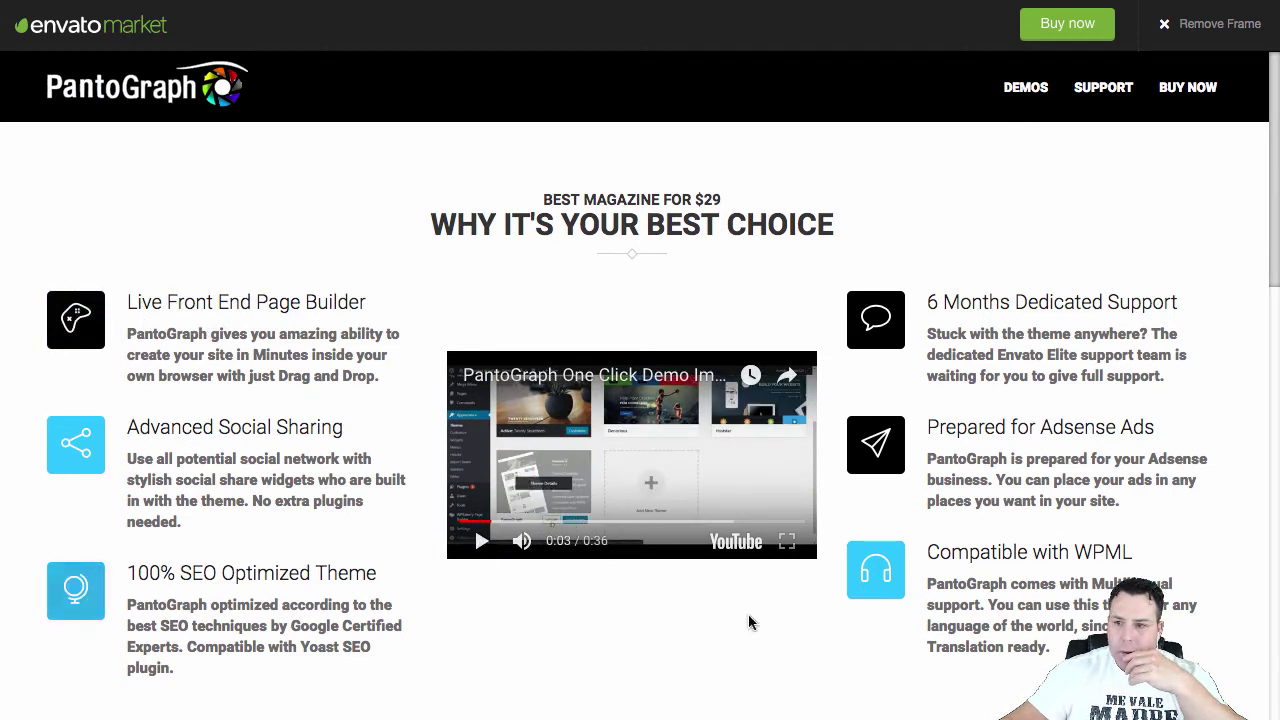
Browse the PantoGraph demo layouts and open the Lifestyle Magazine demo
{"action": "left_click", "coordinate": [1024, 90]}
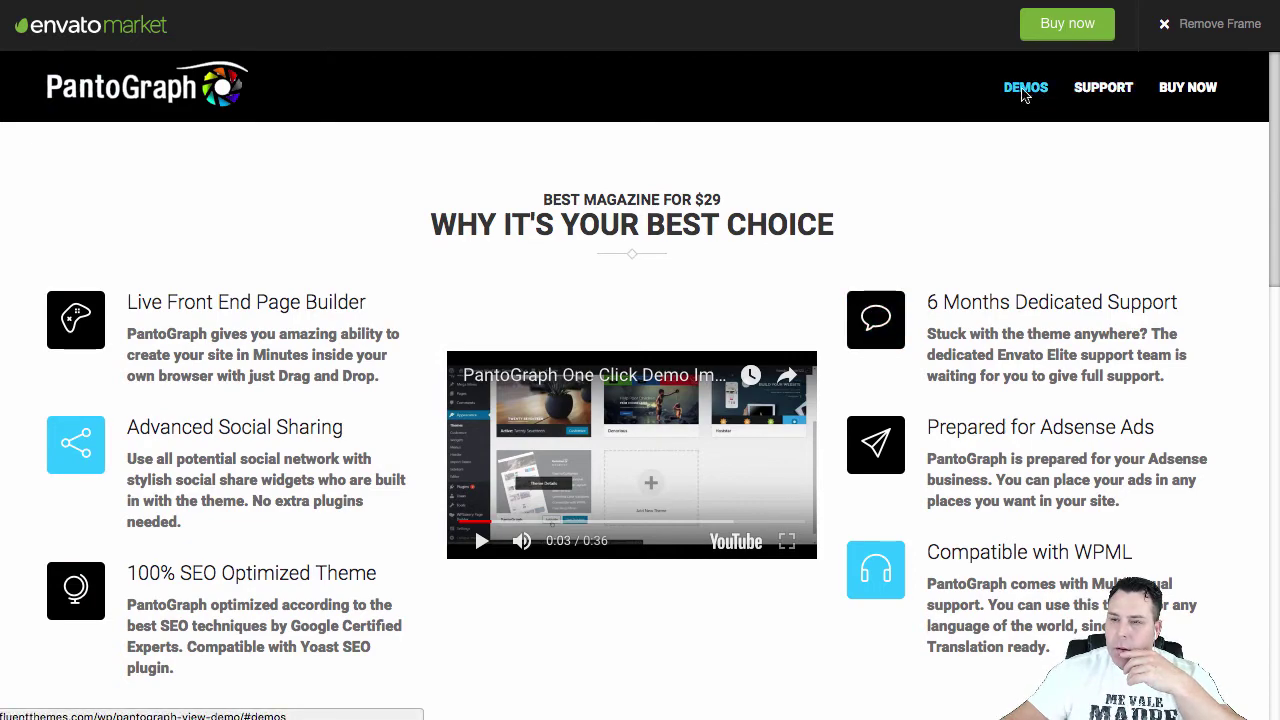
{"action": "scroll", "coordinate": [365, 342], "scroll_direction": "down", "scroll_amount": 3}
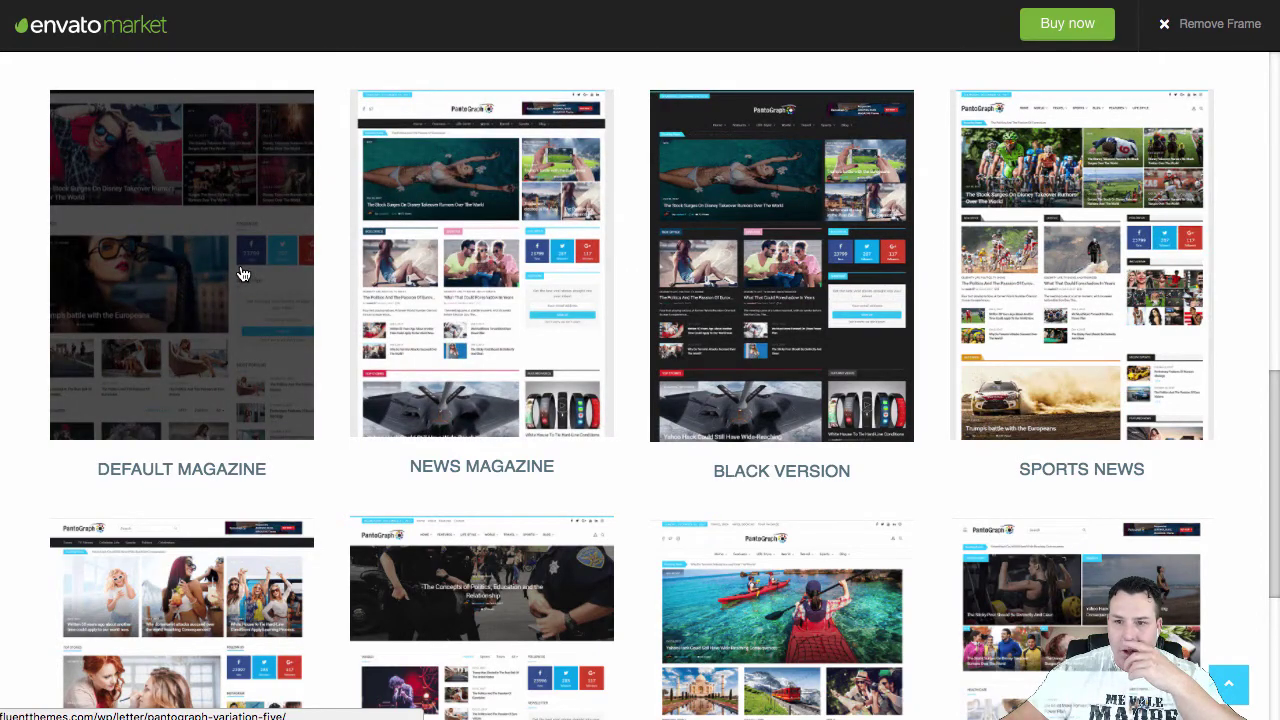
{"action": "scroll", "coordinate": [437, 486], "scroll_direction": "down", "scroll_amount": 3}
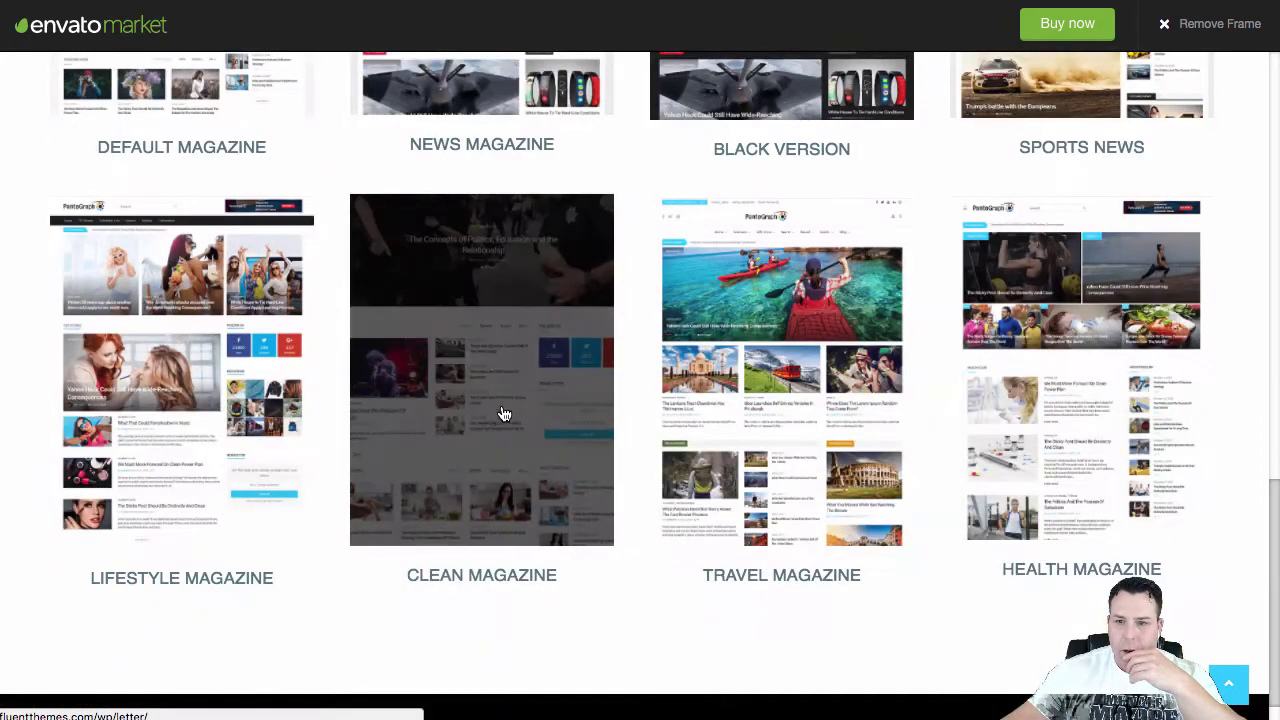
{"action": "left_click", "coordinate": [45, 348]}
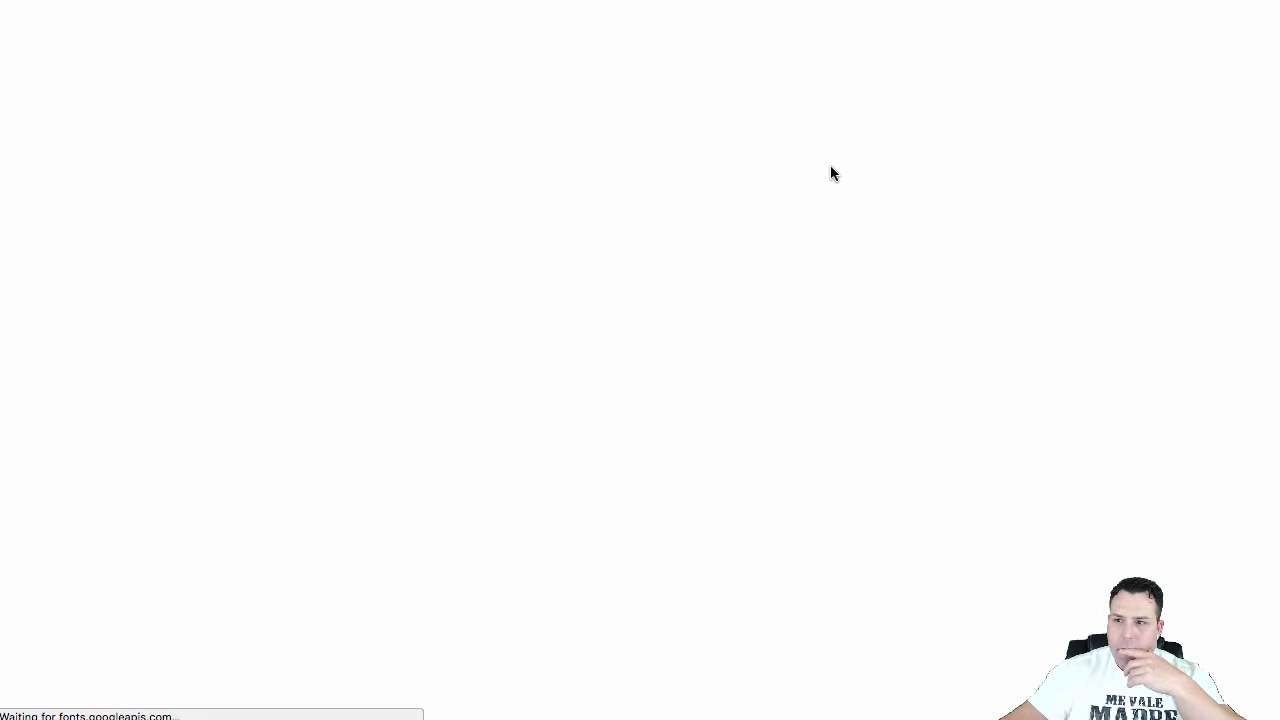
Examine the Lifestyle Magazine demo's home page, from the header and featured stories down to the Trending Now section
{"action": "scroll", "coordinate": [640, 140], "scroll_direction": "down", "scroll_amount": 1}
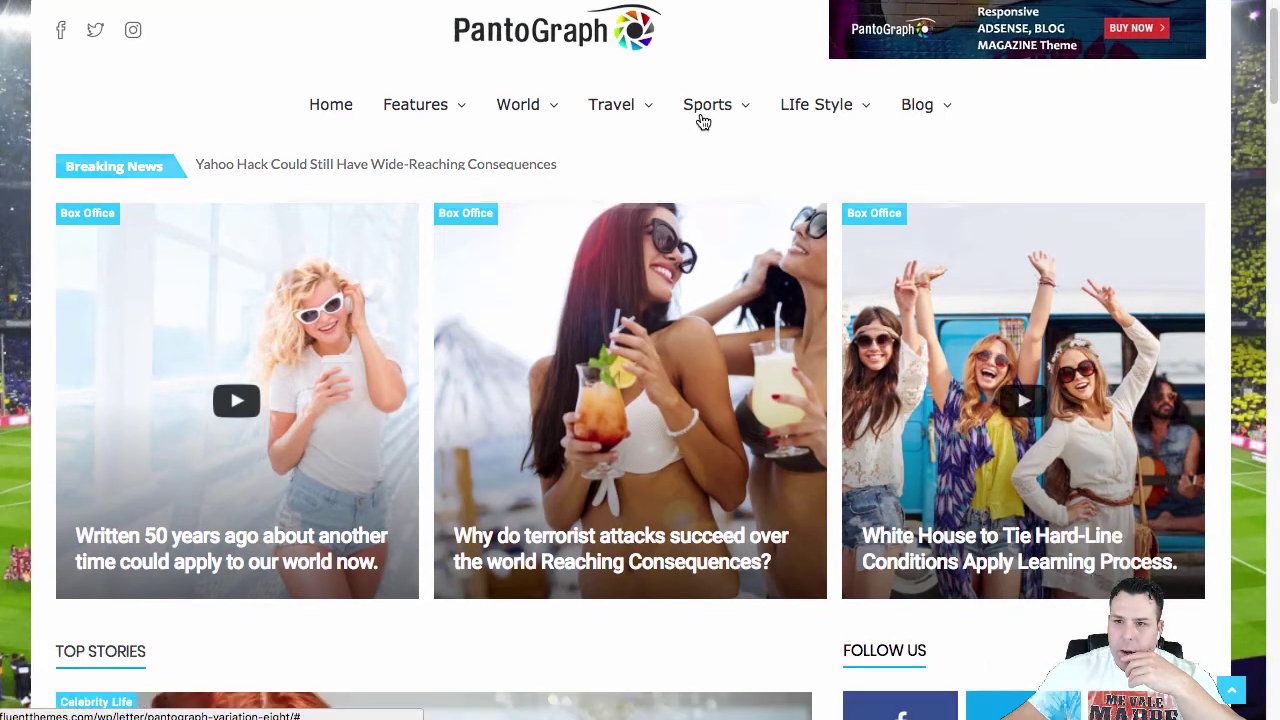
{"action": "mouse_move", "coordinate": [315, 128]}
{"action": "scroll", "coordinate": [712, 383], "scroll_direction": "down", "scroll_amount": 6}
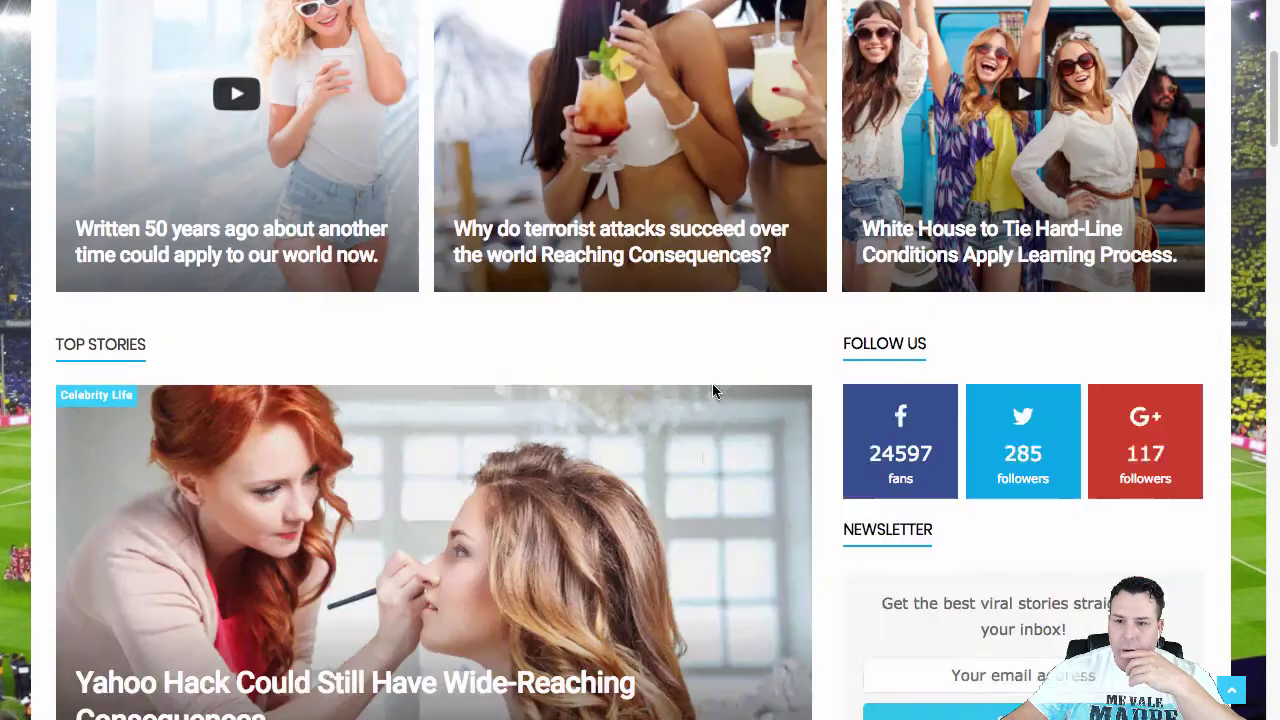
{"action": "scroll", "coordinate": [731, 480], "scroll_direction": "down", "scroll_amount": 10}
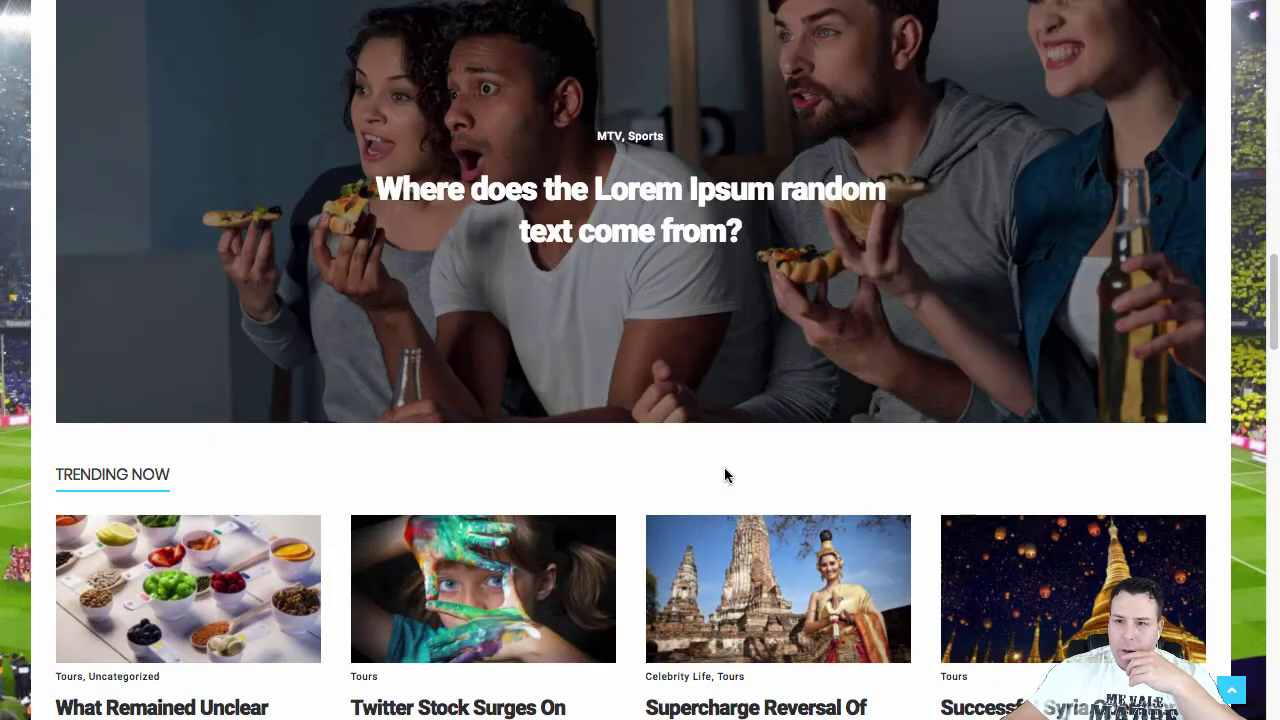
{"action": "scroll", "coordinate": [726, 477], "scroll_direction": "up", "scroll_amount": 3}
{"action": "scroll", "coordinate": [726, 477], "scroll_direction": "down", "scroll_amount": 5}
{"action": "scroll", "coordinate": [731, 477], "scroll_direction": "up", "scroll_amount": 15}
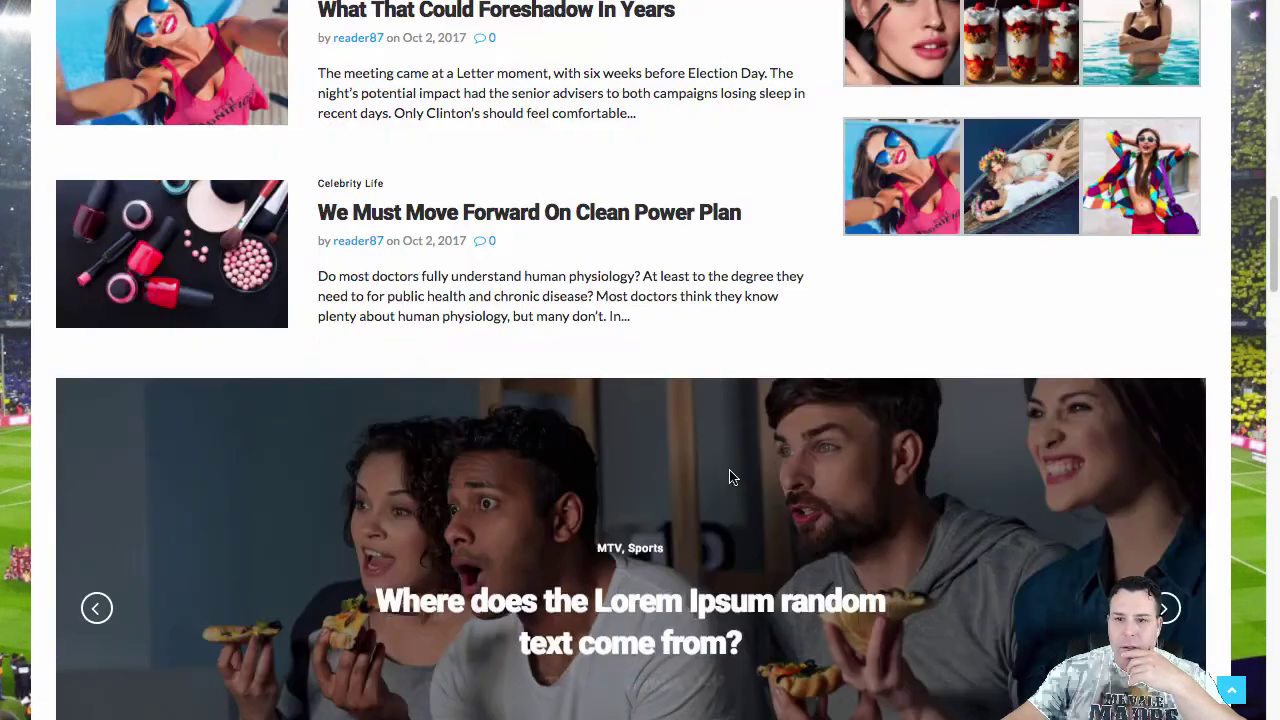
{"action": "scroll", "coordinate": [600, 300], "scroll_direction": "up", "scroll_amount": 2}
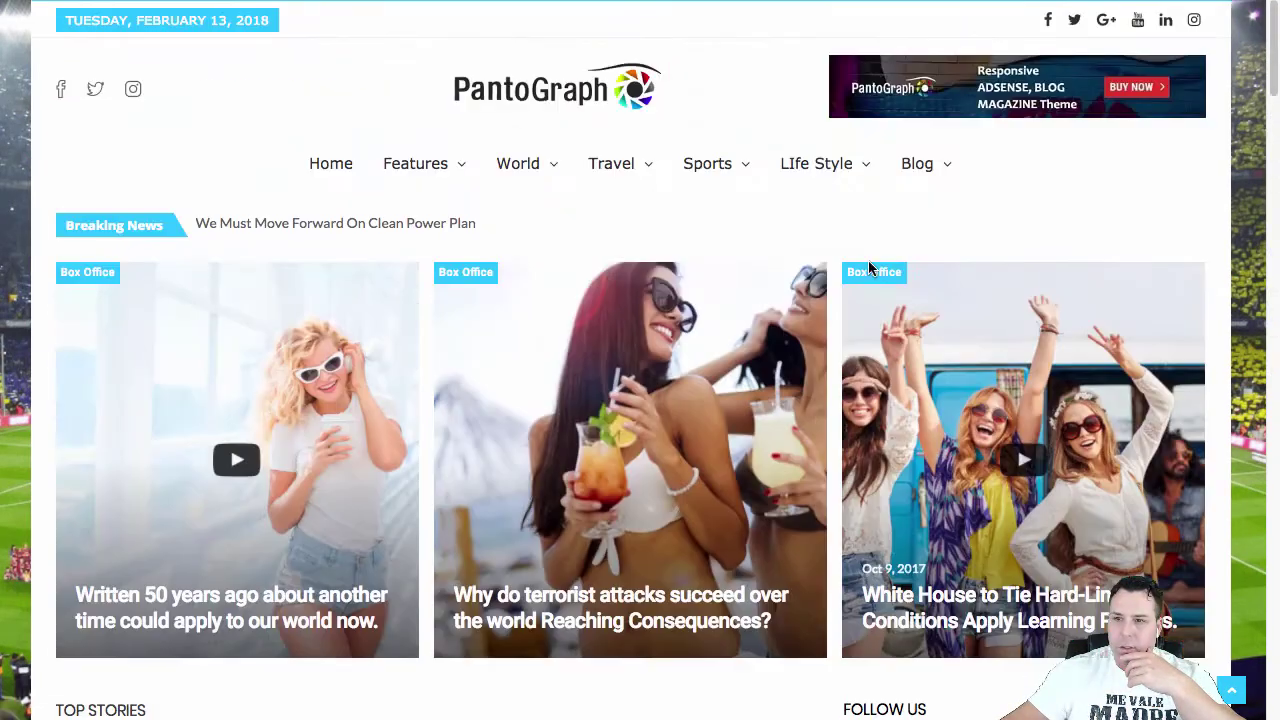
{"action": "scroll", "coordinate": [548, 393], "scroll_direction": "down", "scroll_amount": 5}
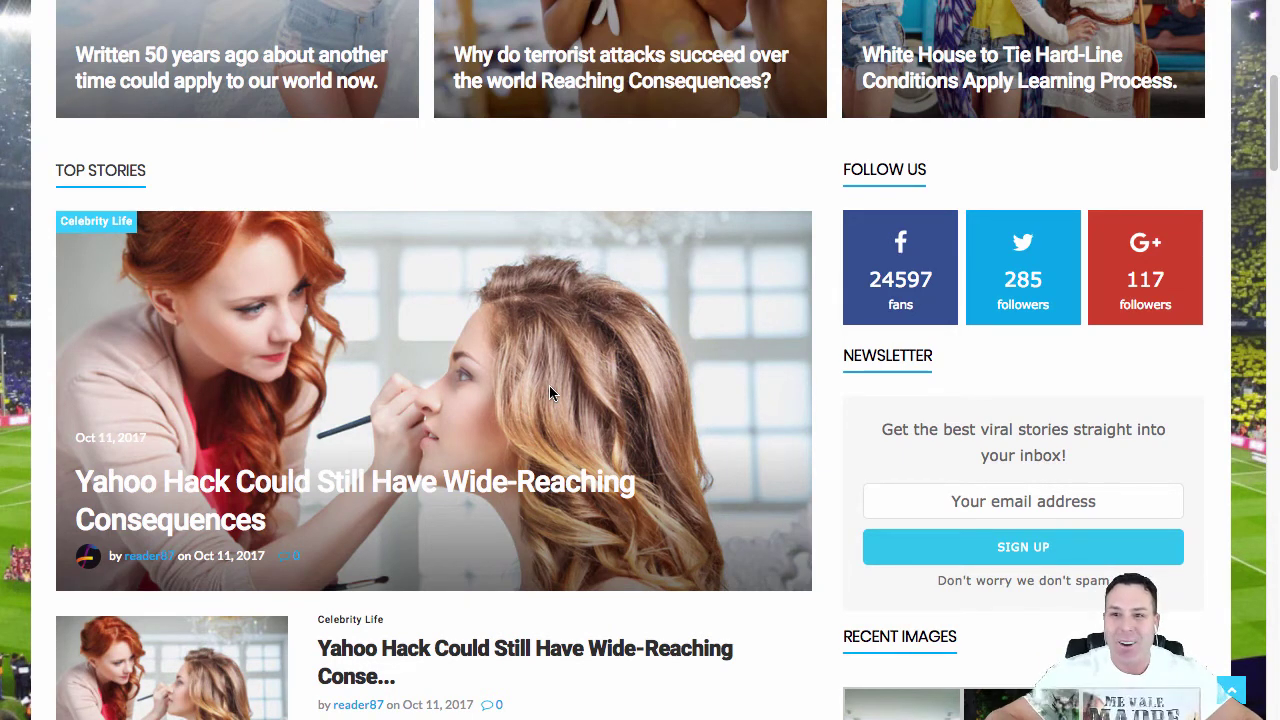
{"action": "scroll", "coordinate": [758, 304], "scroll_direction": "up", "scroll_amount": 5}
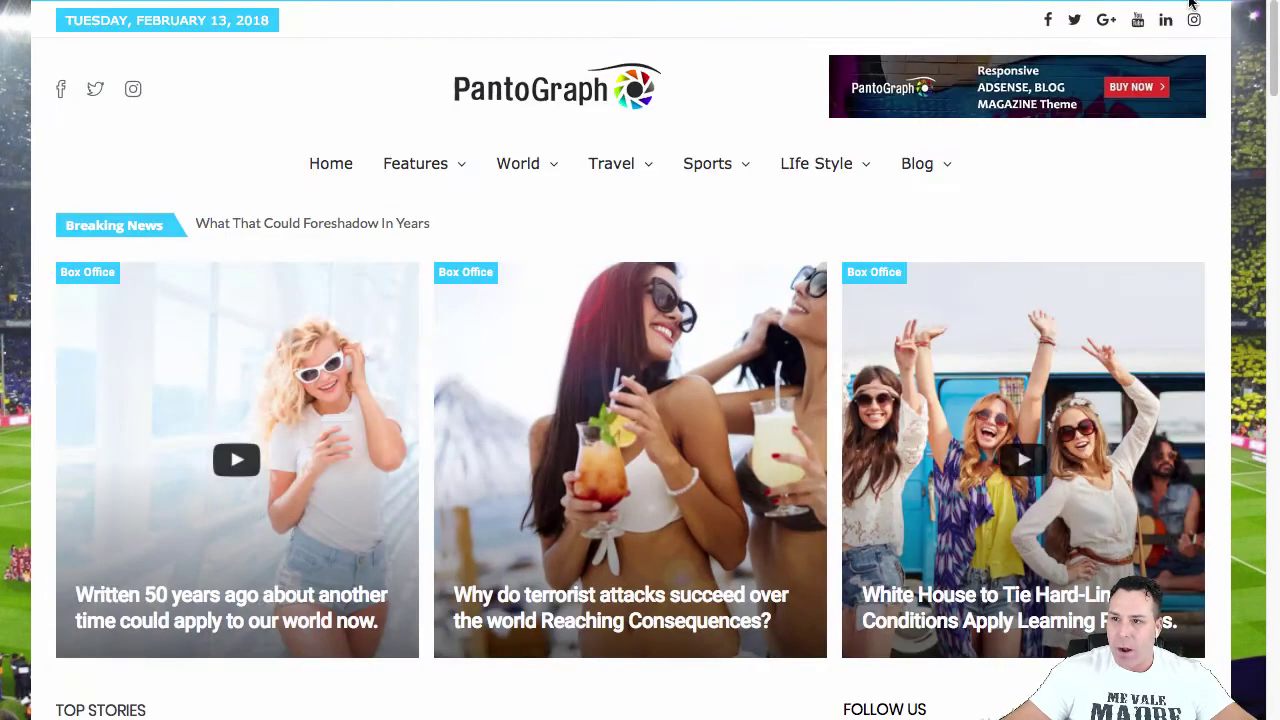
Open budgetbuddyclub.com in a new browser tab
{"action": "key", "text": "super+t"}
{"action": "type", "text": "bu"}
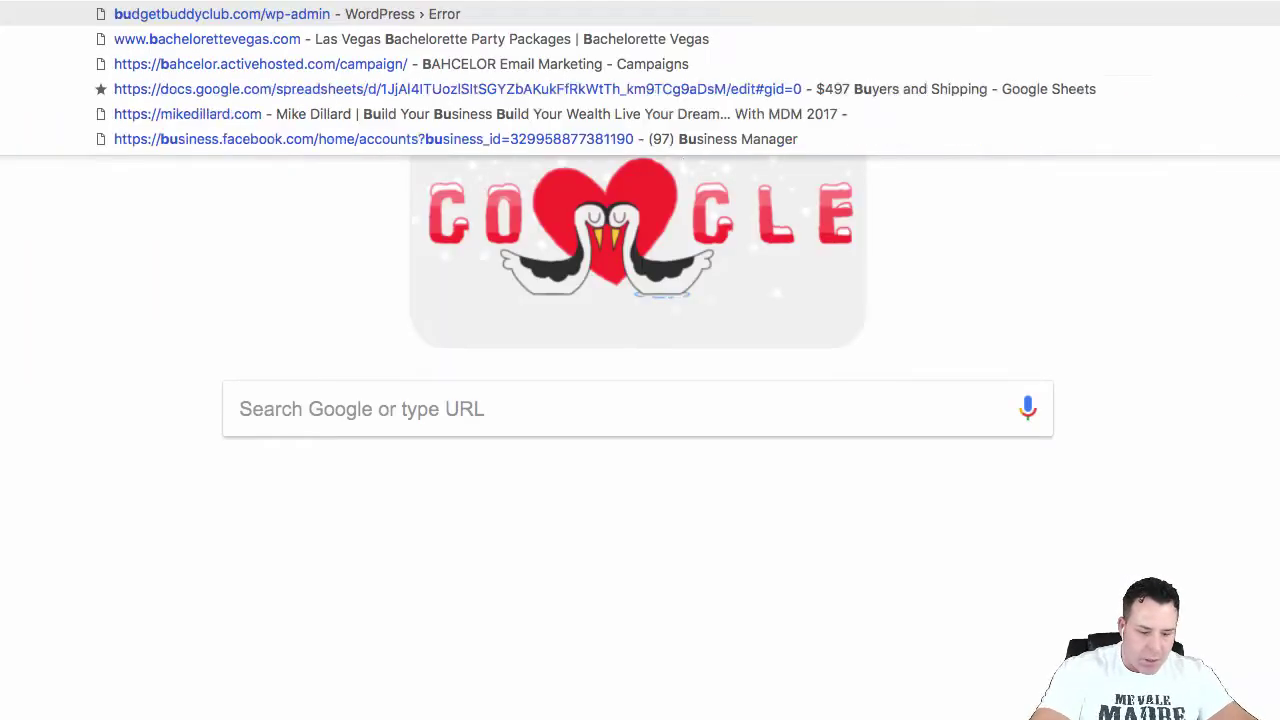
{"action": "type", "text": "dgert"}
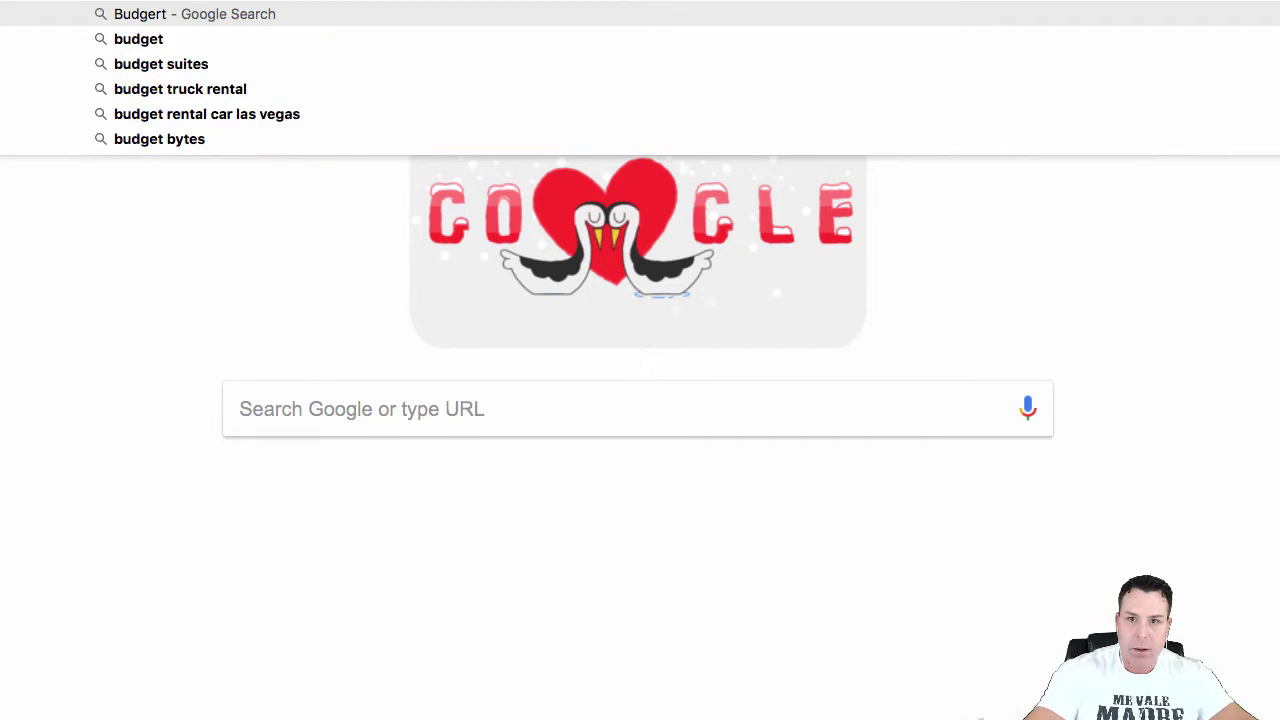
{"action": "key", "text": "BackSpace"}
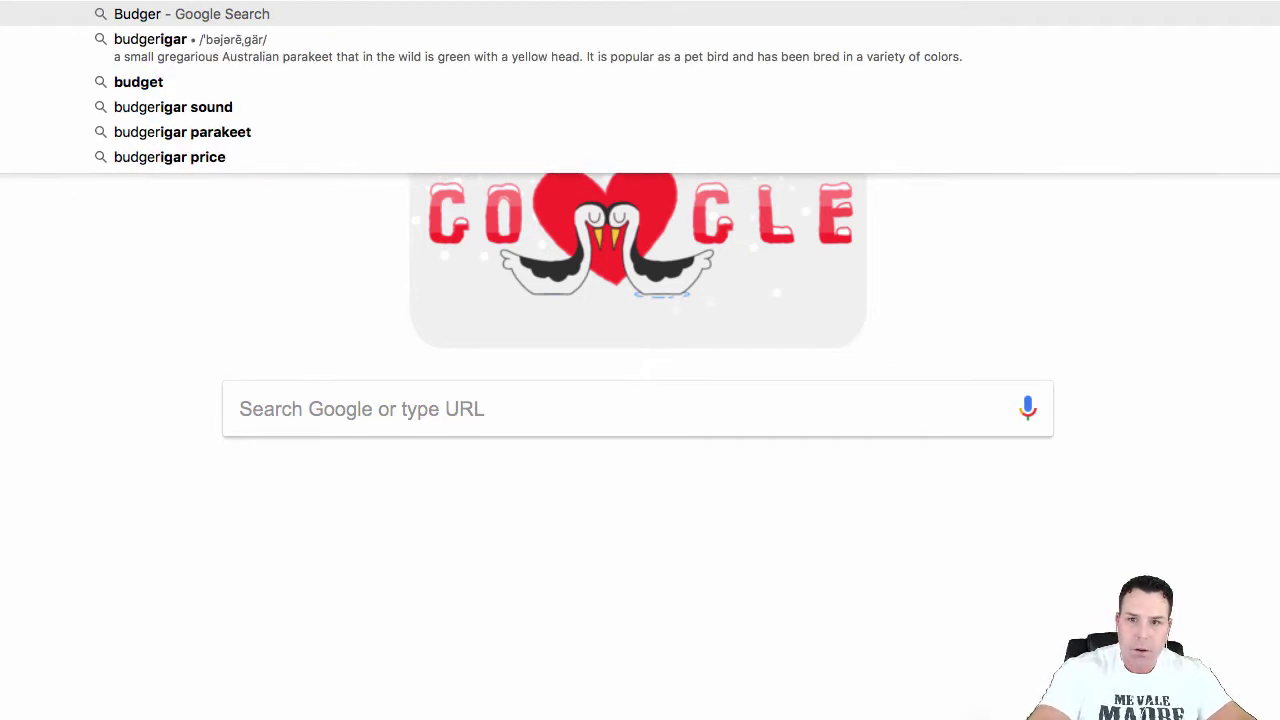
{"action": "key", "text": "BackSpace"}
{"action": "type", "text": "tbu"}
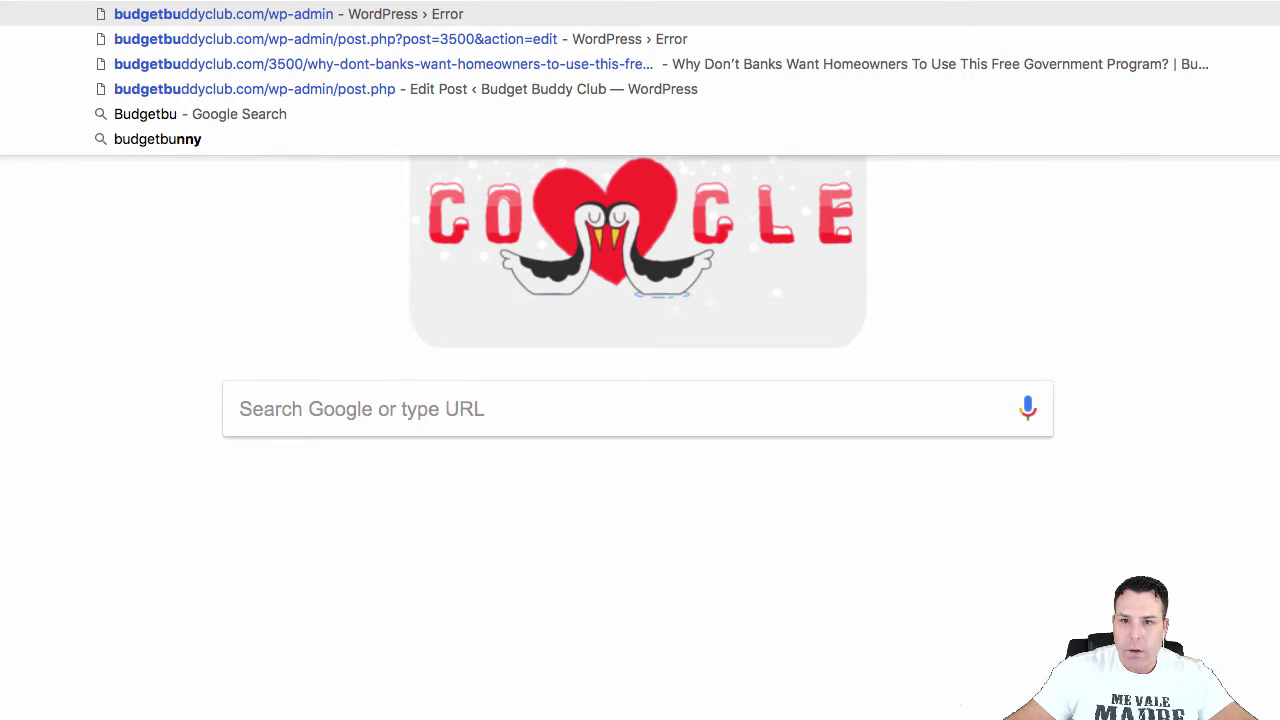
{"action": "type", "text": "ddyclub.com"}
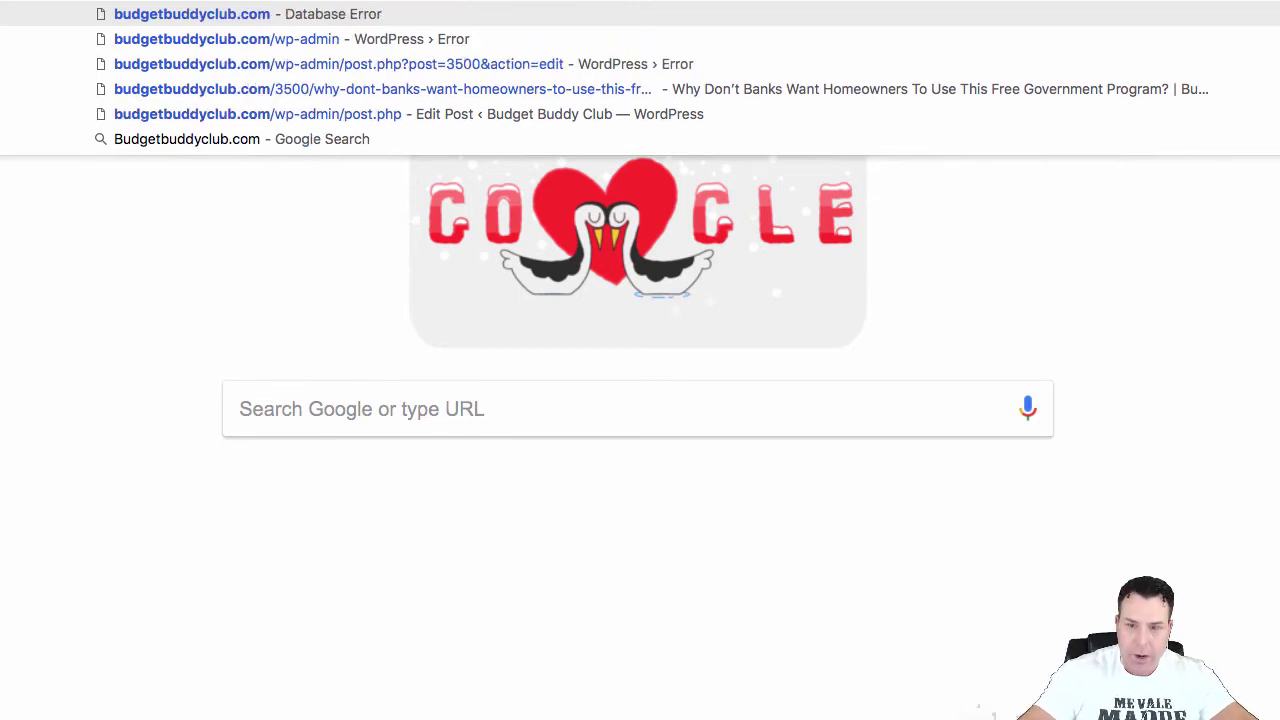
{"action": "key", "text": "Return"}
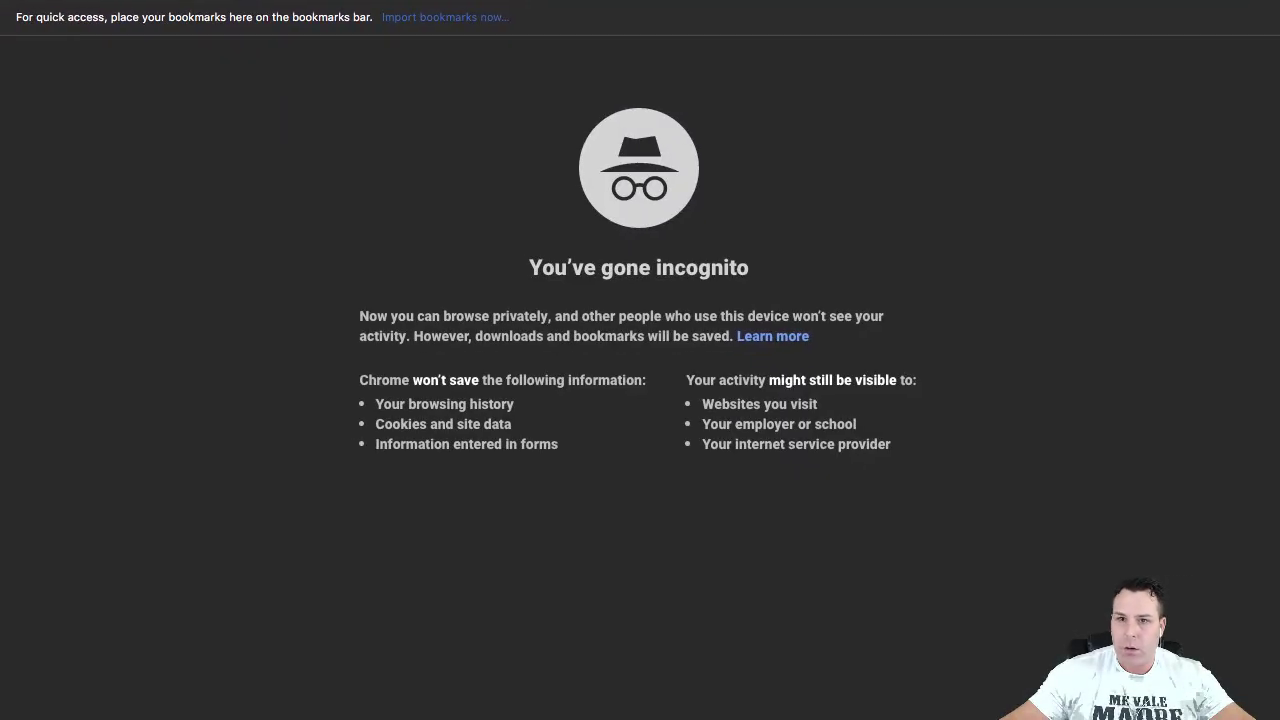
In the incognito window, try budgetbuddyclub.com/wp-admin, then shorten the address to load the Budget Buddy Club home page
{"action": "type", "text": "bu"}
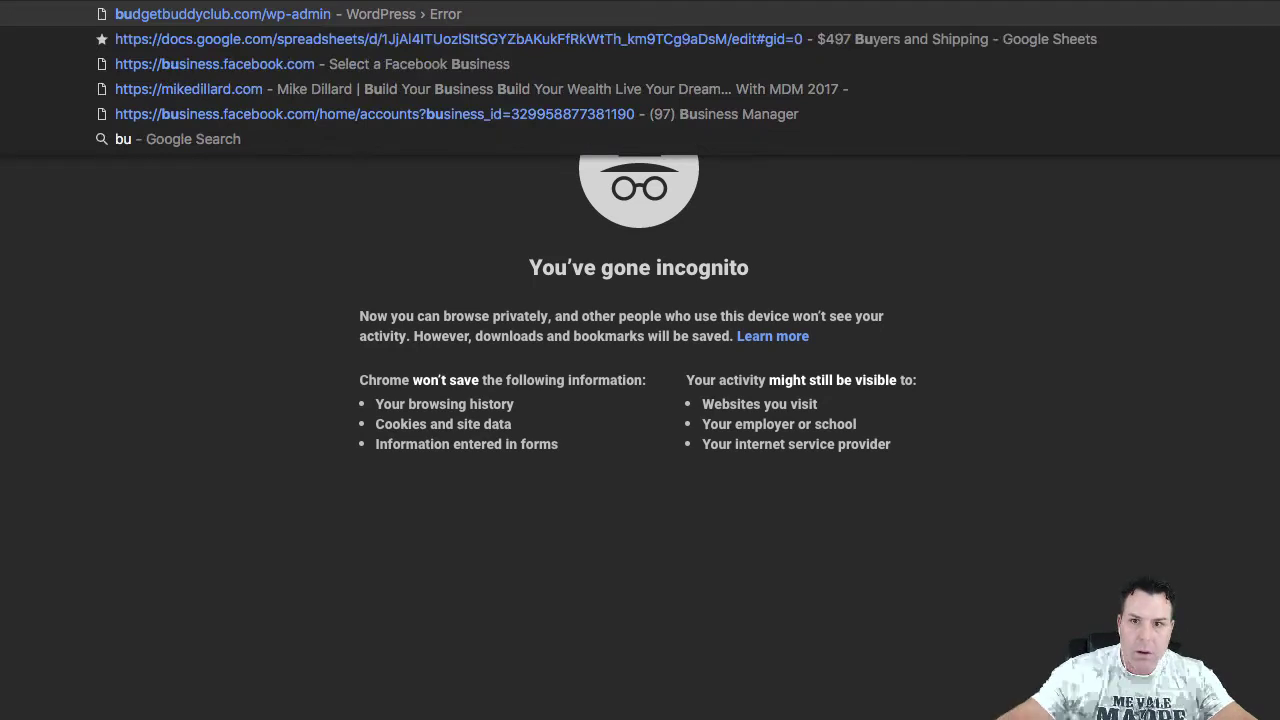
{"action": "left_click", "coordinate": [274, 16]}
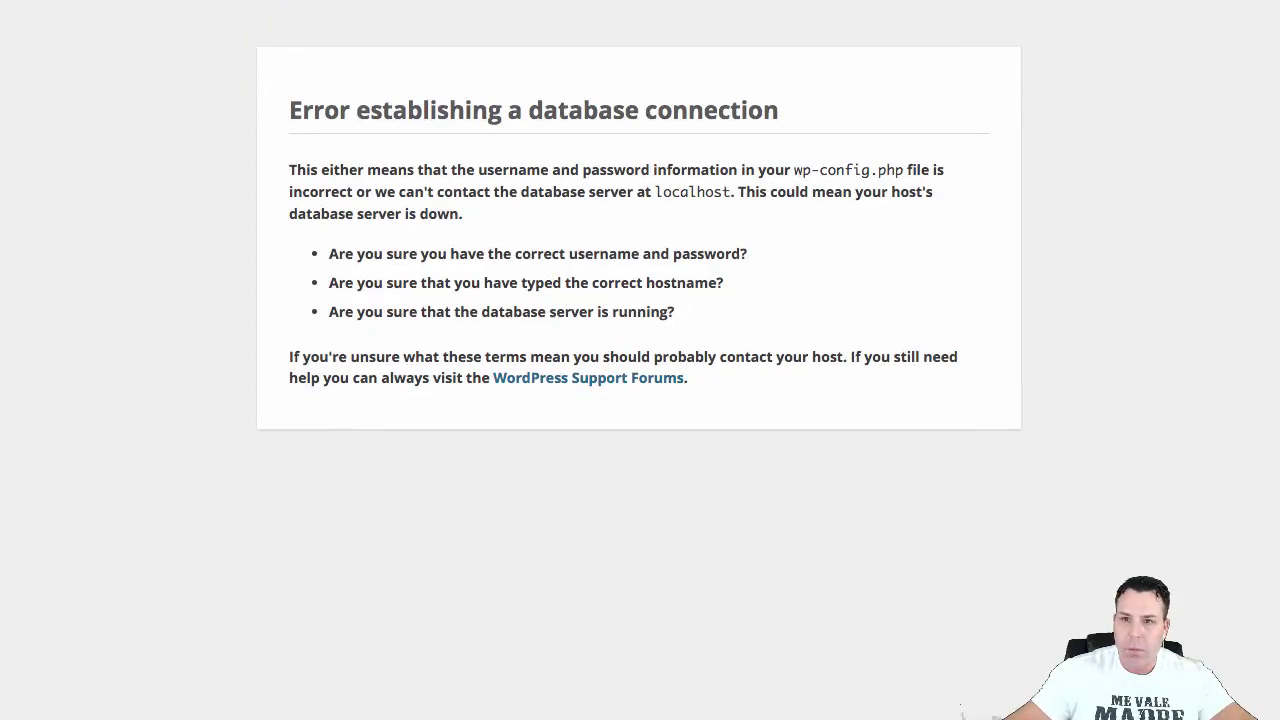
{"action": "key", "text": "BackSpace"}
{"action": "key", "text": "Return"}
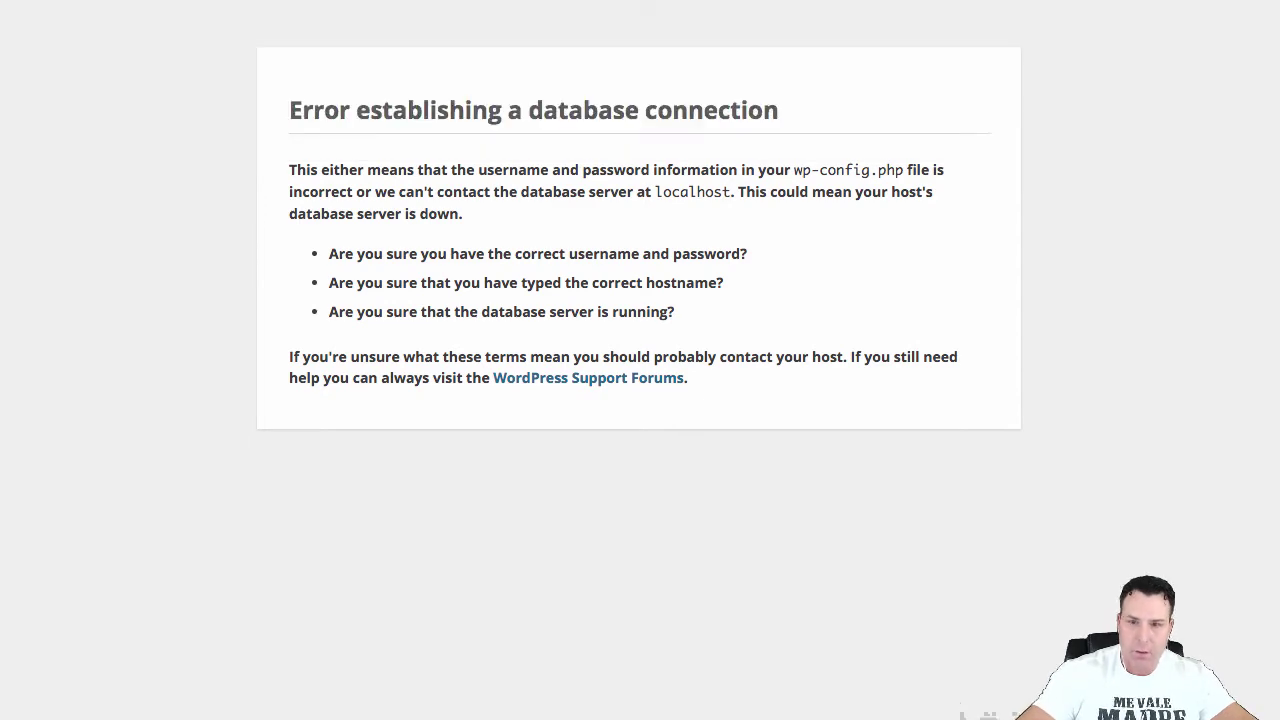
Look over the Budget Buddy Club home page, from the Shopping and Finance article sections to the footer disclaimer
{"action": "scroll", "coordinate": [567, 225], "scroll_direction": "down", "scroll_amount": 10}
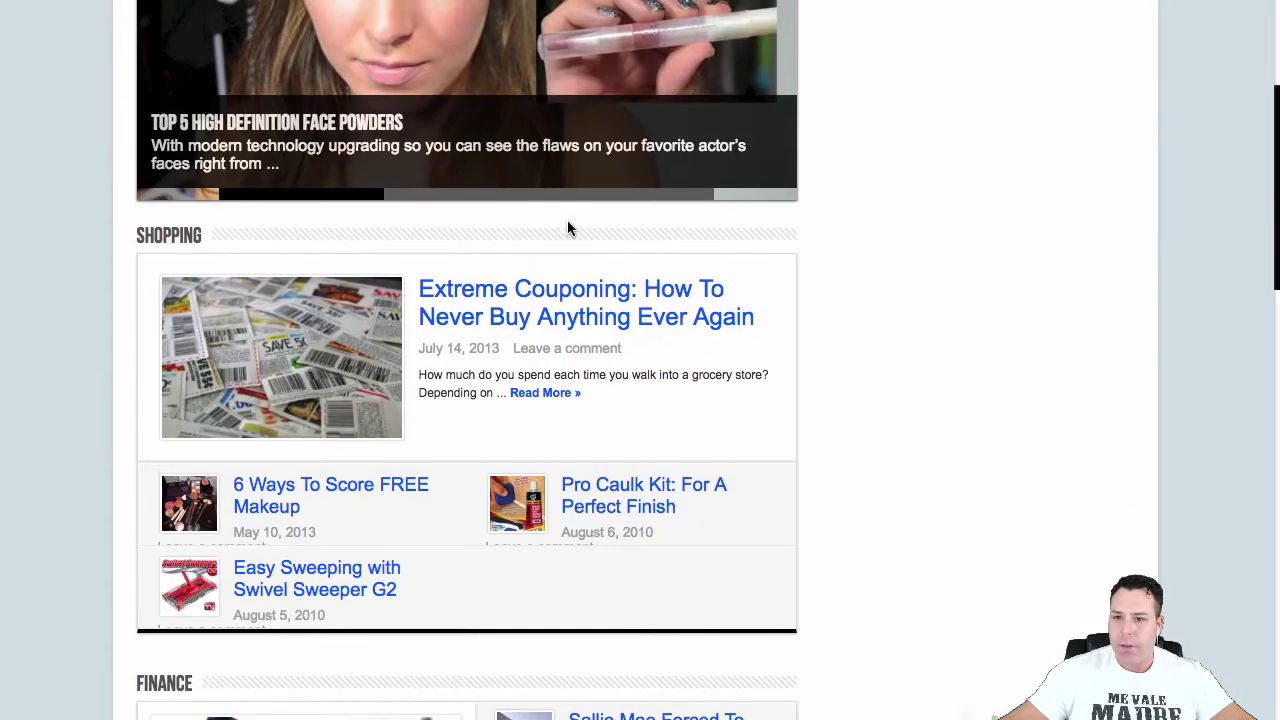
{"action": "scroll", "coordinate": [575, 250], "scroll_direction": "up", "scroll_amount": 10}
{"action": "scroll", "coordinate": [450, 240], "scroll_direction": "down", "scroll_amount": 6}
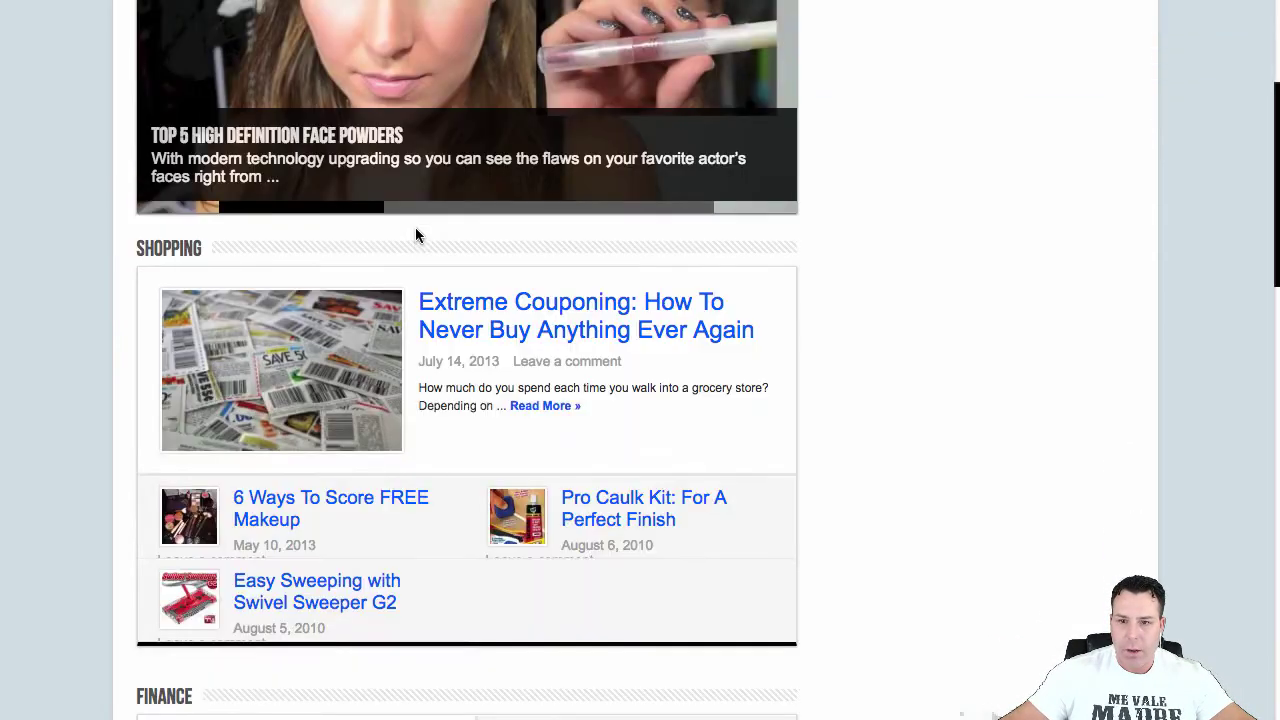
{"action": "scroll", "coordinate": [420, 243], "scroll_direction": "down", "scroll_amount": 15}
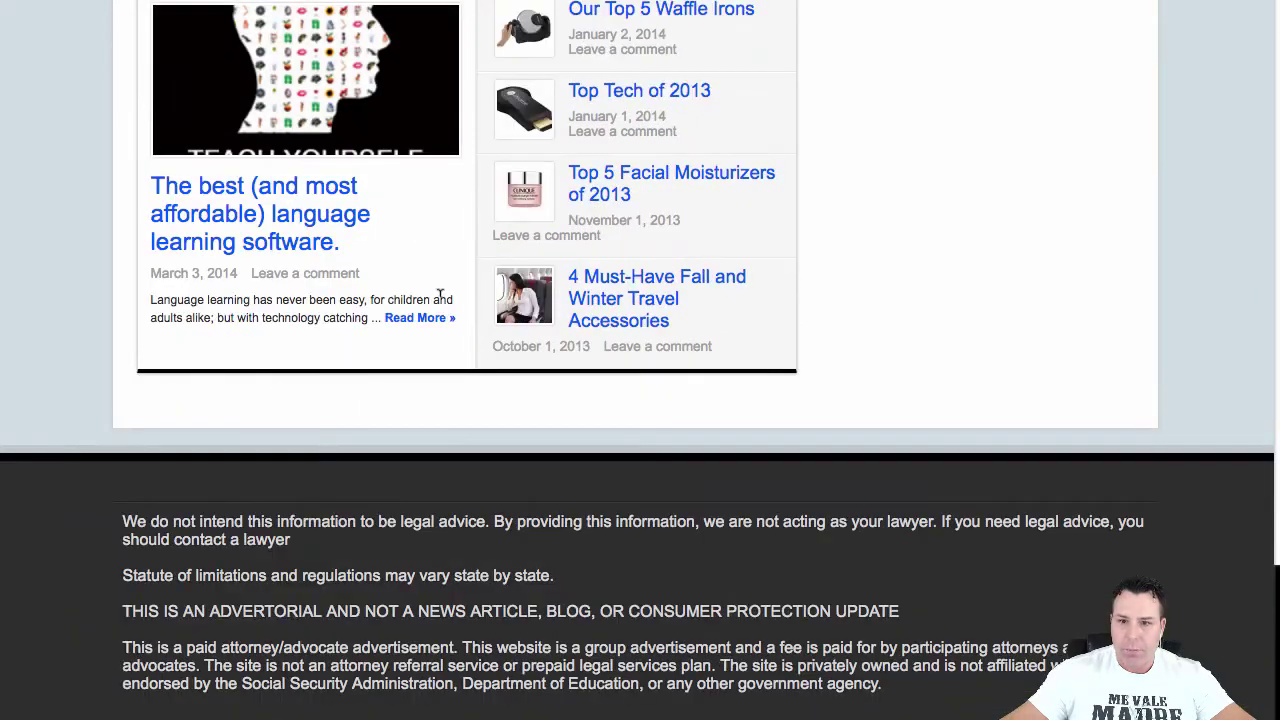
Open the "6 Ways To Score FREE Makeup" article from the Shopping section, skim it to the reply form, and return to the home page
{"action": "scroll", "coordinate": [443, 305], "scroll_direction": "up", "scroll_amount": 2}
{"action": "scroll", "coordinate": [443, 305], "scroll_direction": "up", "scroll_amount": 20}
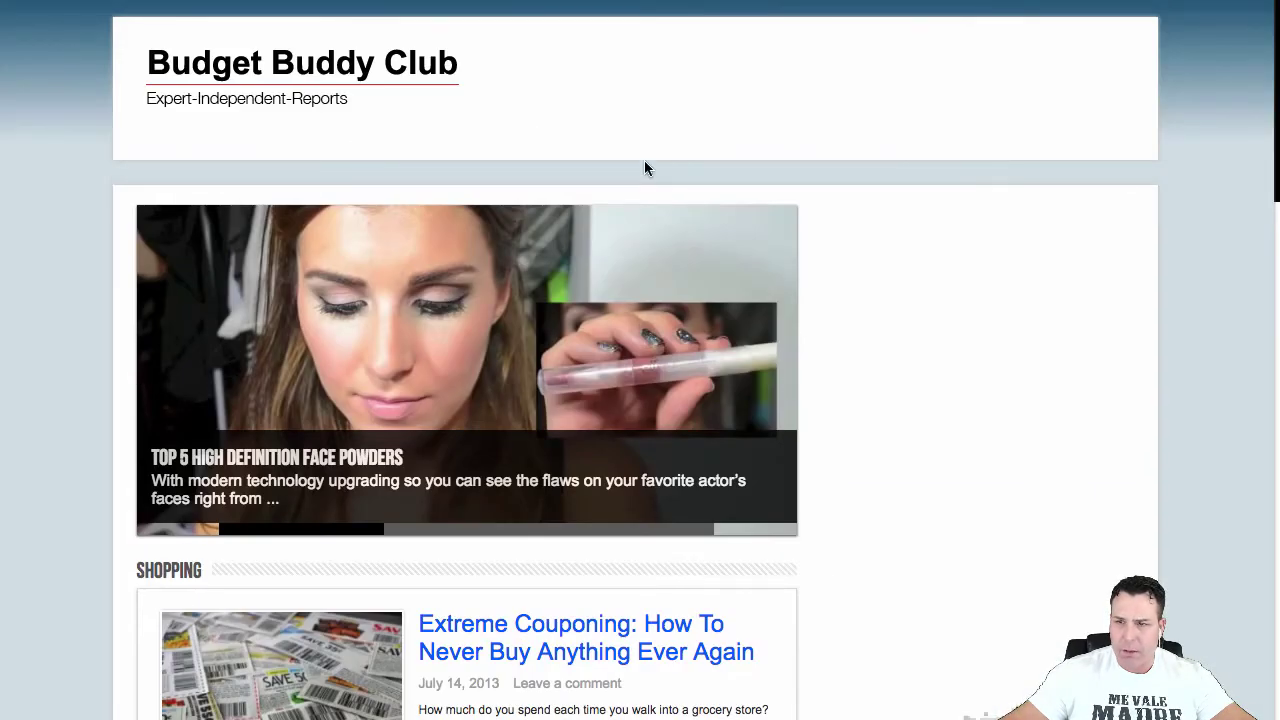
{"action": "scroll", "coordinate": [500, 340], "scroll_direction": "down", "scroll_amount": 5}
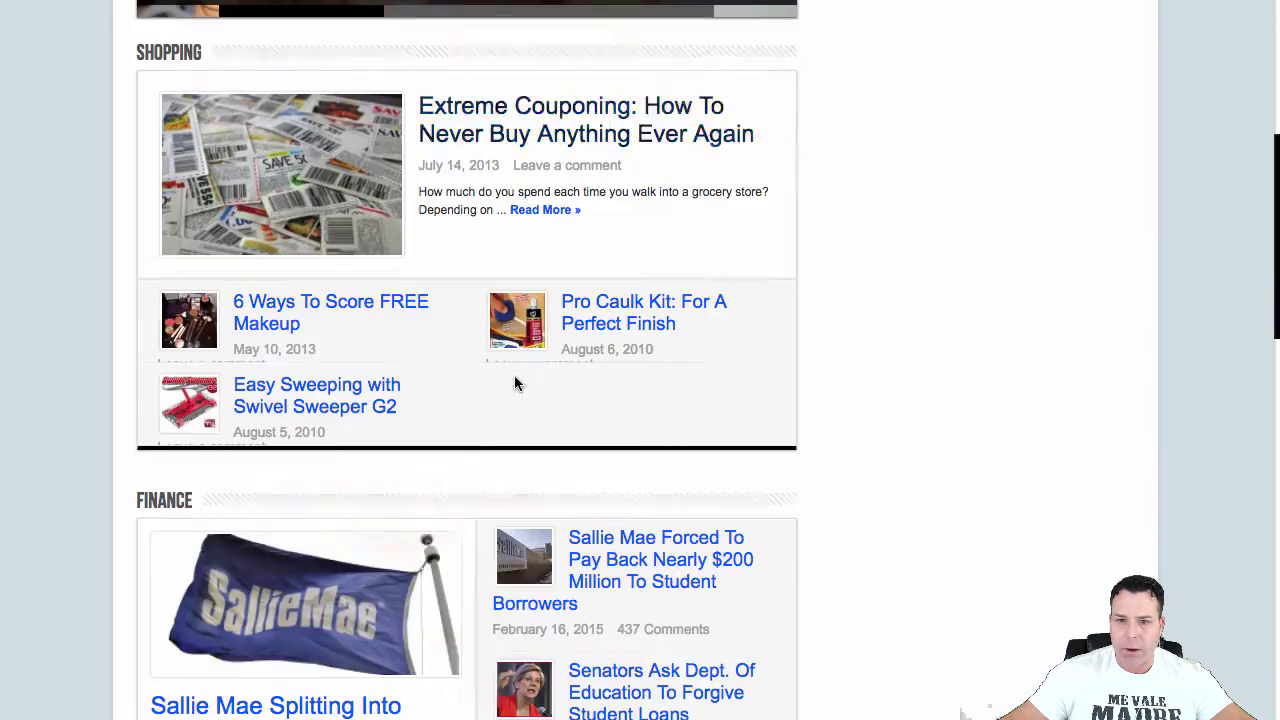
{"action": "left_click", "coordinate": [330, 308]}
{"action": "scroll", "coordinate": [560, 240], "scroll_direction": "down", "scroll_amount": 15}
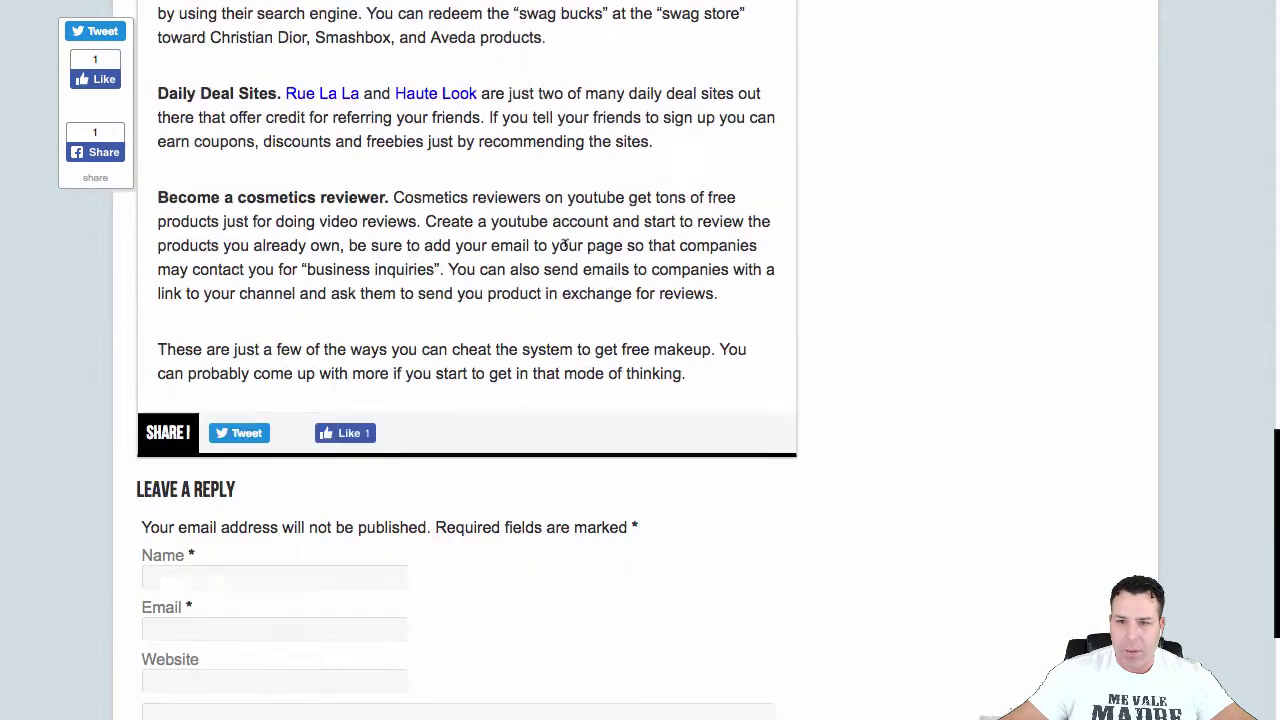
{"action": "scroll", "coordinate": [563, 247], "scroll_direction": "up", "scroll_amount": 15}
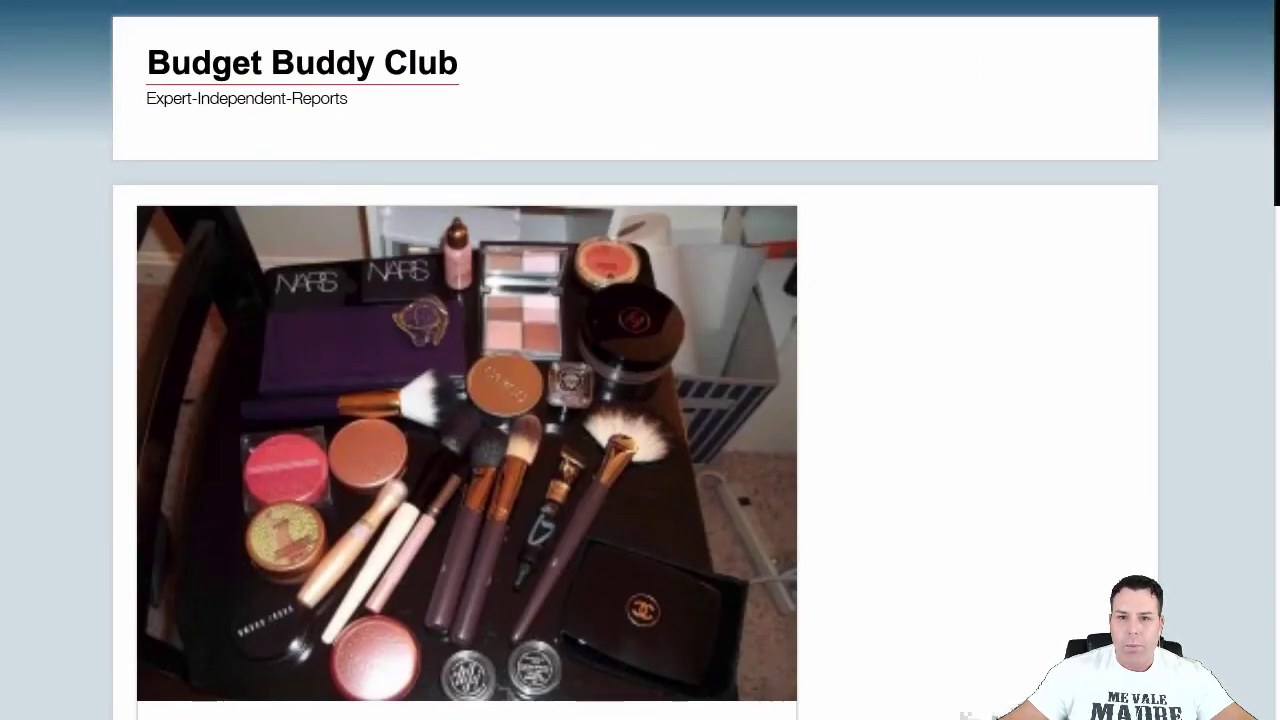
{"action": "key", "text": "alt+Left"}
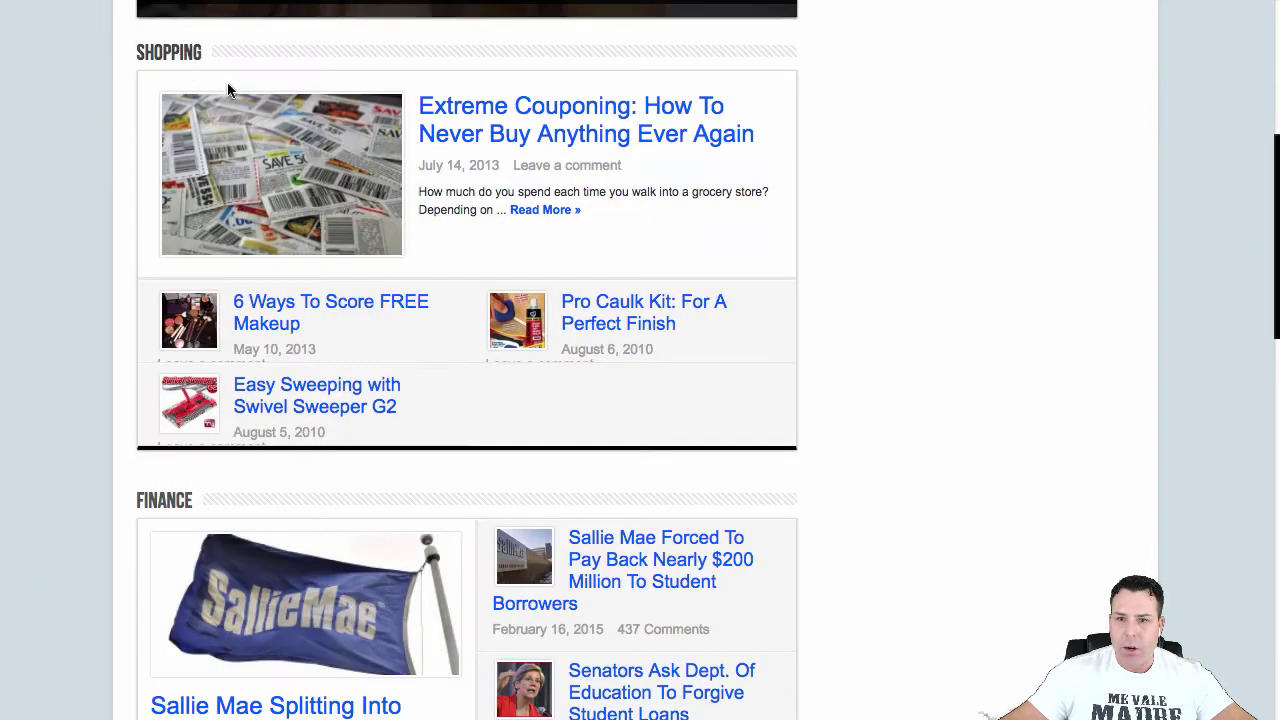
Leave the Budget Buddy Club site and go back to the PantoGraph theme demo
{"action": "scroll", "coordinate": [443, 209], "scroll_direction": "up", "scroll_amount": 5}
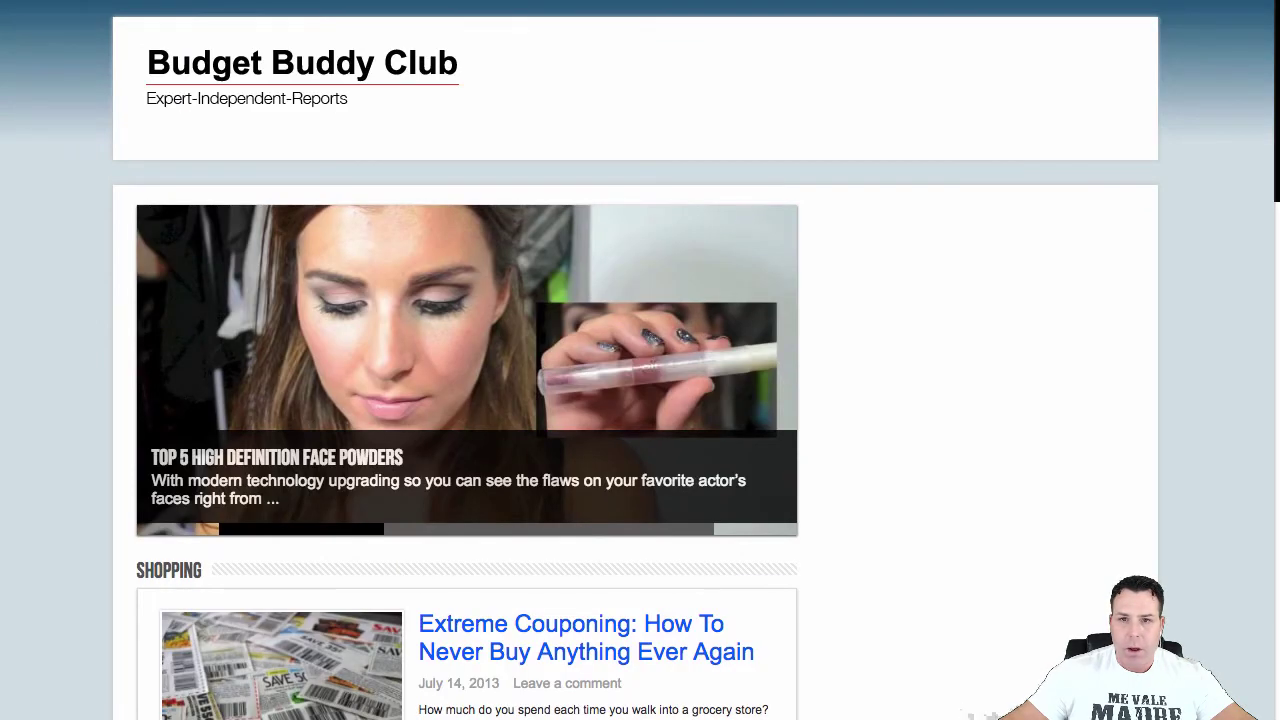
{"action": "left_click", "coordinate": [493, 466]}
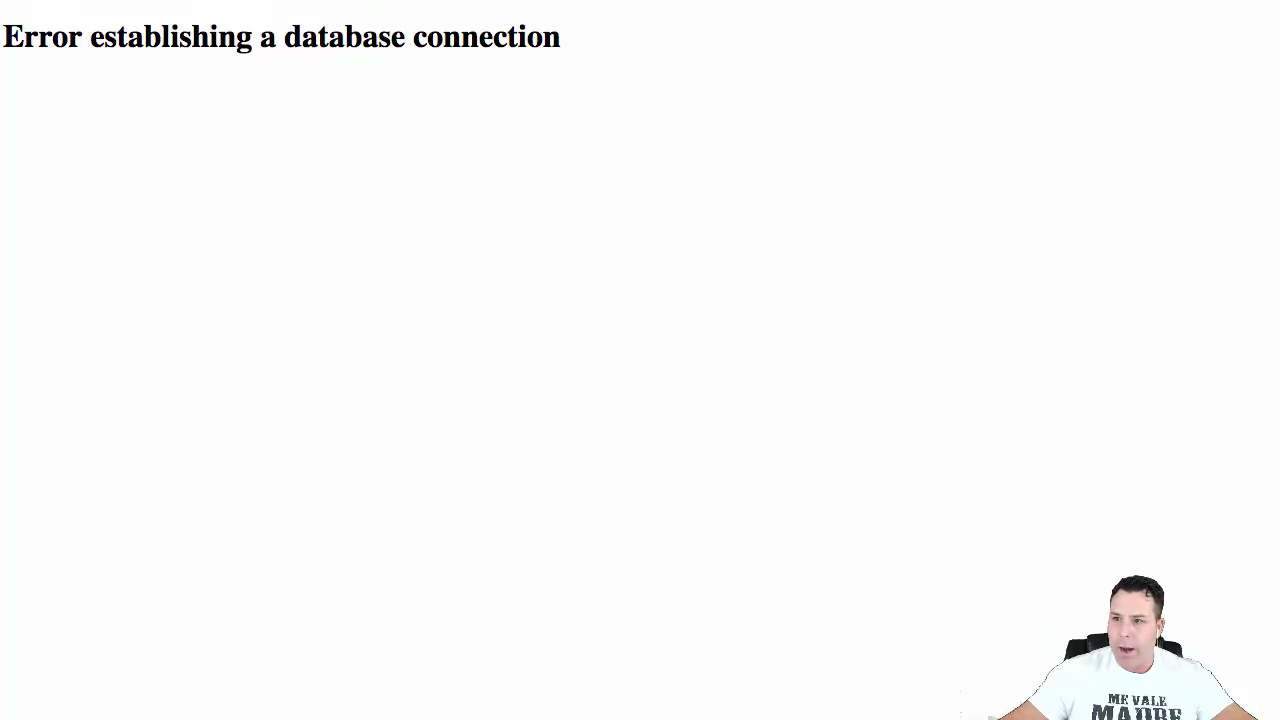
{"action": "key", "text": "alt+Left"}
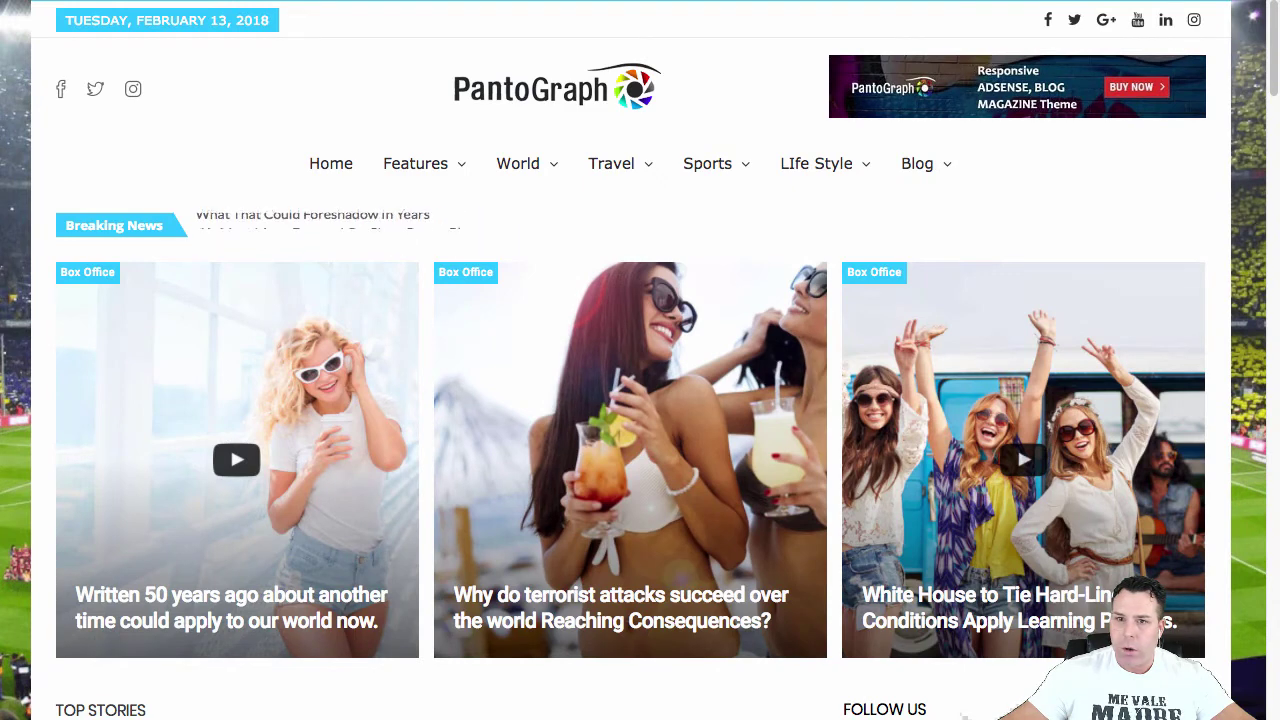
Open upwork.com in a new browser tab to view the account's job postings and contracts
{"action": "key", "text": "ctrl+t"}
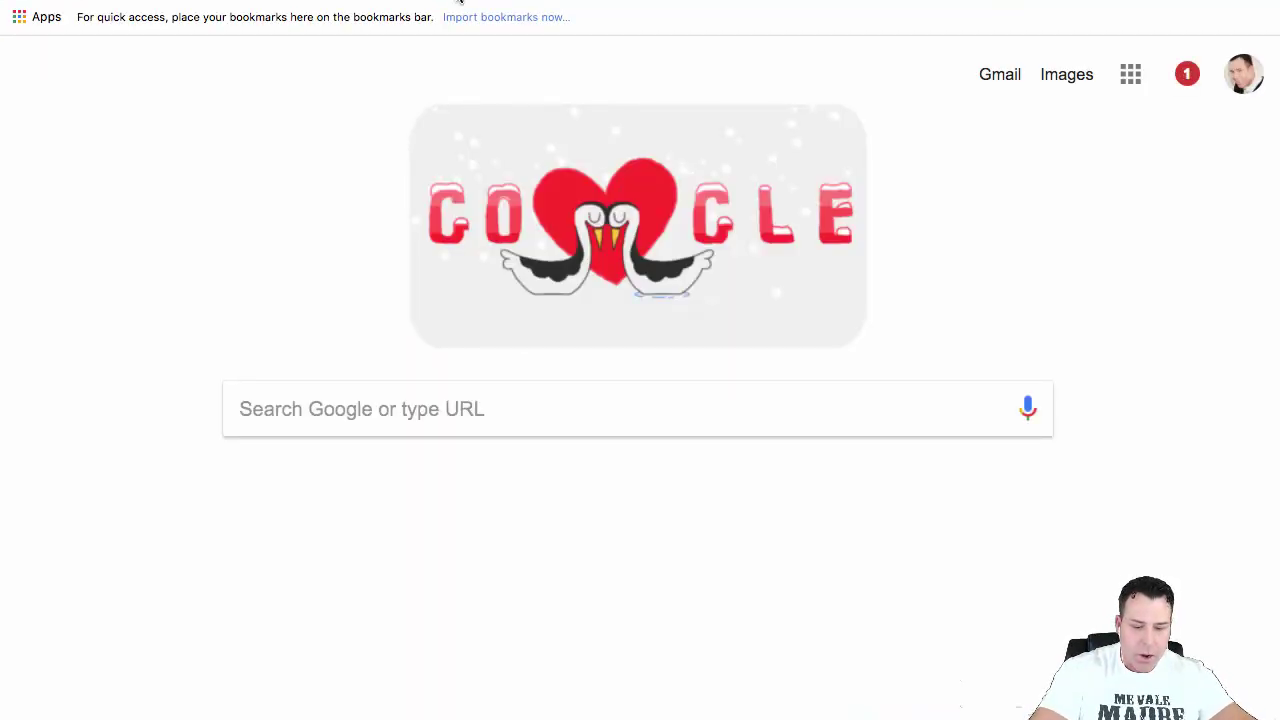
{"action": "type", "text": "up"}
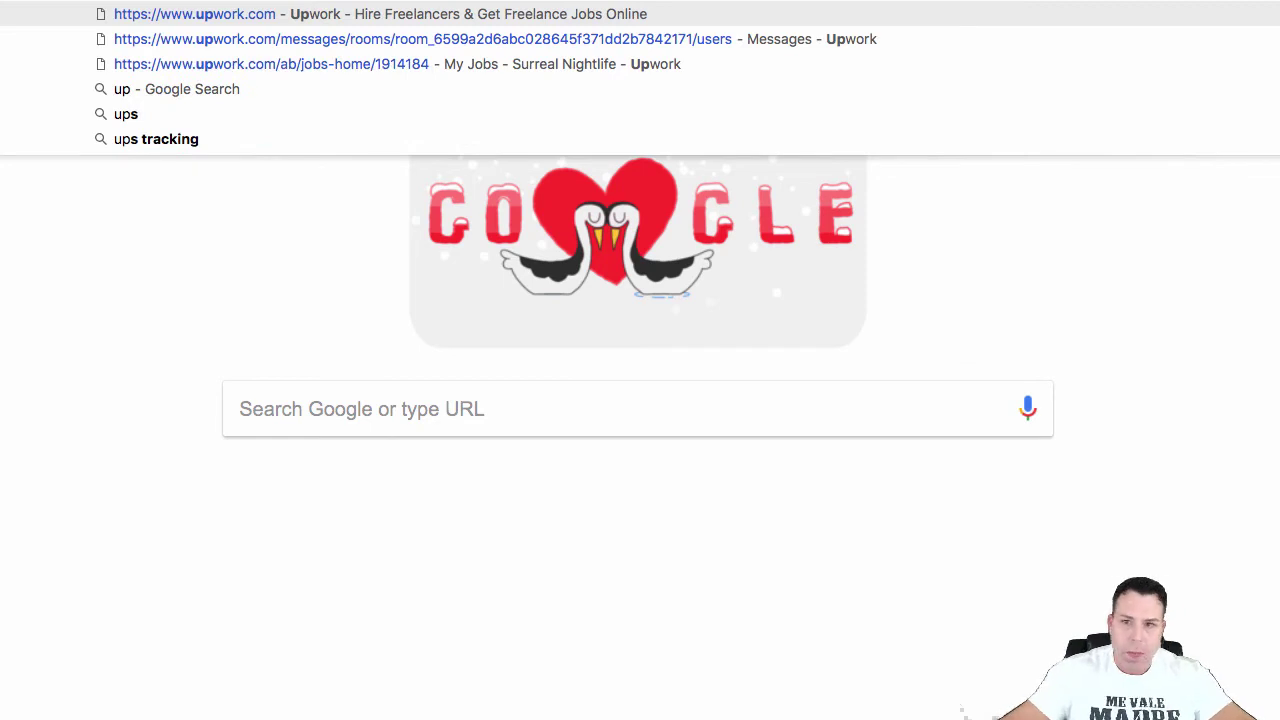
{"action": "left_click", "coordinate": [203, 15]}
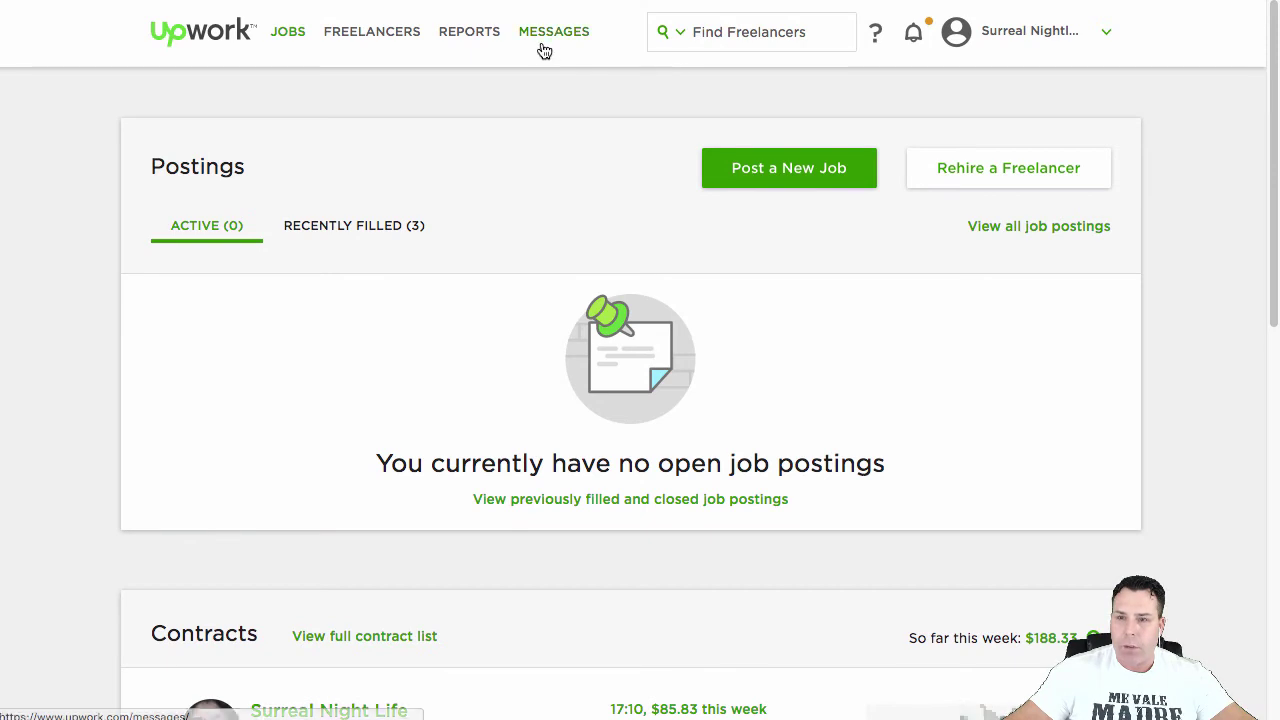
{"action": "scroll", "coordinate": [640, 360], "scroll_direction": "down", "scroll_amount": 1}
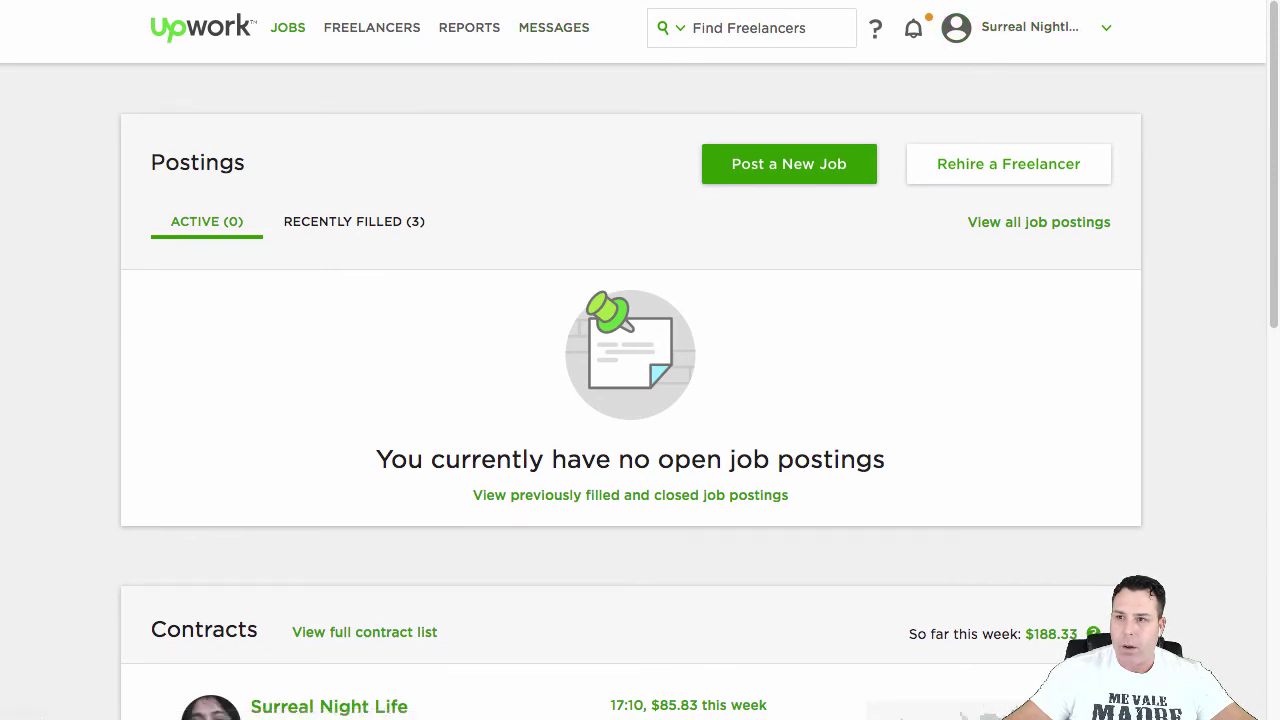